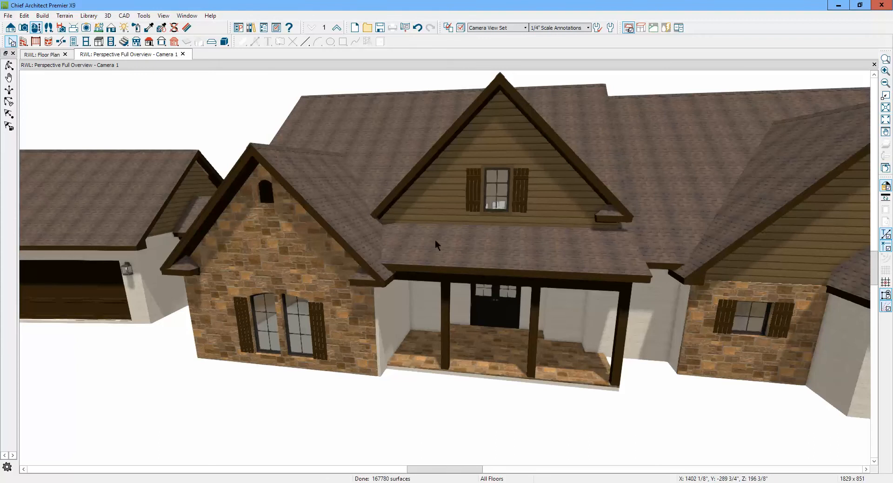
Inspect the roof planes where the stone gable meets the porch roof and front dormer gable in the perspective view
scroll(406, 219, up, 3)
scroll(406, 218, down, 2)
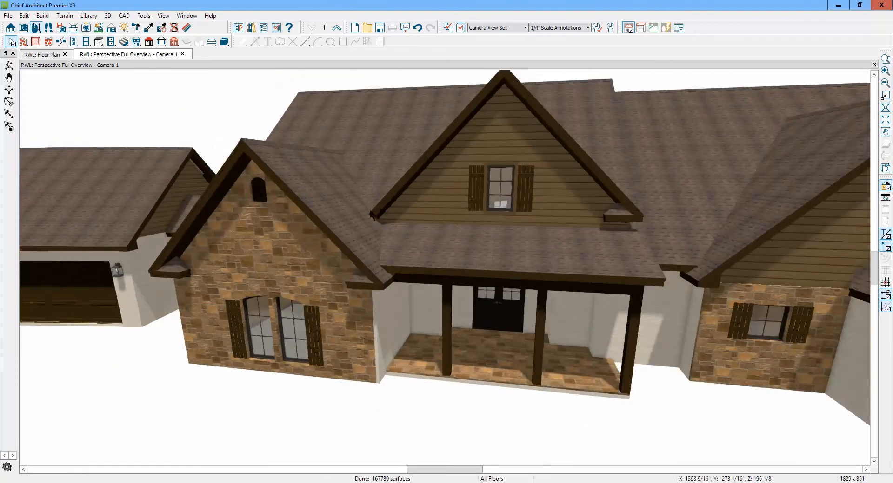
click(368, 224)
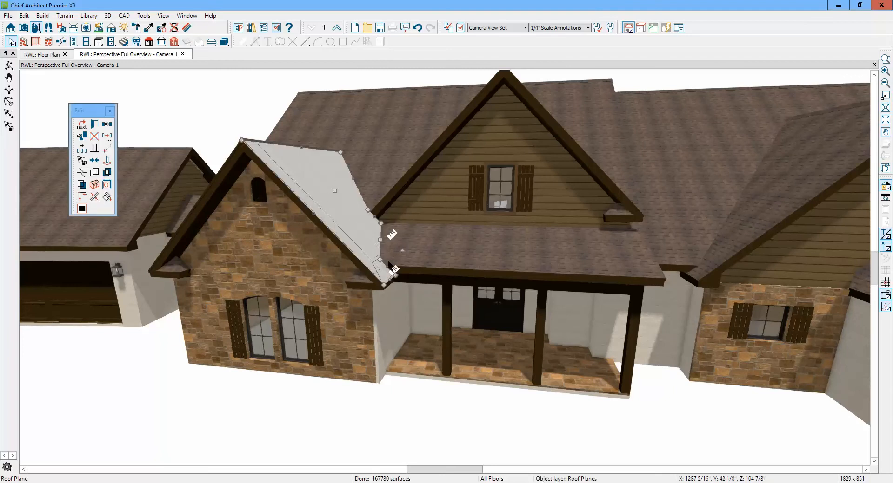
key(Escape)
click(352, 216)
key(Escape)
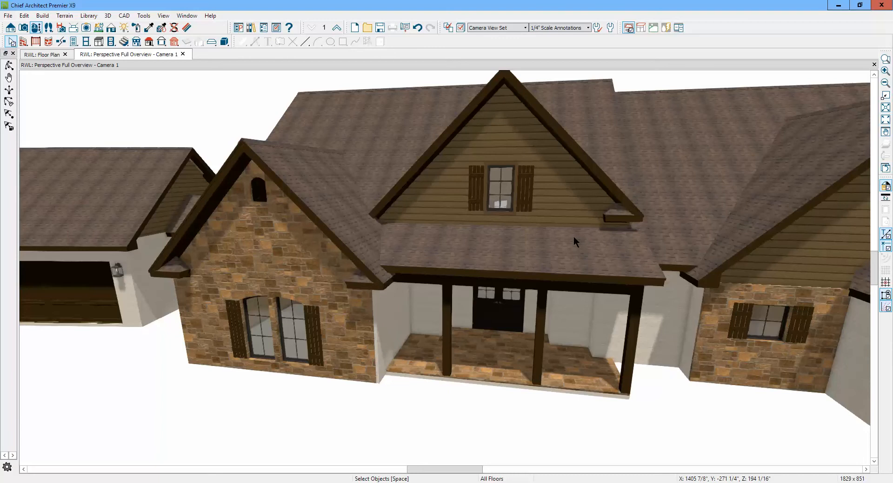
Switch to the floor plan and view floor 2, returning to floor 1
key(ctrl+Tab)
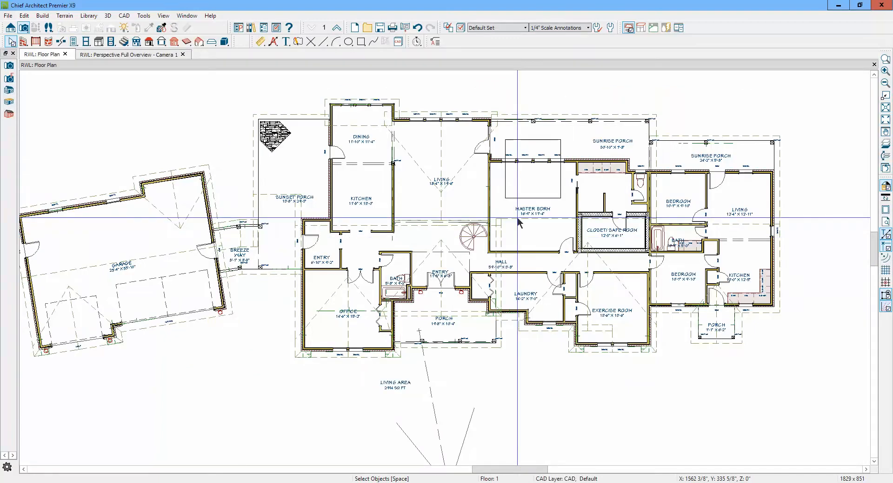
key(ctrl+Tab)
key(ctrl+Tab)
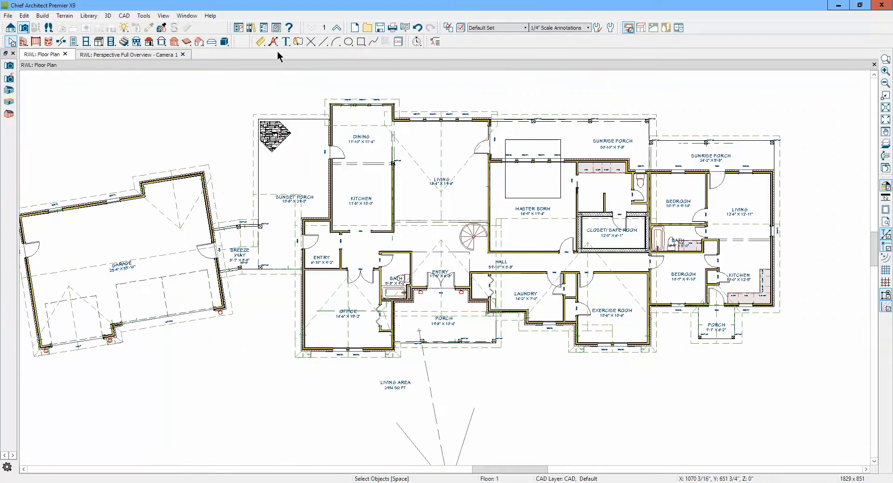
click(337, 28)
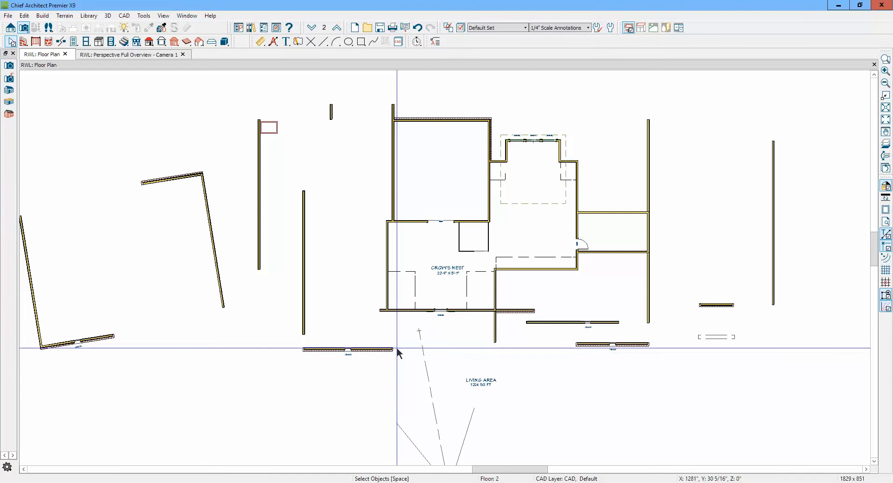
click(311, 28)
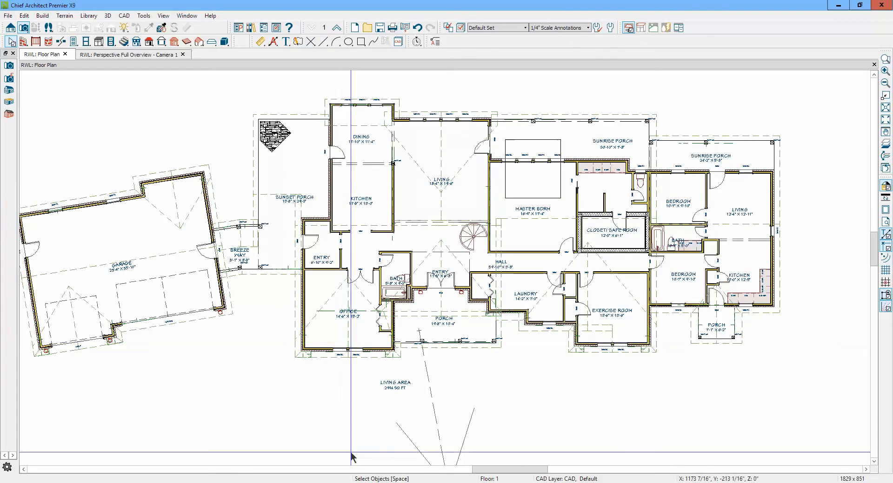
Review the specification of the front gable's roof plane on the laundry side of the porch, leaving it as is
scroll(402, 301, up, 3)
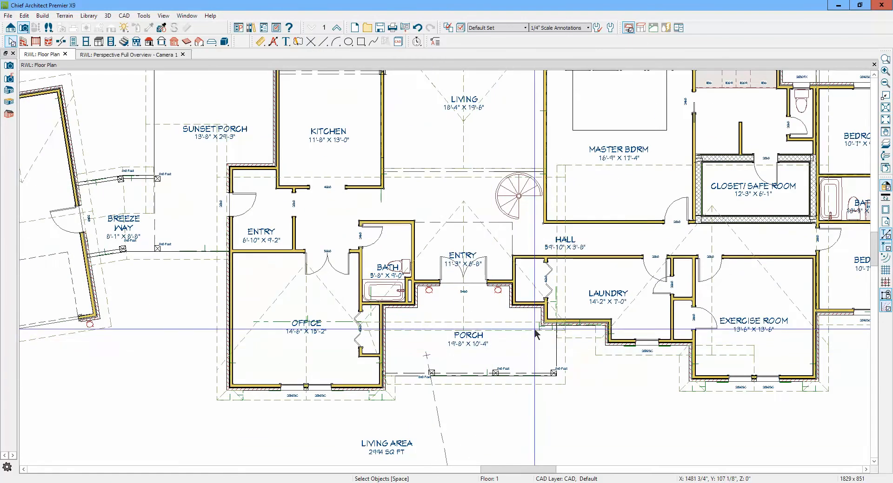
scroll(534, 332, up, 5)
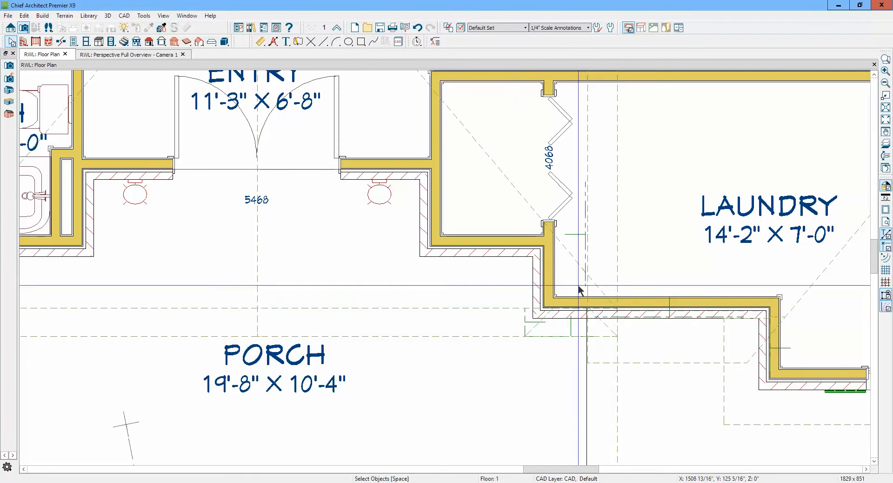
click(488, 337)
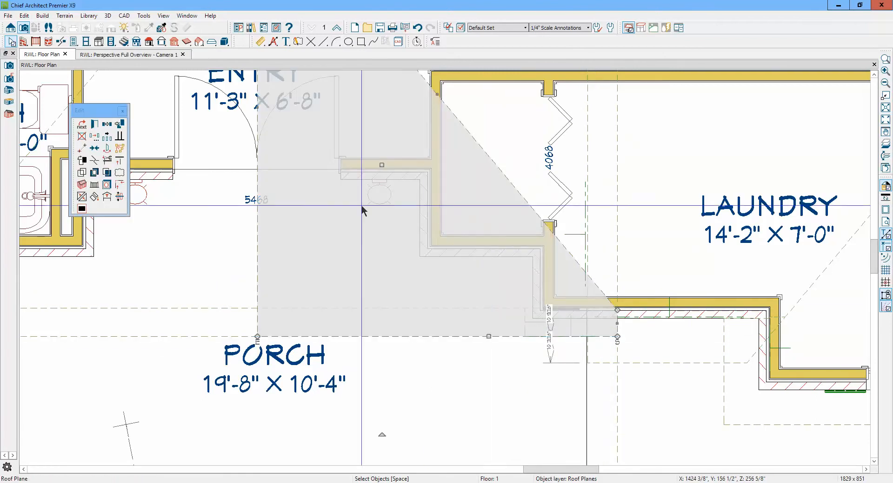
scroll(360, 204, up, 1)
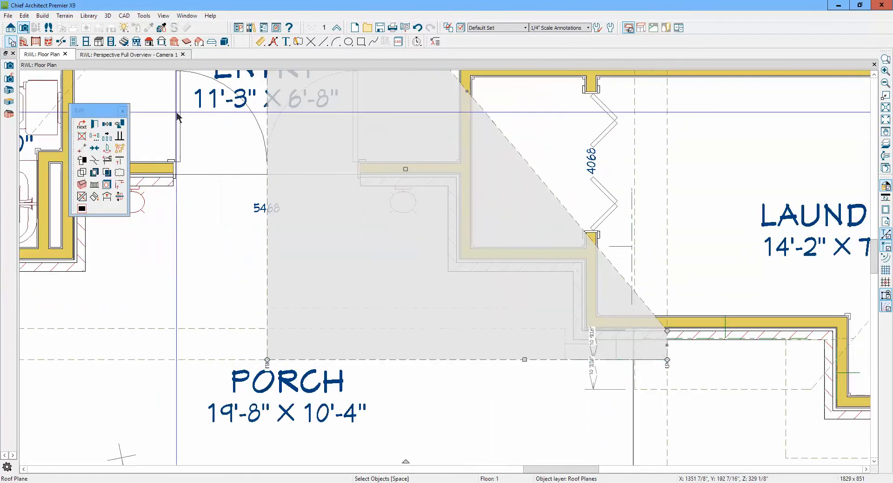
double_click(341, 252)
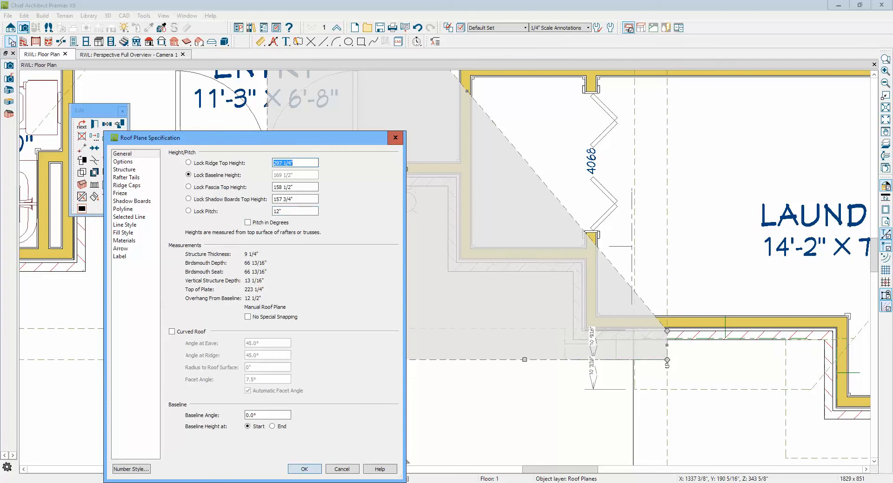
click(342, 473)
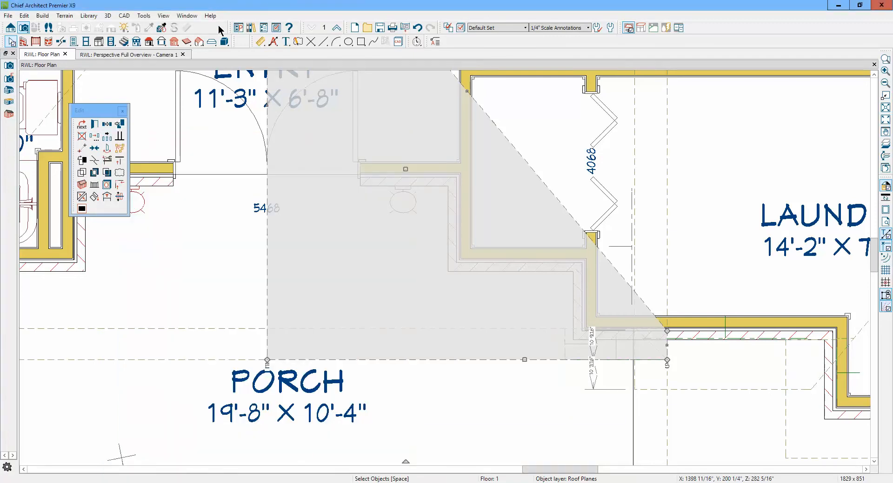
Set the default pitch for new roof planes in the Build Roof settings
double_click(150, 42)
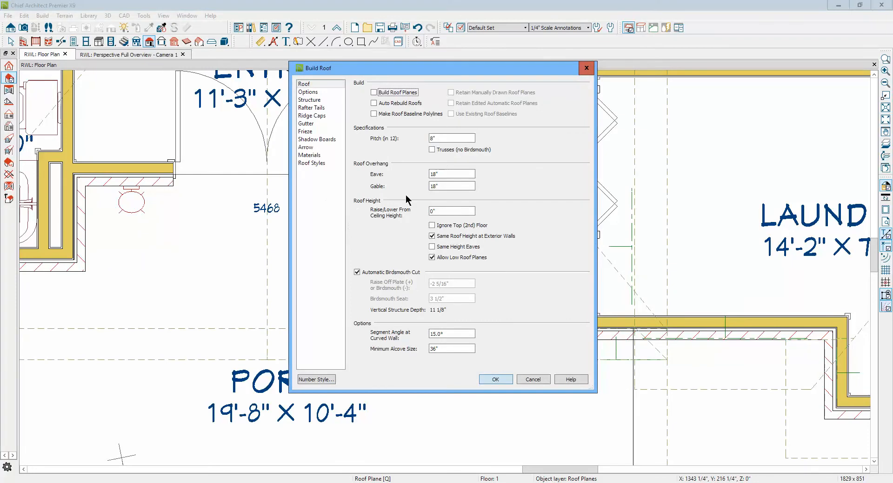
double_click(445, 139)
click(496, 379)
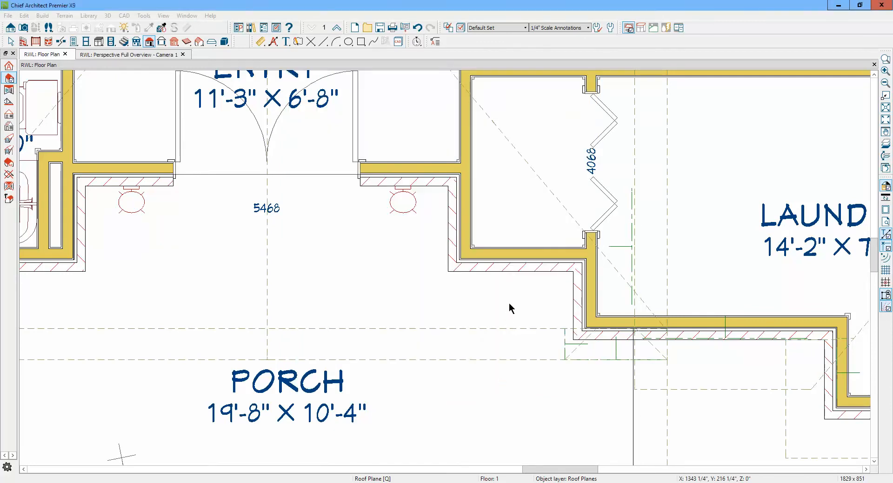
Draw a small roof plane off the wall corner between the porch and laundry, with its baseline over the wall top
scroll(650, 405, up, 2)
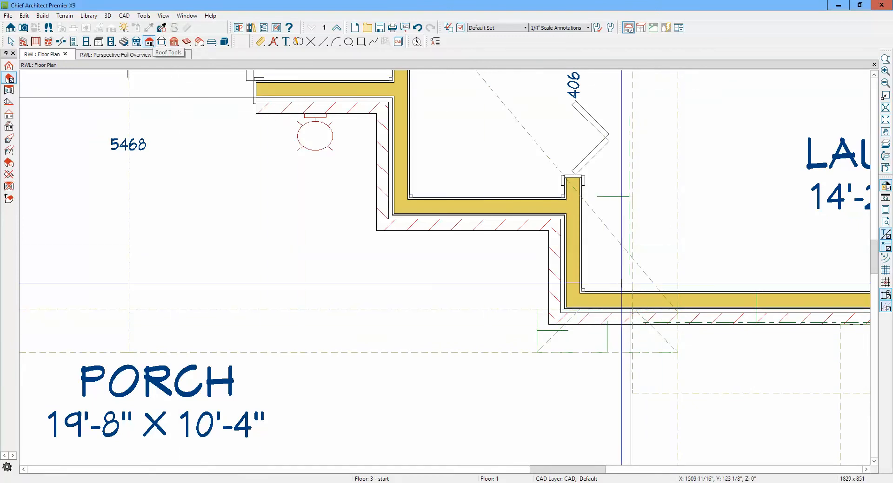
drag(666, 309, 566, 308)
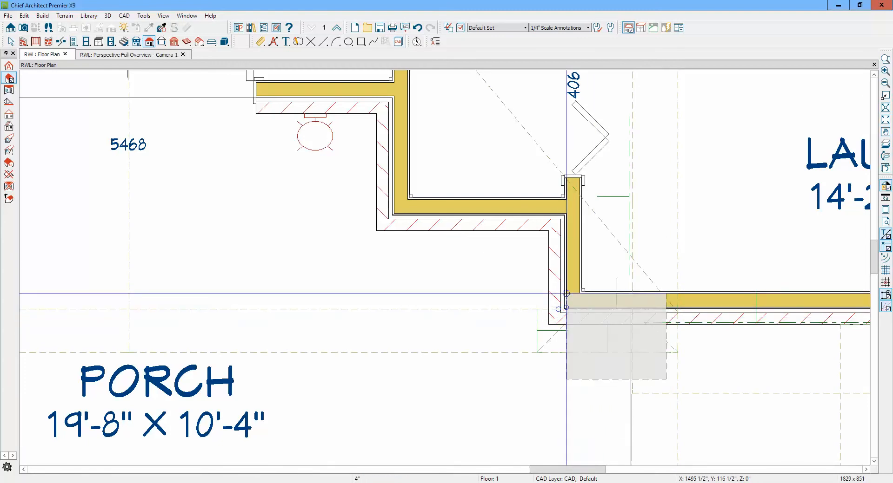
click(566, 308)
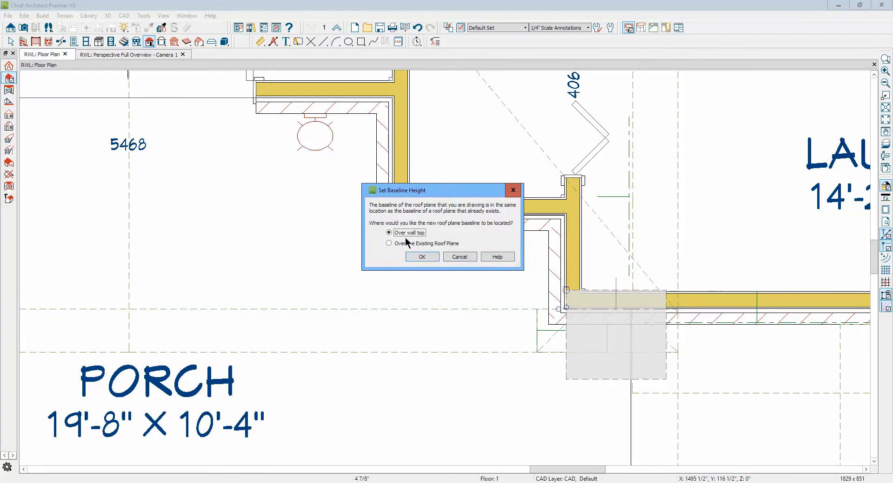
click(412, 255)
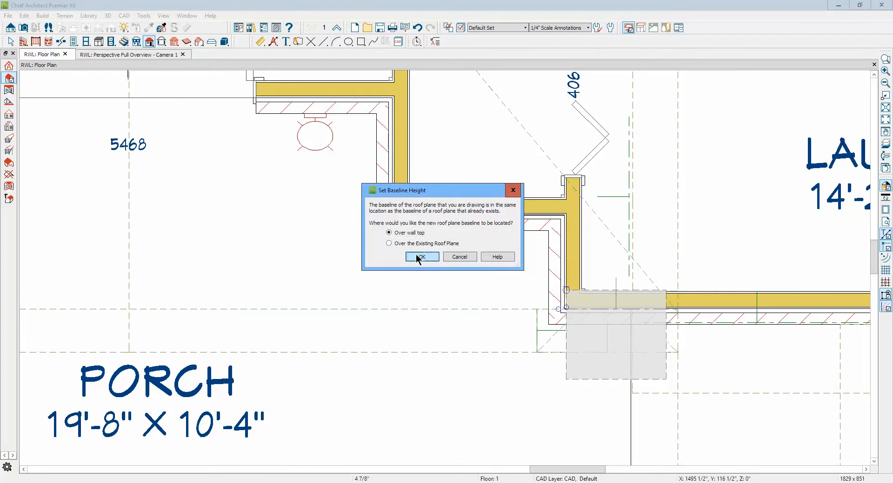
Resize the new roof plane to fit between the brick wall face and the gable's front edge, with its baseline along the front
click(607, 382)
click(608, 384)
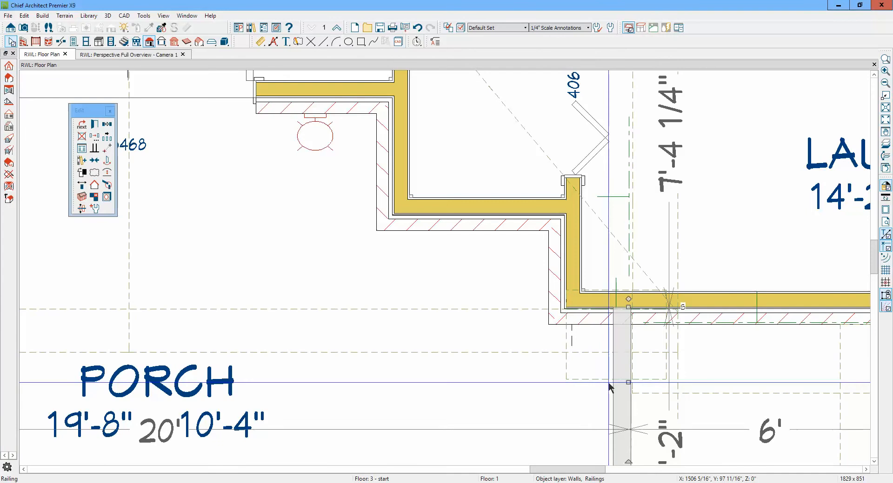
click(583, 380)
drag(582, 380, 565, 352)
scroll(609, 349, up, 5)
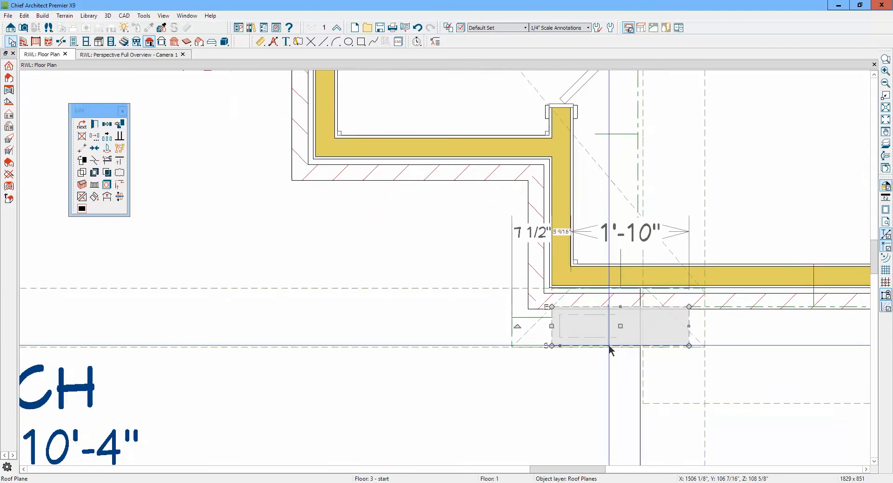
scroll(609, 349, up, 1)
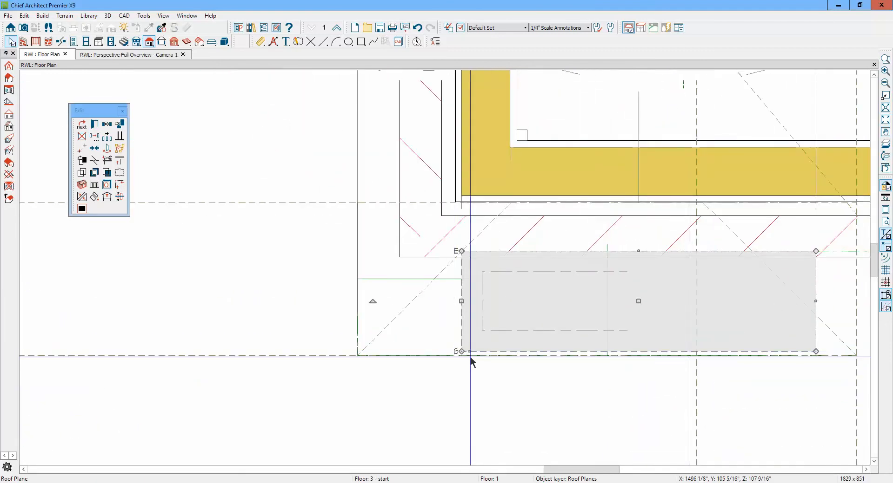
drag(470, 355, 468, 355)
scroll(468, 356, down, 4)
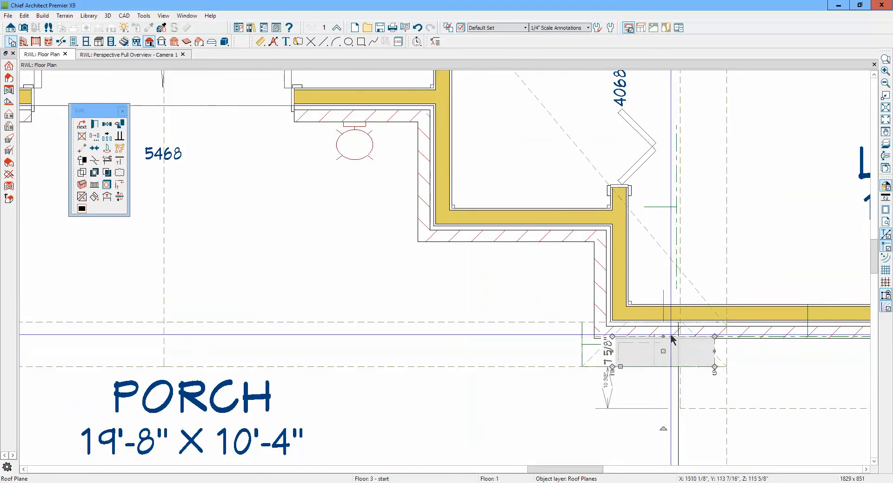
scroll(668, 357, down, 2)
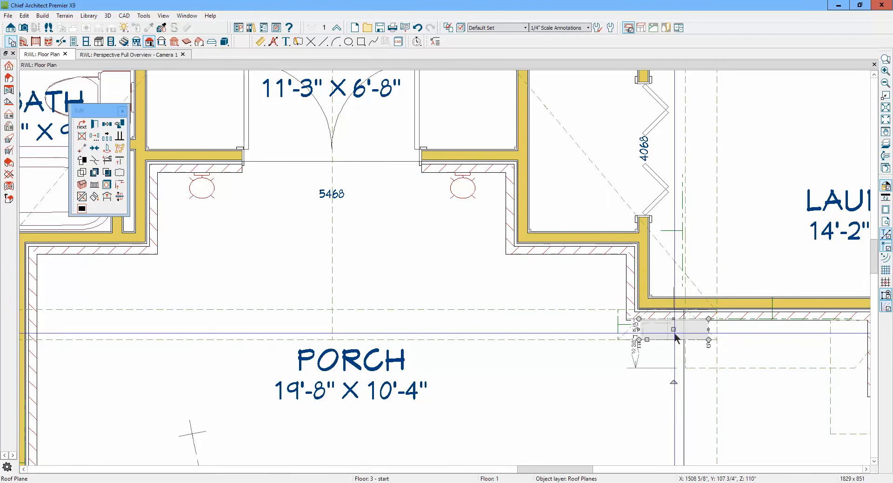
Move the small roof plane across the porch to the office-side wall corner and check that area in the perspective view
drag(674, 331, 28, 335)
click(245, 294)
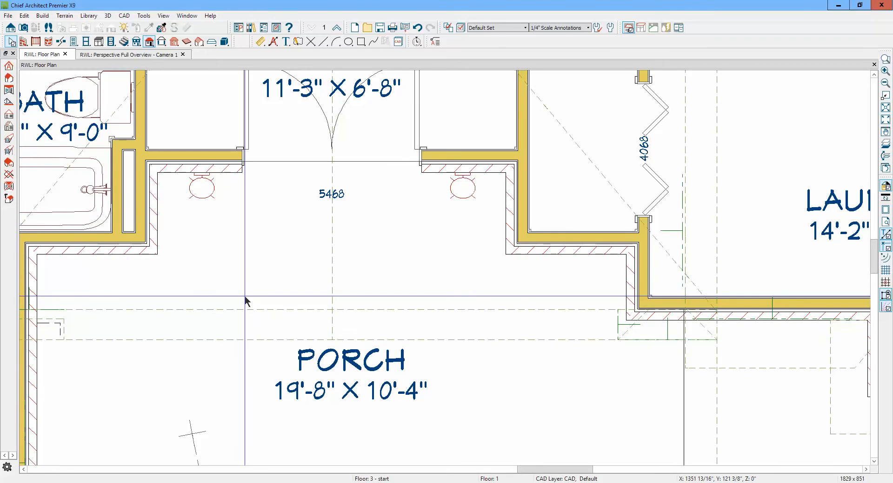
key(ctrl+Tab)
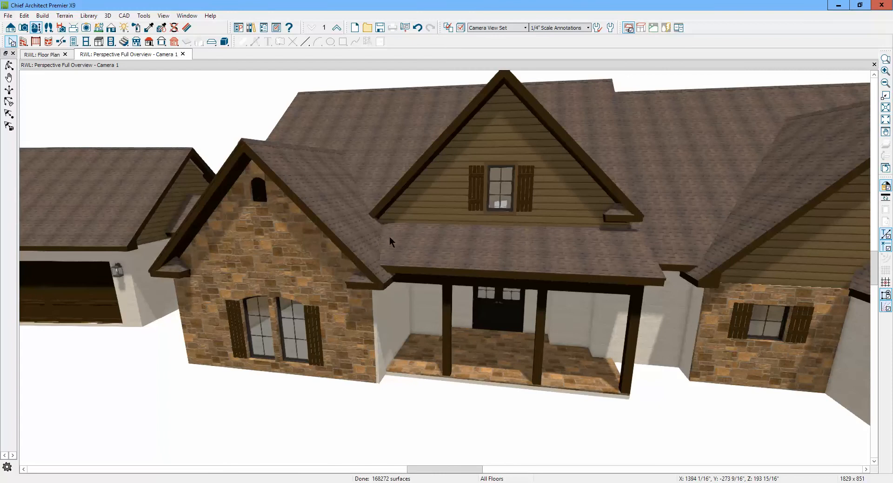
scroll(389, 238, up, 3)
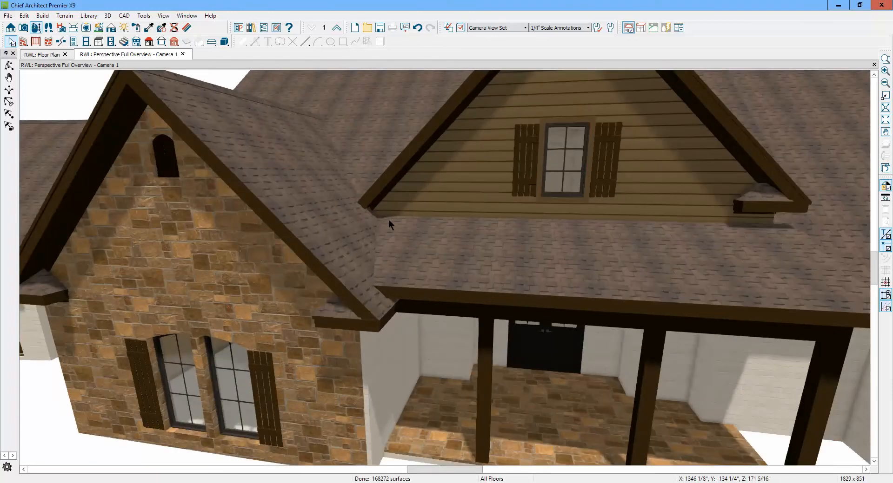
Temporarily hide the porch roof surface and the adjoining slope of the stone gable to expose the new roof plane
click(173, 29)
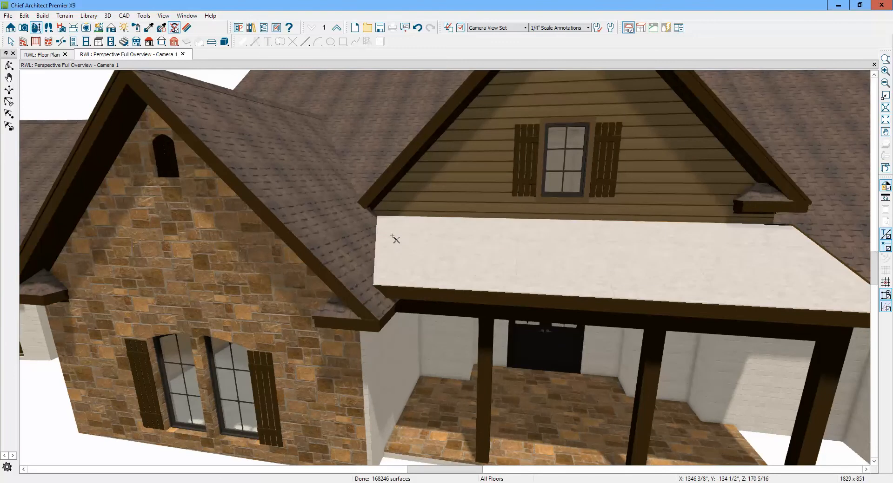
click(390, 258)
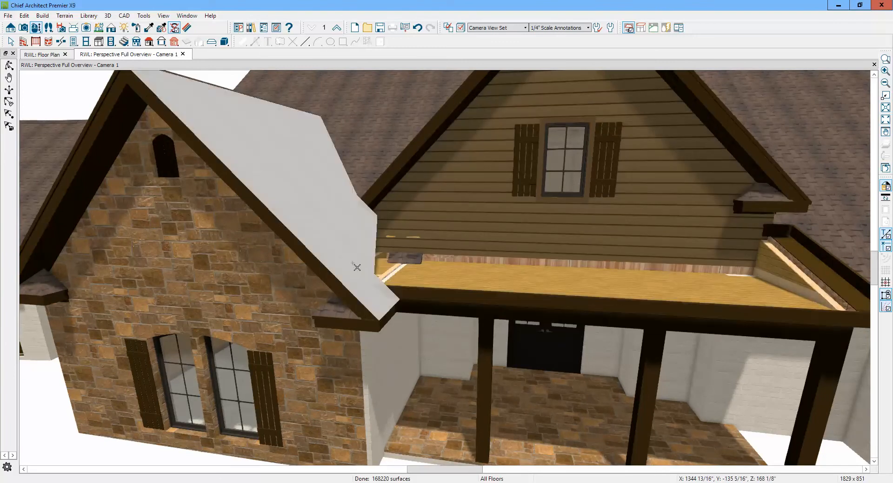
click(363, 251)
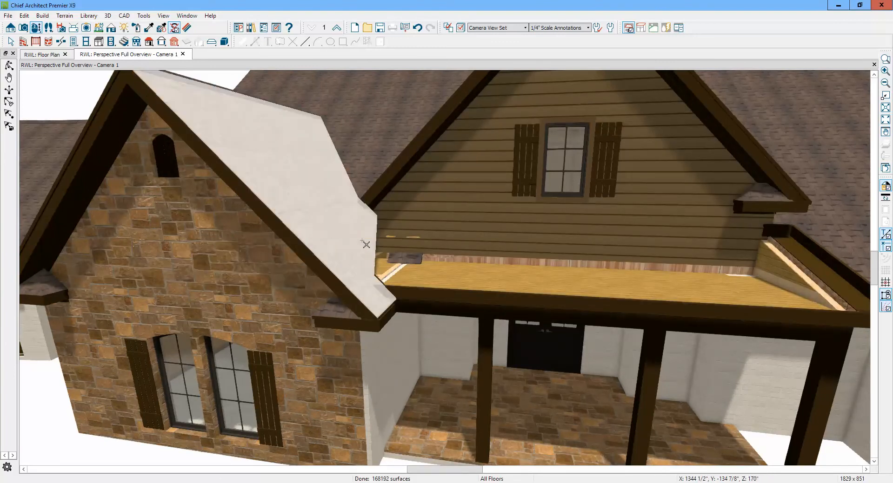
key(Escape)
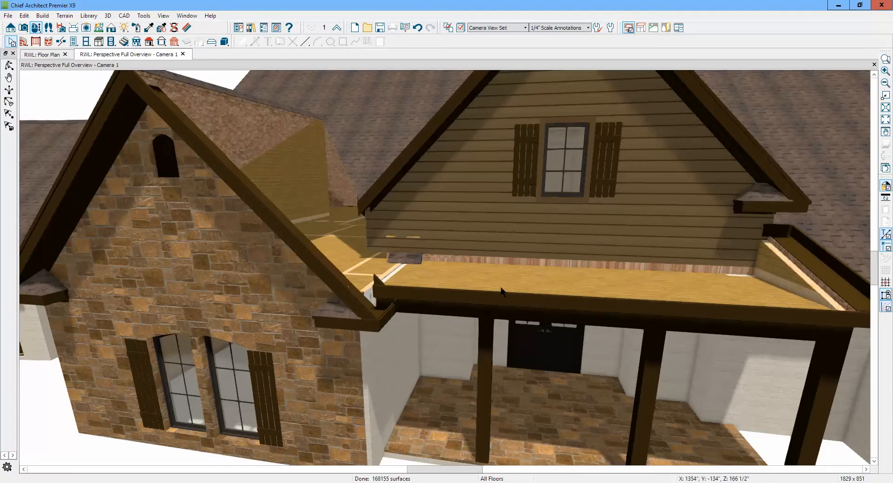
Copy the fascia top height from the porch gable's laundry-side roof plane, leaving that plane's specification unchanged
scroll(475, 270, down, 5)
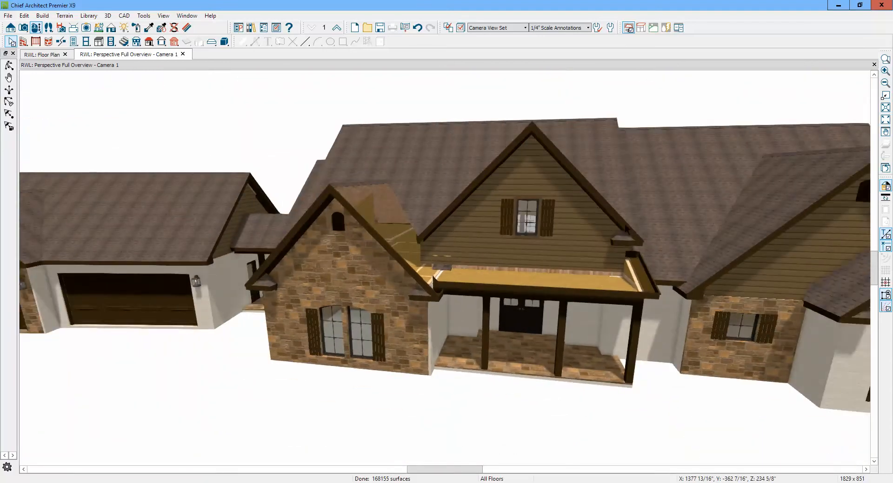
click(588, 184)
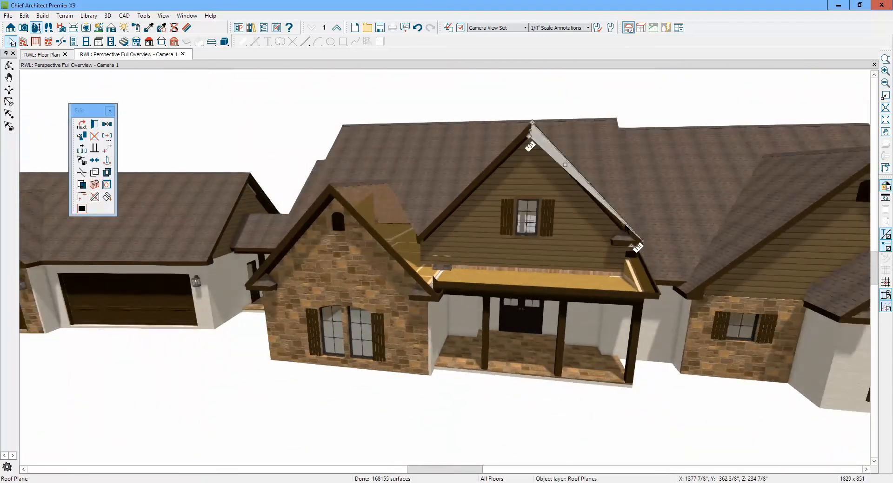
click(94, 120)
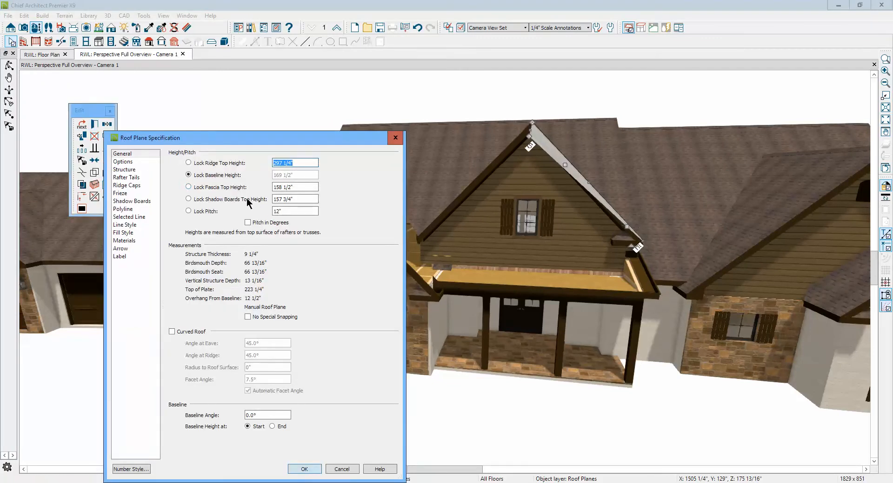
click(294, 188)
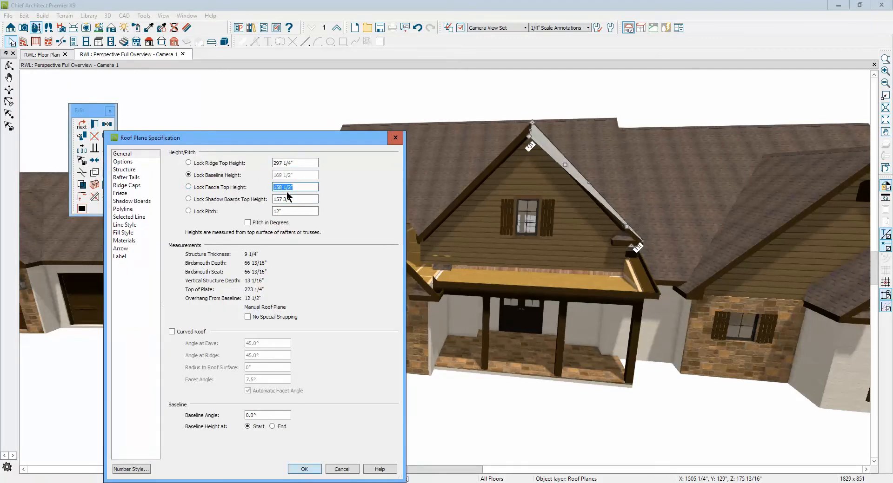
right_click(282, 187)
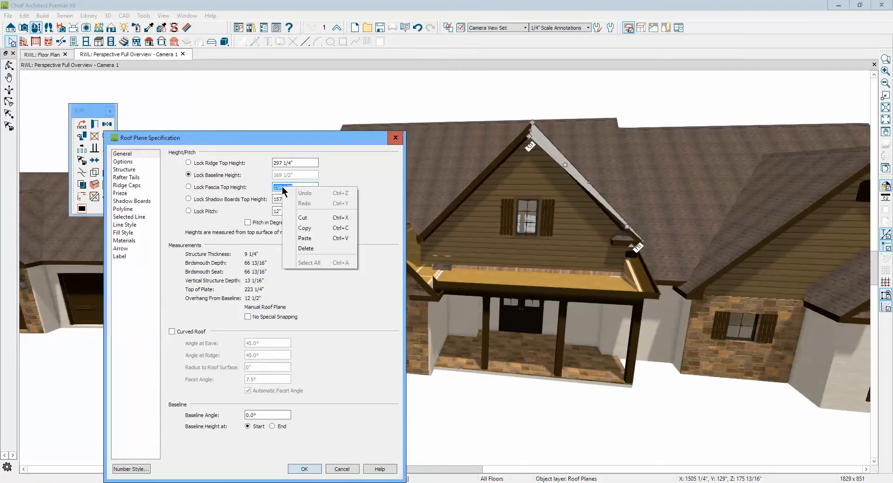
click(311, 228)
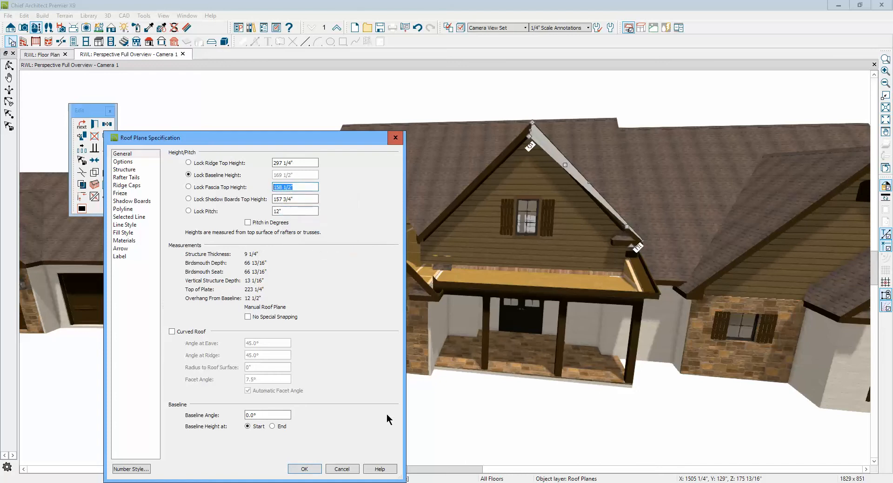
click(352, 472)
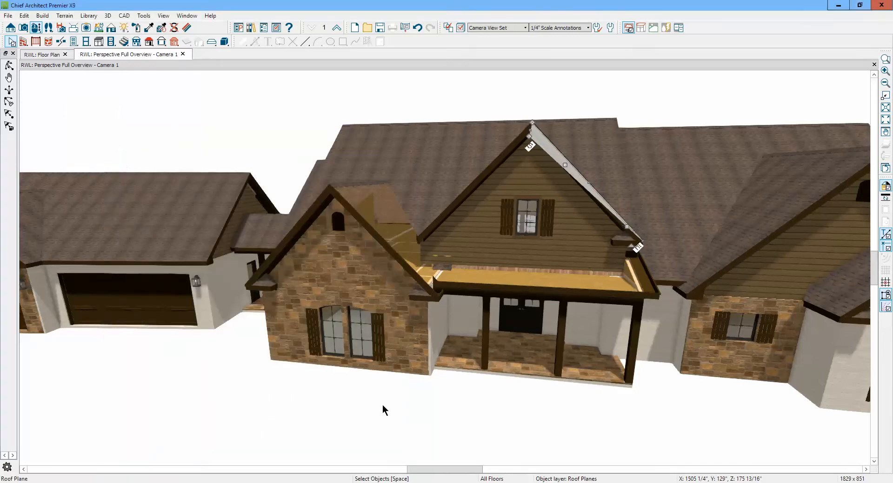
Lock the pitch of the small roof plane at the office-side porch corner and set its fascia top height to 158 1/2"
key(ctrl+Tab)
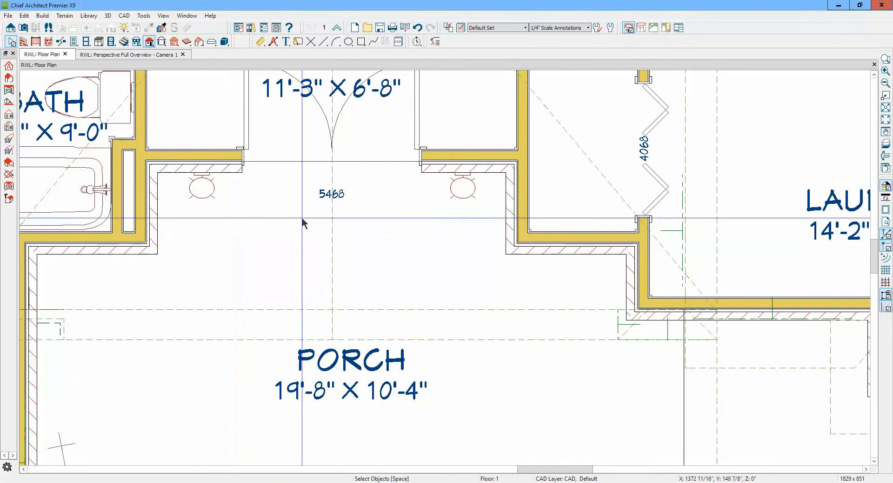
click(23, 469)
click(23, 469)
click(23, 470)
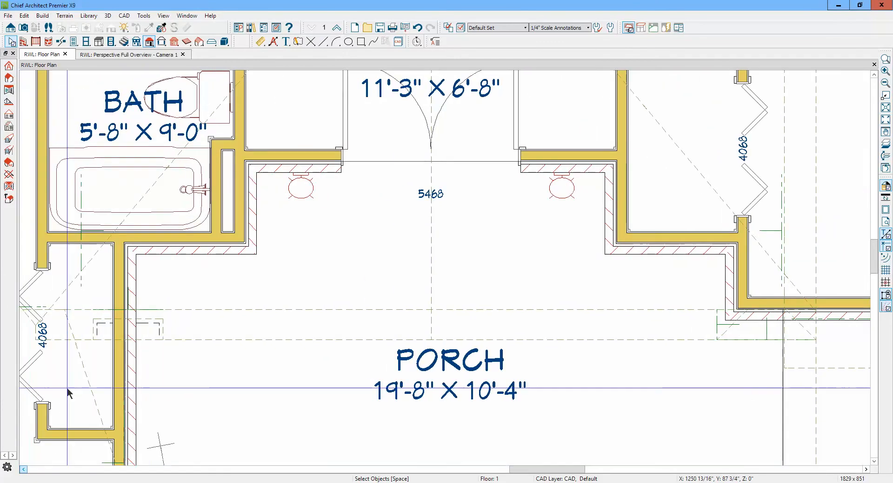
click(162, 323)
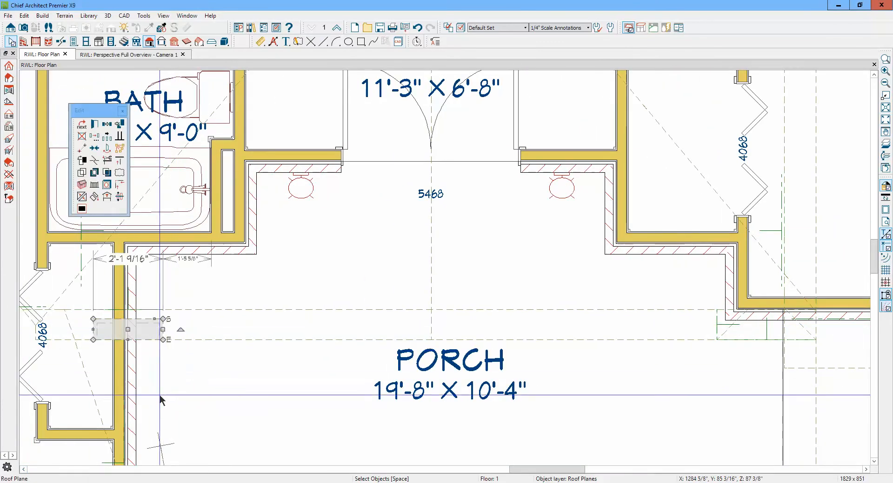
click(116, 173)
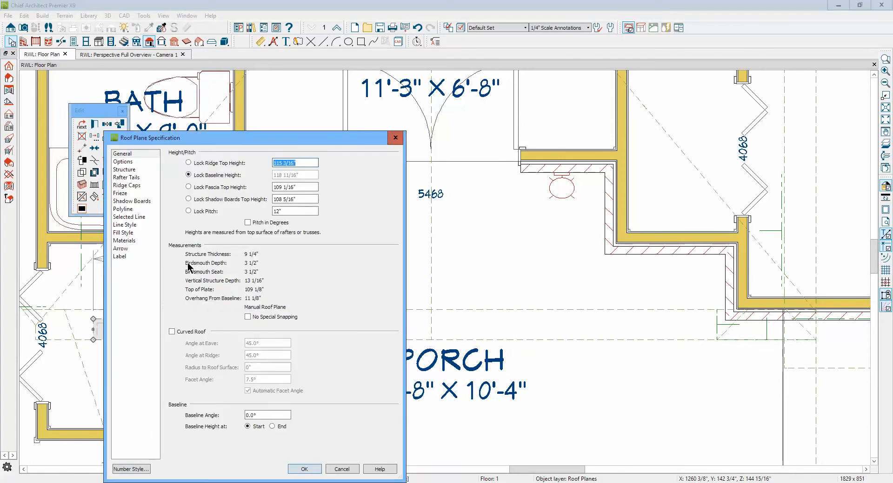
click(188, 211)
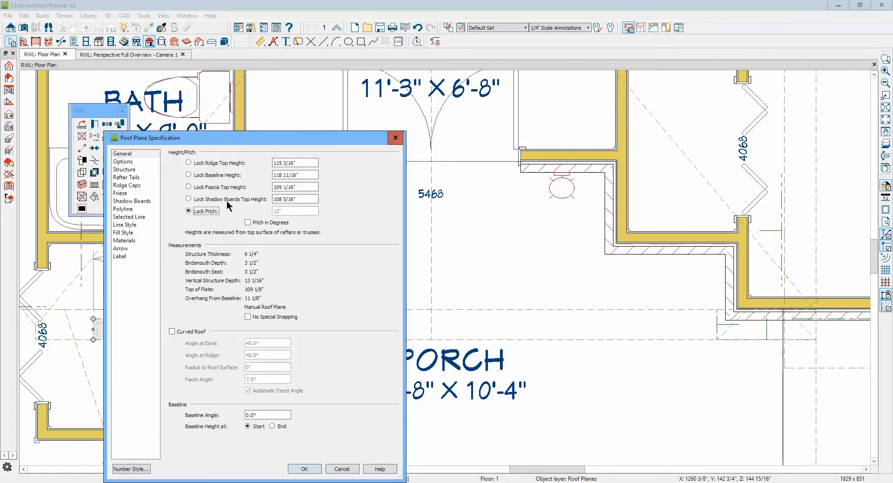
click(303, 190)
text(158 1/2)
click(304, 469)
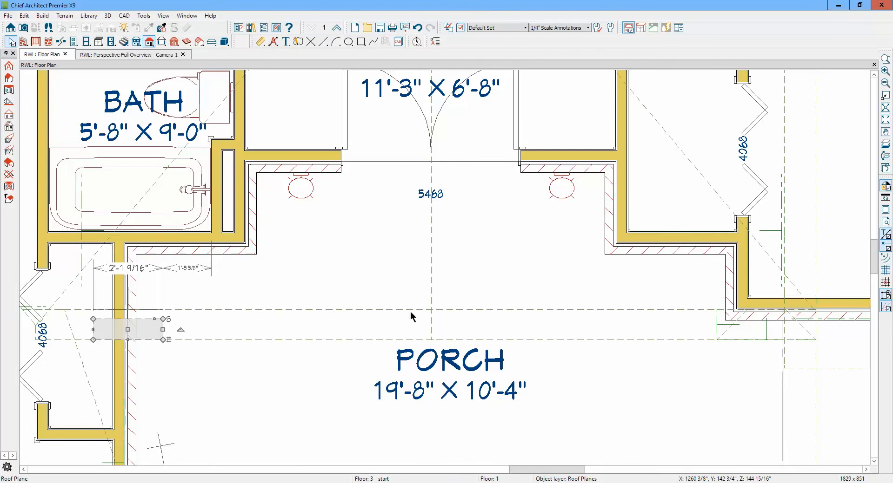
Try to shift the raised return roof plane slightly toward the porch gable's office-side rake in the perspective view
key(ctrl+Tab)
scroll(431, 248, up, 3)
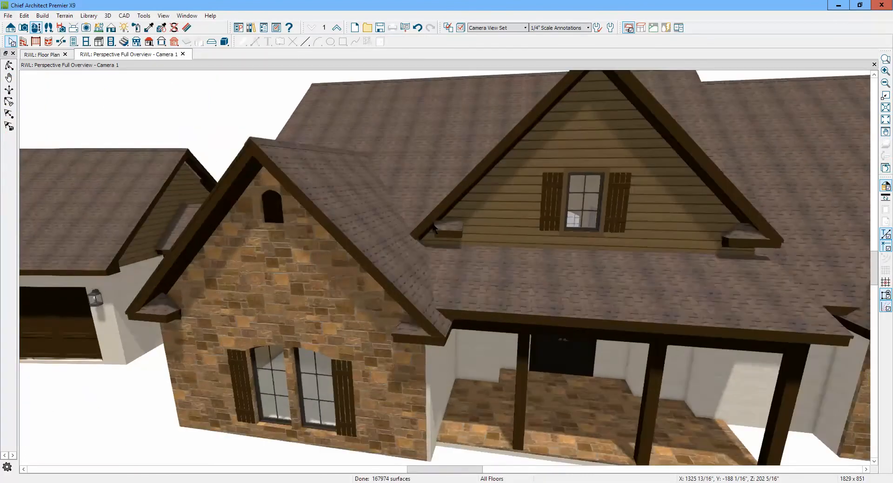
scroll(433, 229, up, 6)
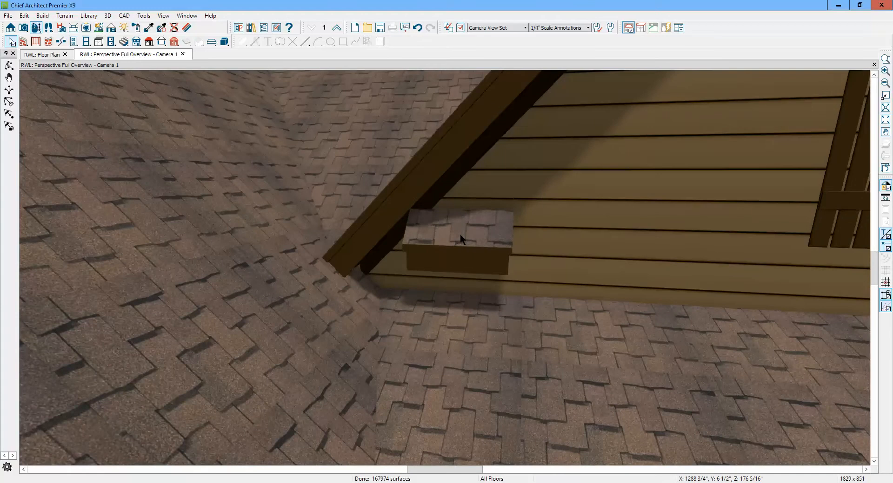
click(457, 235)
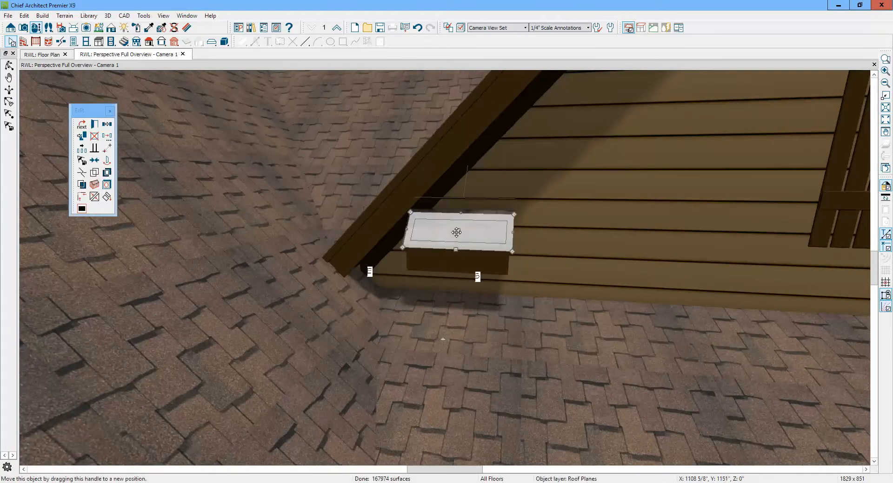
mouse_move(457, 235)
mouse_down()
mouse_move(87, 229)
mouse_move(442, 236)
mouse_up()
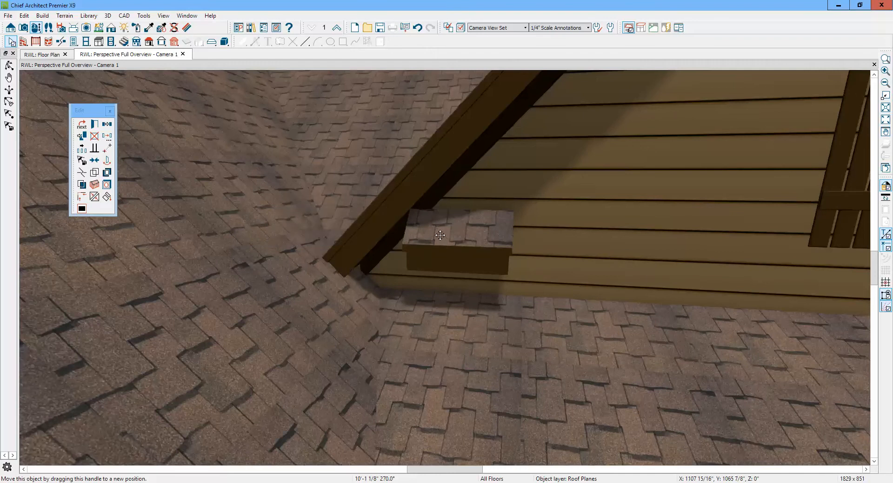
drag(443, 237, 443, 237)
key(Delete)
Search the first-floor plan around the office-side porch corner for the moved return roof plane
key(ctrl+Tab)
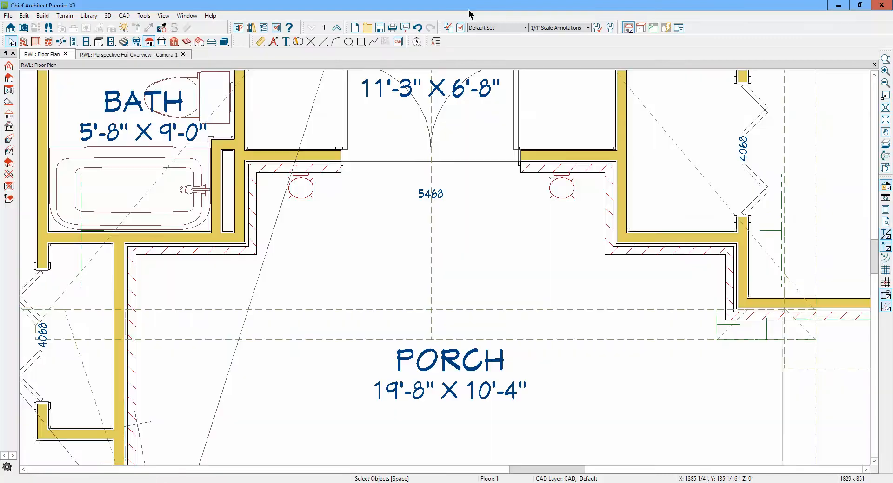
scroll(113, 299, up, 5)
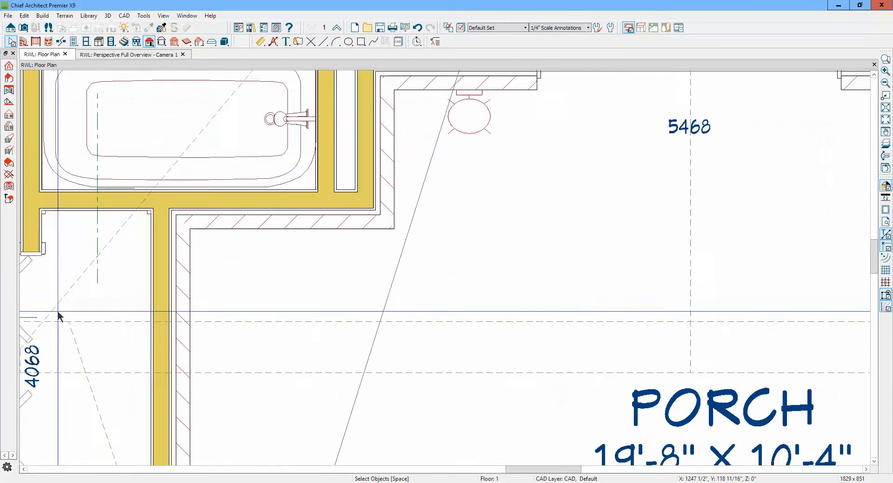
click(24, 472)
click(24, 472)
click(24, 471)
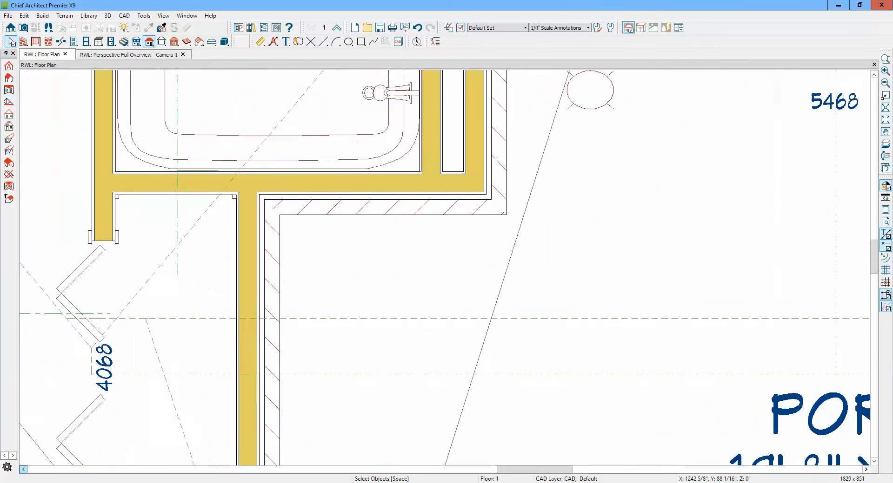
scroll(180, 296, up, 1)
scroll(180, 298, down, 2)
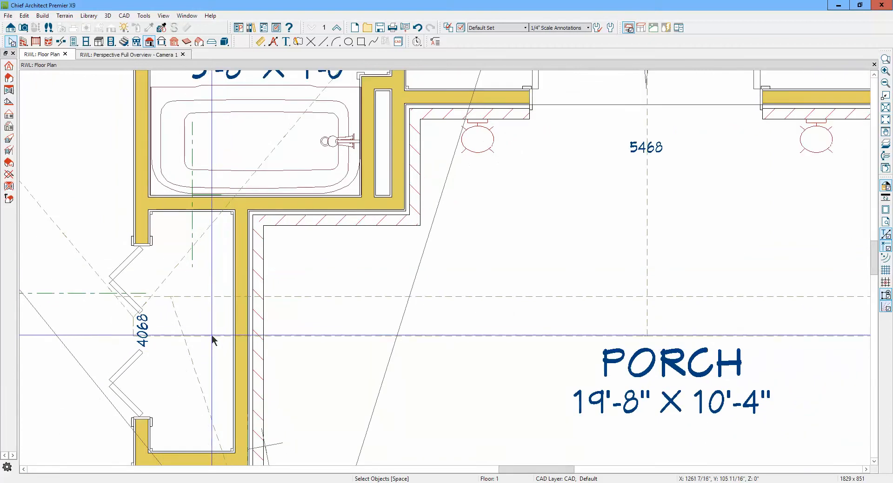
click(209, 335)
click(329, 358)
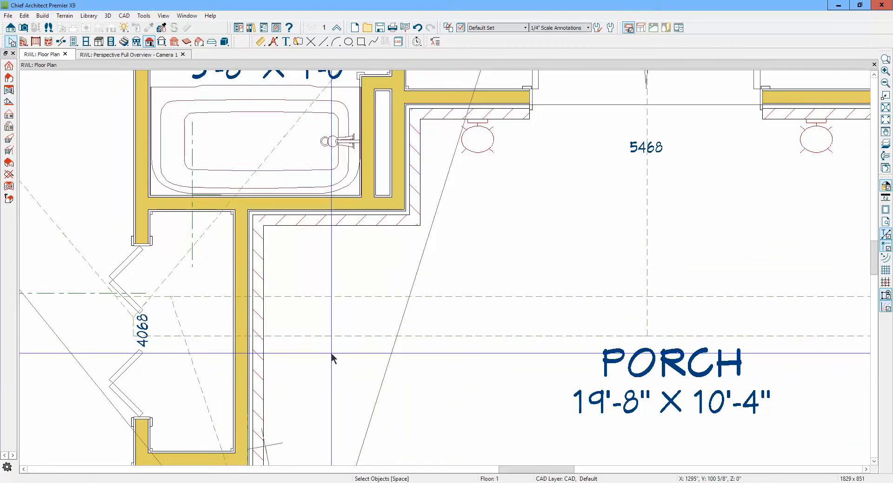
scroll(342, 299, down, 1)
scroll(341, 299, down, 1)
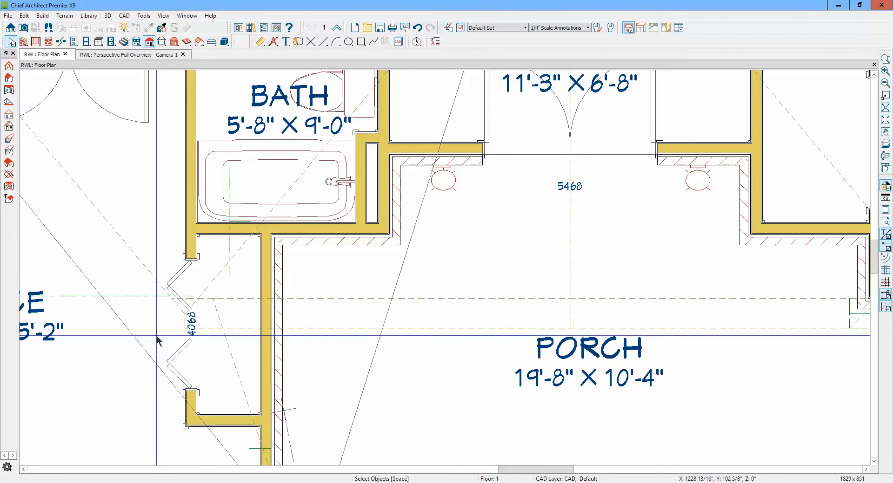
scroll(340, 288, down, 2)
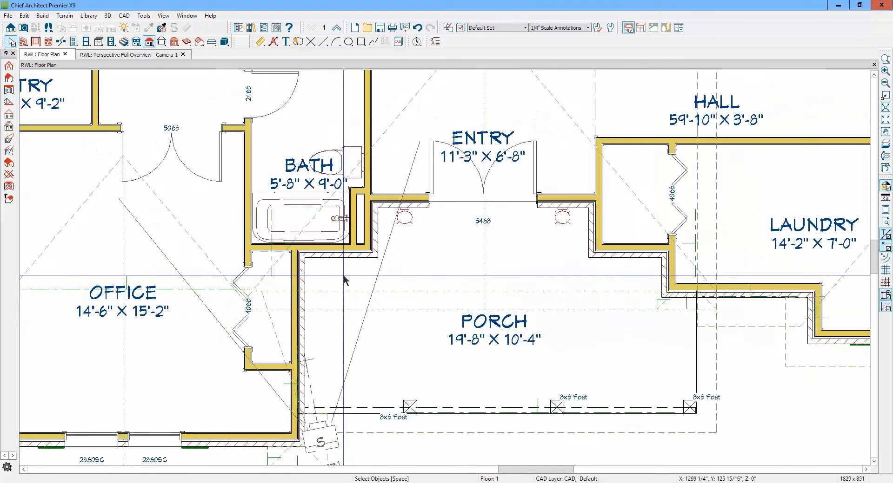
scroll(340, 275, down, 1)
scroll(316, 239, up, 1)
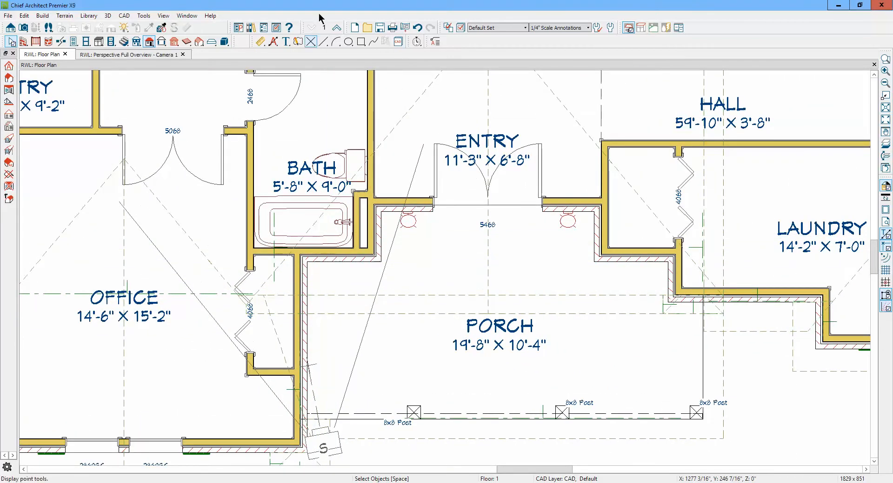
Check the second-floor and attic plans for the return roof plane and go back to the first floor
click(338, 28)
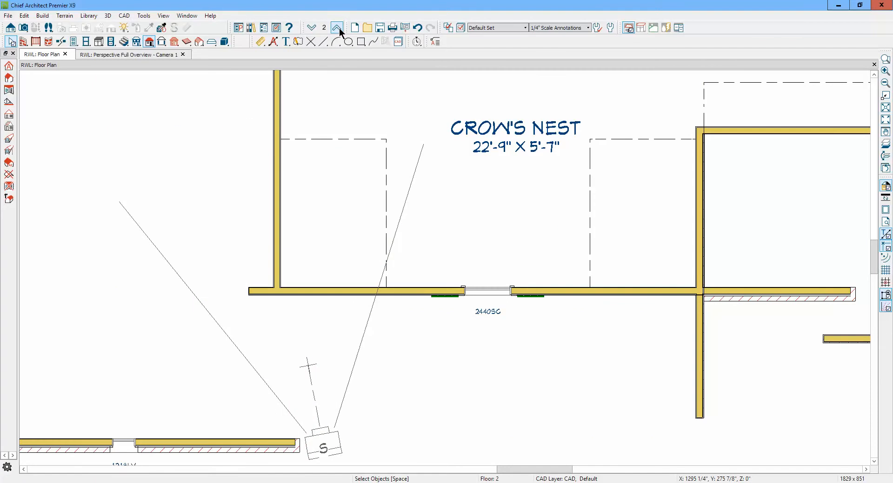
click(339, 27)
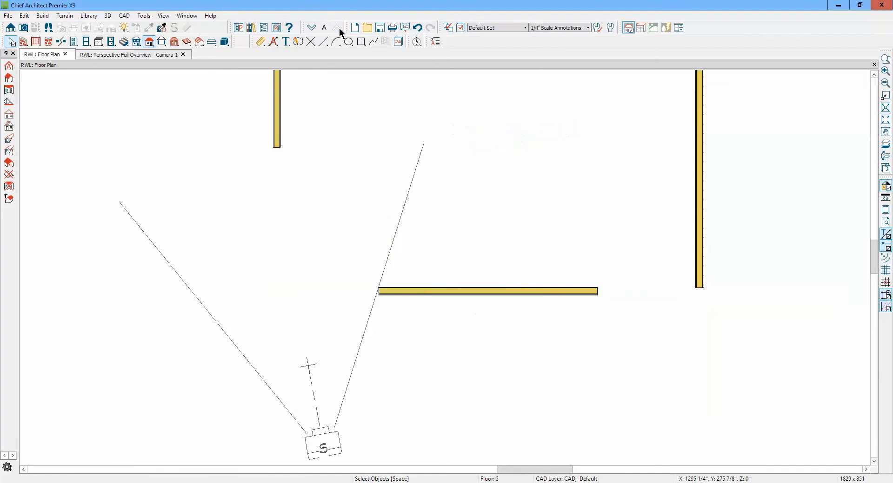
click(313, 34)
click(313, 34)
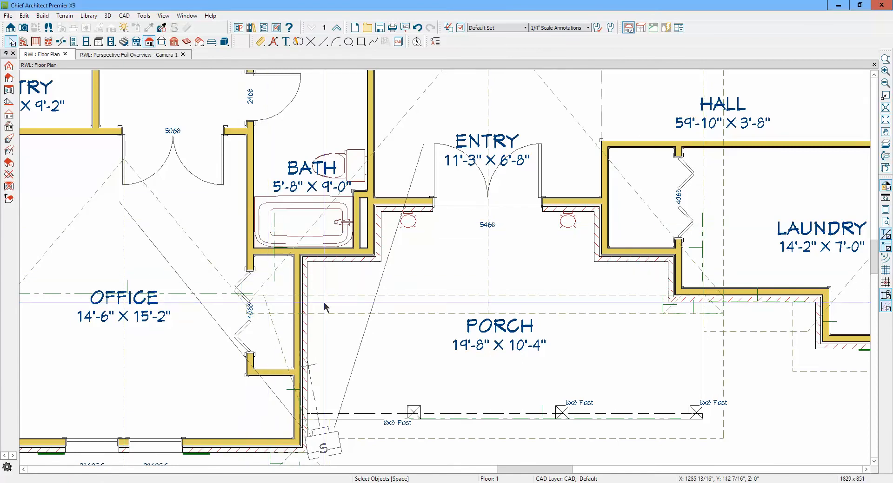
Cycle through the overlapping roof objects by the office closet to look for the return roof plane
click(285, 316)
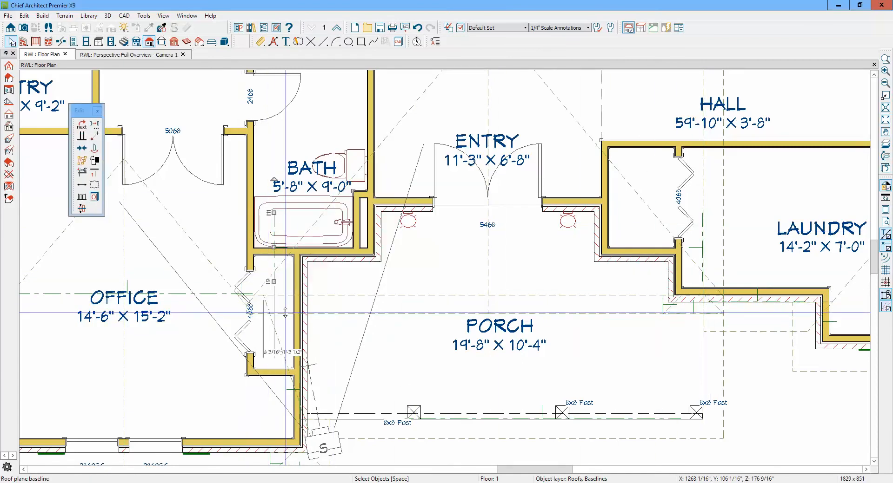
click(262, 314)
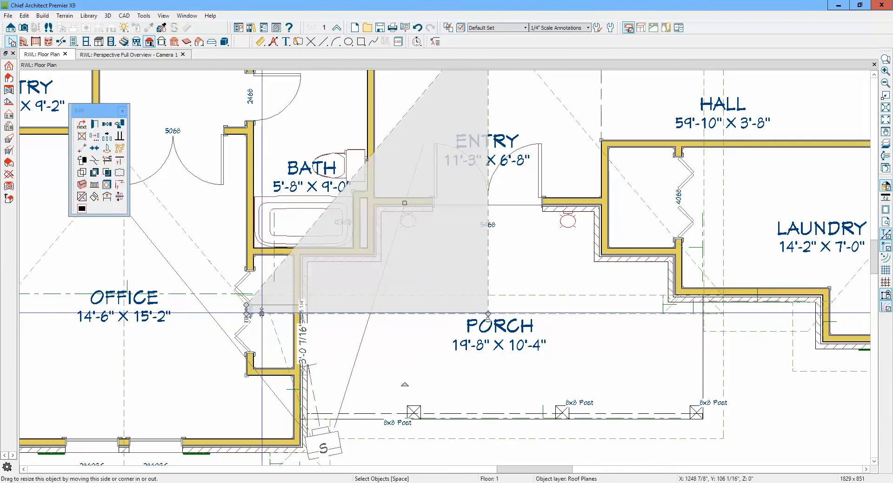
key(Tab)
click(267, 290)
key(Tab)
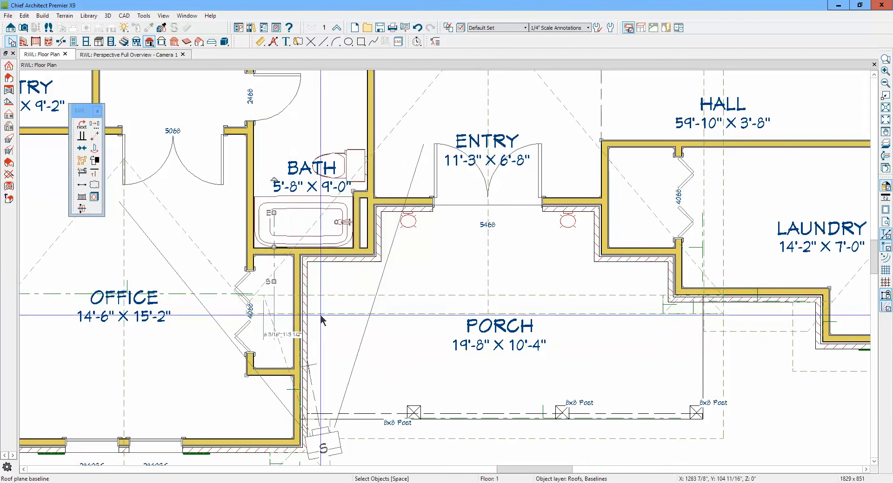
Look for the displaced return roof plane around the stone and porch gables in the perspective view, and go back to the floor plan
key(ctrl+Tab)
scroll(273, 271, down, 3)
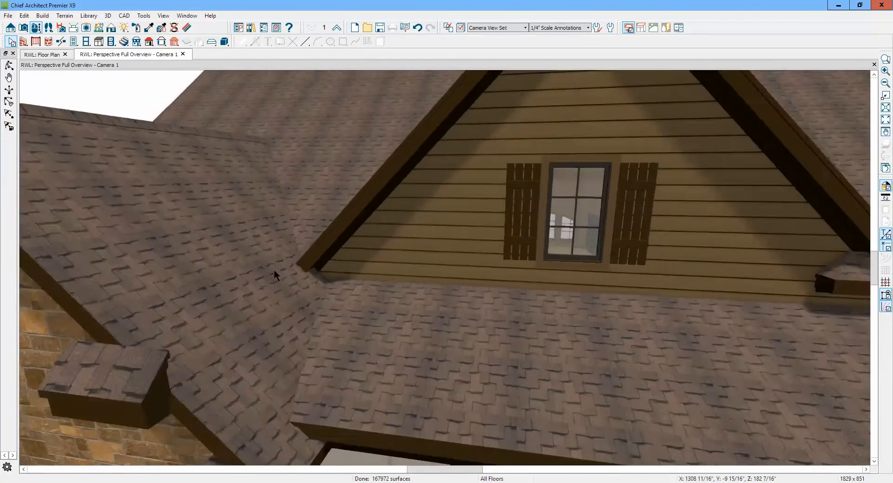
scroll(275, 269, down, 3)
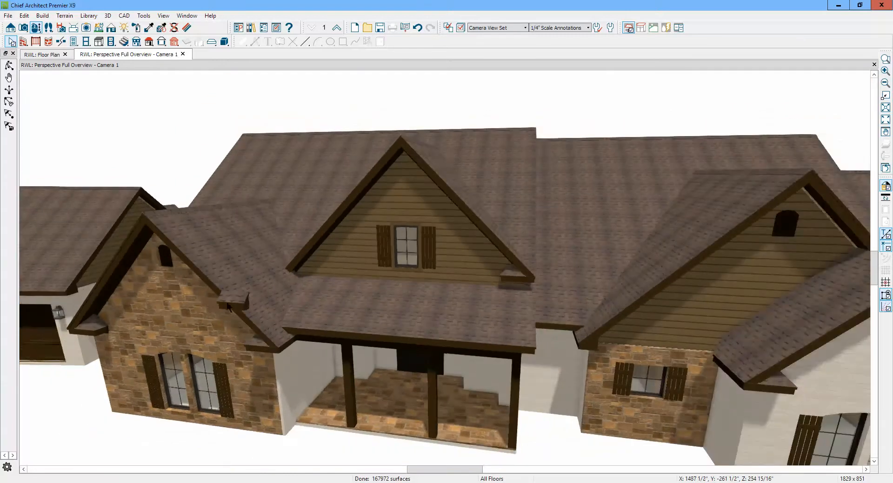
scroll(249, 308, up, 2)
scroll(249, 308, up, 2)
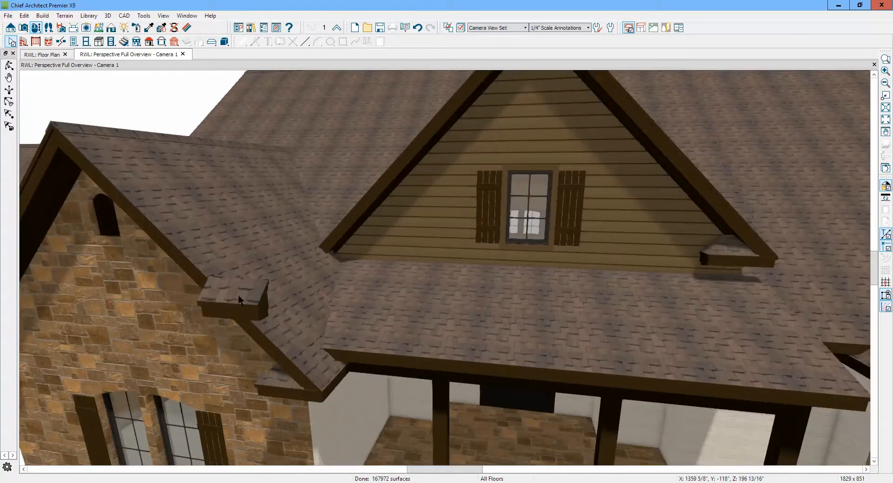
key(ctrl+Tab)
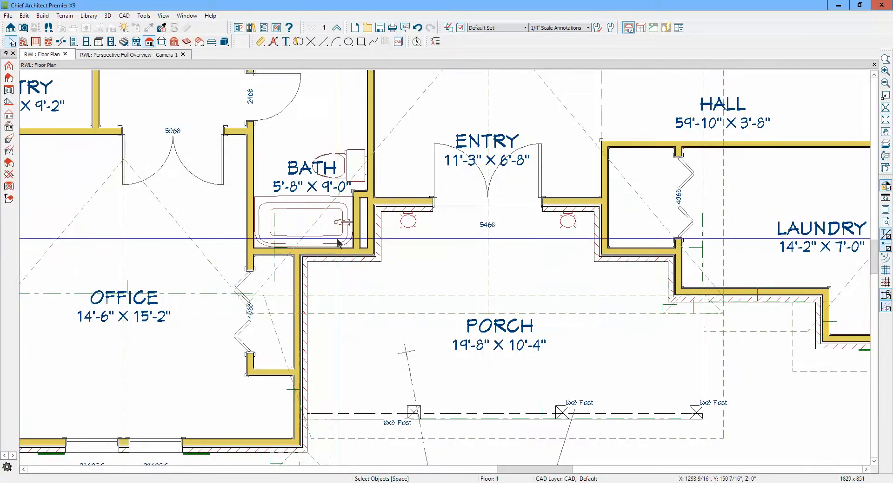
Move the stray return roof plane from outside the office's front corner to the porch gable's front edge, across the closet's outer wall
scroll(340, 317, down, 3)
scroll(340, 373, up, 4)
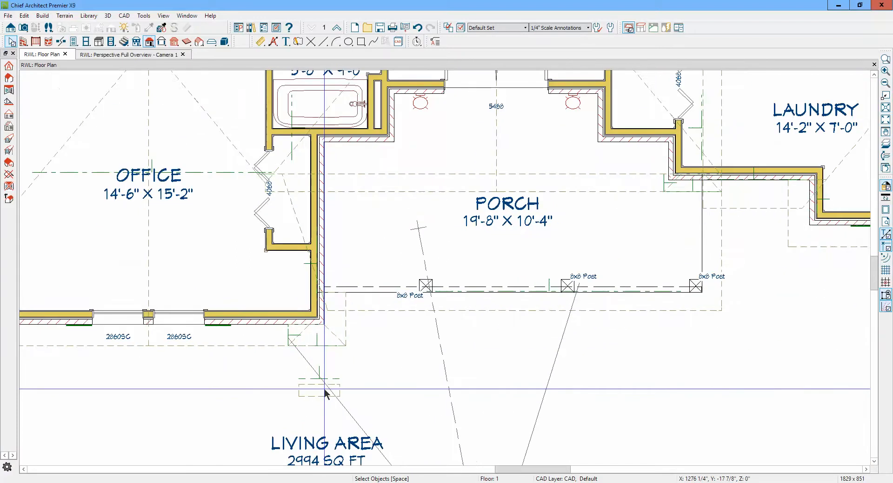
click(325, 391)
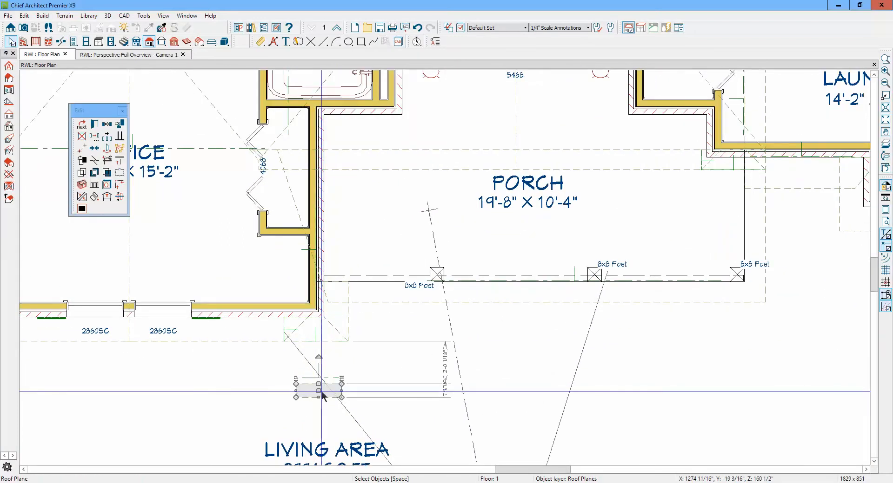
drag(324, 392, 328, 163)
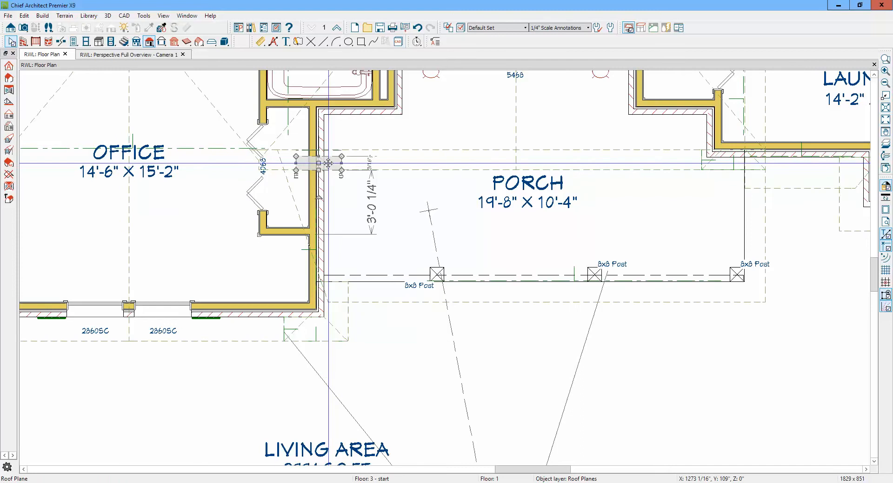
In the perspective view, nudge the small return roof plane slightly outward, closer to the office-side rake of the porch gable
key(ctrl+Tab)
key(ctrl+Tab)
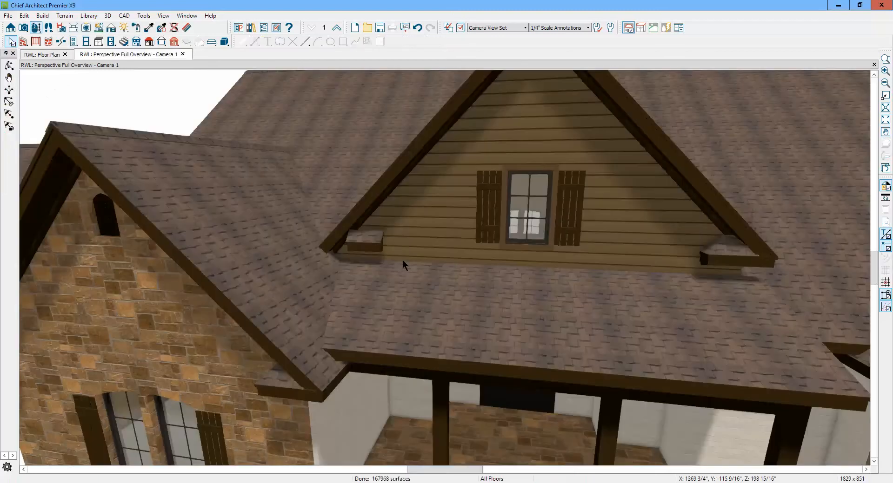
key(ctrl+Tab)
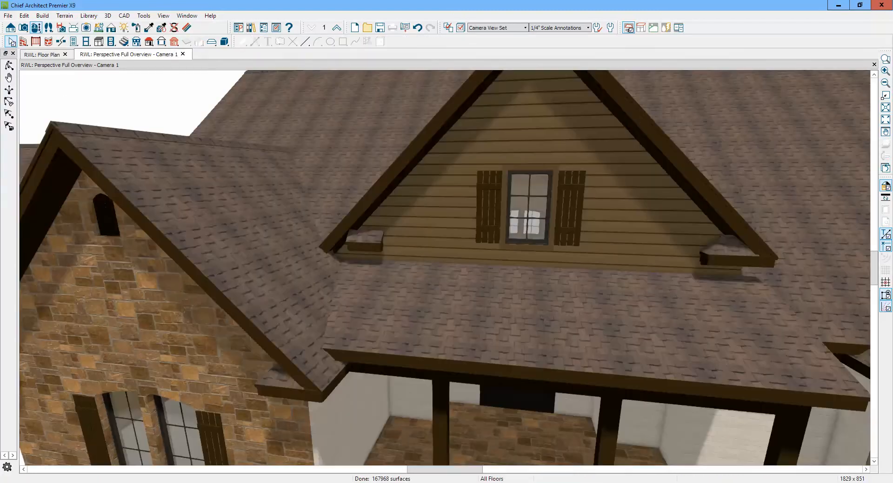
scroll(356, 230, up, 3)
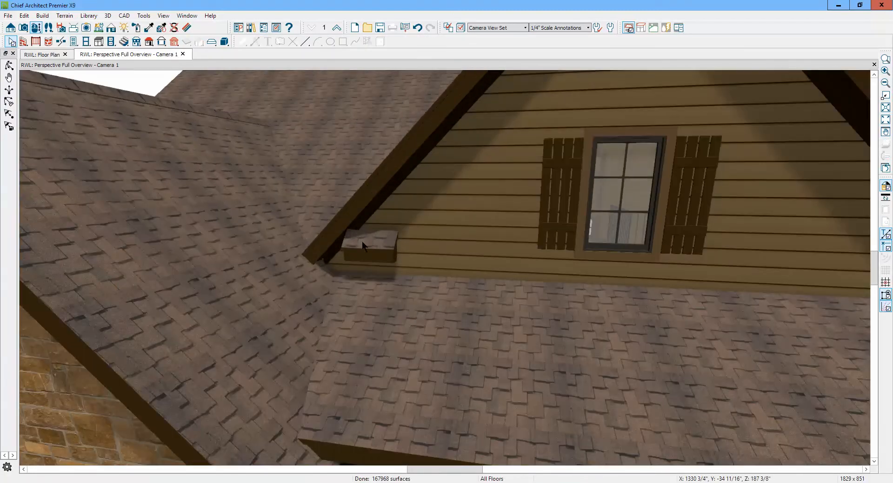
click(368, 241)
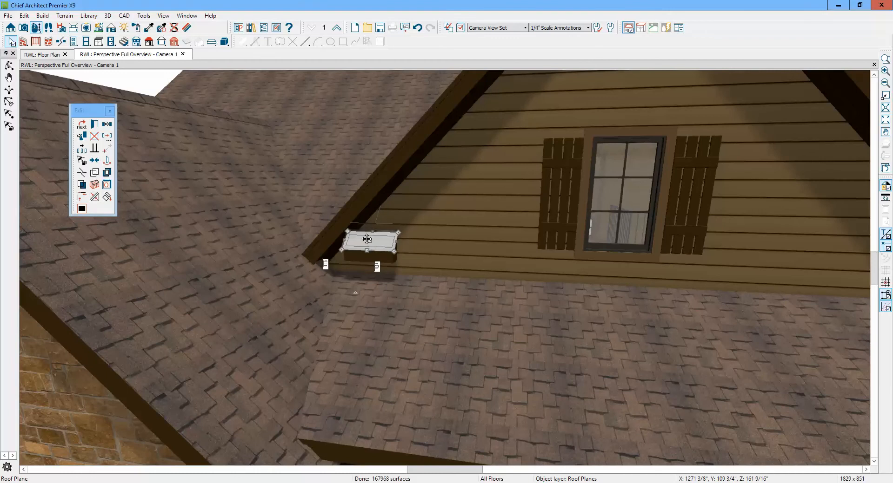
drag(390, 243, 391, 245)
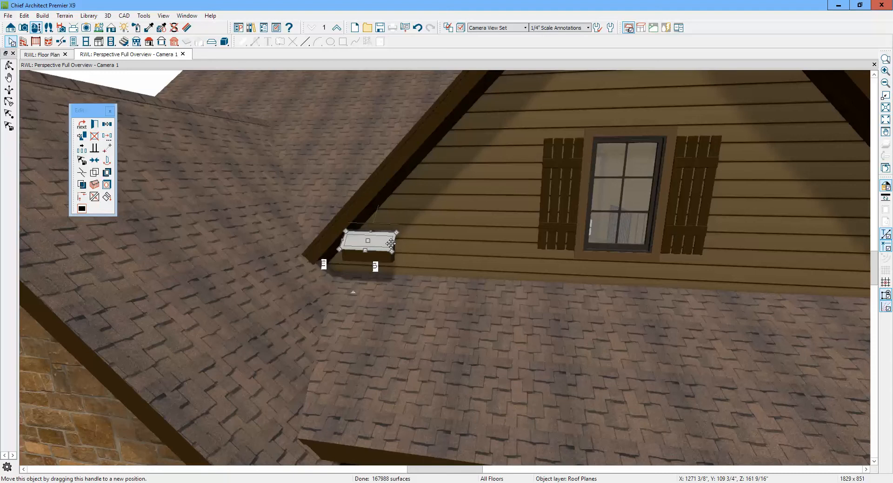
drag(390, 244, 388, 242)
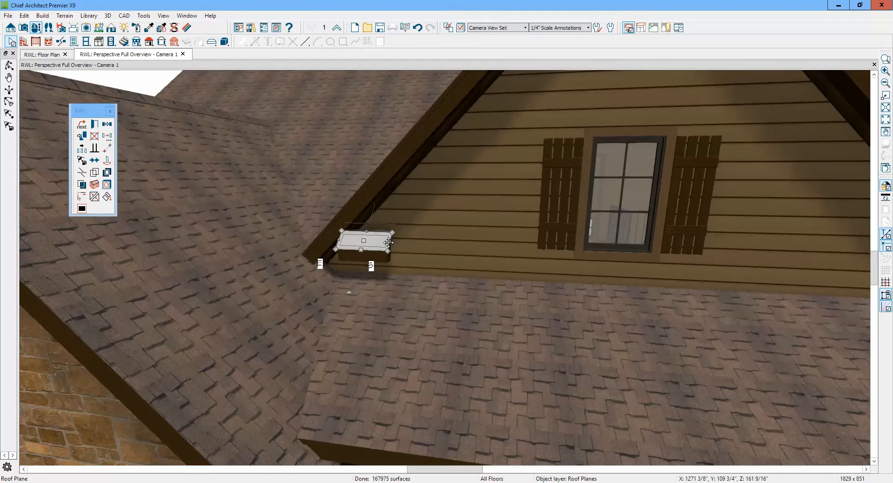
key(Escape)
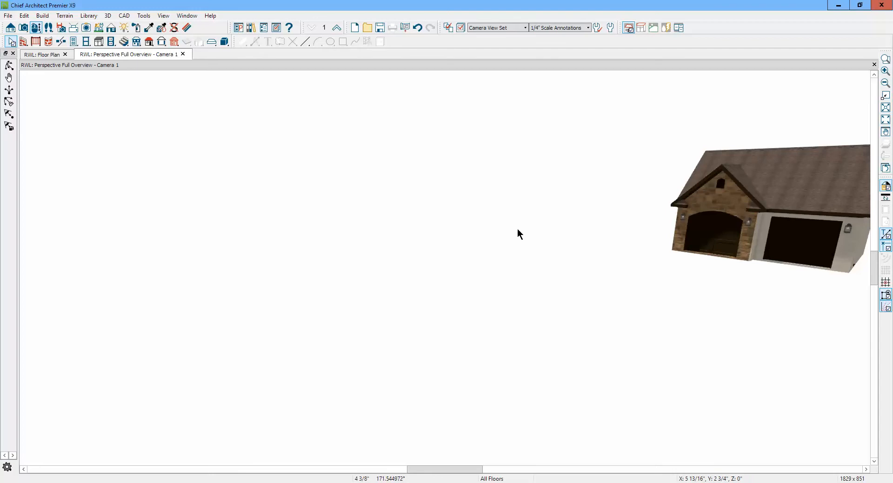
Close the perspective view and, in the floor plan, move the return roof plane 6 inches toward the office
click(873, 65)
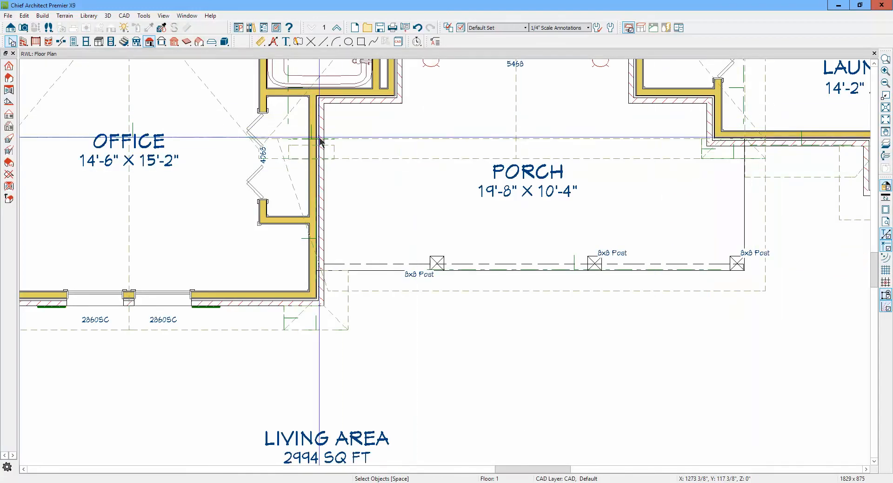
scroll(329, 154, up, 3)
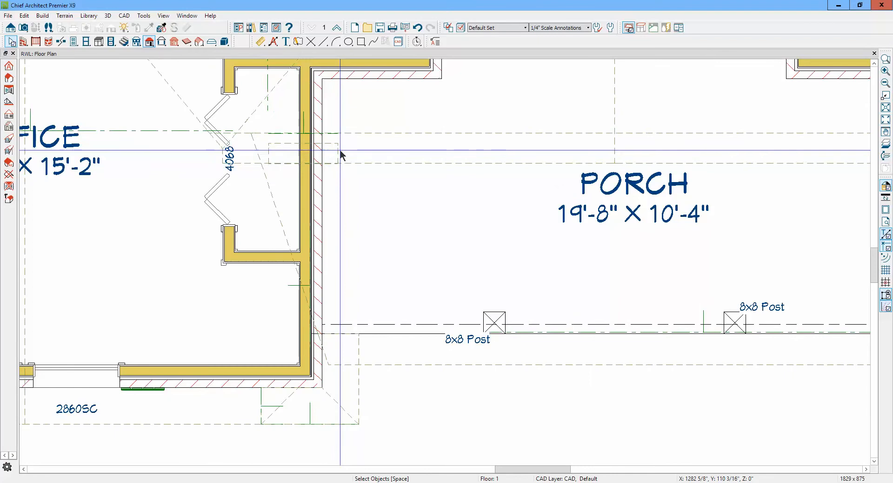
click(339, 151)
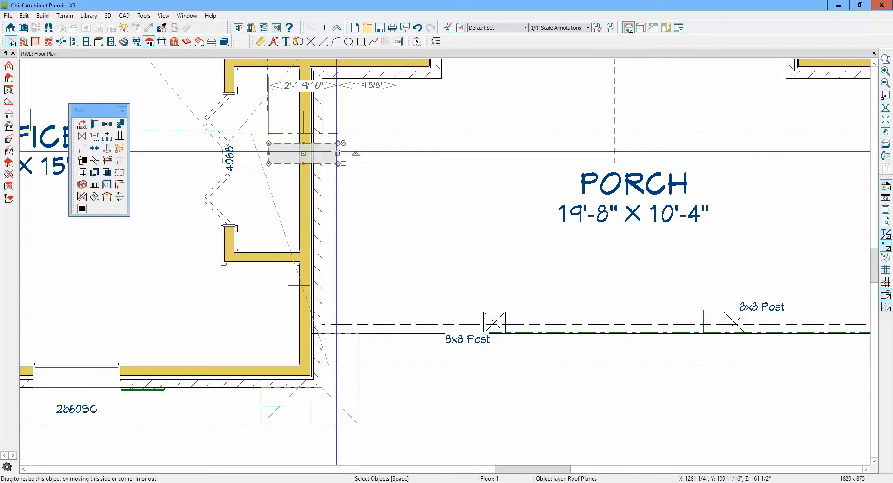
key(Left)
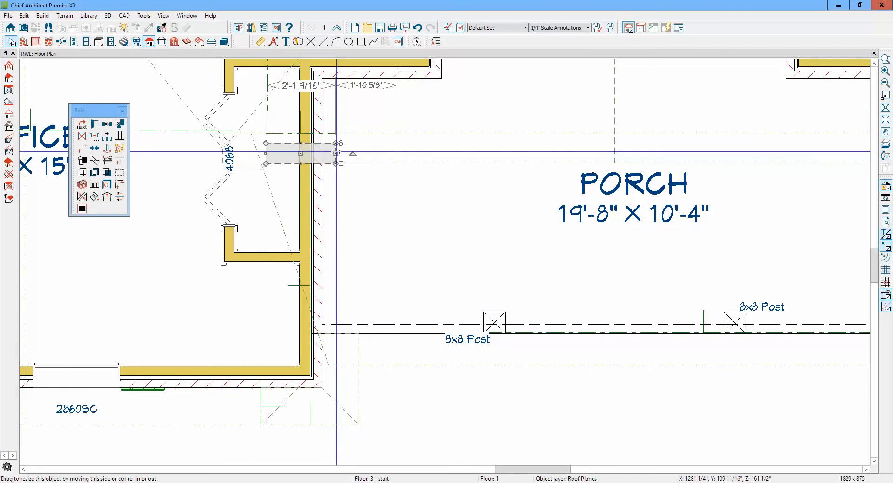
key(Left)
key(Left)
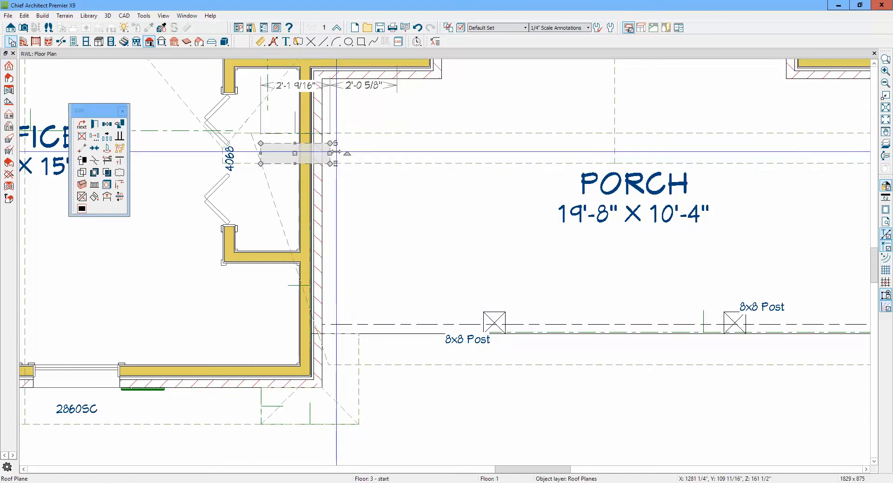
key(Left)
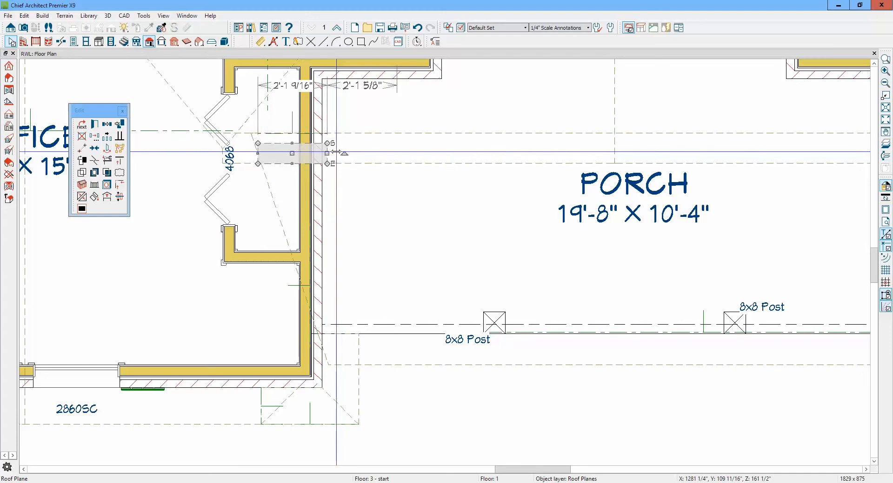
key(Left)
key(Left)
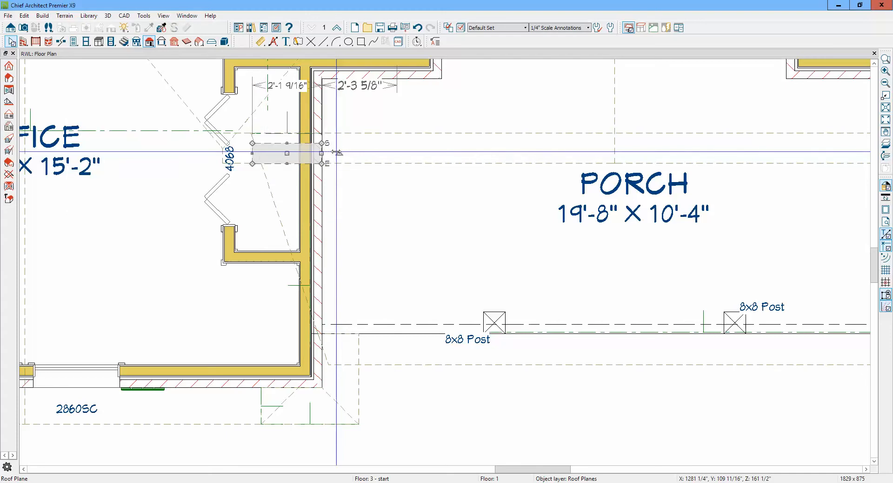
key(Escape)
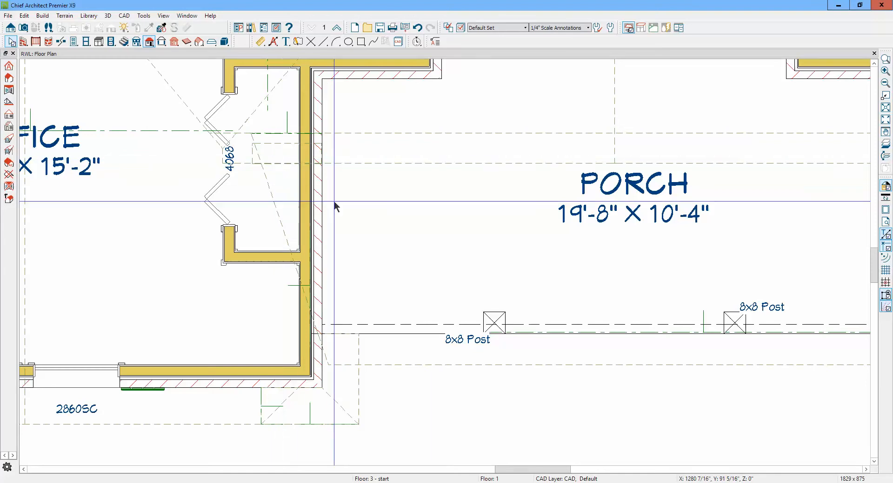
Create a new full perspective overview of the house and bring the office-side return of the porch gable into close view
click(23, 29)
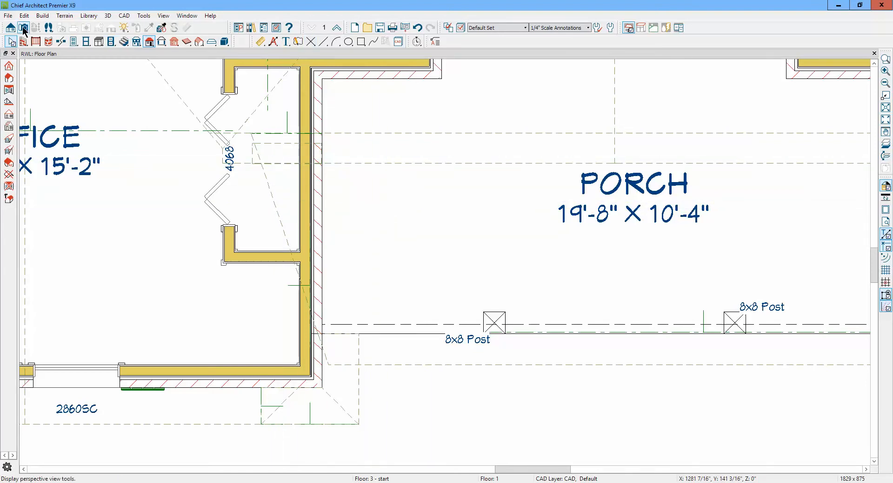
click(9, 68)
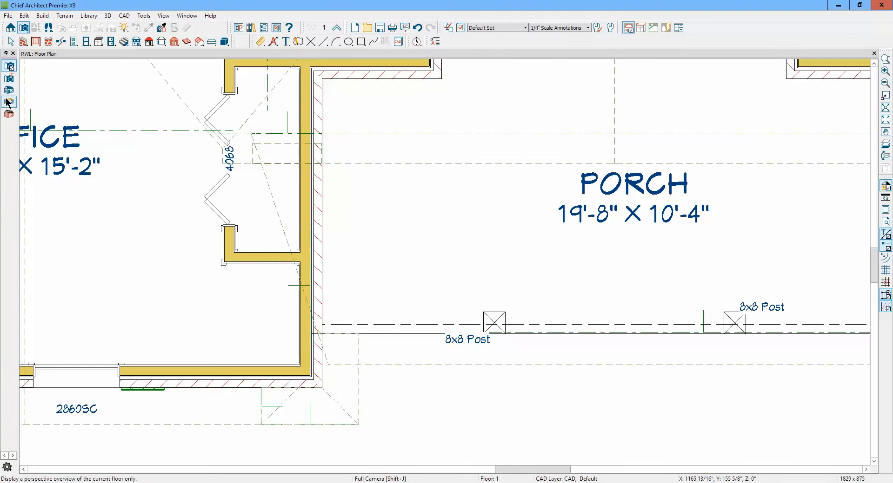
click(140, 91)
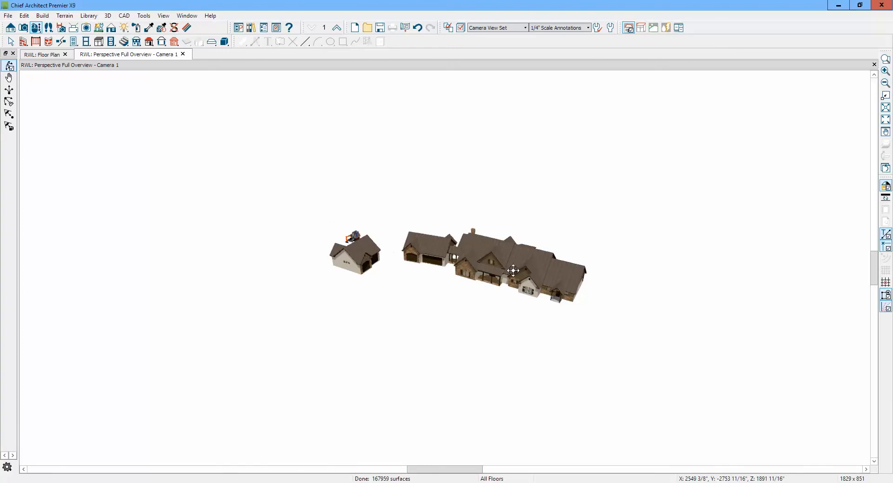
scroll(482, 260, up, 10)
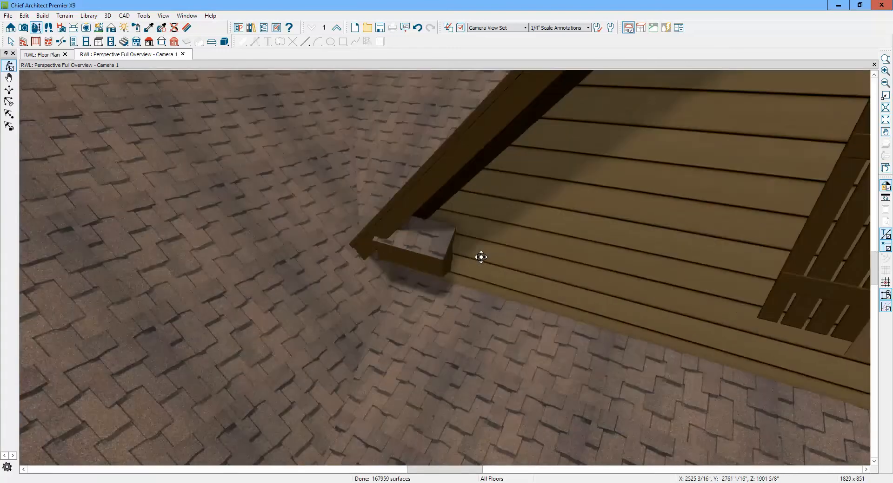
scroll(481, 257, down, 3)
key(space)
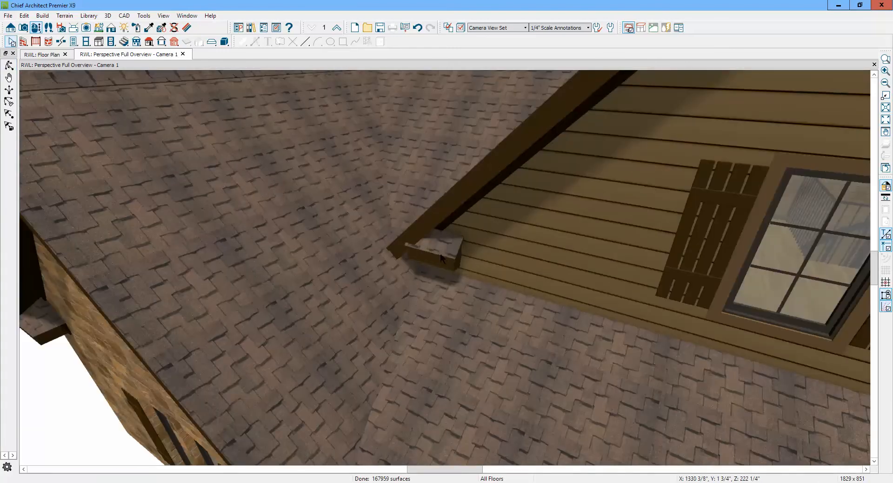
Nudge the return roof plane farther under the gable rake and pull its outer back corner in about 7 5/8" to angle that end
click(441, 259)
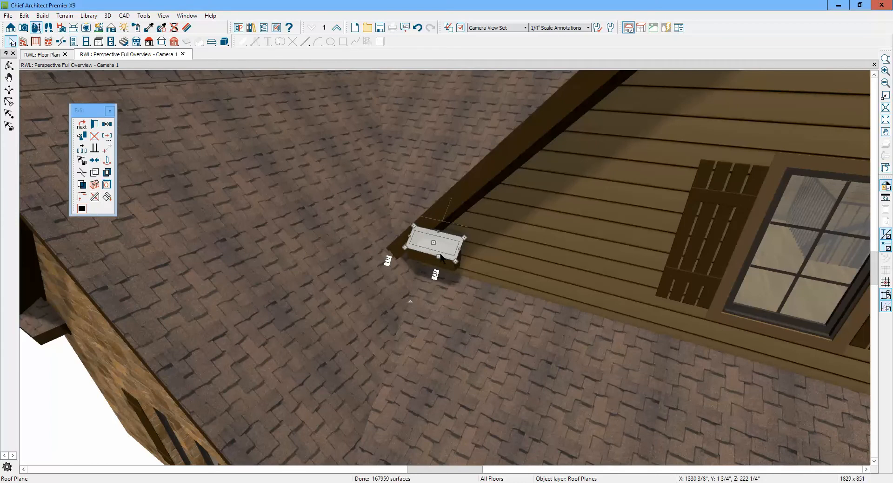
key(Left)
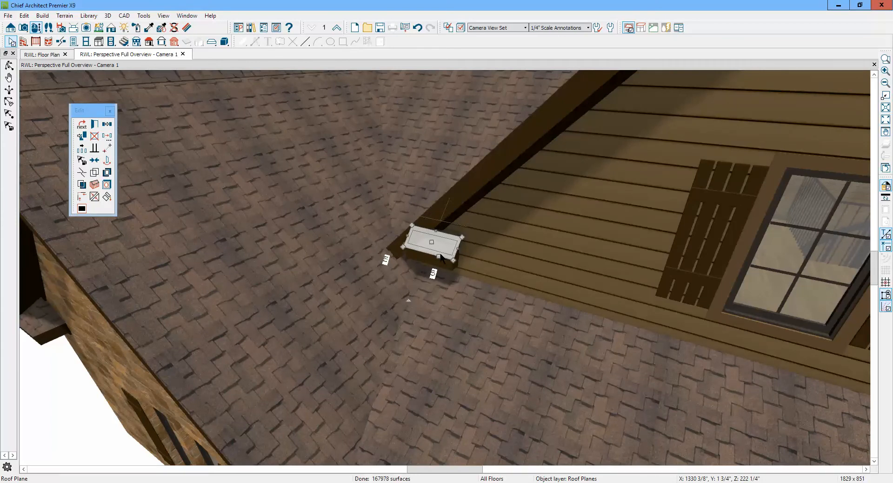
key(Left)
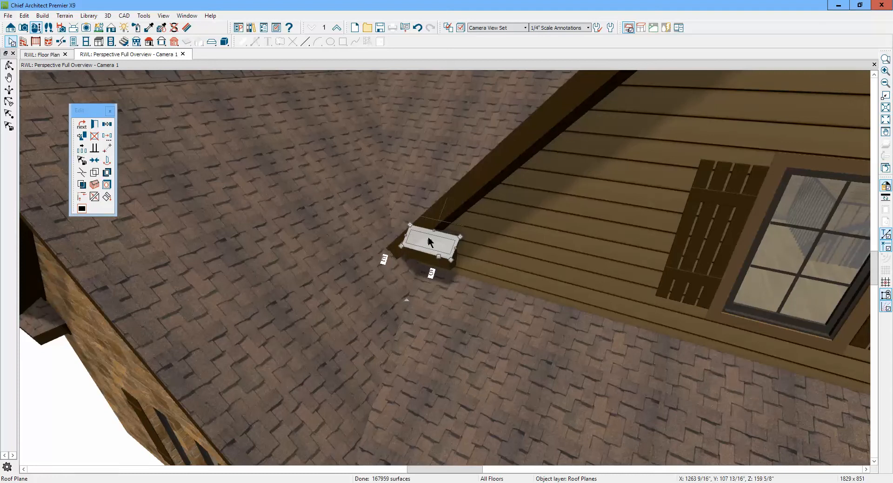
drag(409, 222, 424, 224)
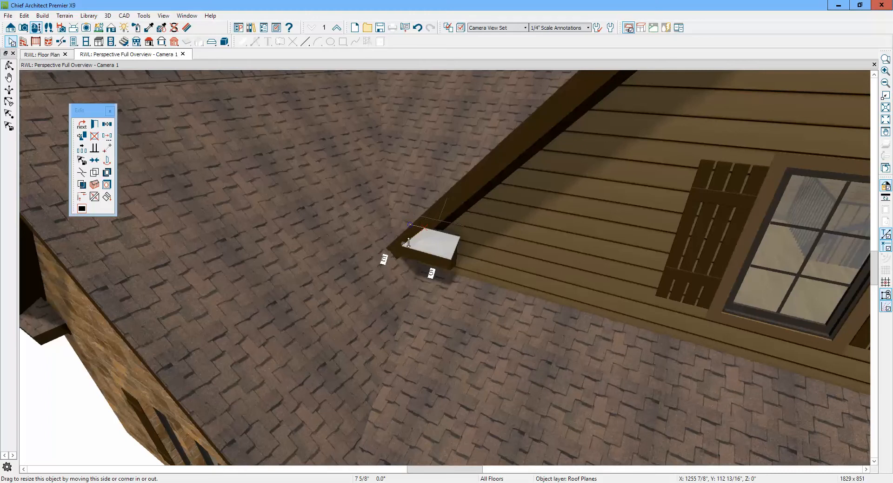
drag(411, 240, 413, 242)
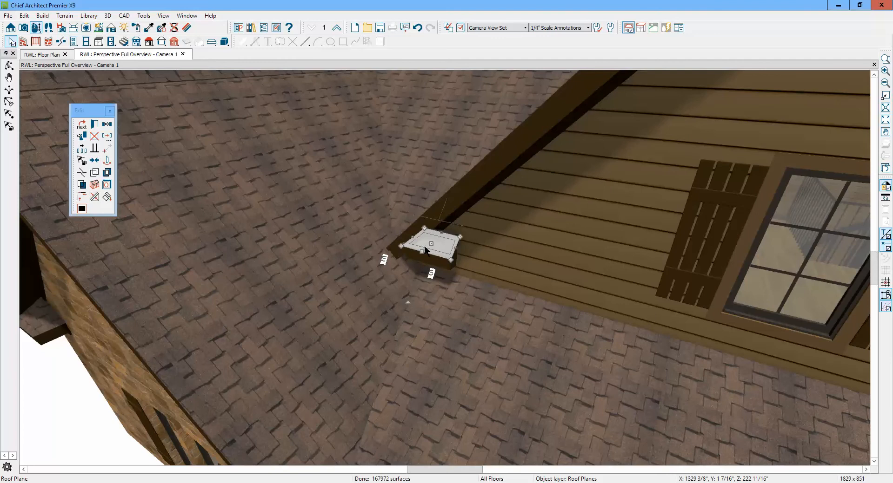
key(Left)
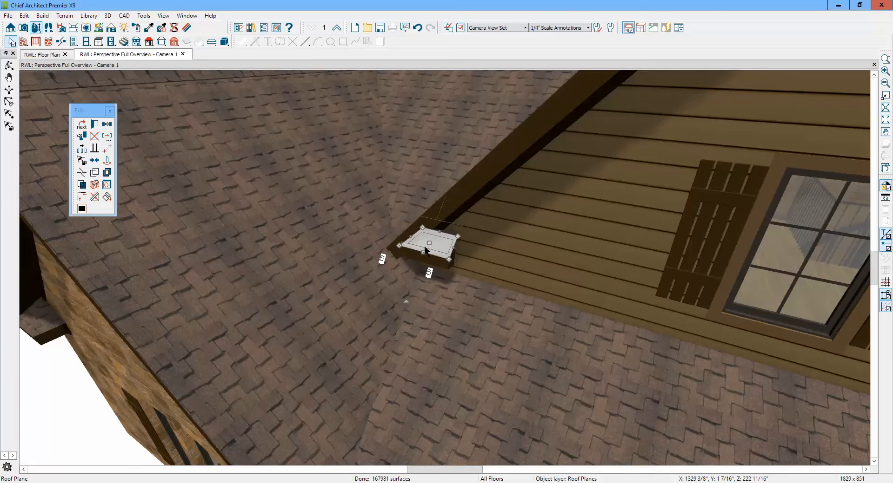
key(Escape)
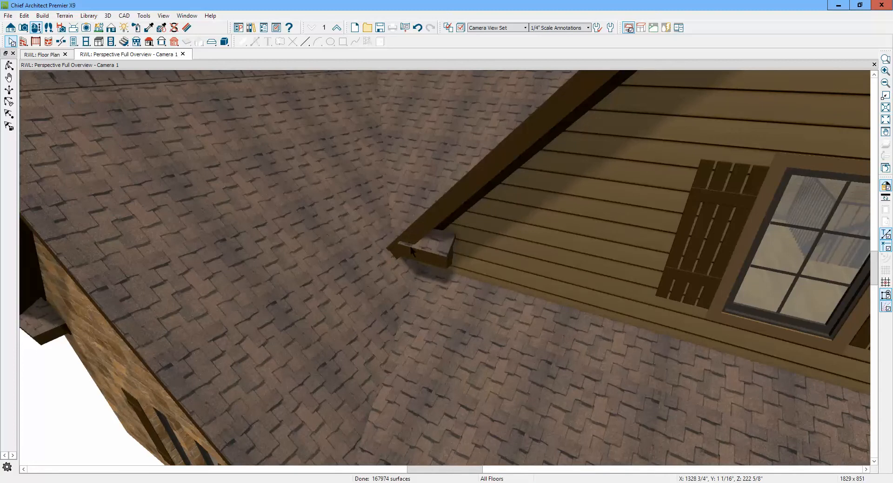
Examine the office-side return on the porch gable and compare it with the return at the gable's opposite end
scroll(599, 260, down, 6)
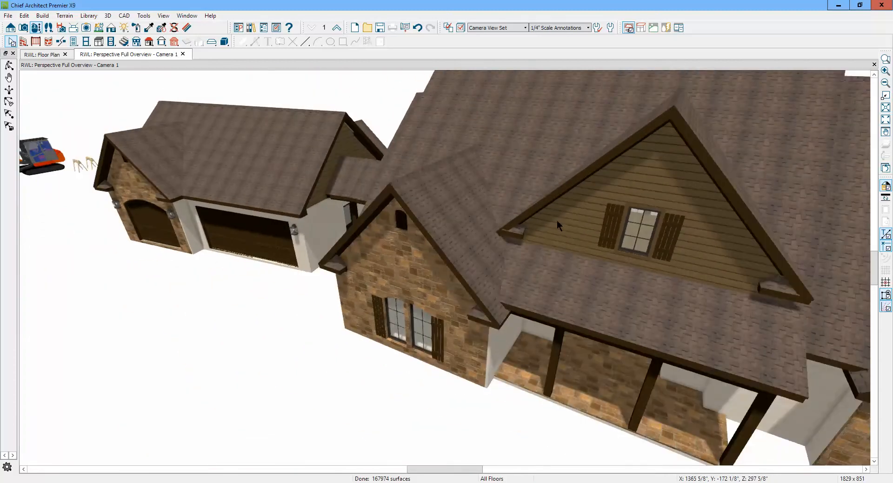
scroll(735, 269, up, 3)
scroll(767, 265, down, 3)
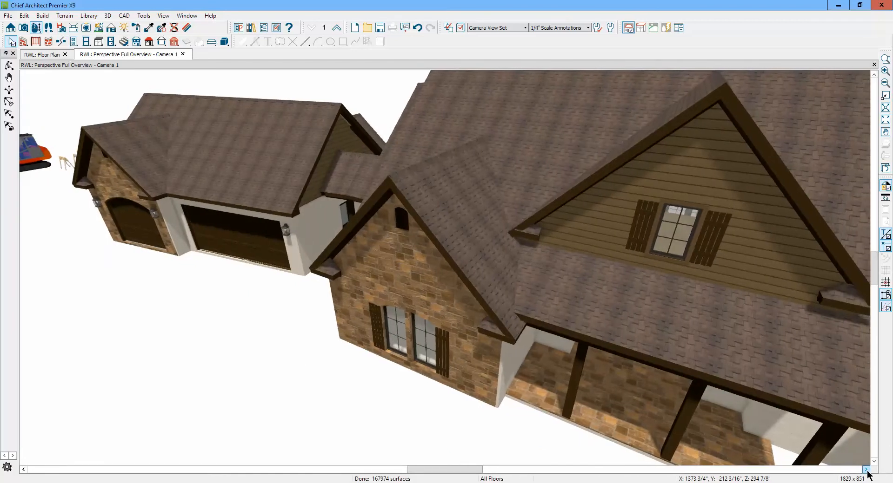
click(866, 470)
click(866, 470)
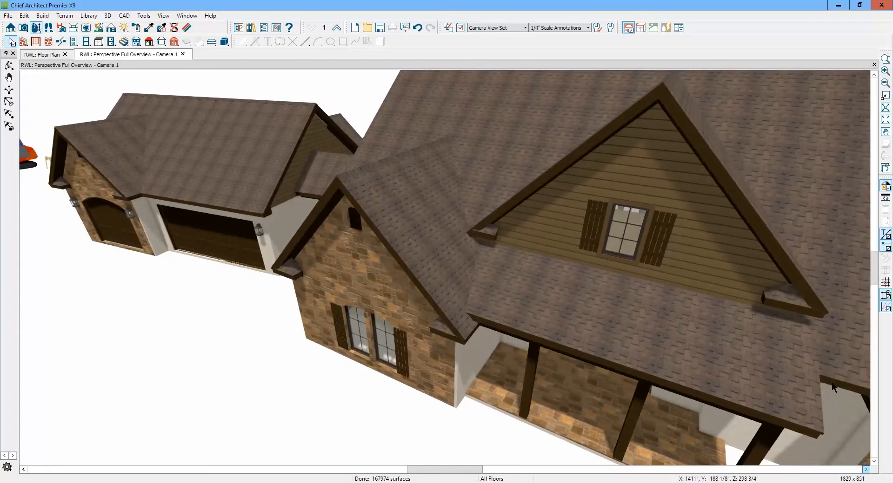
scroll(813, 305, up, 3)
scroll(816, 306, up, 1)
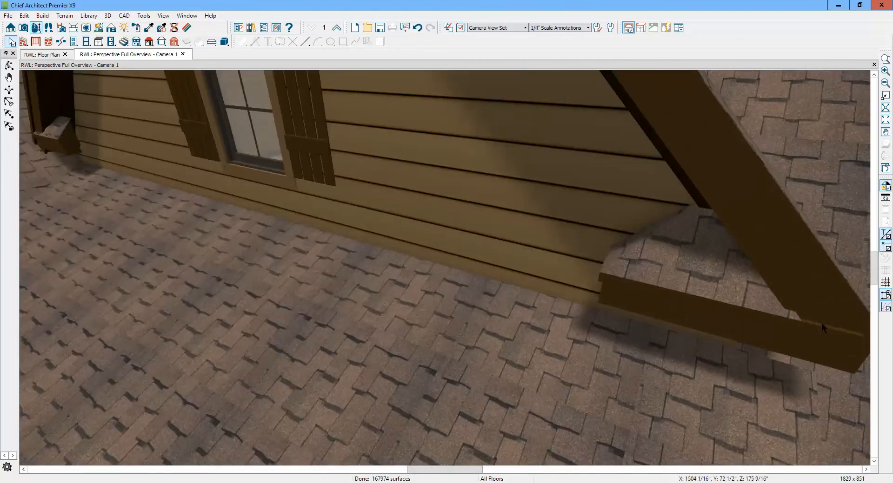
scroll(802, 323, up, 2)
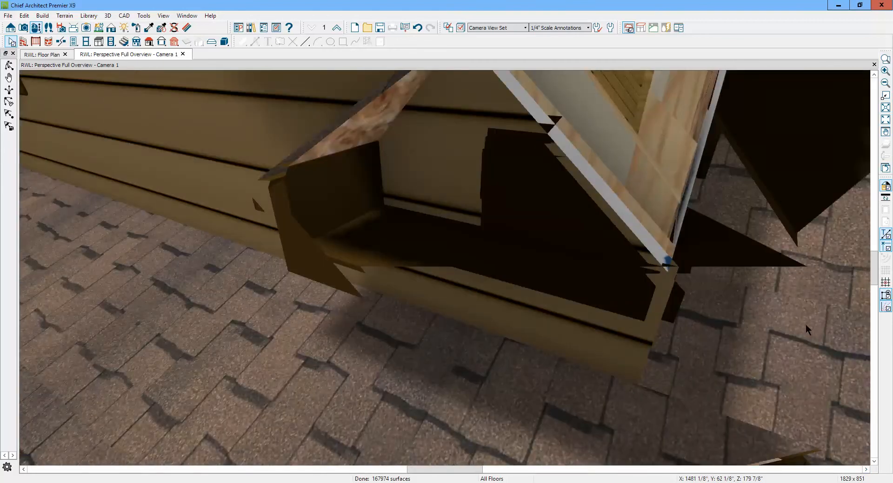
Examine the returns at both ends of the porch gable, focusing on the porch-side end of the office-side return
scroll(752, 311, down, 3)
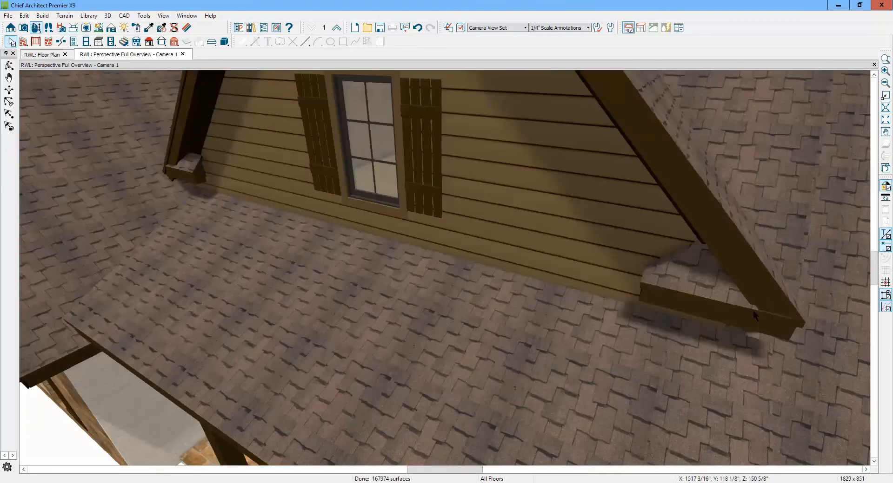
scroll(813, 305, down, 2)
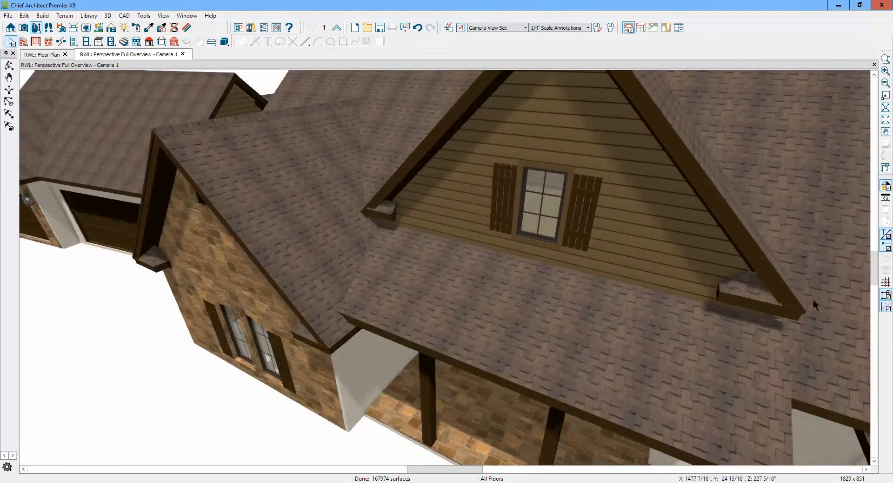
click(382, 208)
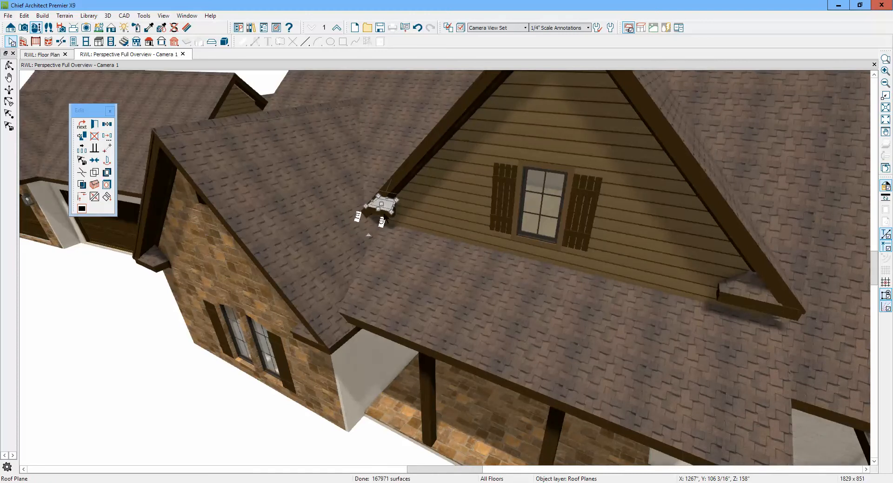
key(Escape)
scroll(384, 216, up, 2)
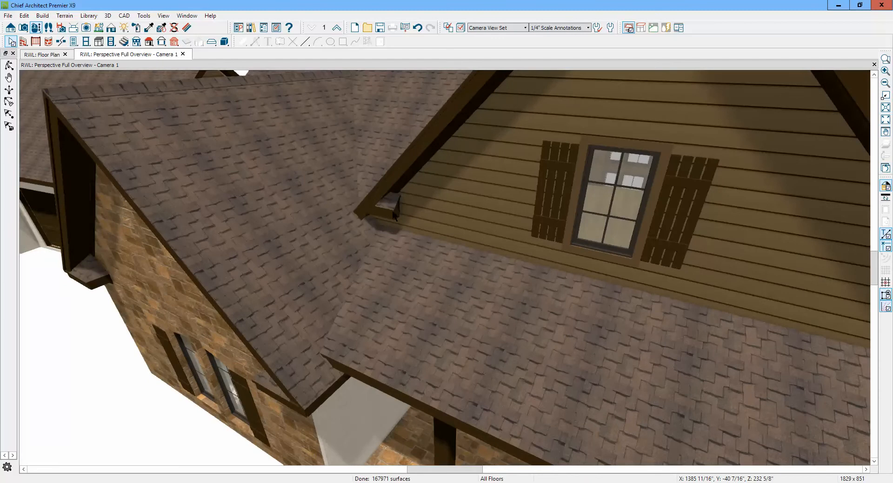
click(390, 204)
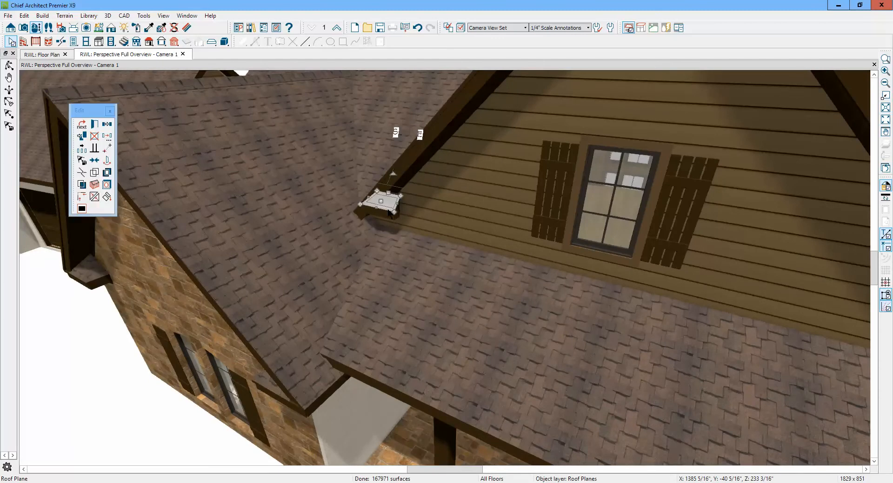
key(Escape)
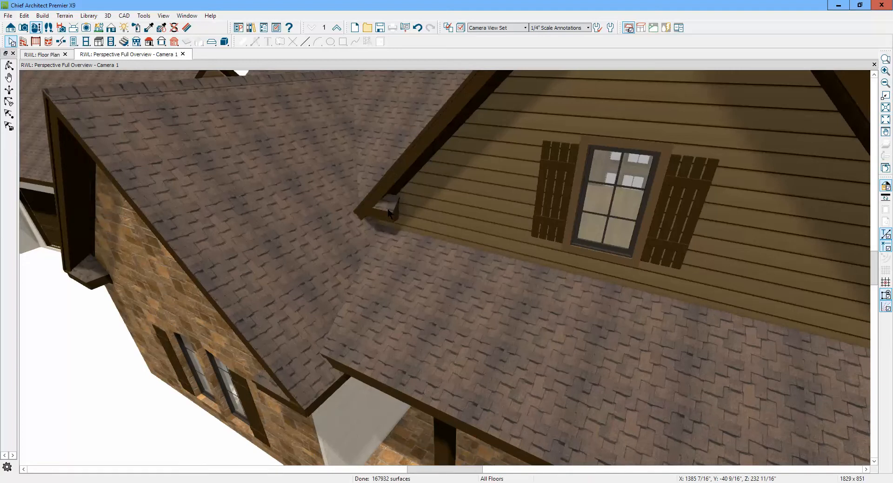
In the floor plan, pull the return roof plane's porch-side back corner toward the office to angle that end like the opposite one
key(ctrl+Tab)
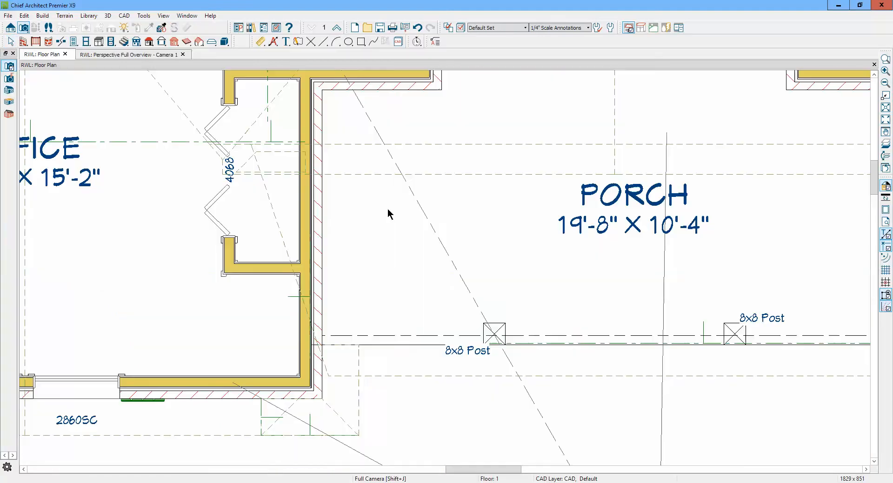
key(space)
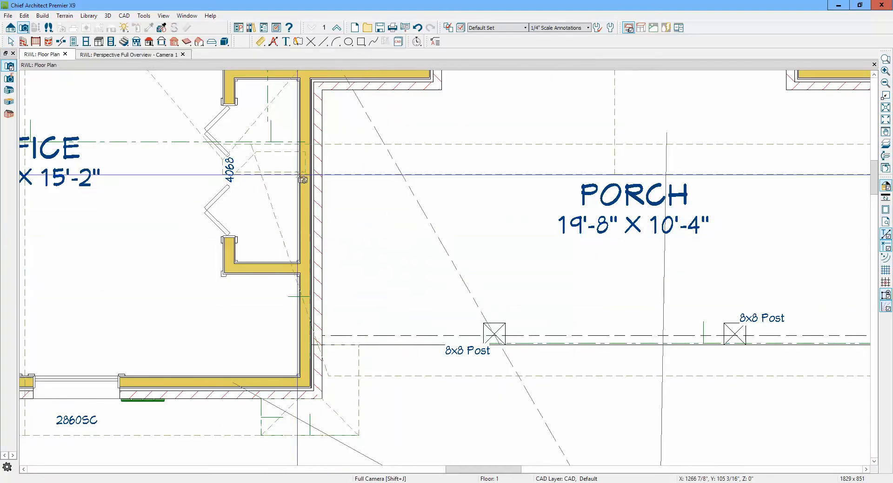
scroll(285, 152, up, 3)
click(289, 159)
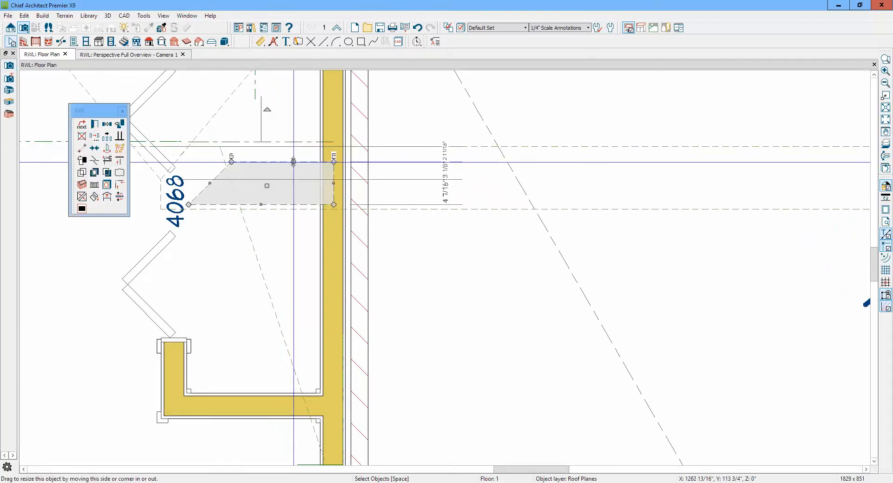
drag(333, 161, 290, 162)
key(Escape)
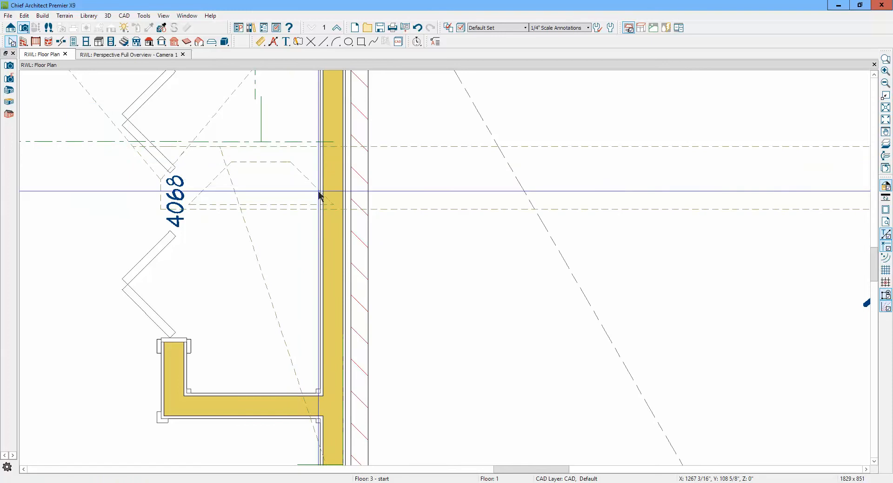
Copy the return roof plane onto the porch beside it and rotate the copy 90 degrees so its long edge faces the porch
click(305, 176)
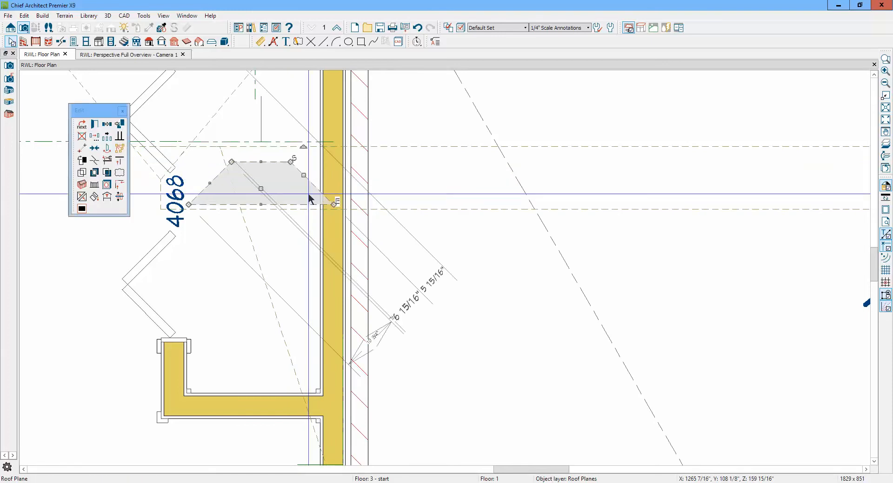
click(95, 136)
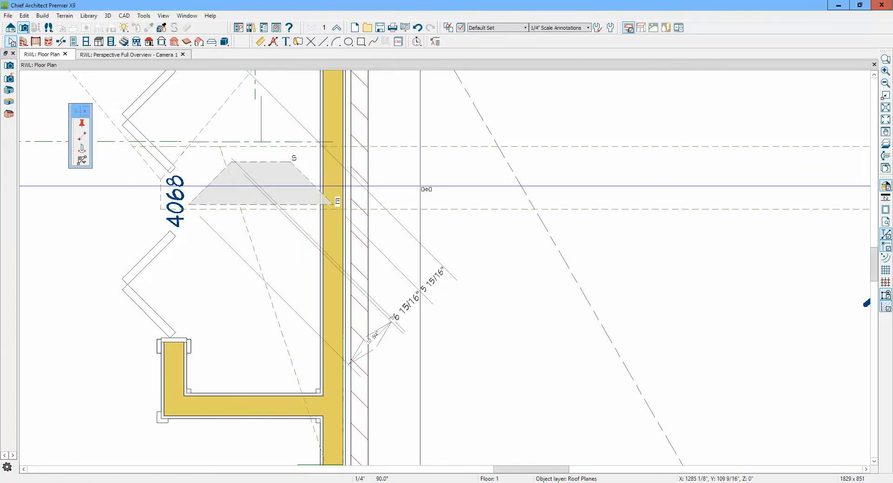
click(426, 189)
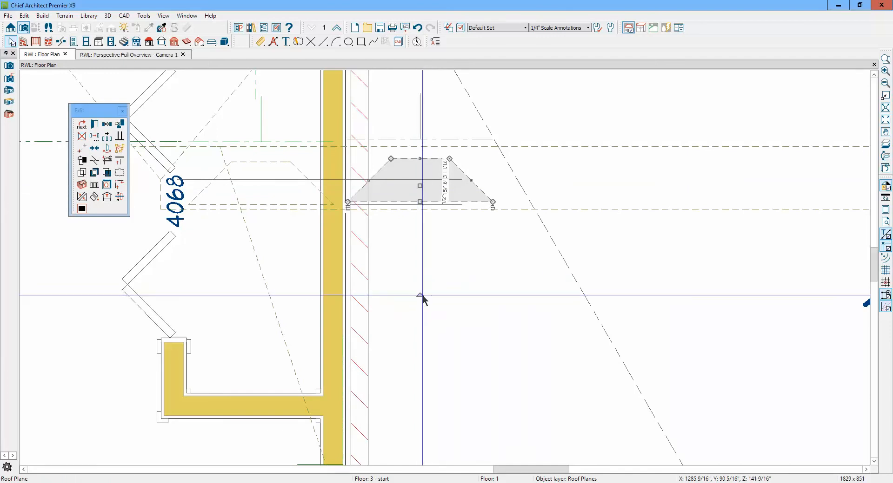
drag(421, 294, 513, 189)
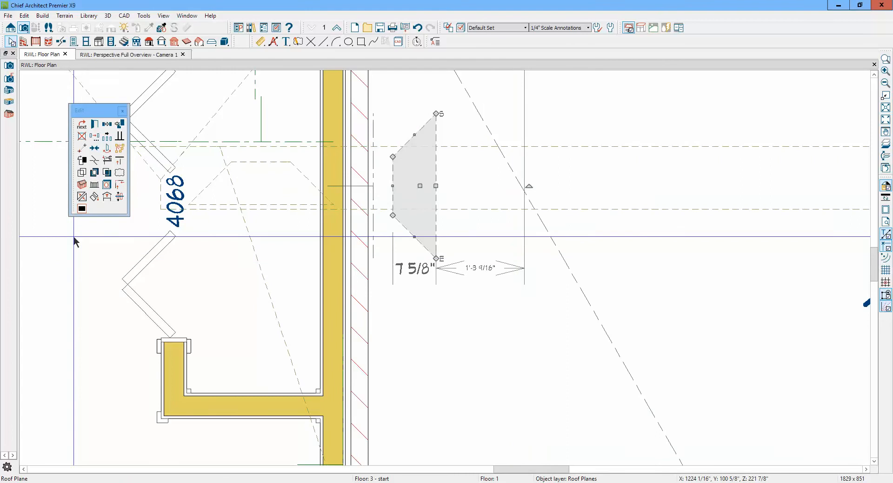
Move the rotated copy point to point so its front corner meets the original return's porch-side front corner, and join both roof planes there
click(82, 149)
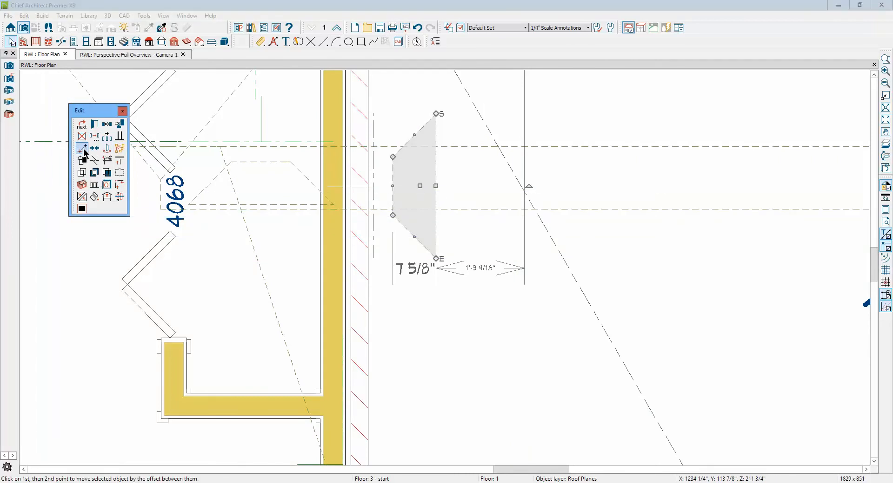
click(436, 257)
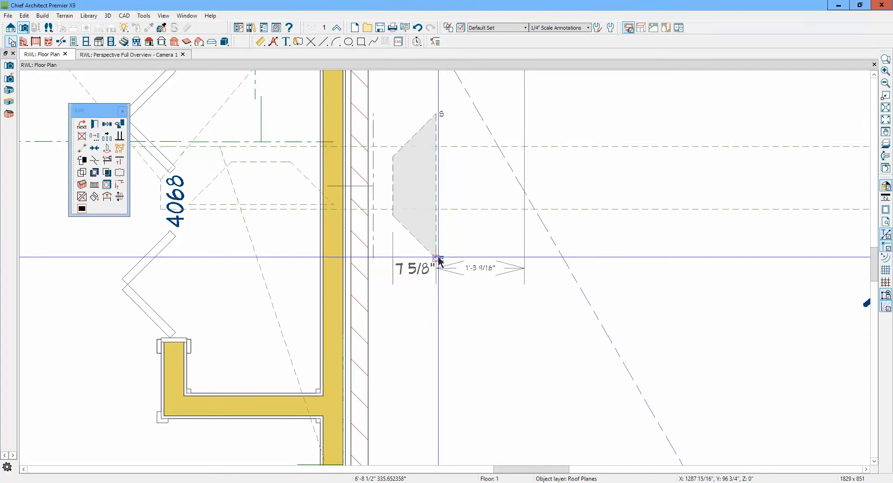
click(334, 204)
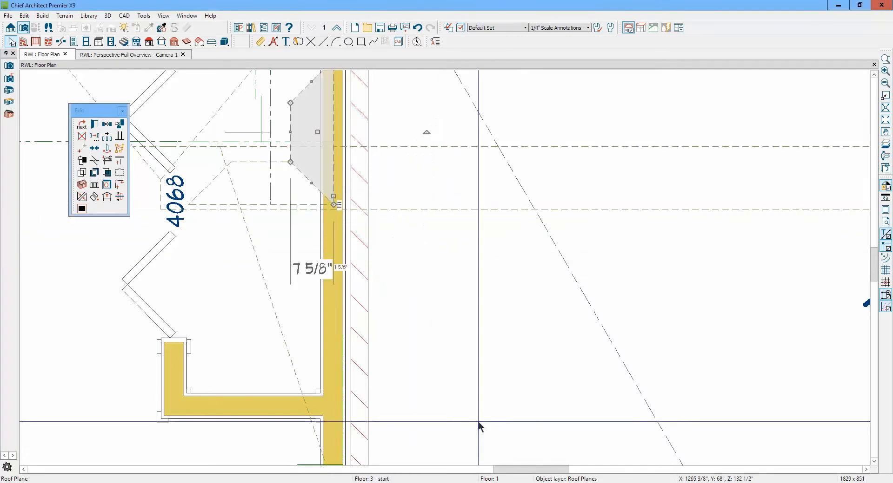
right_click(306, 176)
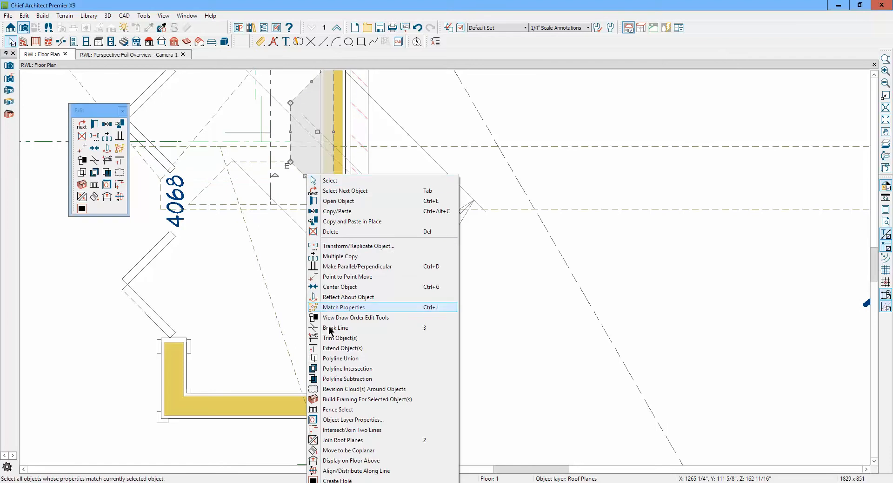
click(327, 442)
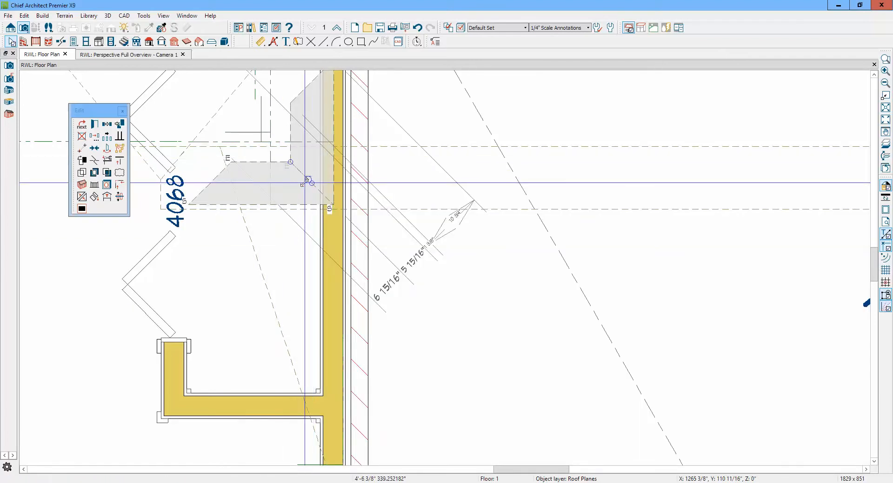
Shorten the side roof plane by moving its angled back edge forward, close to the return's ridge line
scroll(316, 209, down, 5)
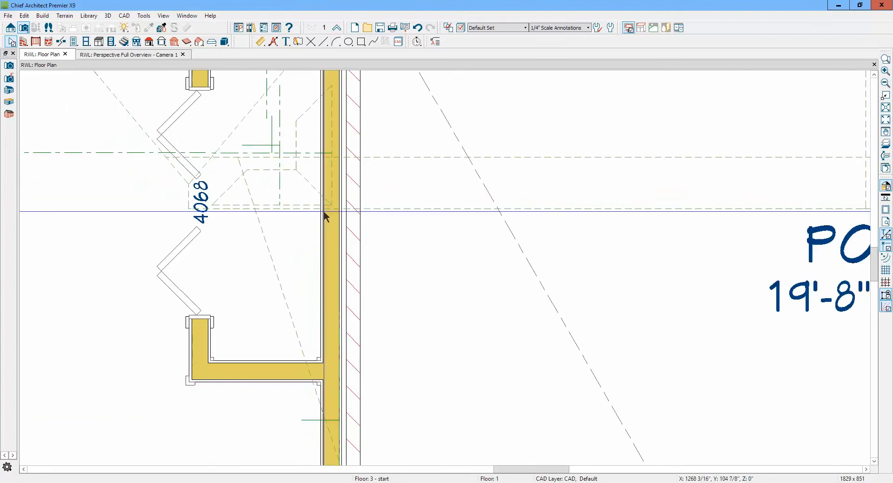
scroll(359, 235, down, 3)
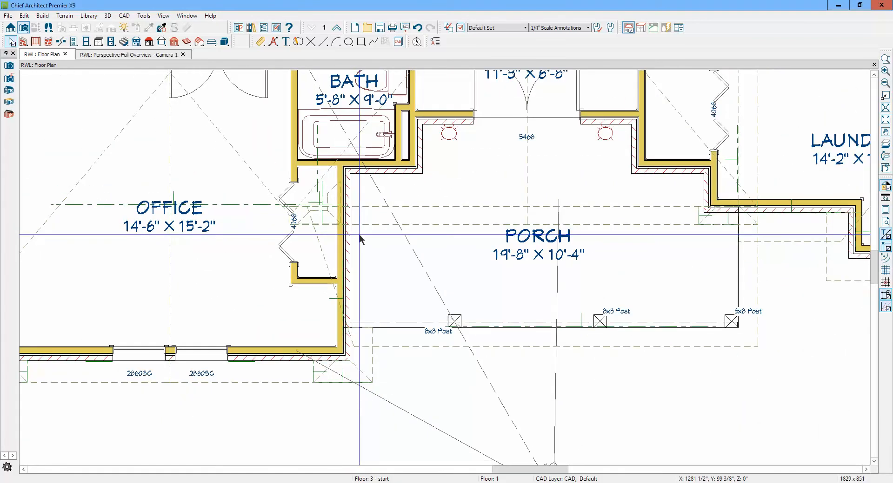
scroll(357, 239, up, 5)
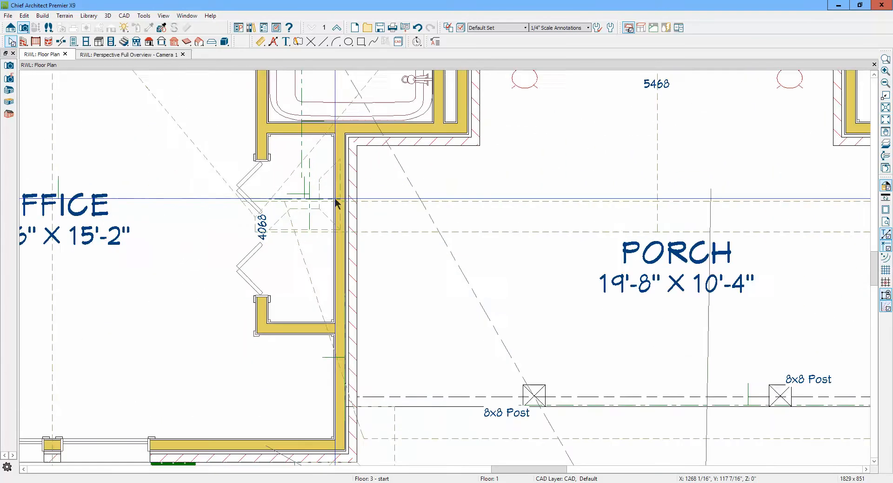
click(319, 180)
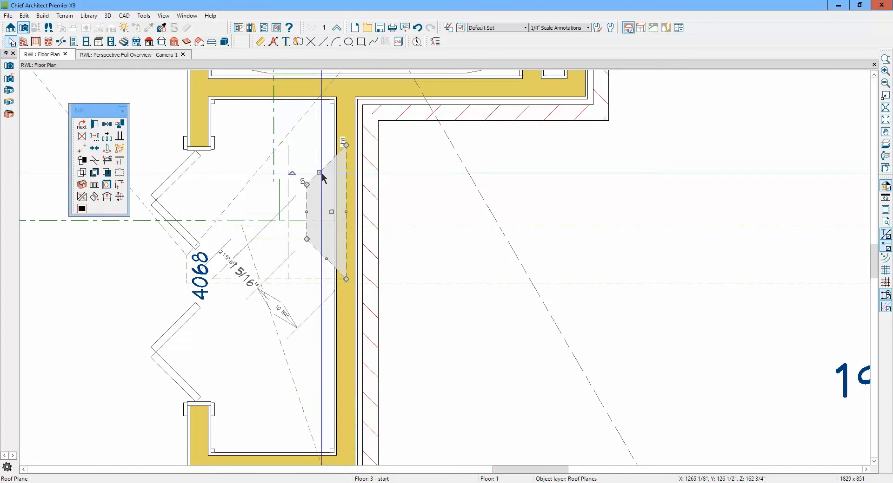
drag(320, 173, 306, 219)
key(Escape)
Try to make the side roof plane's angled back edge parallel to the porch's back wall
click(325, 203)
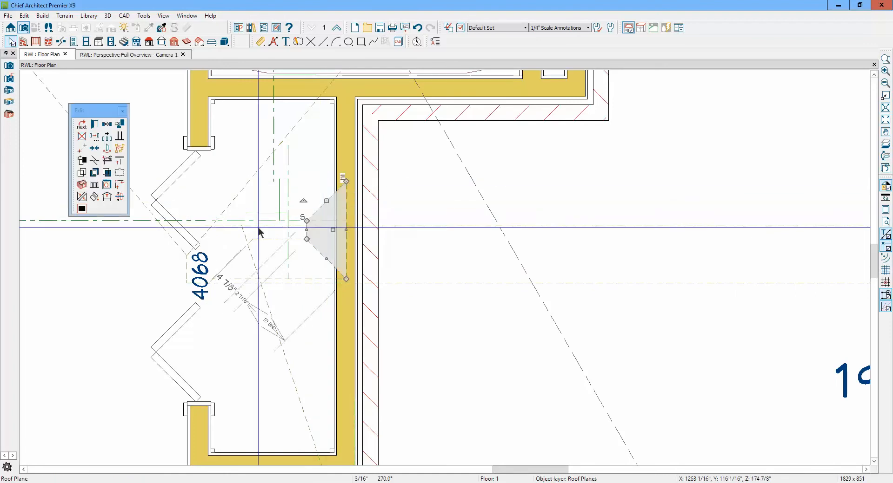
click(119, 136)
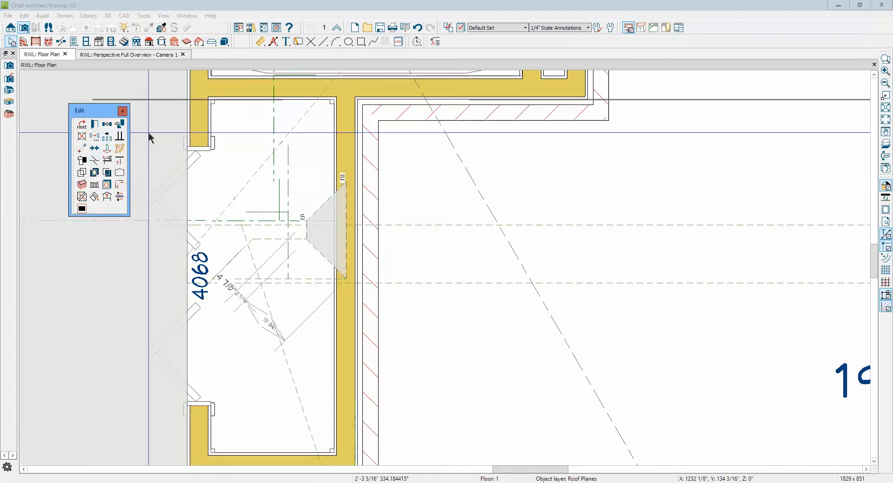
click(375, 94)
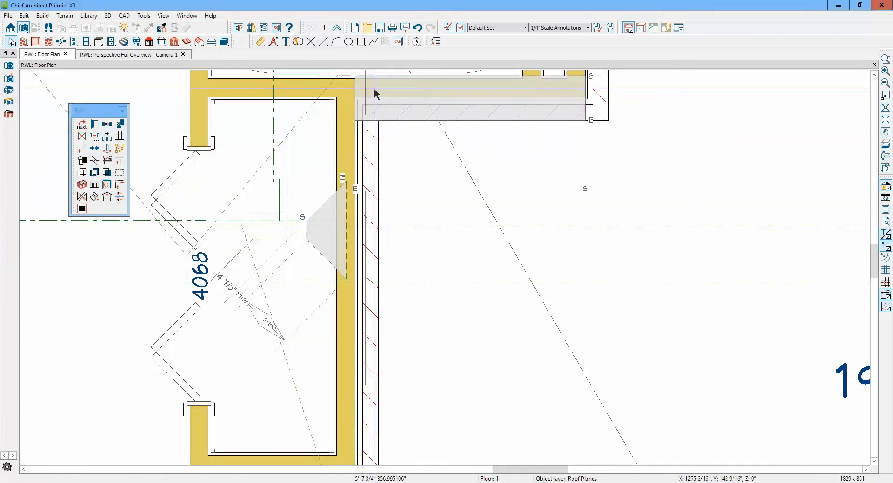
click(375, 95)
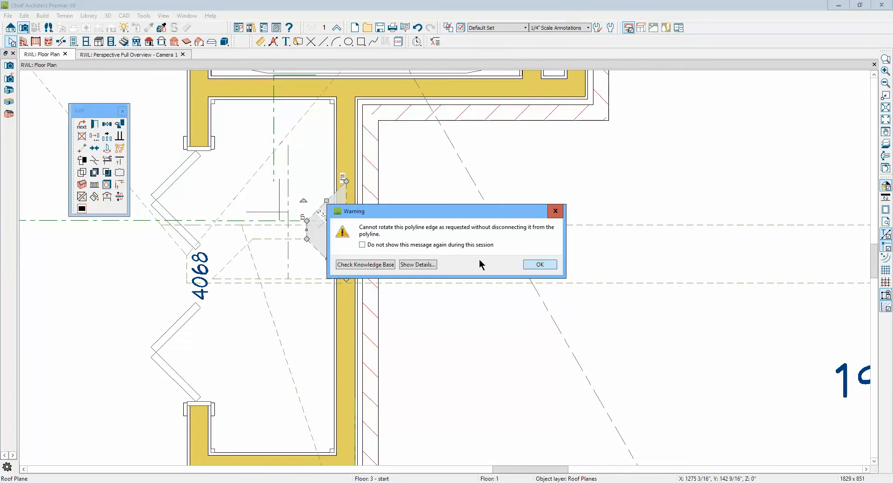
click(535, 268)
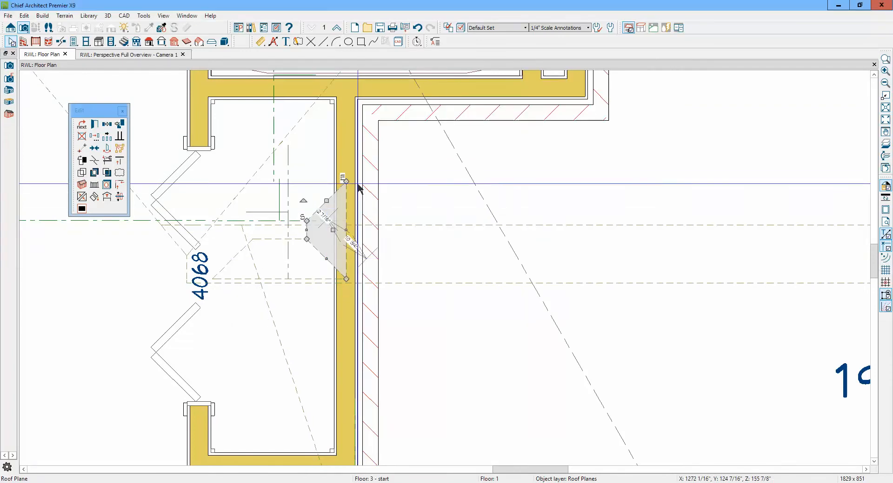
Pull the side roof plane's porch-side back corner forward about 7 5/8" to square off its back end
drag(346, 182, 346, 218)
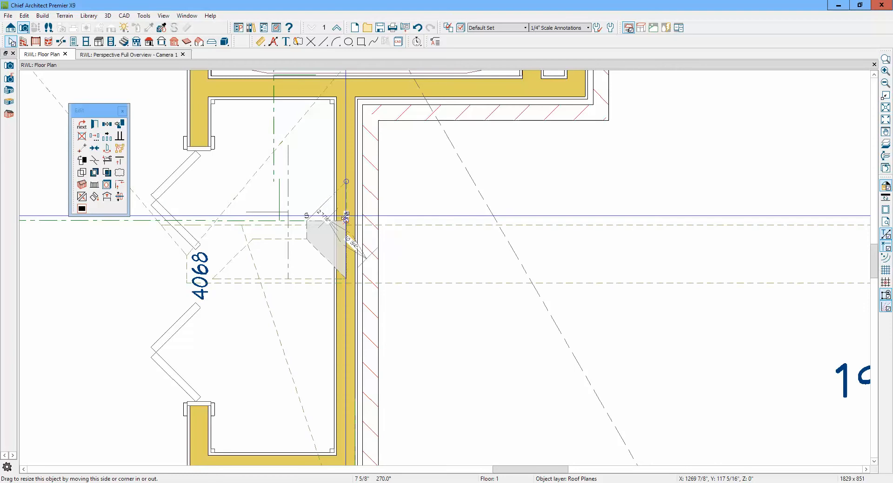
click(415, 257)
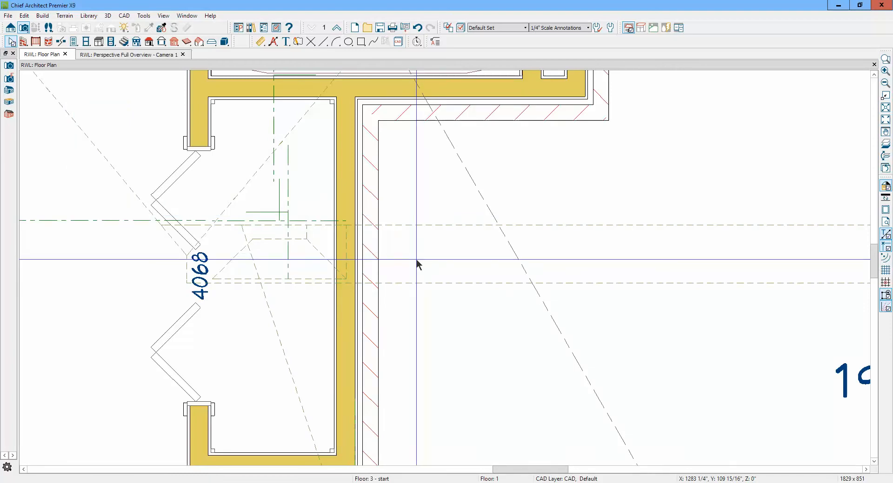
Check the office-side return against the opposite one in the perspective overview, close that view and show the wider floor plan
key(ctrl+Tab)
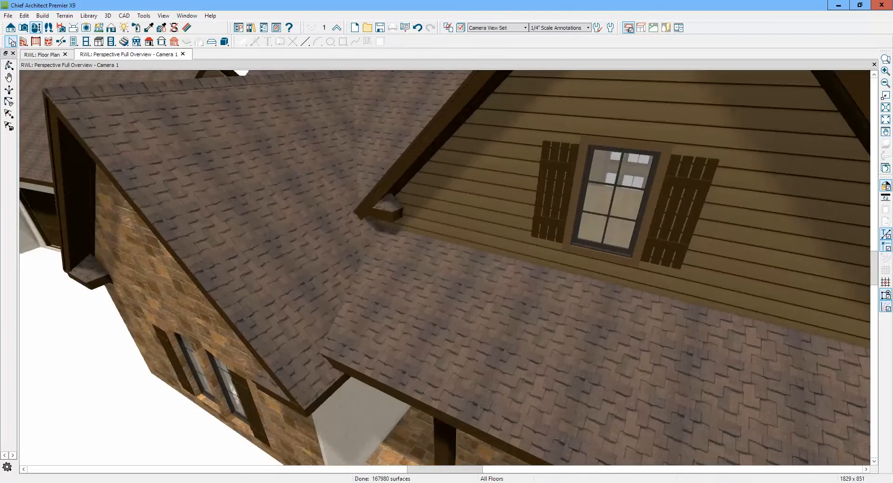
scroll(381, 170, down, 3)
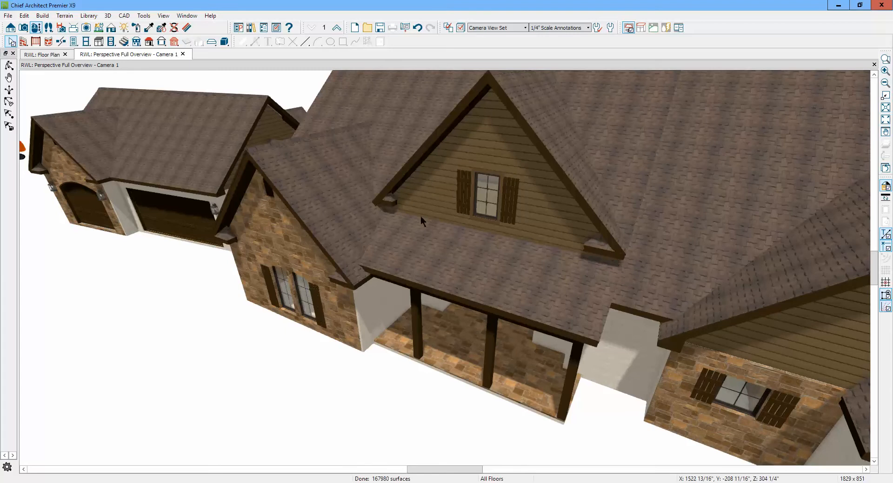
scroll(396, 210, up, 1)
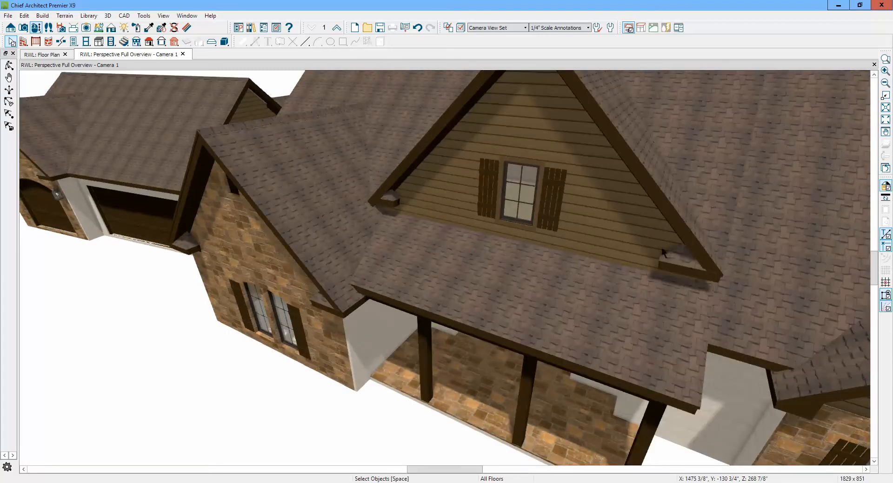
click(874, 65)
scroll(372, 143, down, 4)
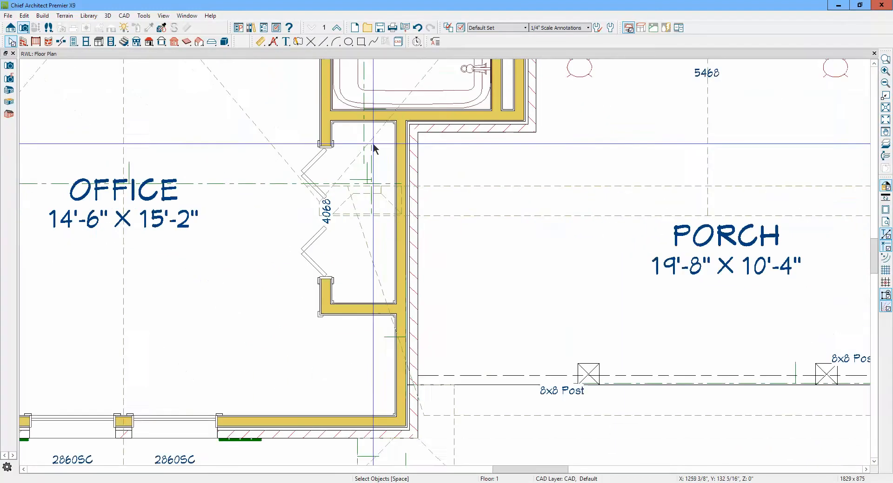
scroll(383, 158, down, 2)
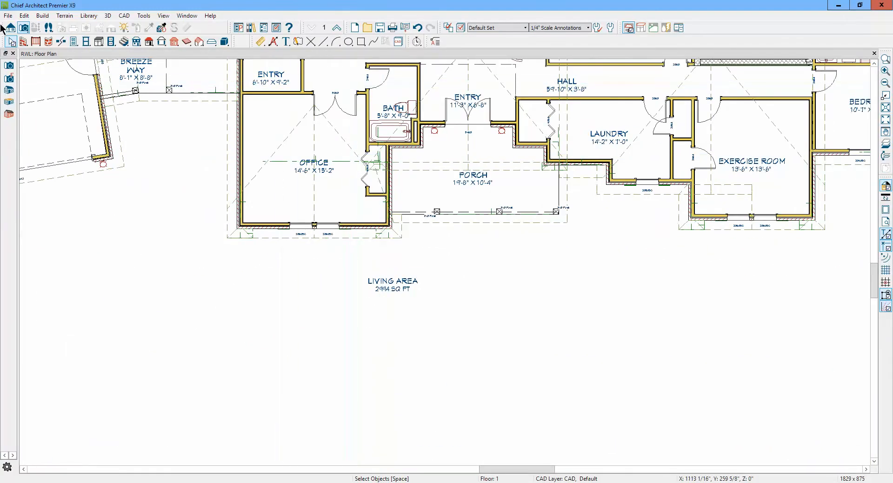
Create a front elevation view looking at the porch from the yard, framed closely on the porch gable and its two returns
click(12, 29)
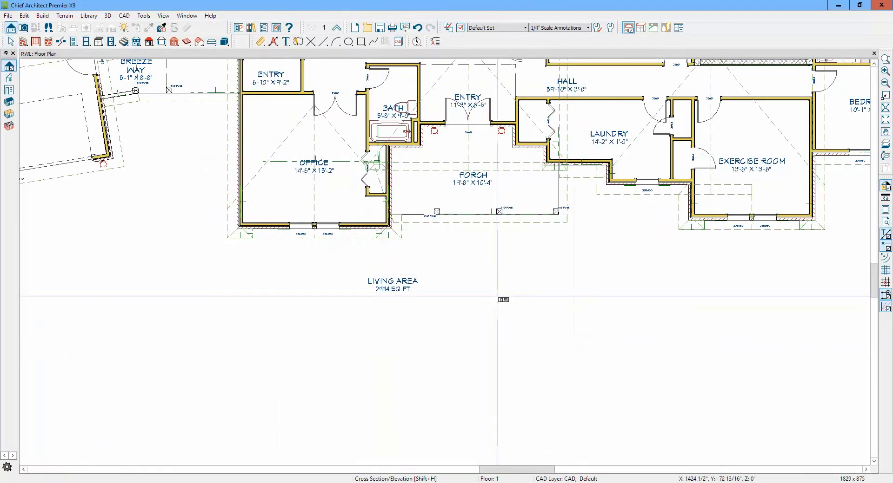
drag(496, 288, 499, 61)
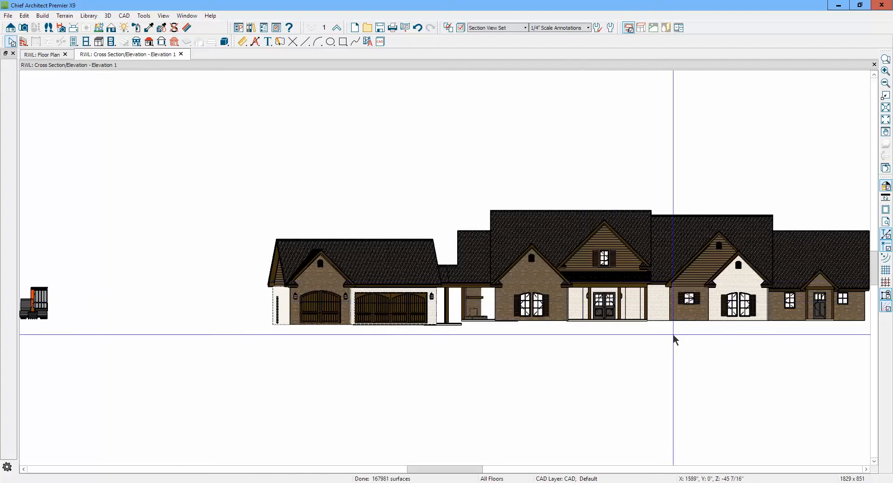
click(885, 59)
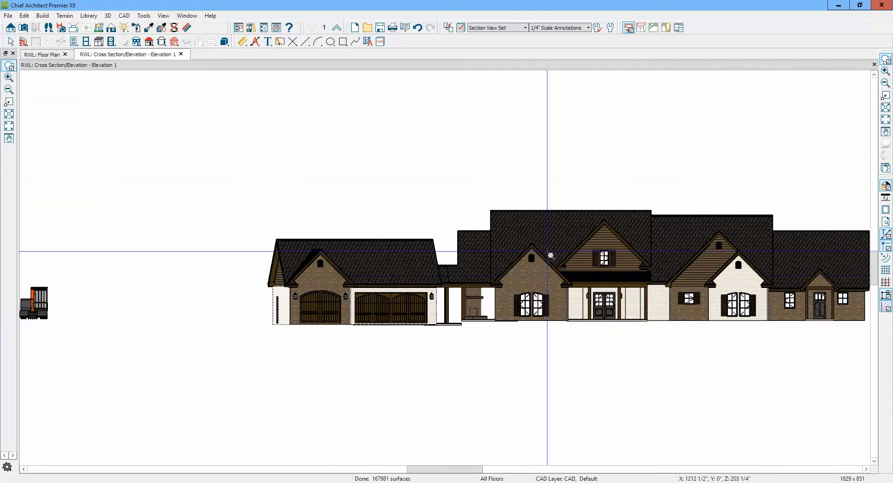
drag(547, 252, 664, 282)
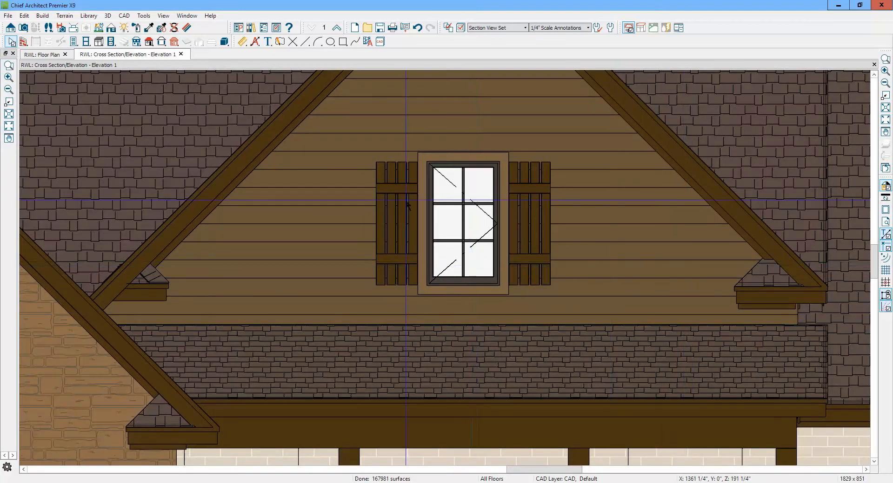
Measure the width of the laundry-side gable return with the tape measure and examine the office-side return's roof plane for comparison
click(244, 43)
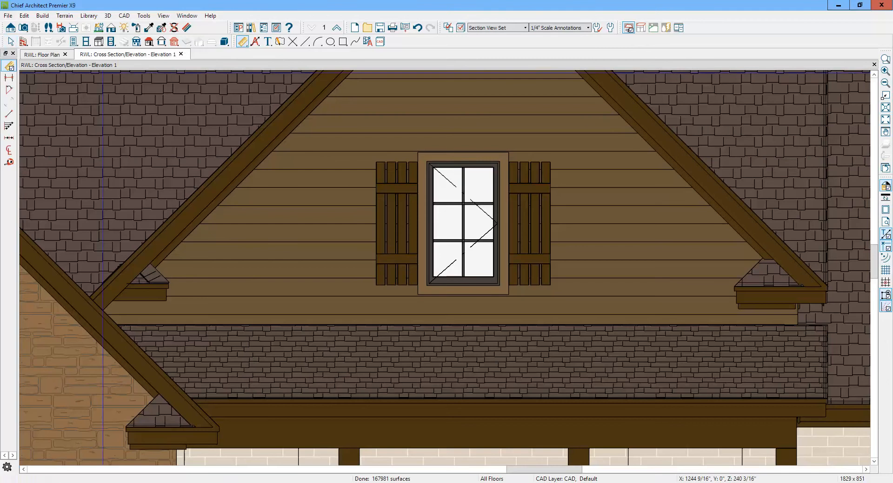
click(9, 163)
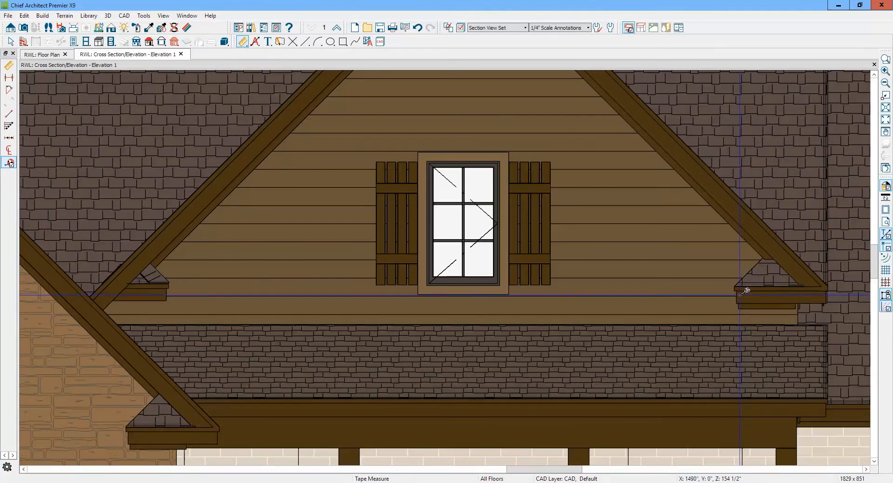
drag(737, 295, 830, 298)
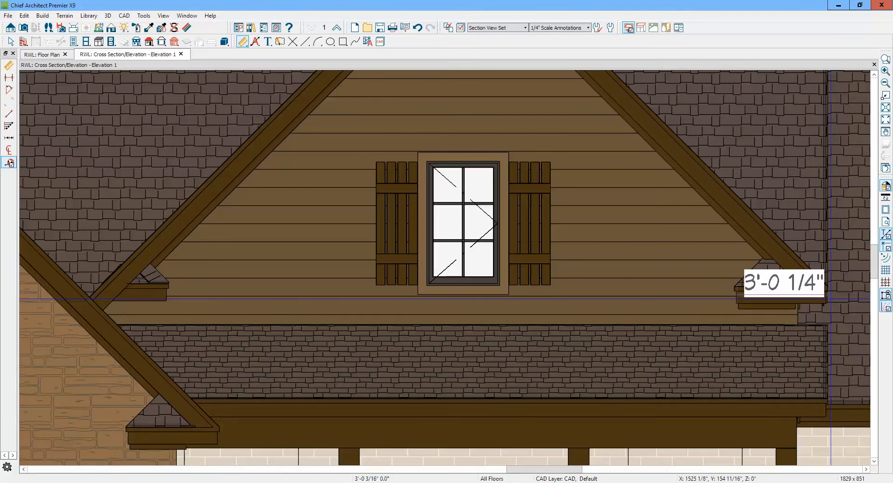
key(space)
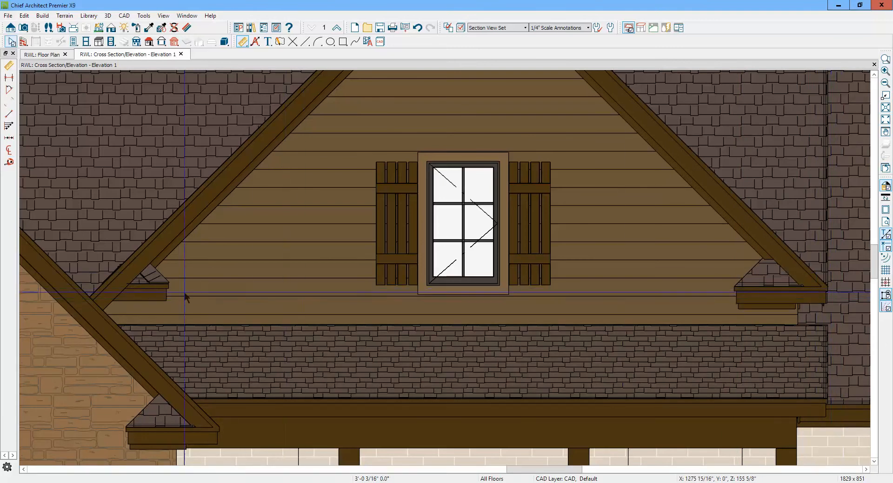
click(145, 291)
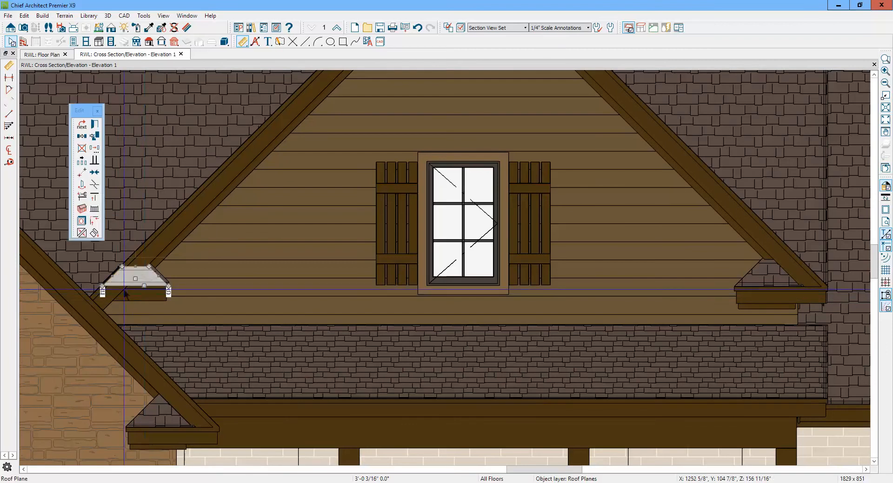
key(Escape)
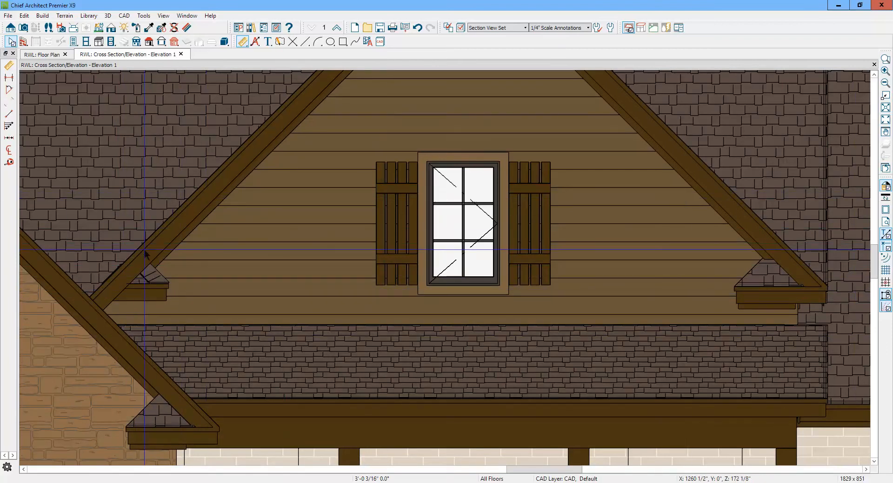
In the floor plan, pull the porch gable roof plane's office-side eave toward the porch to about 6" overhang and check its heights
key(ctrl+Tab)
scroll(429, 97, up, 3)
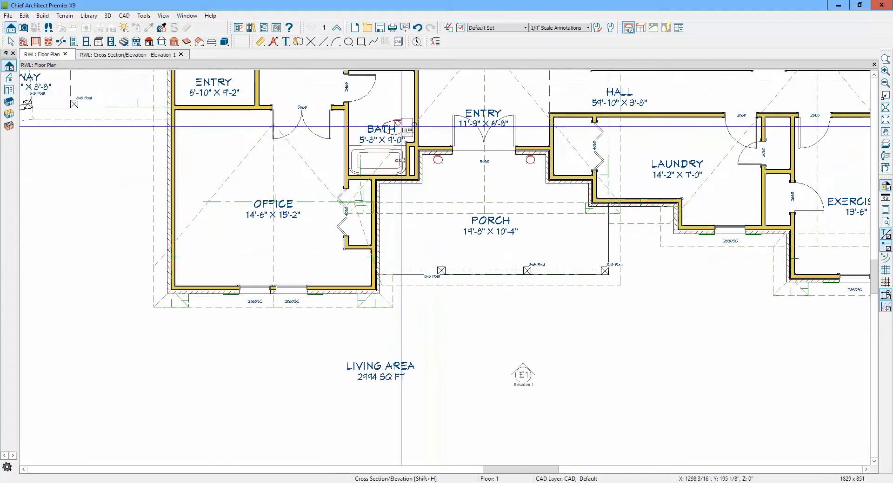
scroll(390, 153, up, 3)
key(space)
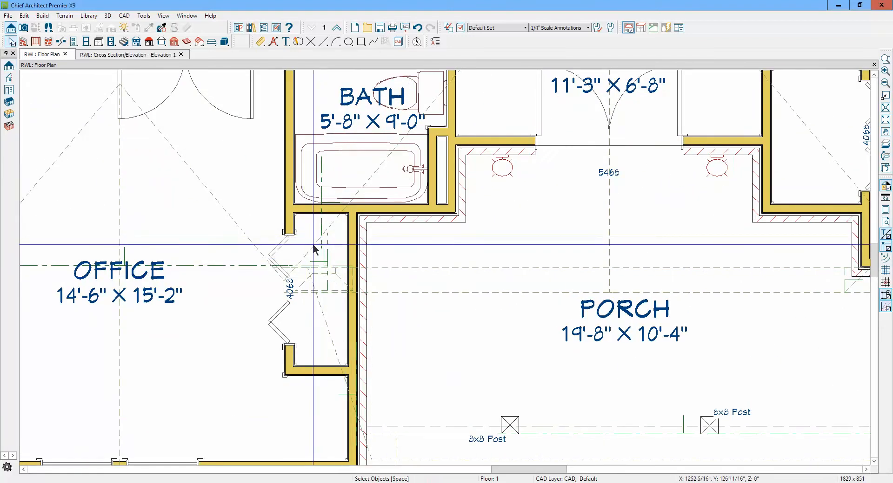
click(313, 251)
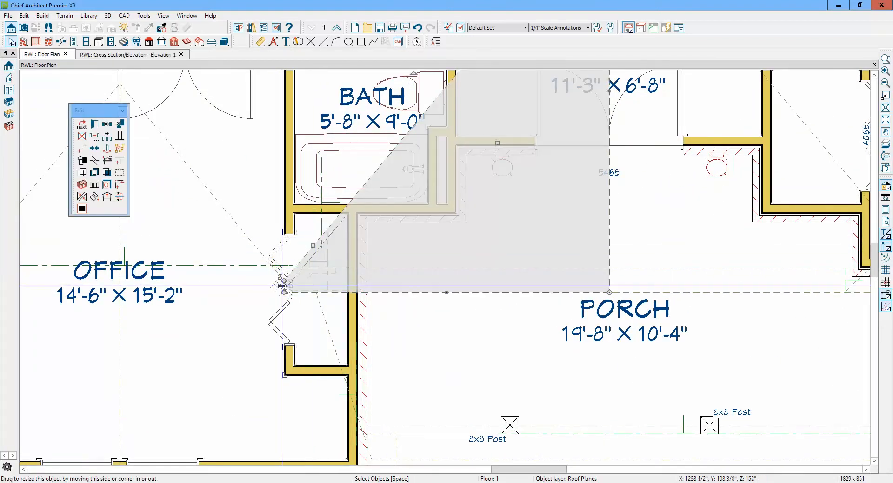
drag(281, 287, 309, 285)
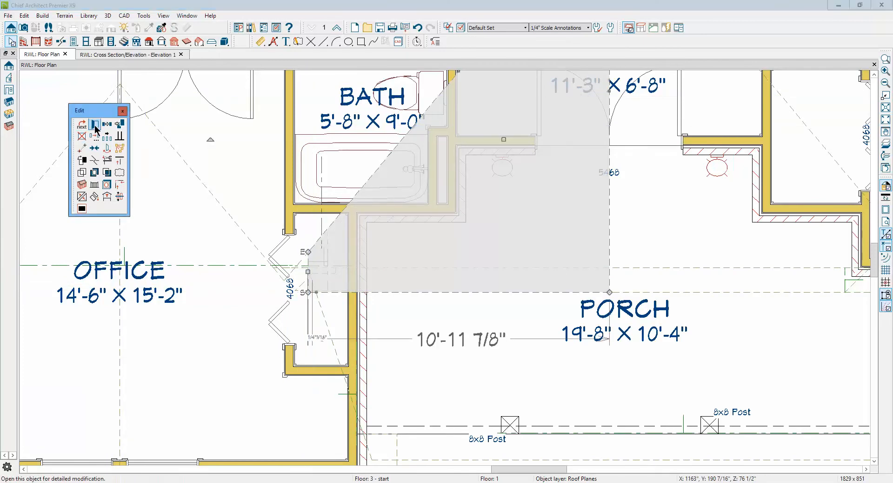
double_click(388, 225)
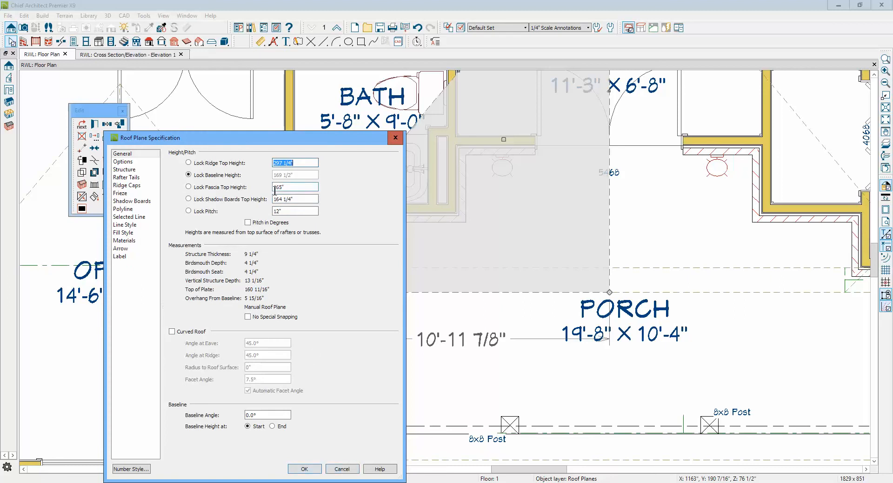
click(342, 469)
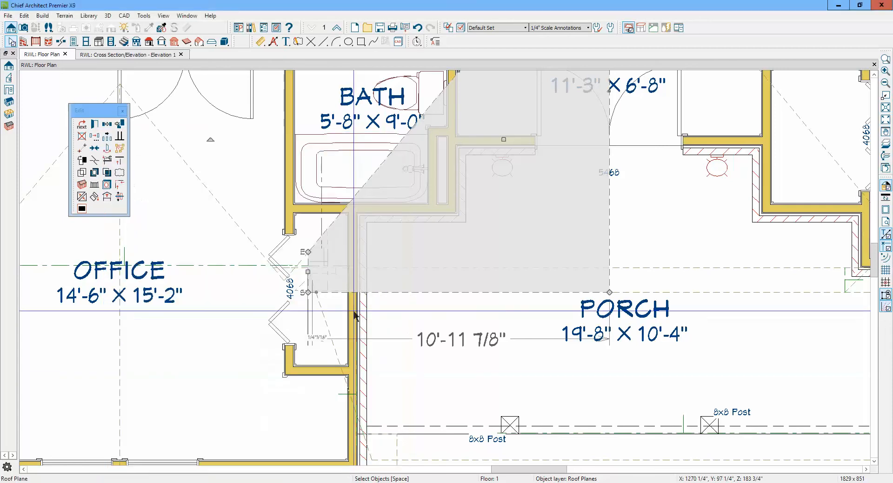
Try the office-side eave at an overhang of about 4 1/8", move it back out to about 6 3/16", checking the fascia height each time
drag(308, 273, 334, 257)
click(97, 126)
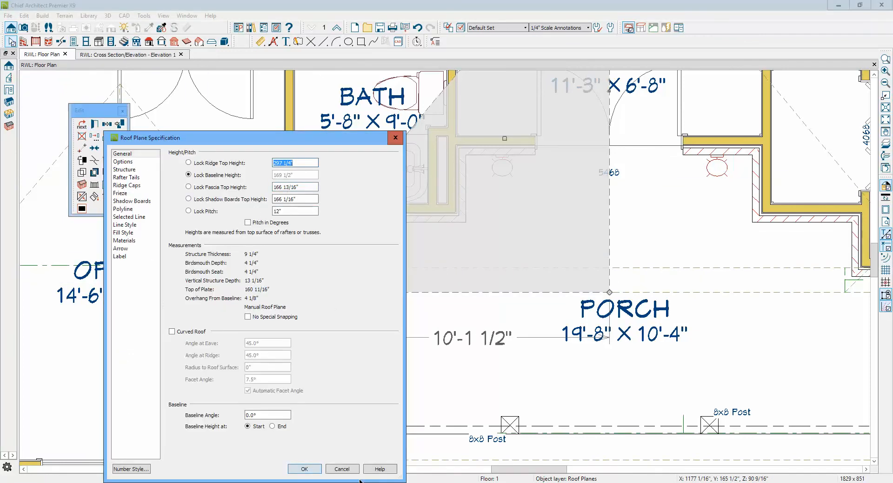
click(344, 470)
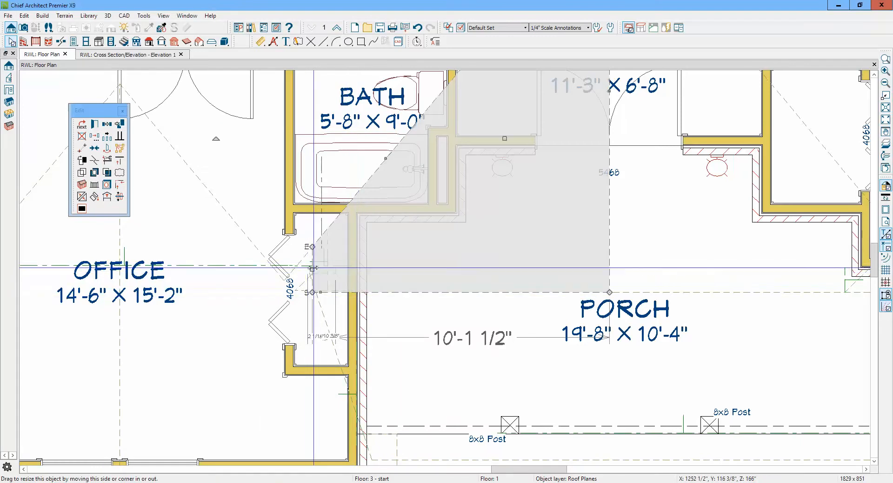
drag(313, 268, 306, 271)
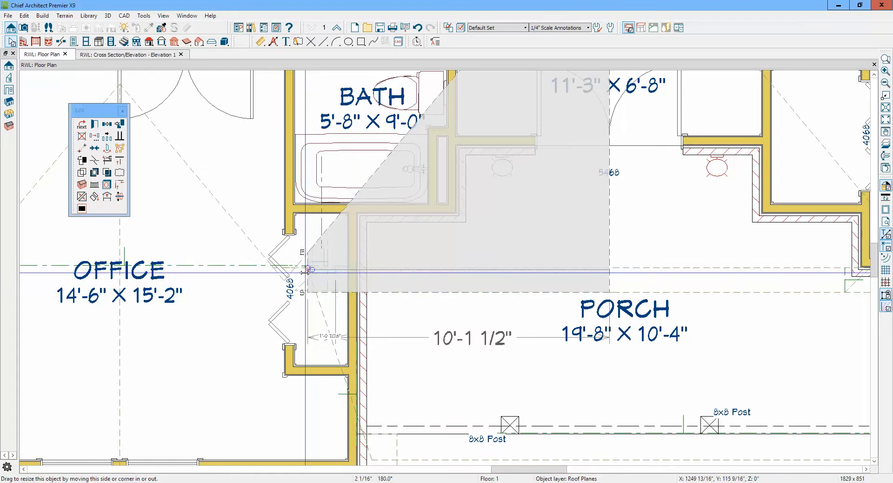
click(94, 125)
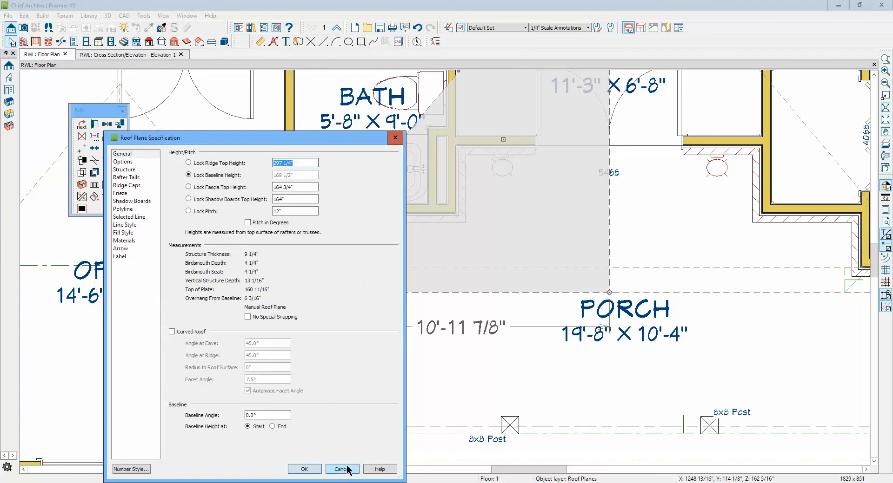
click(342, 469)
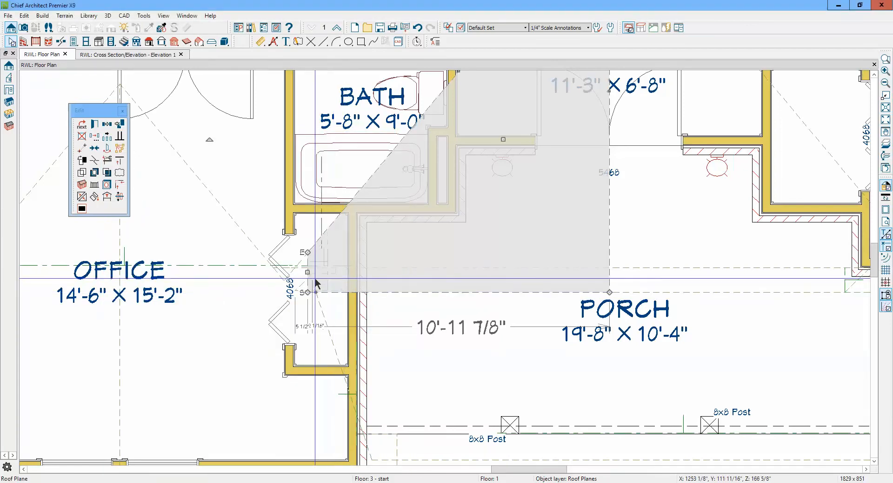
Check the fascia top height and overhang of the opposite, laundry-side porch gable roof plane in its specification
click(778, 286)
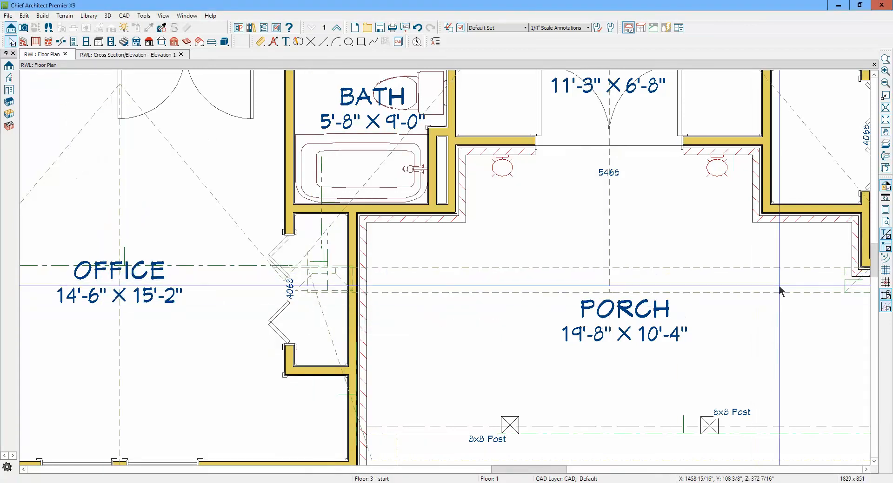
click(779, 290)
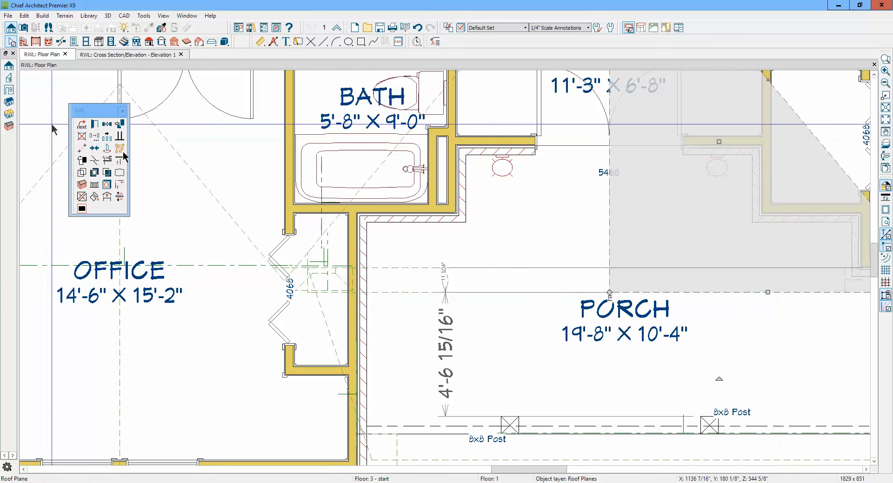
click(101, 130)
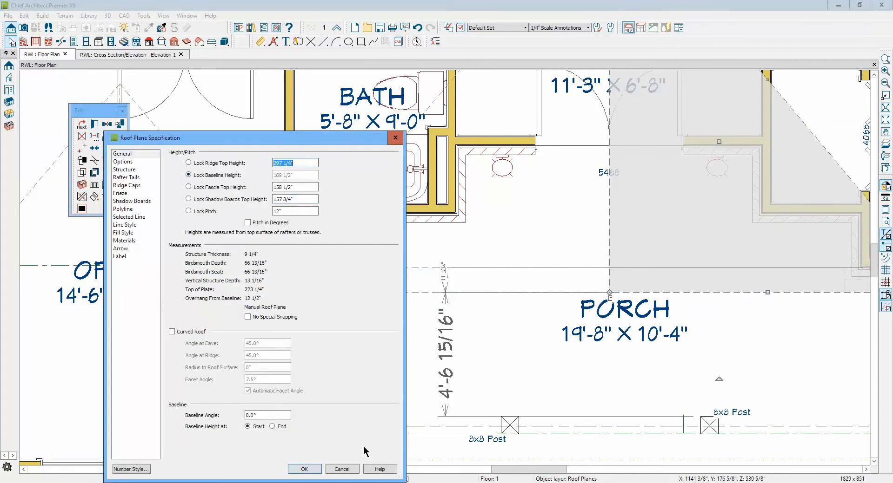
click(349, 467)
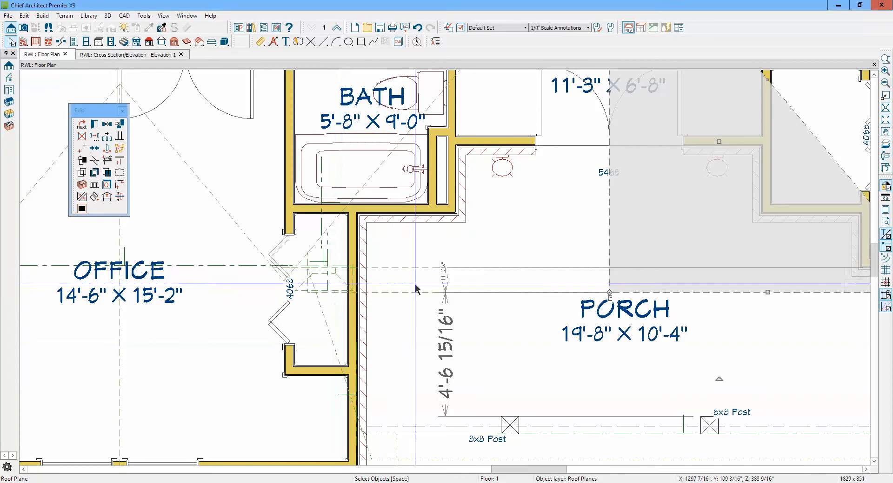
Extend the office-side porch gable plane's eave outward to an overhang of about 8 7/16" and check its fascia height
click(405, 295)
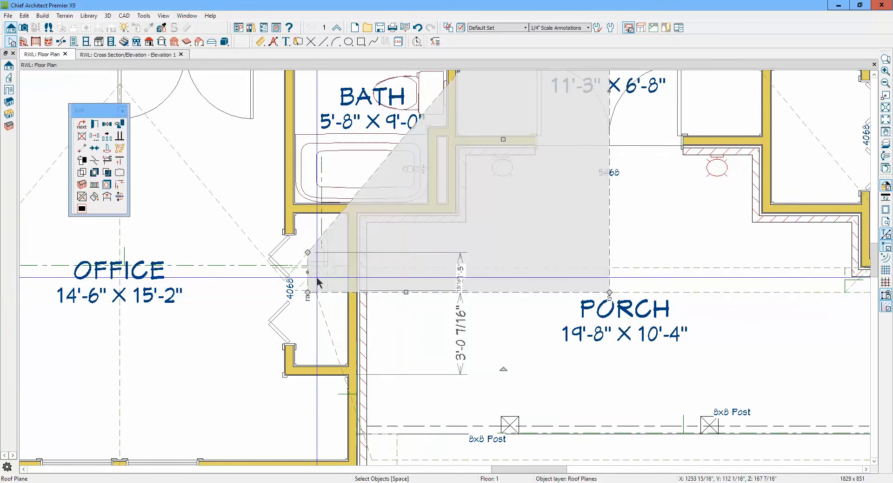
mouse_move(307, 281)
mouse_down()
mouse_move(296, 291)
mouse_move(302, 285)
mouse_up()
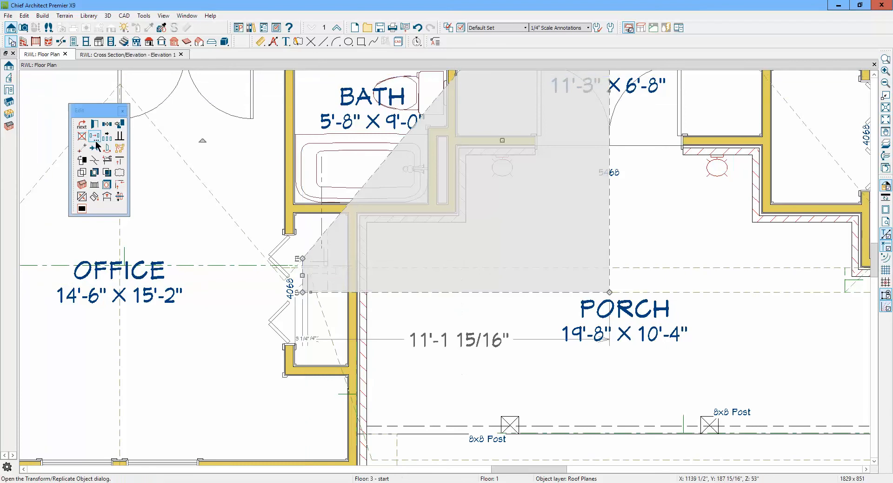
click(94, 123)
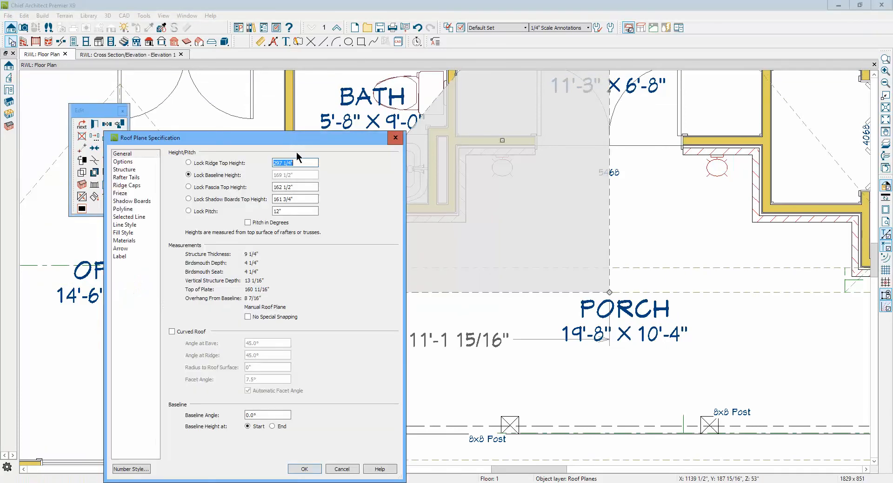
click(347, 471)
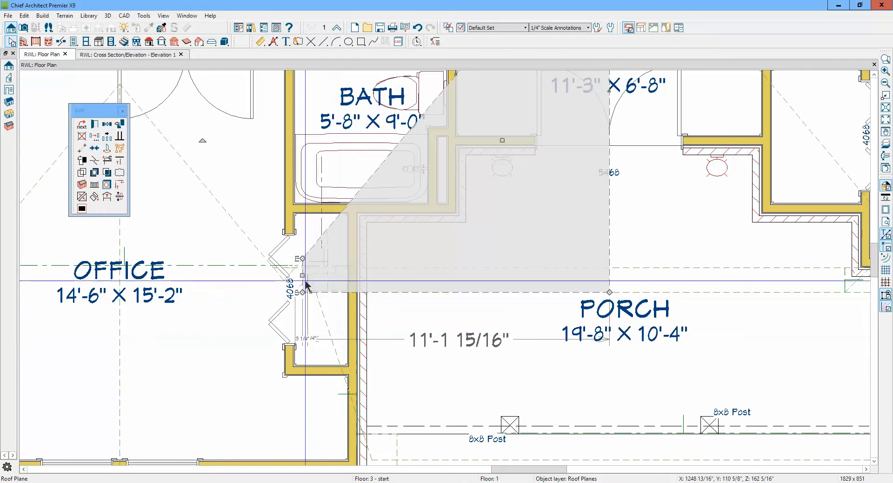
Move the same eave farther toward the office, to an overhang of about 10 1/16", and recheck its fascia height
drag(305, 286, 296, 285)
drag(298, 286, 299, 286)
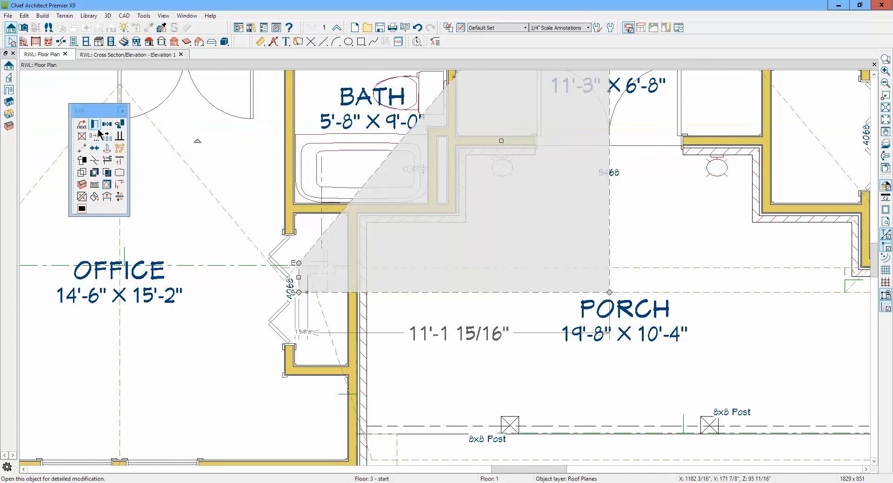
click(94, 124)
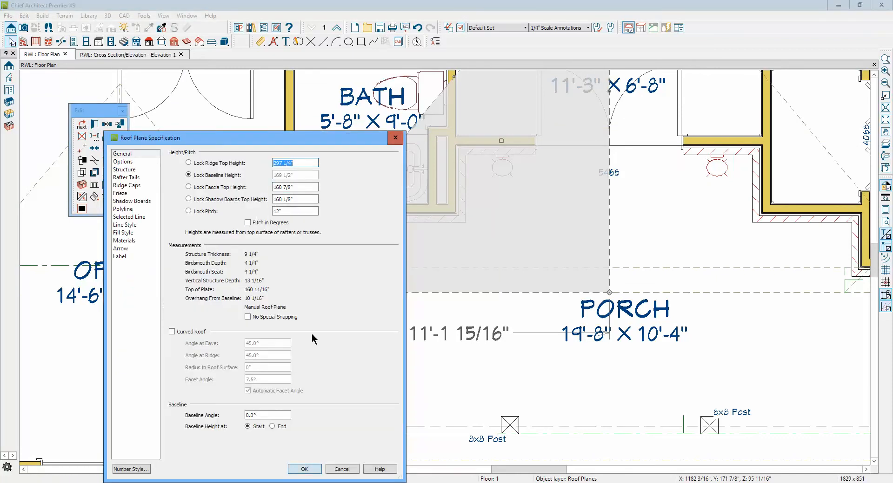
click(342, 470)
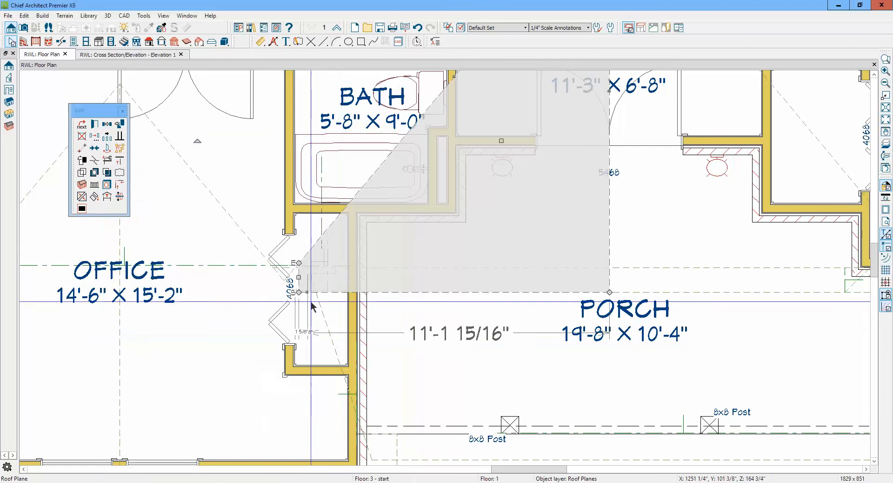
Nudge the office-side eave outward once more to about 11 1/8" overhang and check the plane's fascia height against the opposite side
drag(296, 276, 299, 281)
click(96, 126)
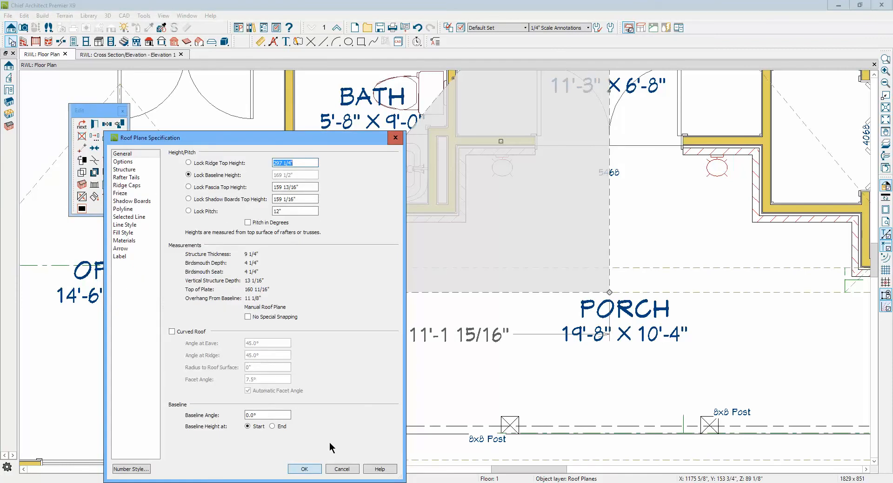
click(346, 470)
scroll(293, 279, up, 6)
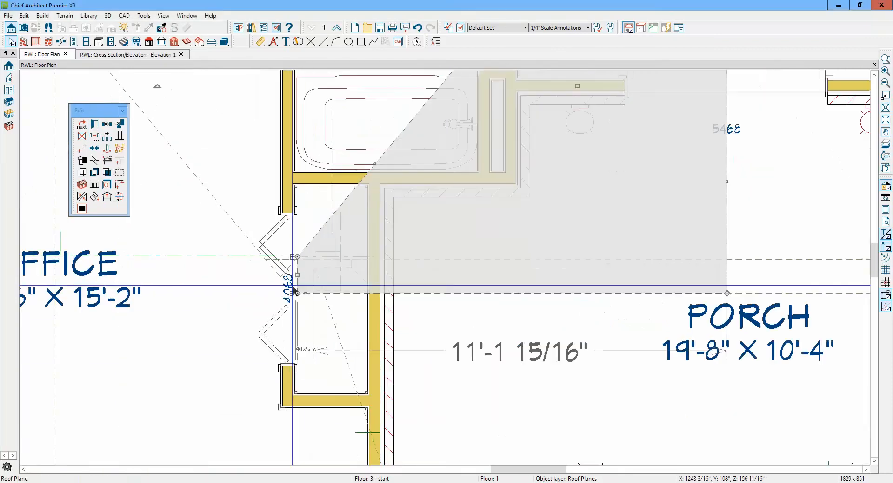
scroll(296, 269, up, 2)
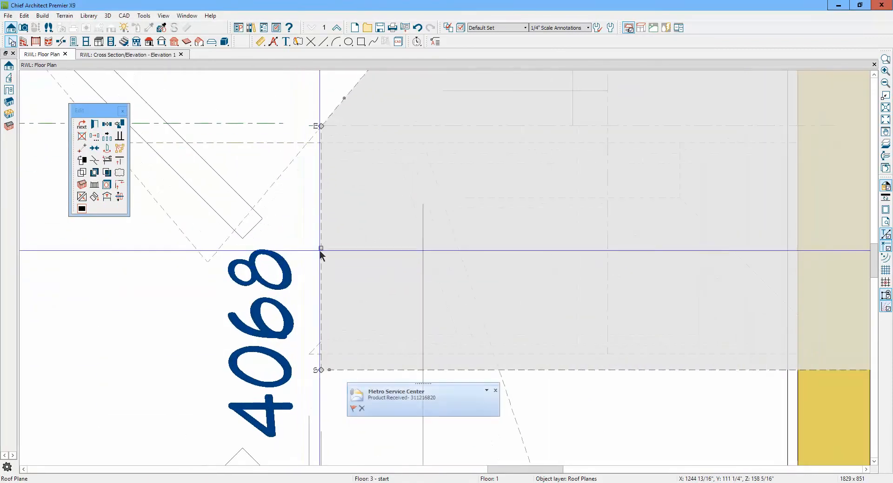
Move the office-side porch gable eave outward to an overhang of about 11 9/16" and check the plane's fascia height
drag(319, 247, 312, 247)
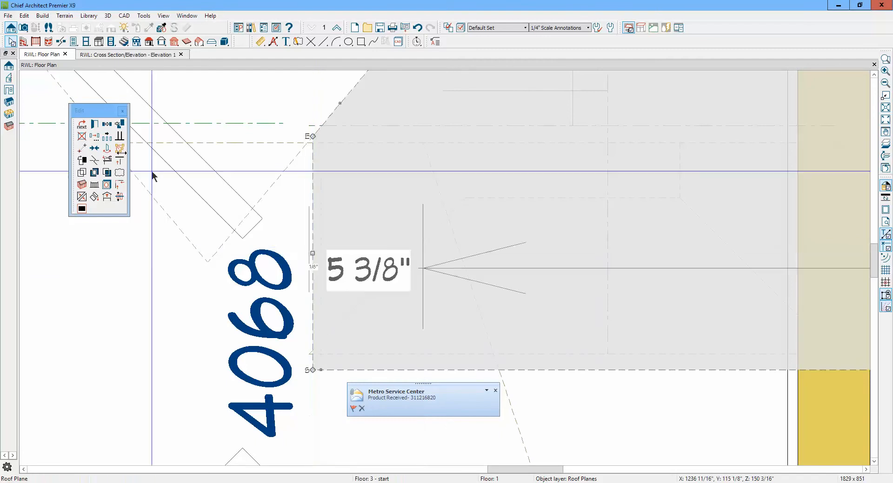
double_click(243, 238)
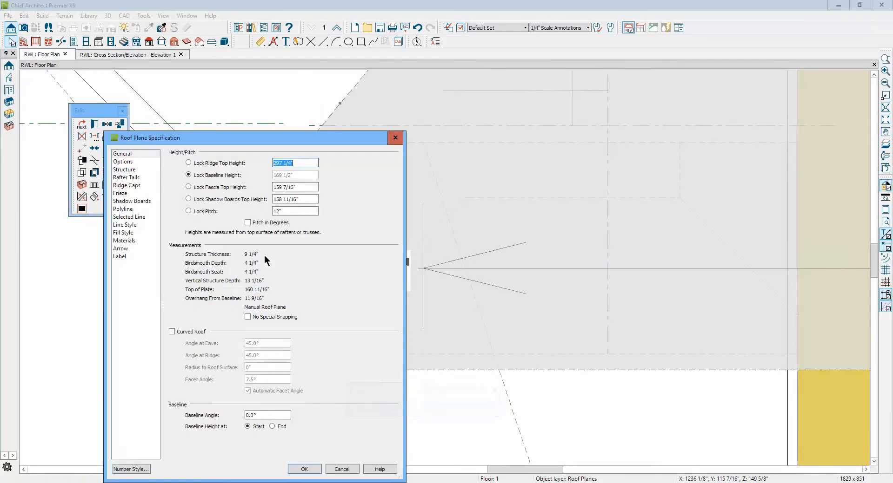
click(339, 469)
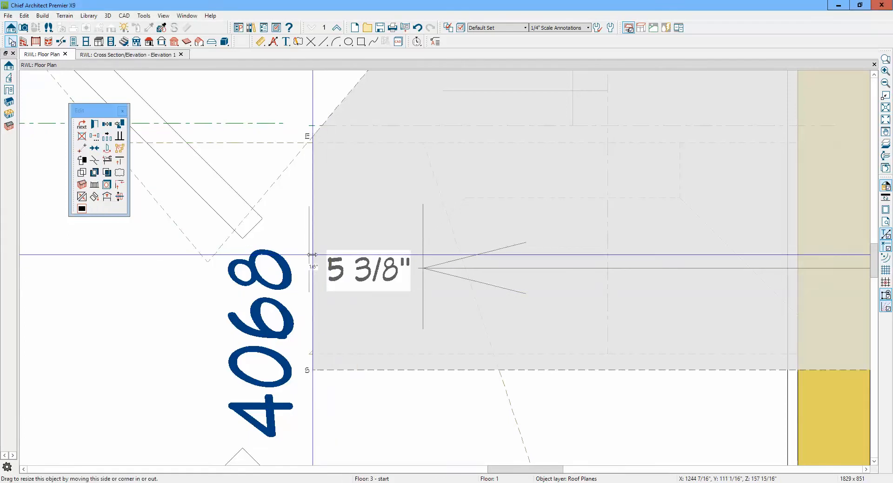
Pull the office-side eave farther out, to an overhang of about 12 3/16", and recheck the plane's specification
drag(312, 254, 299, 255)
click(96, 124)
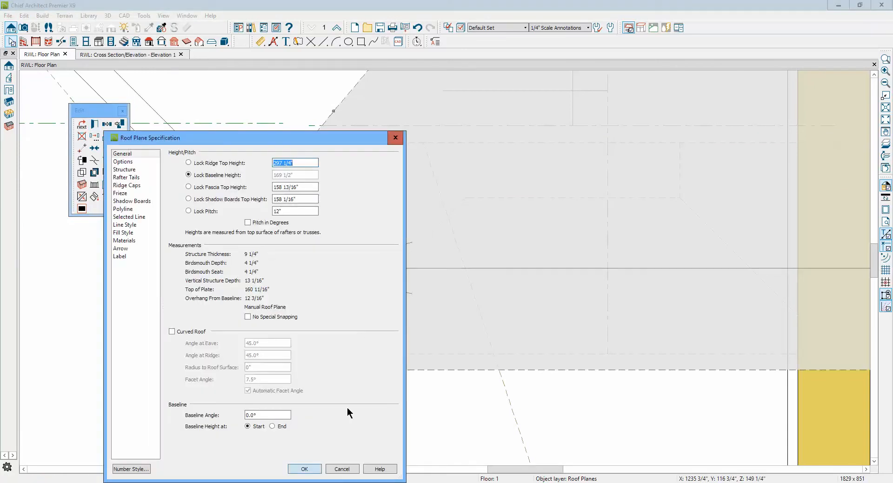
click(342, 469)
Place an end-to-end dimension from the porch gable ridge to the laundry-side eave and shift the dimension line down the porch
scroll(350, 358, up, 5)
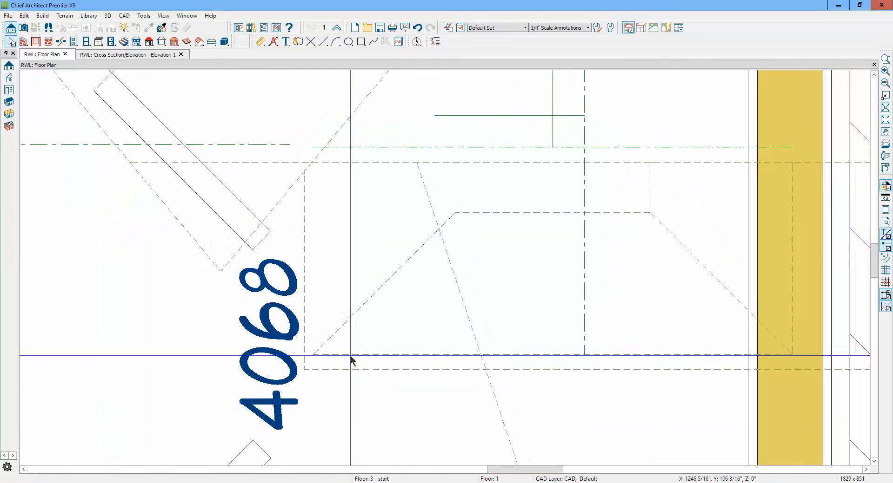
scroll(315, 356, down, 6)
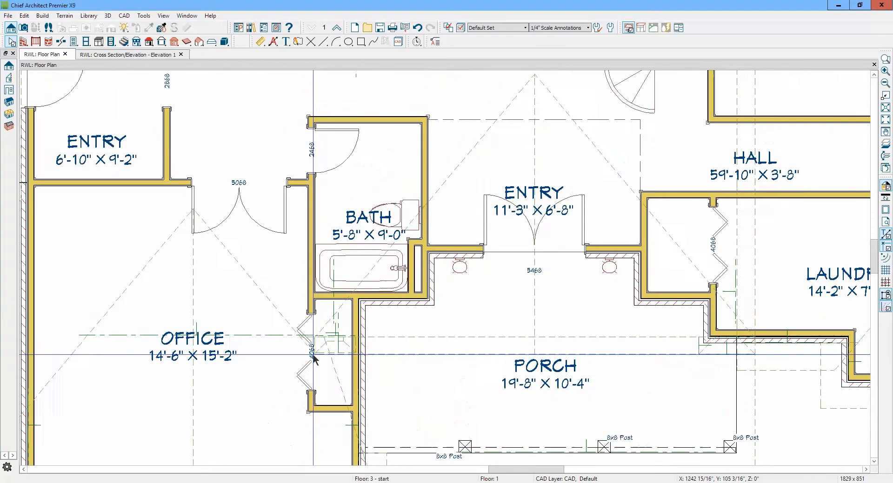
scroll(479, 365, up, 1)
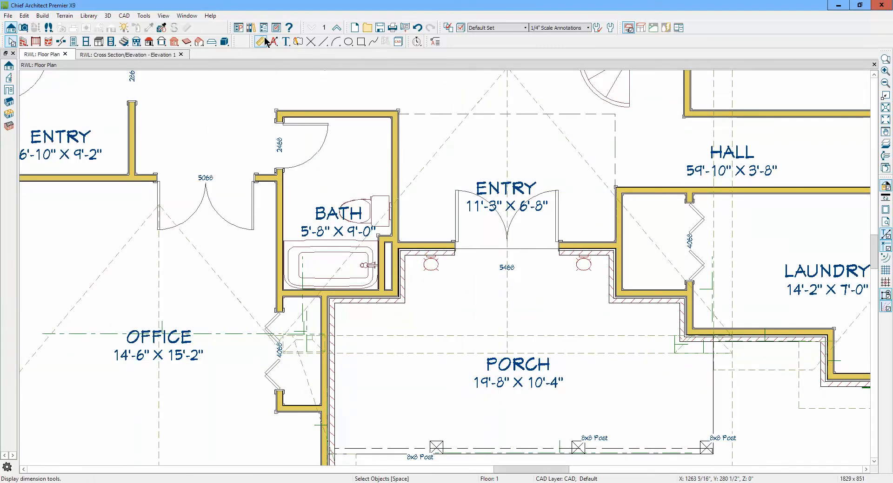
click(262, 40)
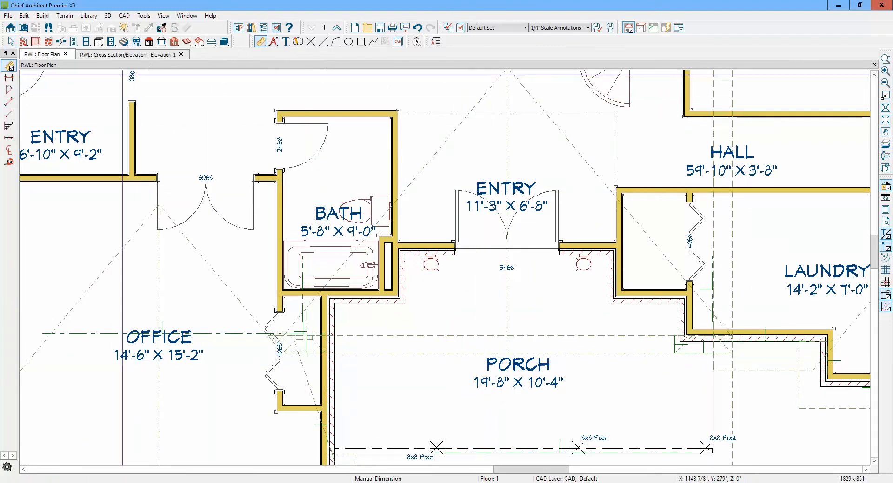
click(10, 78)
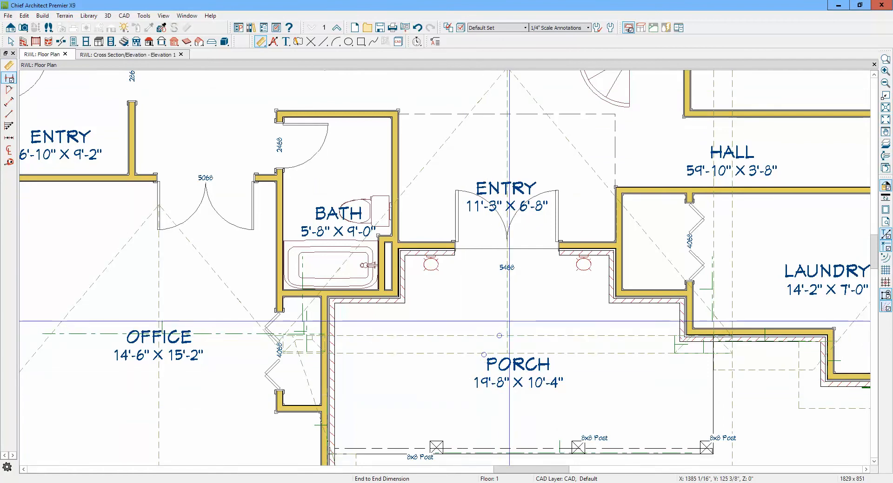
drag(509, 321, 732, 321)
click(657, 321)
drag(656, 320, 657, 384)
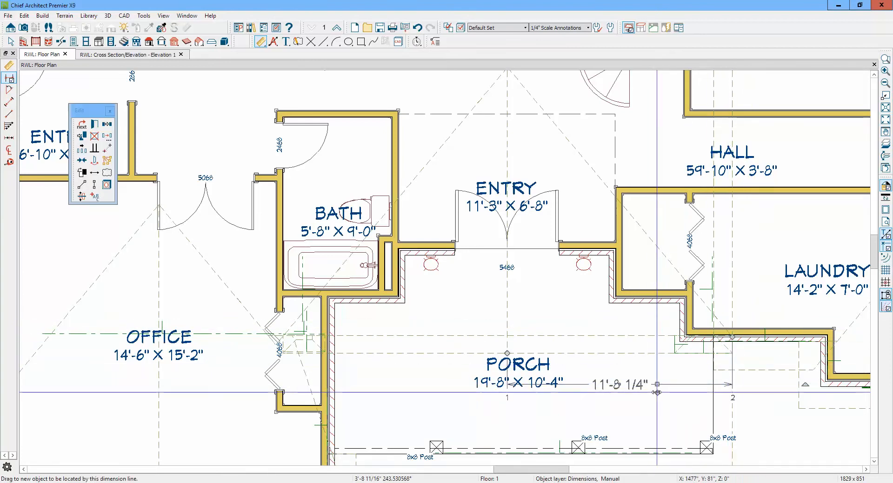
Extend the ridge dimension line to the office-side porch gable eave, detaching the extension first placed on the wrong roof corner
drag(656, 392, 278, 345)
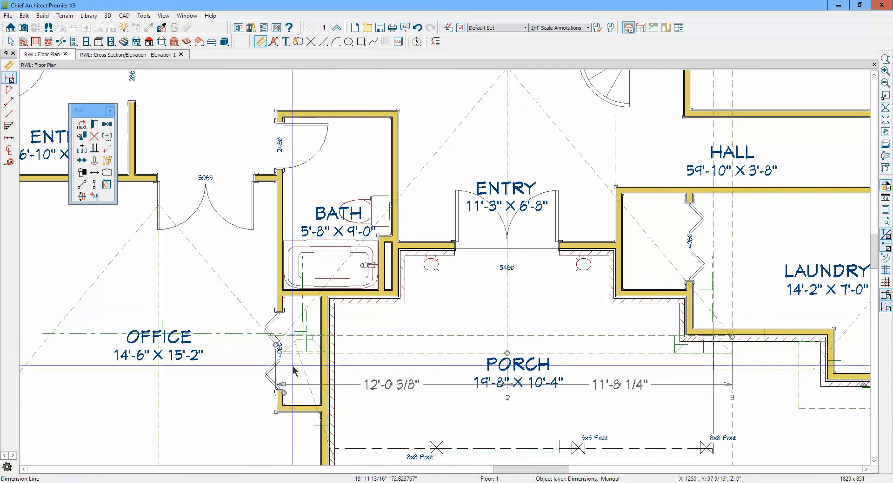
scroll(288, 365, up, 5)
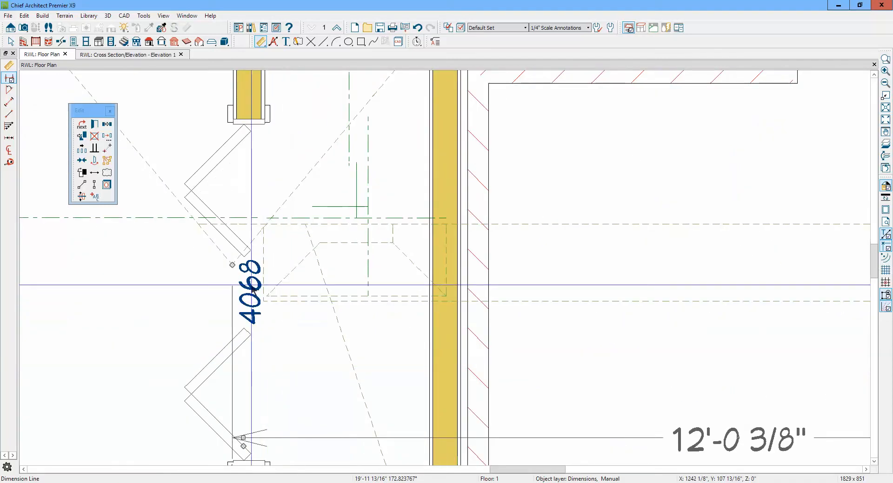
drag(234, 263, 260, 278)
scroll(305, 327, down, 5)
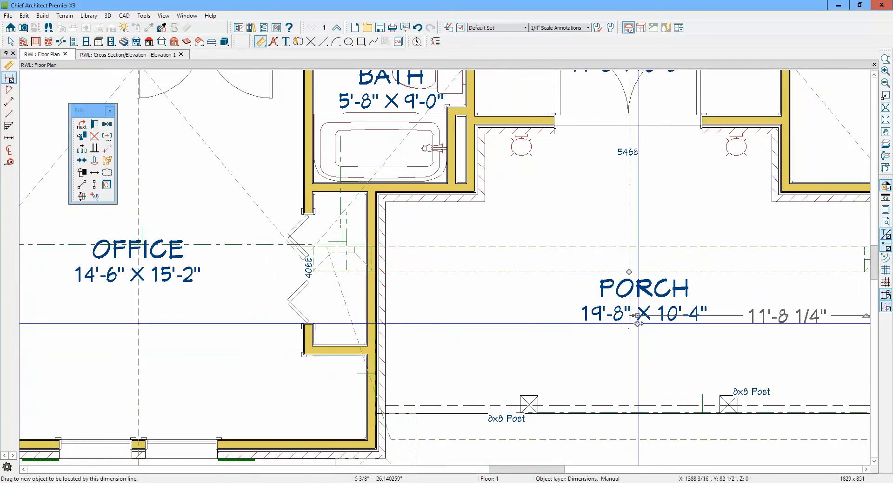
drag(637, 324, 316, 259)
scroll(308, 265, down, 3)
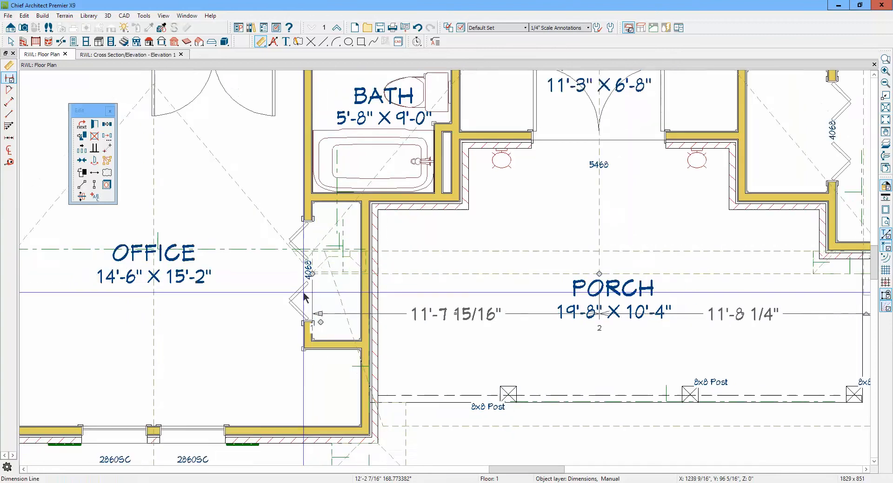
Select the office-side porch gable plane and try to set its ridge-to-eave dimension to 11' 8.25"
scroll(309, 297, up, 3)
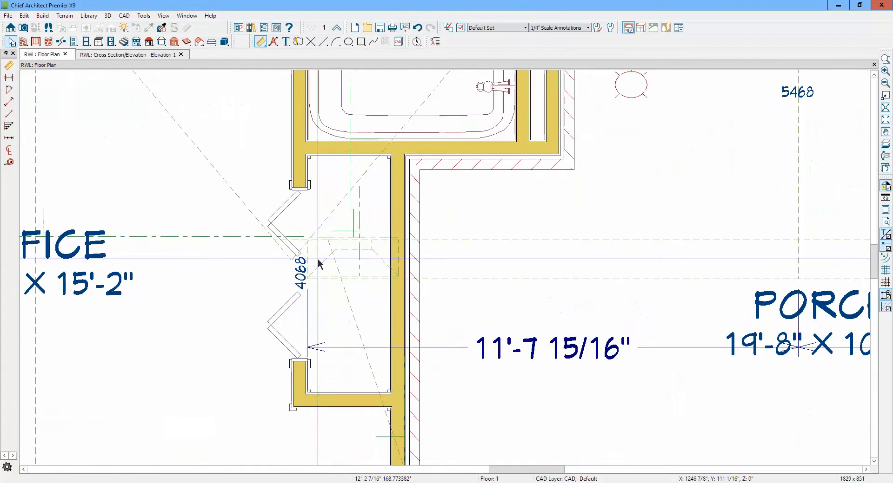
click(307, 260)
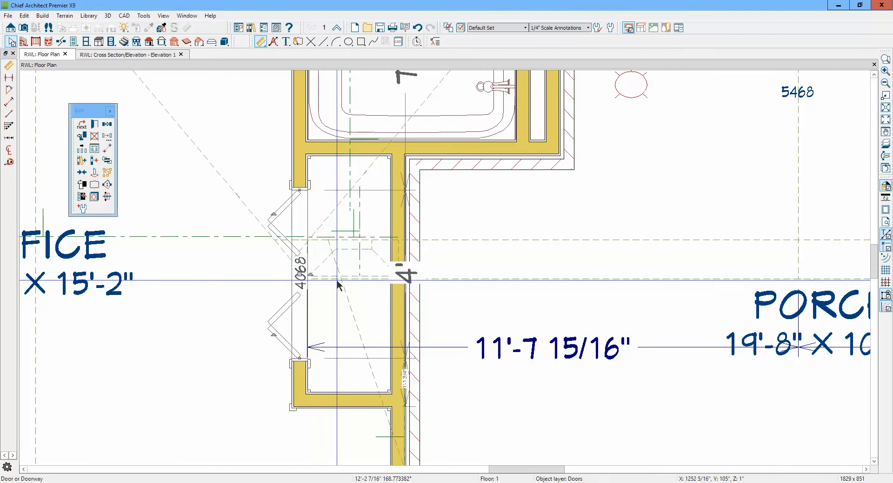
click(344, 284)
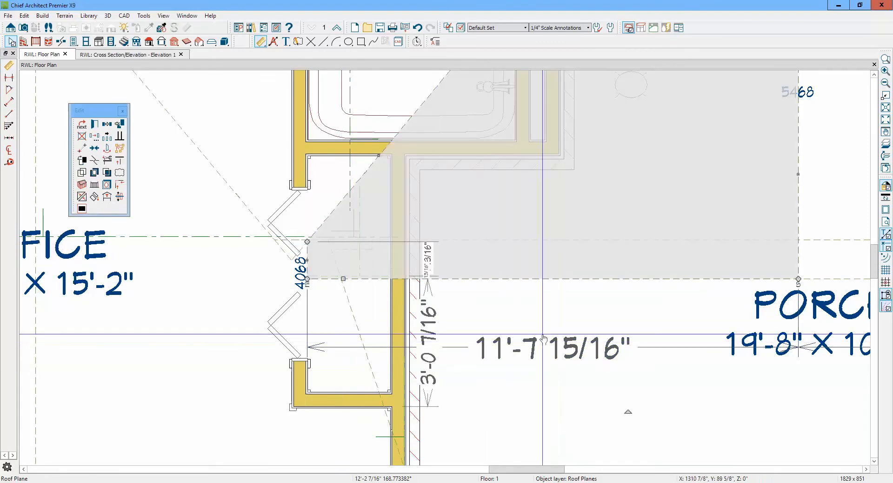
scroll(482, 307, down, 5)
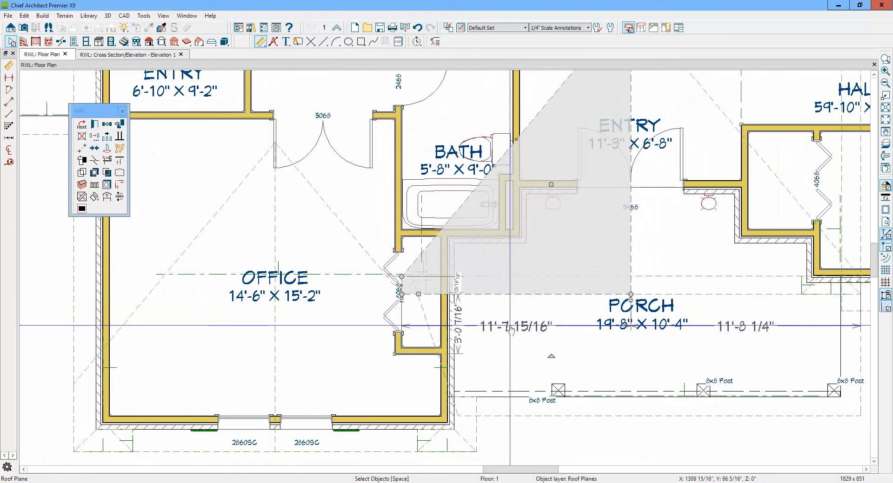
click(516, 329)
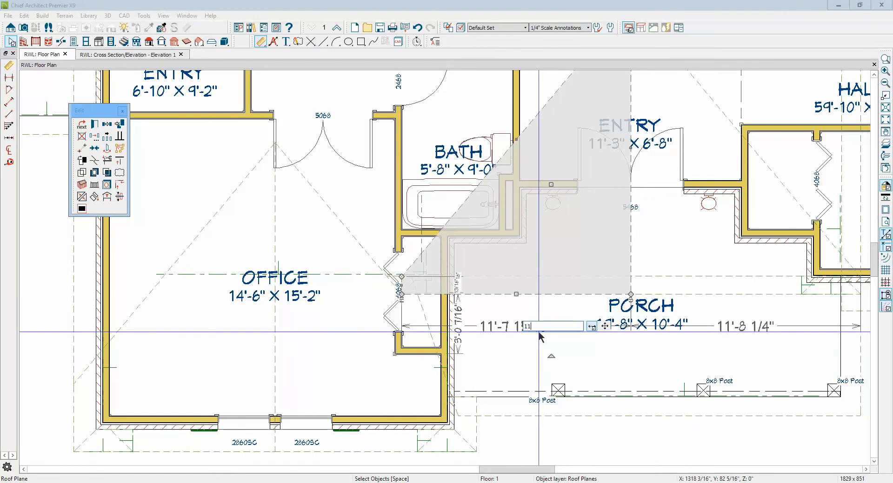
text(11' 8.25")
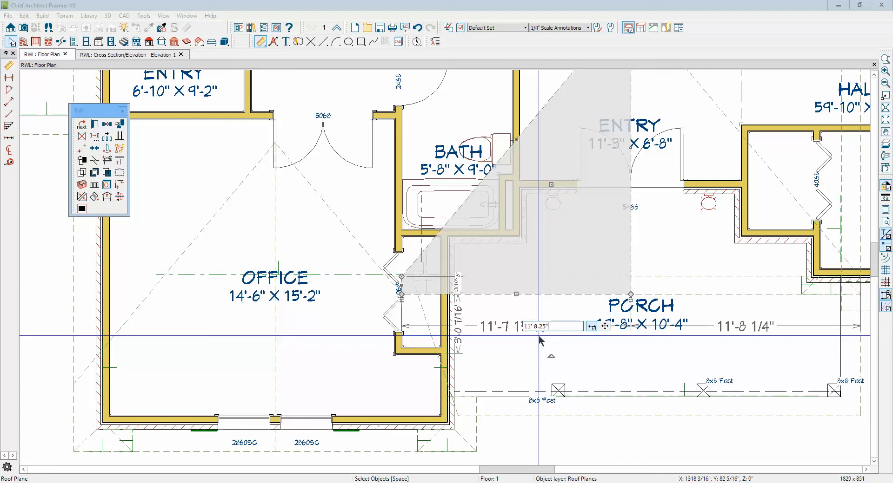
key(Return)
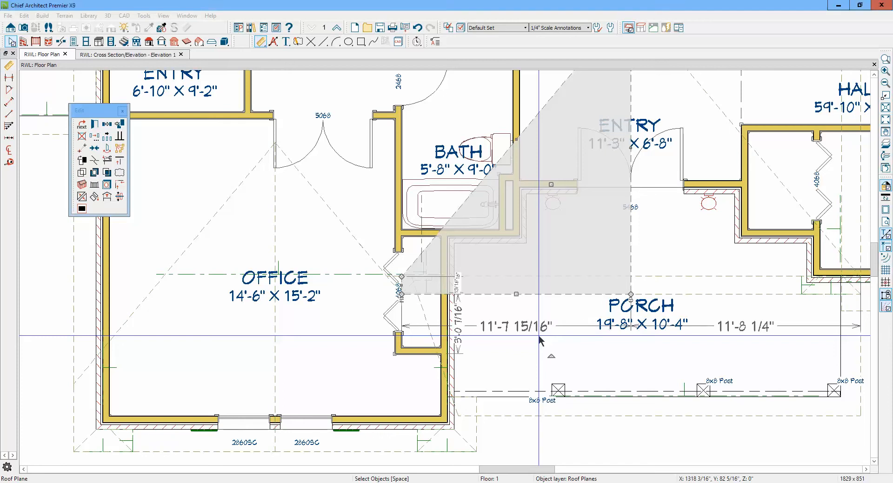
Retry the office-side ridge-to-eave dimension with 11' 8 1/4", and pull the eave toward the office and undo that move
click(507, 332)
text(11)
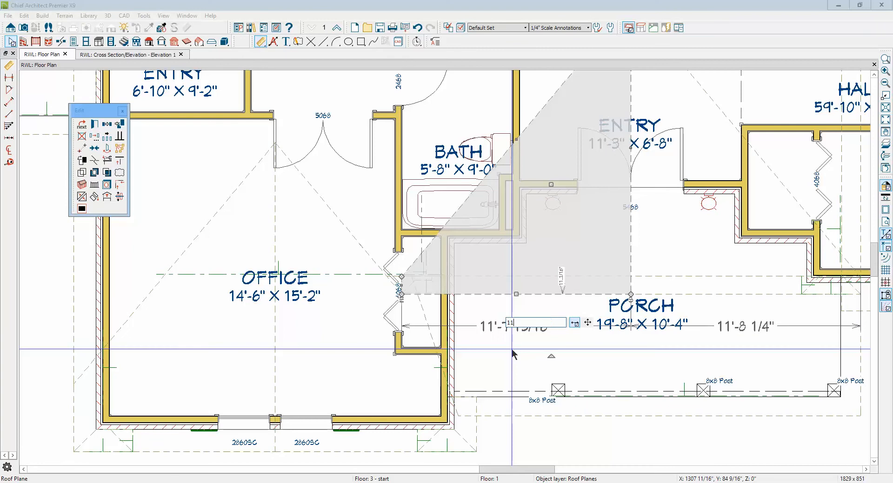
text(' 8 1/)
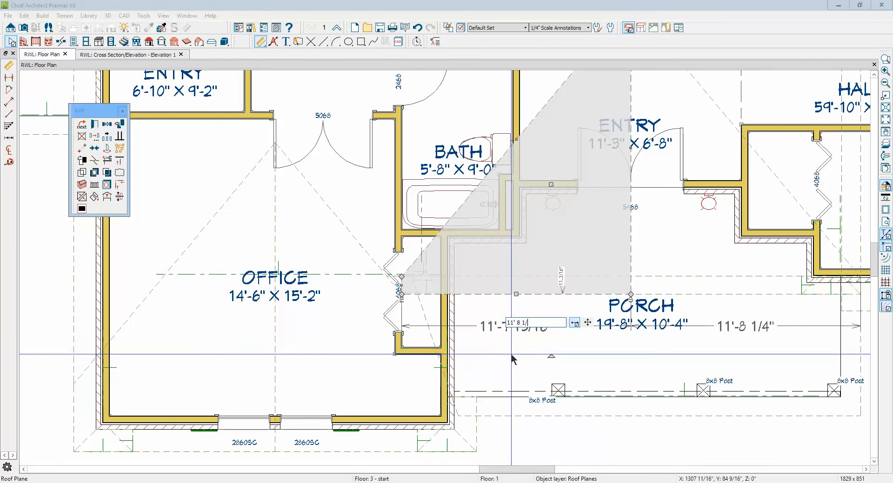
text(4)
key(Return)
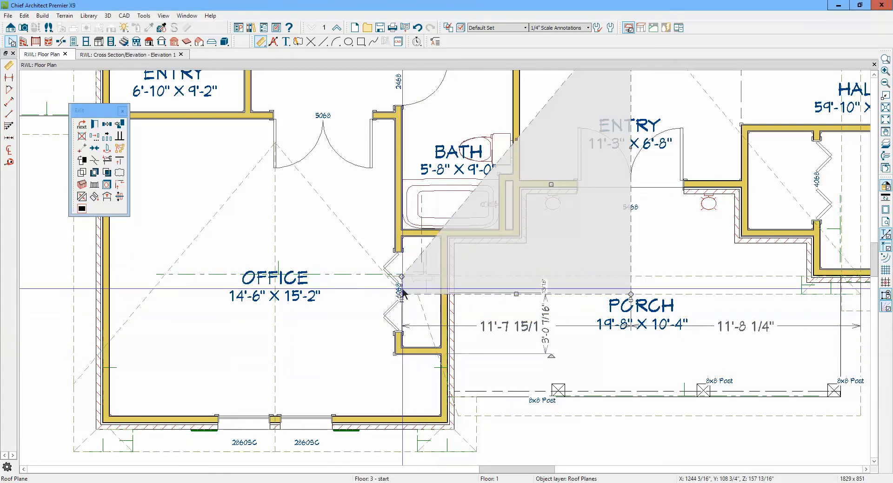
drag(402, 289, 385, 289)
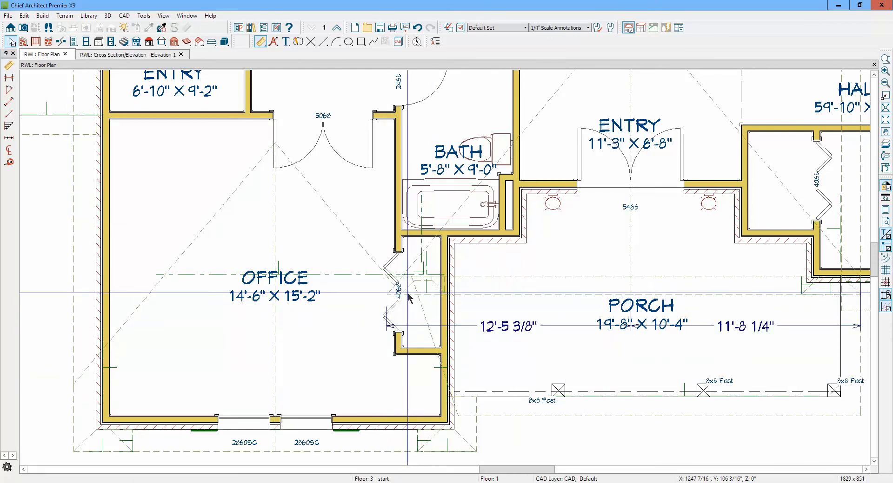
key(ctrl+z)
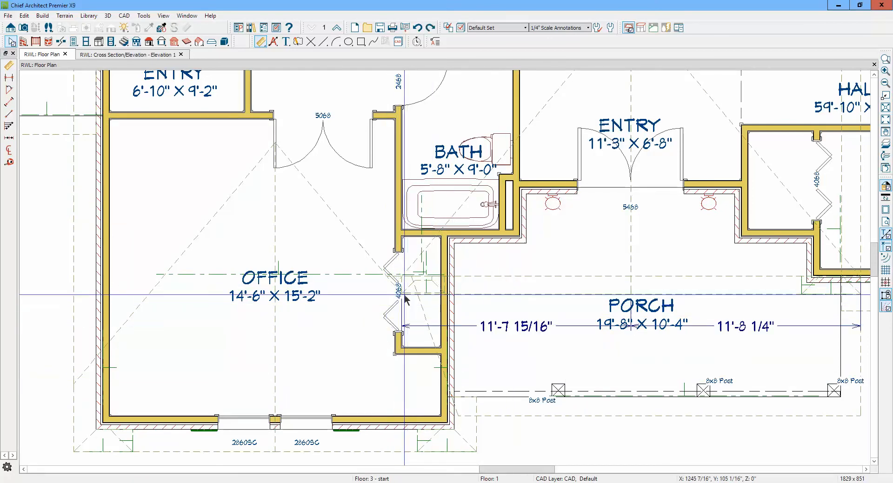
Reselect the office-side gable plane by its sloping edge and enter 11' 8.25" for the ridge-to-eave dimension
click(416, 267)
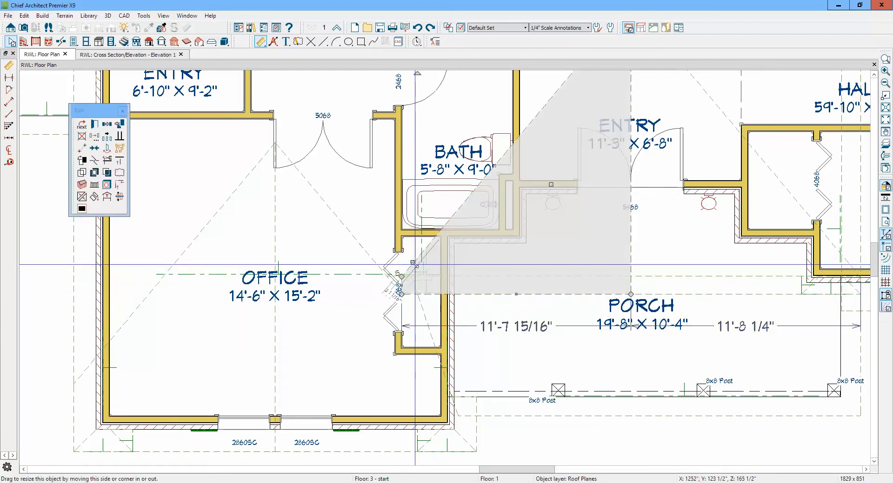
click(498, 330)
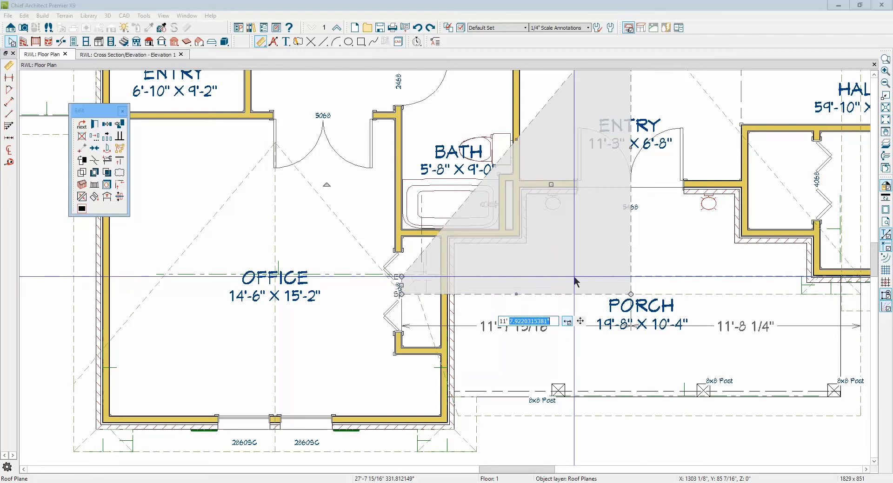
text(8.)
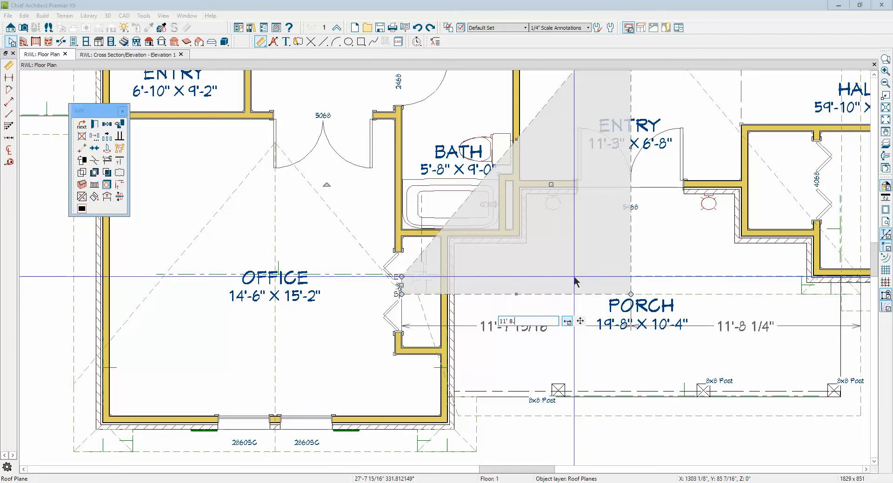
text(25)
key(Return)
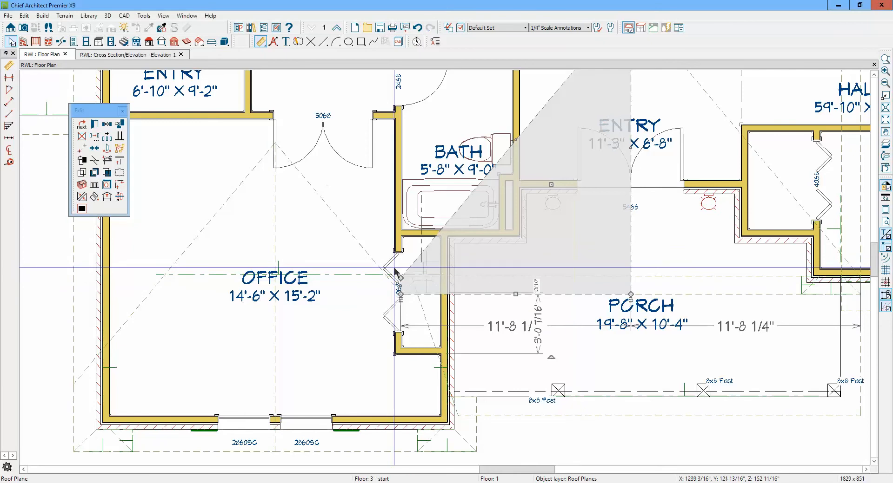
click(526, 381)
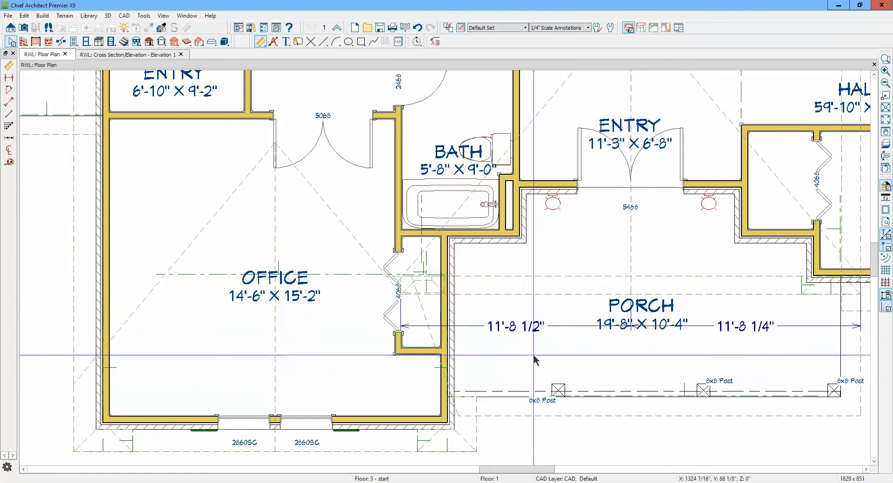
Try to correct the office-side ridge-to-eave dimension to 11' 8 1/4" with the gable plane selected
click(415, 268)
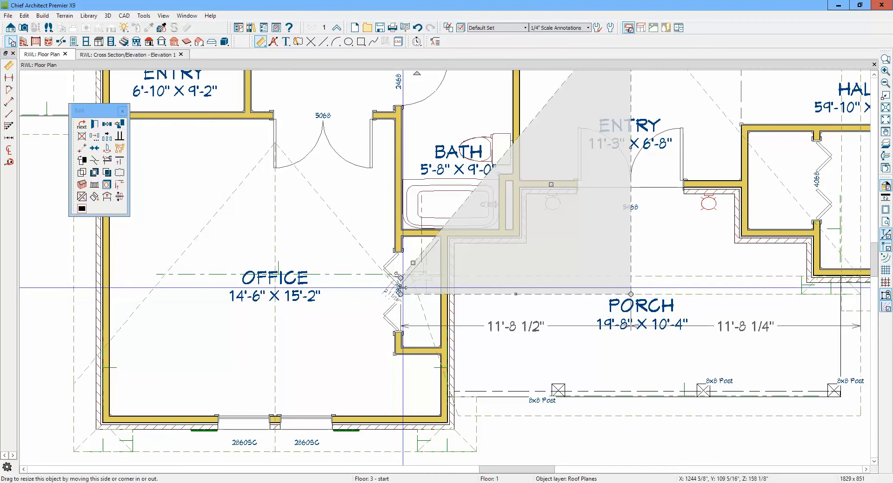
click(399, 288)
click(493, 328)
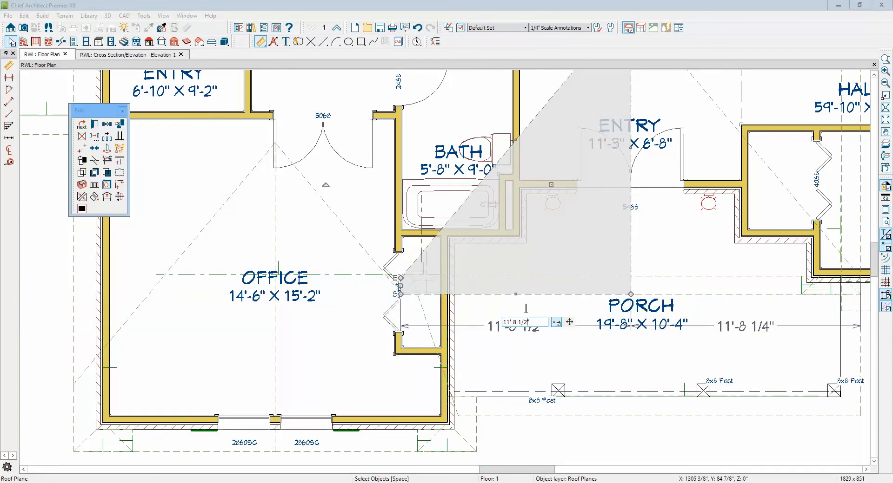
text(4)
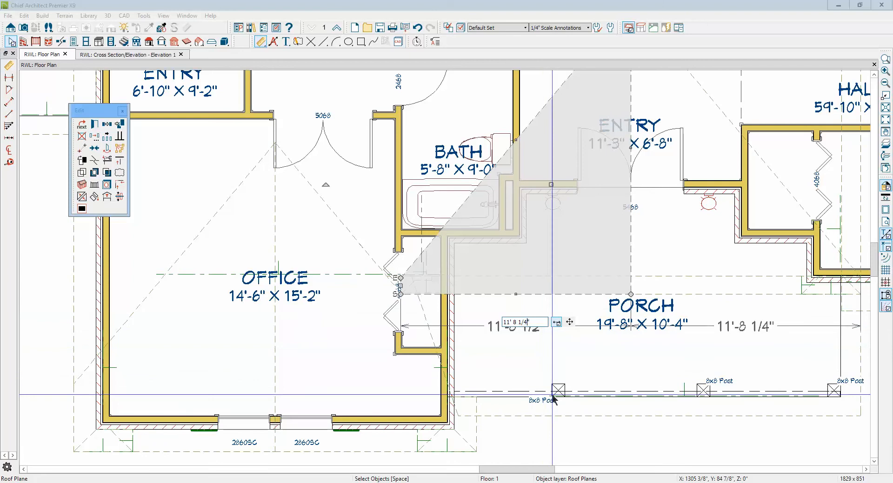
key(Escape)
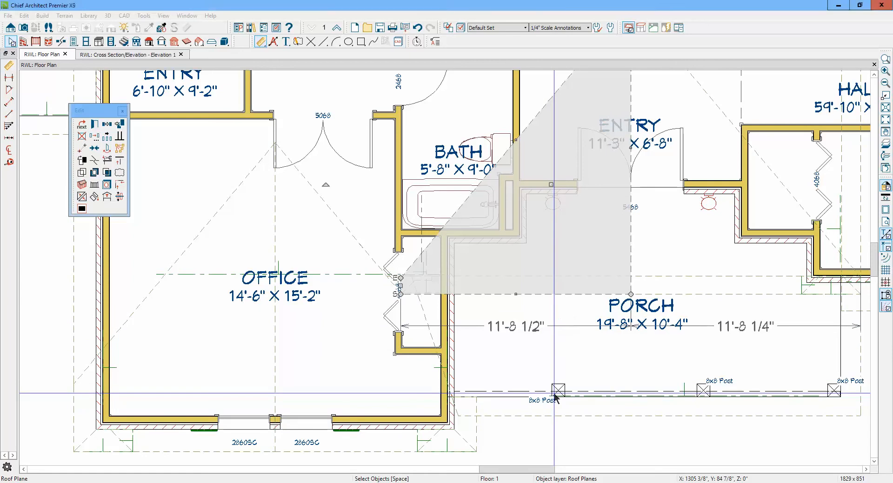
click(560, 344)
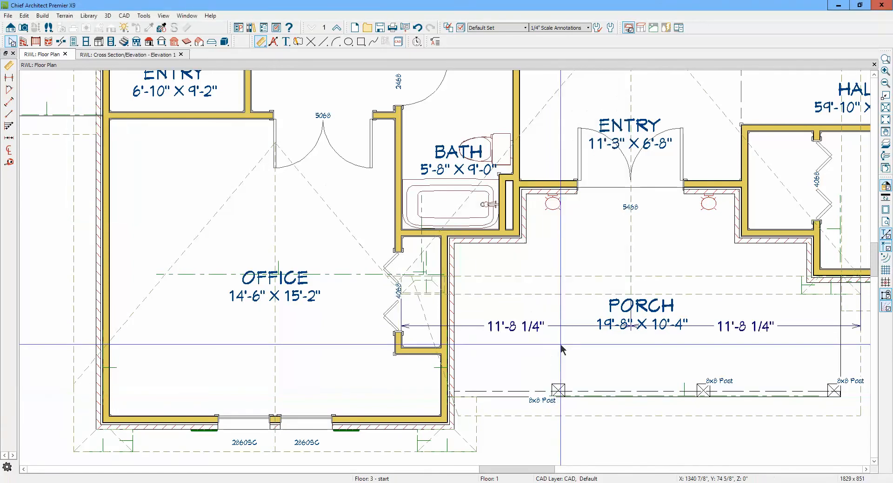
click(418, 263)
key(Tab)
key(Tab)
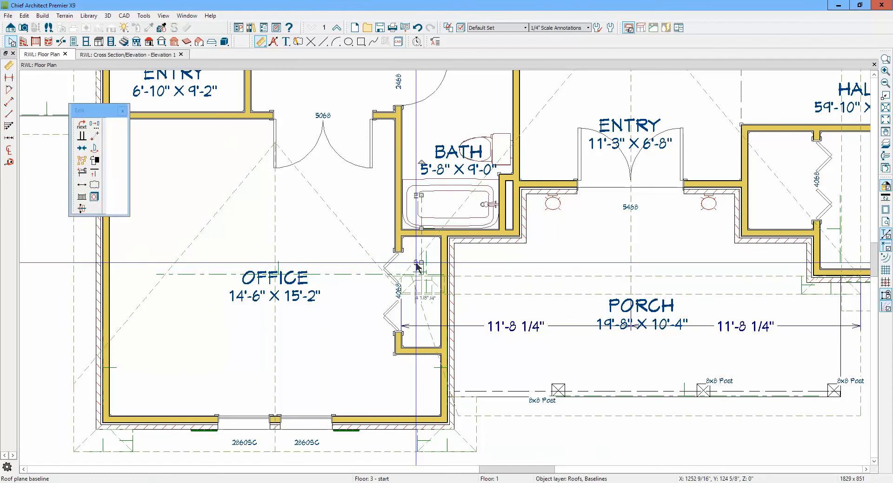
key(Tab)
key(Tab)
key(Escape)
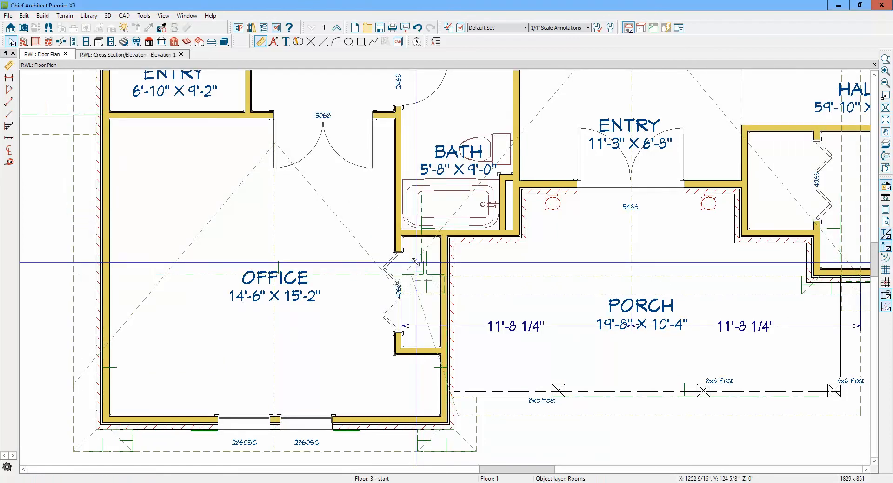
Check the height and pitch settings in the office-side porch gable plane's specification, and leave them as they are
click(466, 206)
key(Tab)
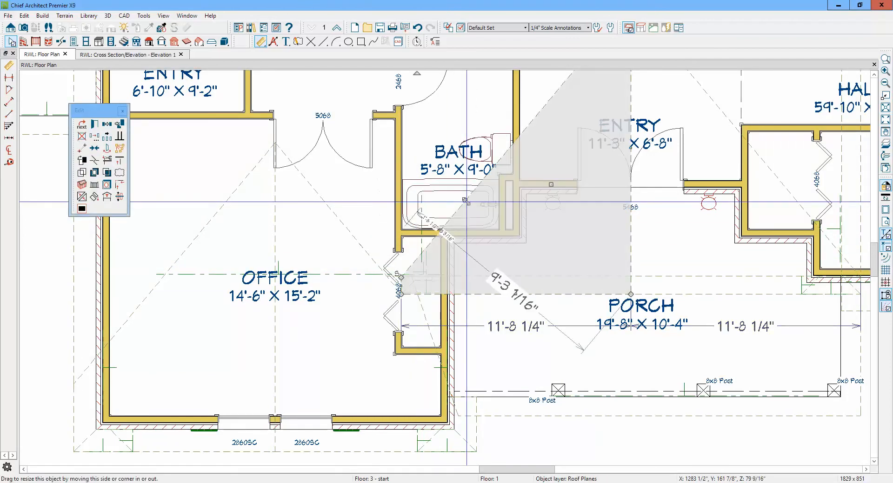
click(93, 124)
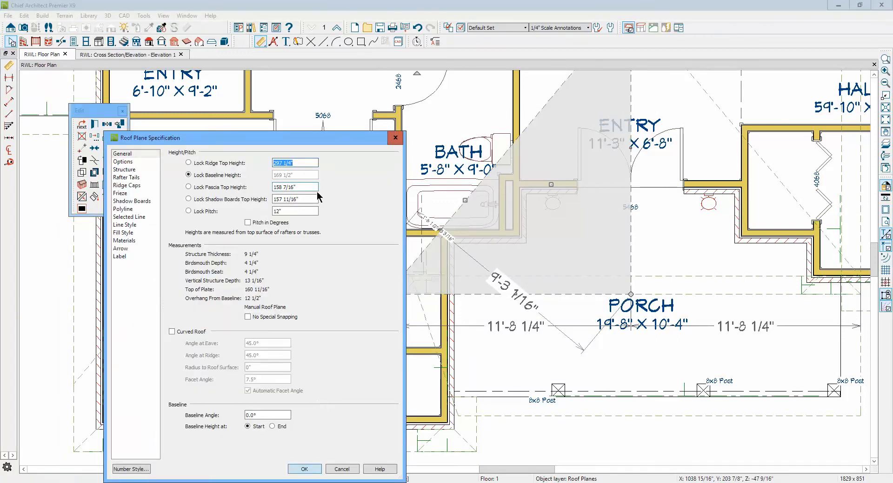
click(341, 470)
key(Escape)
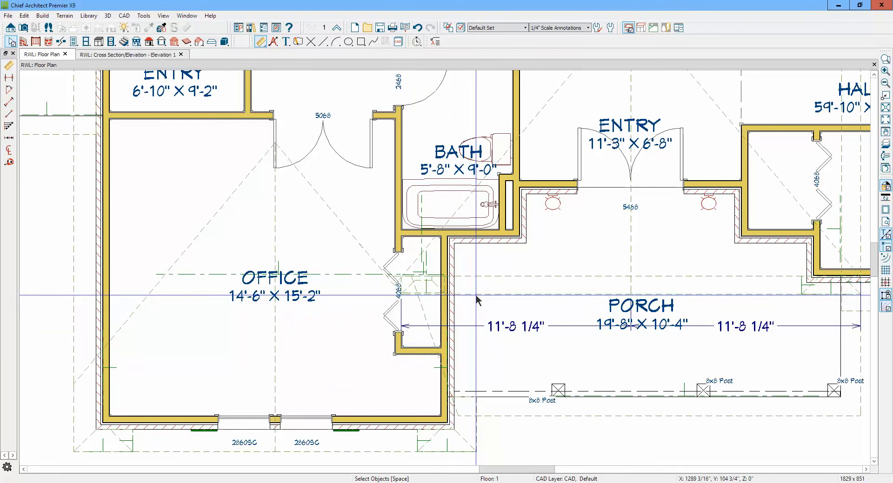
In the elevation view, turn off Boxed Eave for the office-side porch gable plane
key(ctrl+Tab)
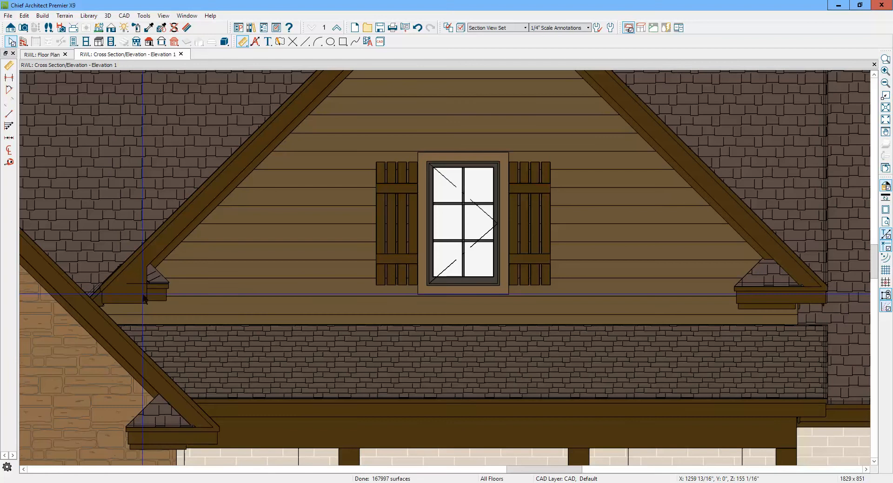
click(167, 228)
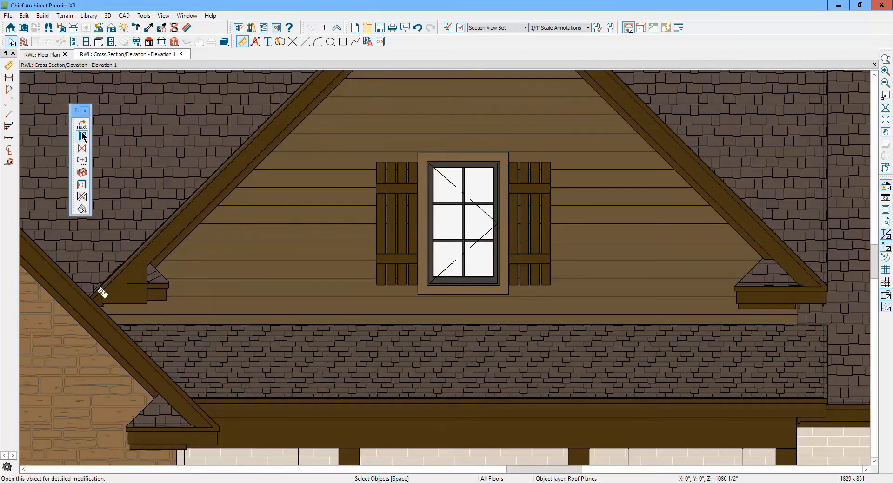
click(83, 137)
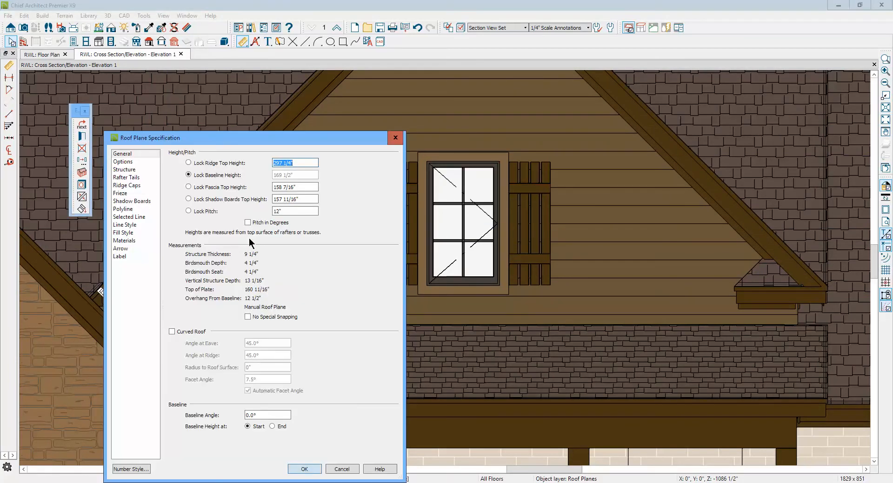
click(132, 163)
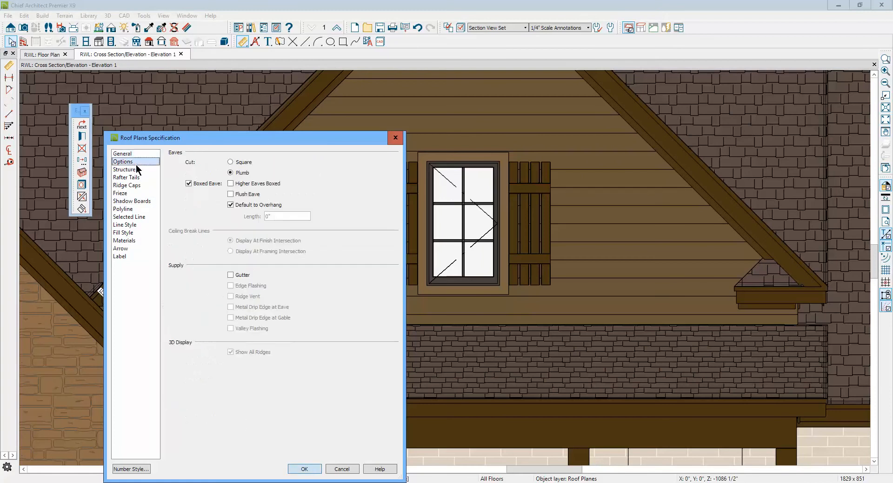
click(189, 183)
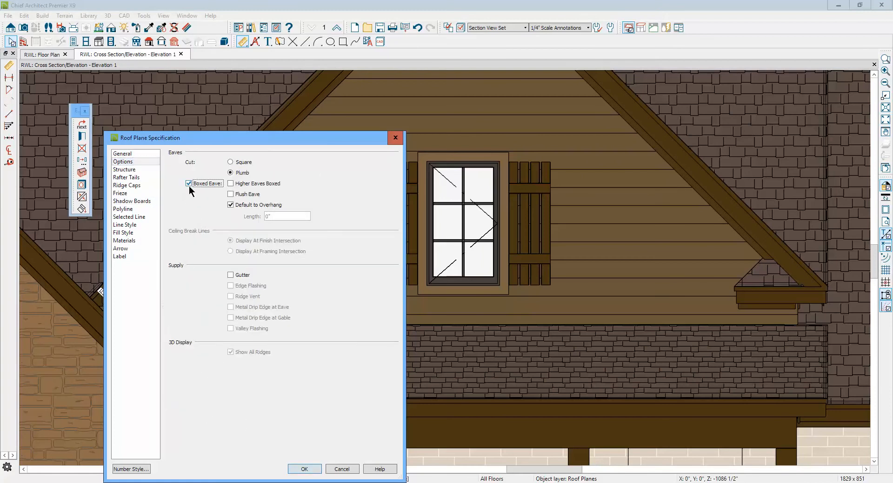
click(305, 469)
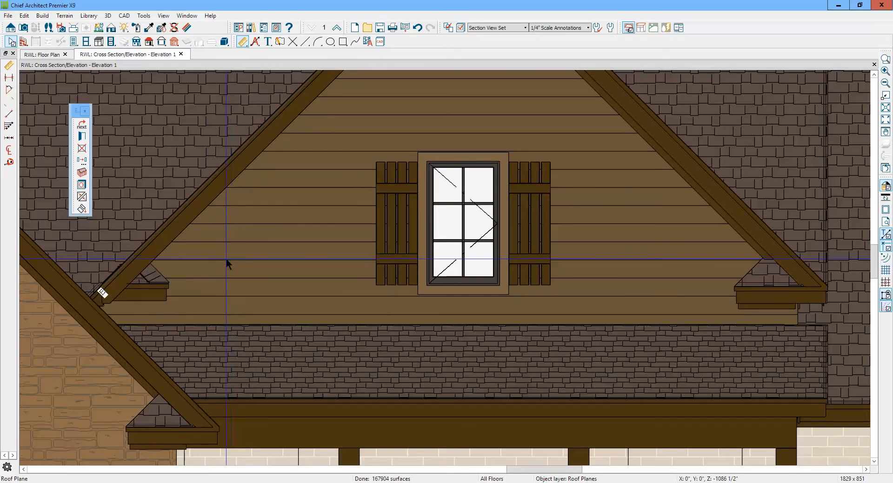
key(Escape)
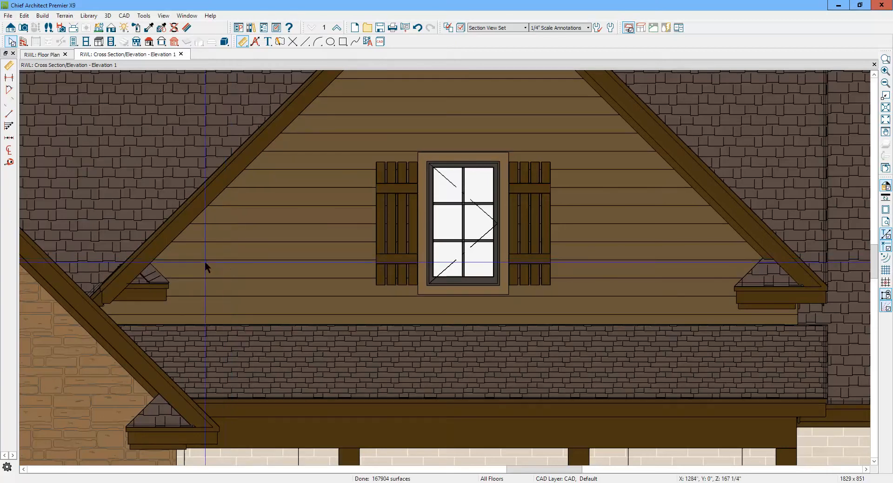
Move the office-side return's front roof plane along Y relative to itself with Transform/Replicate, and check its position in the elevation
click(145, 298)
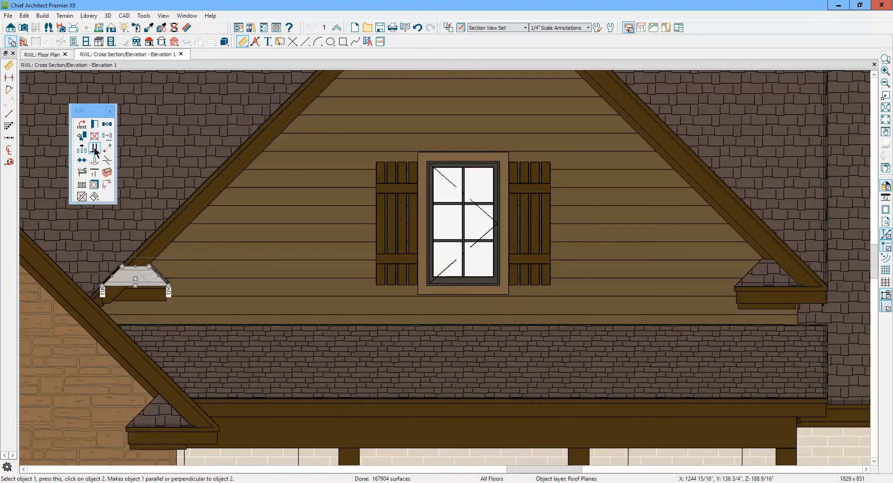
click(107, 137)
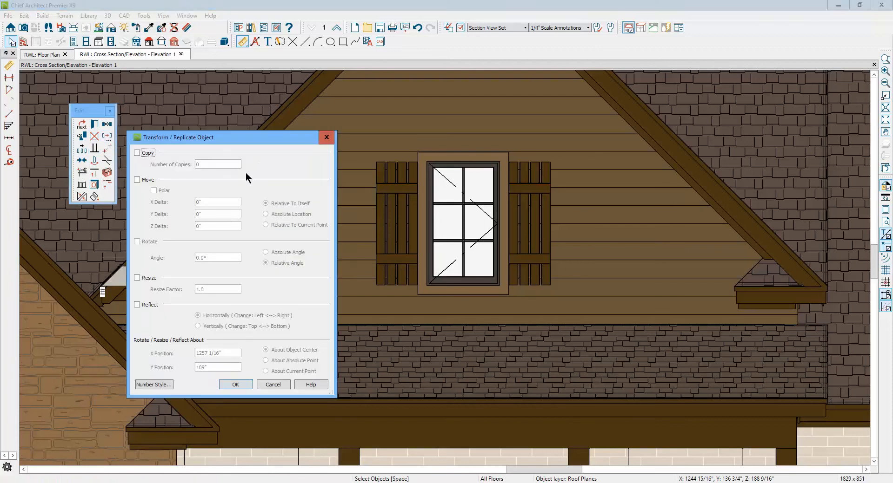
drag(217, 144, 357, 145)
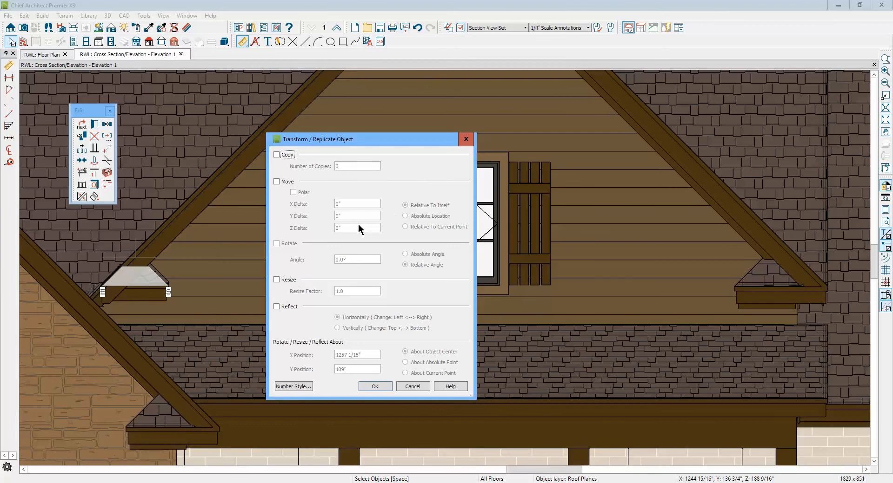
click(276, 181)
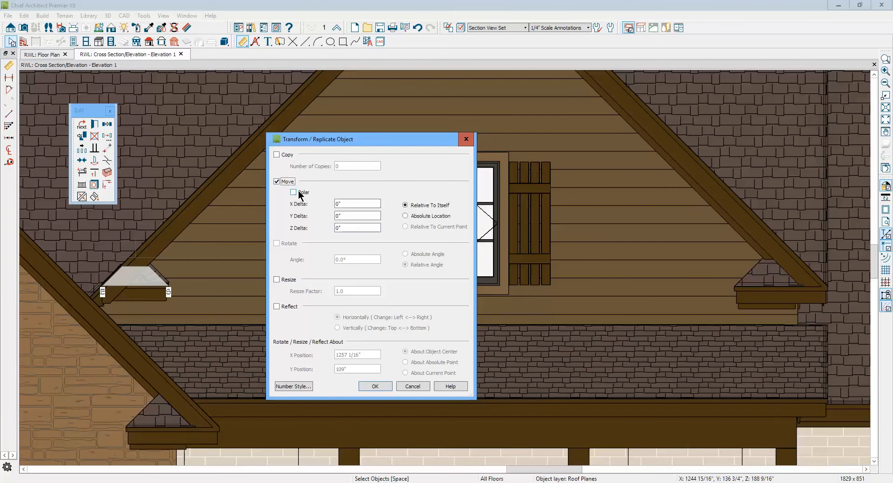
double_click(353, 215)
click(372, 389)
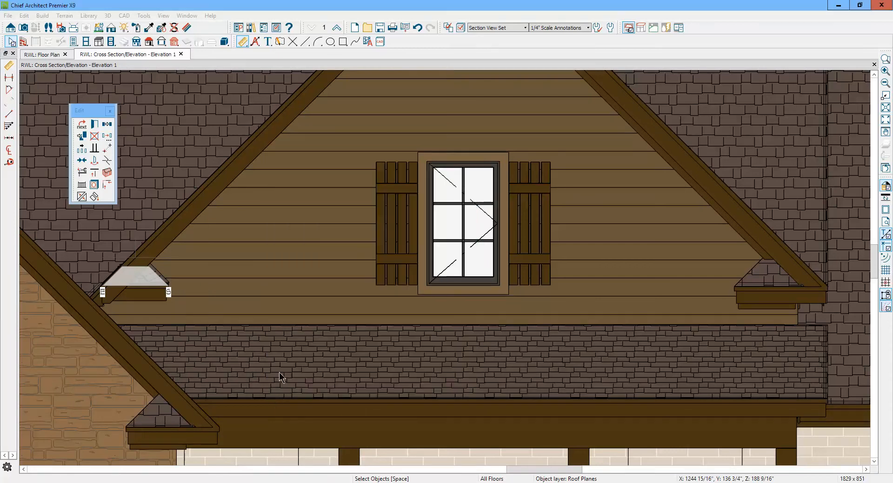
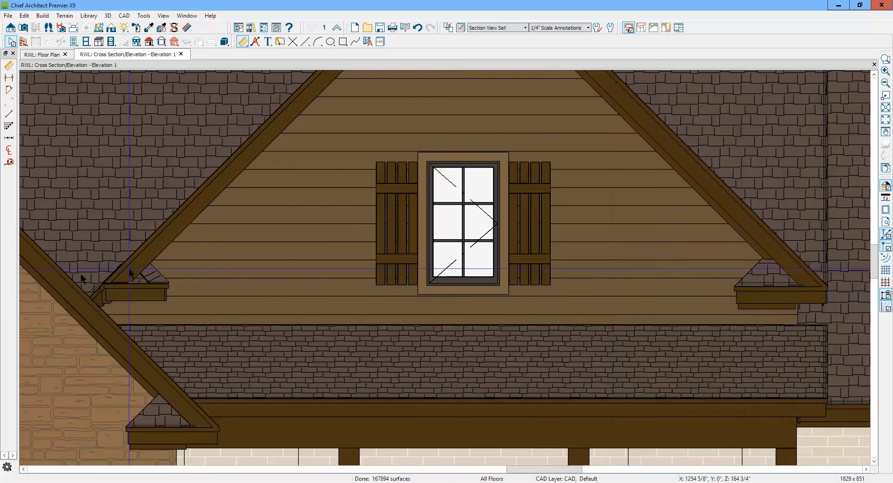
click(143, 292)
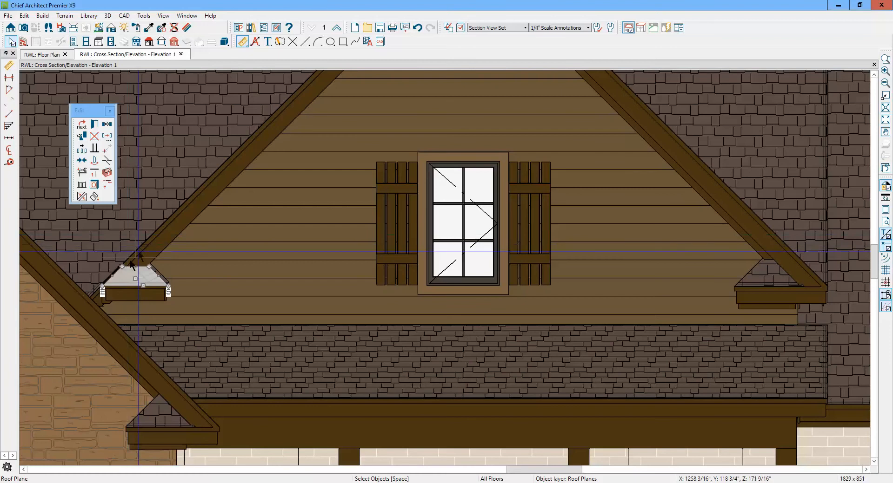
key(Escape)
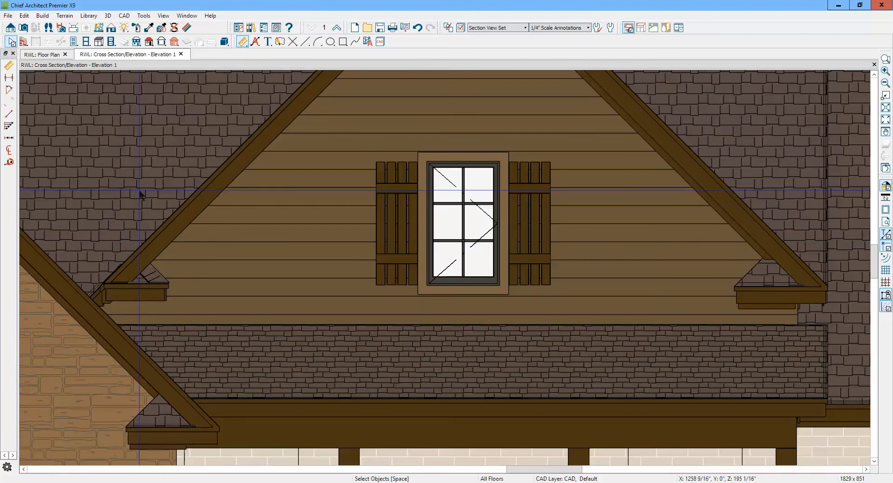
In the floor plan, add an end-to-end dimension along the office-side return's front edge and move its line clear of the edge
click(41, 55)
scroll(532, 220, up, 1)
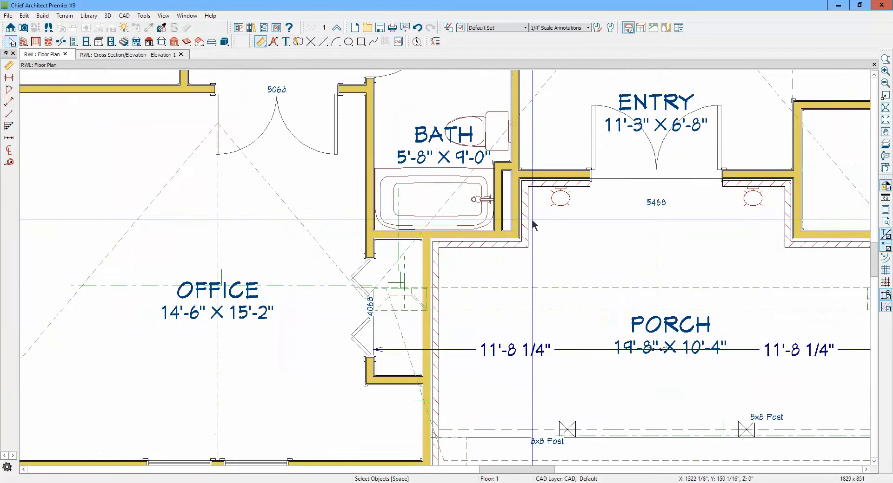
scroll(412, 295, up, 5)
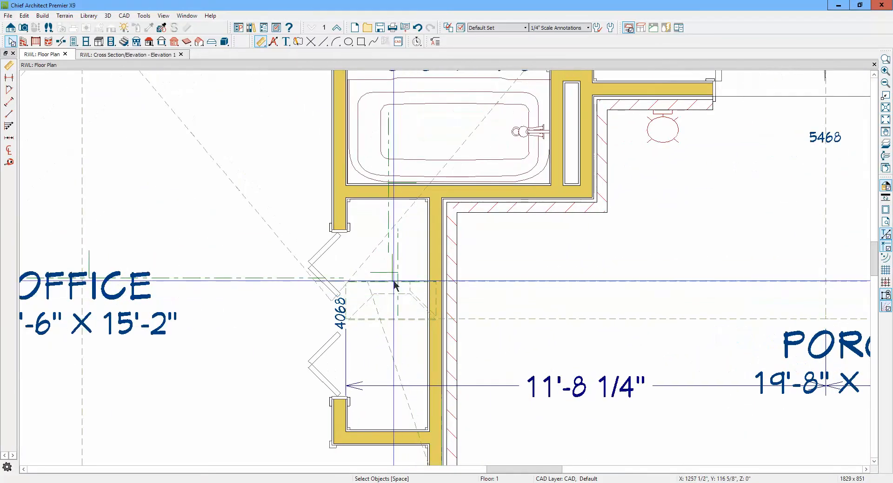
scroll(394, 285, up, 2)
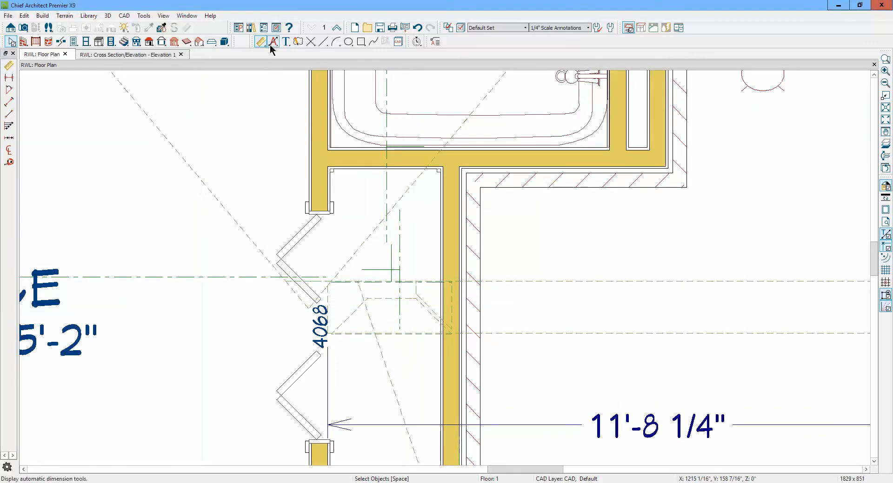
click(260, 41)
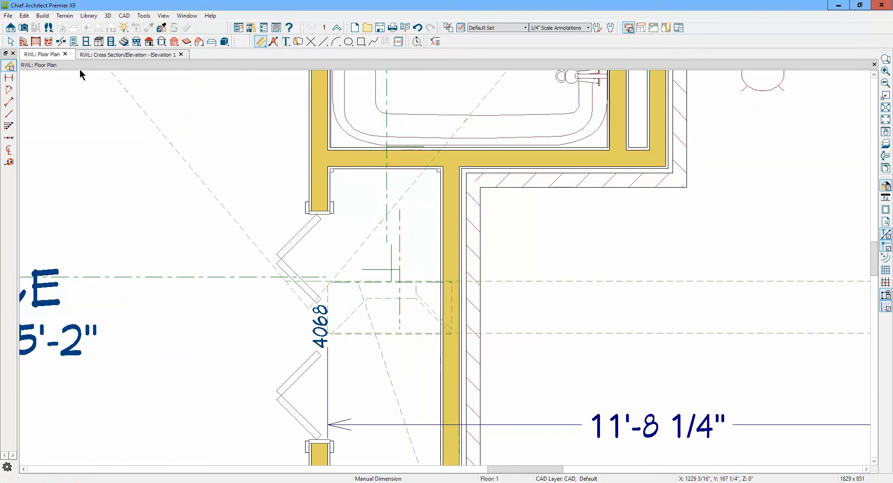
click(9, 78)
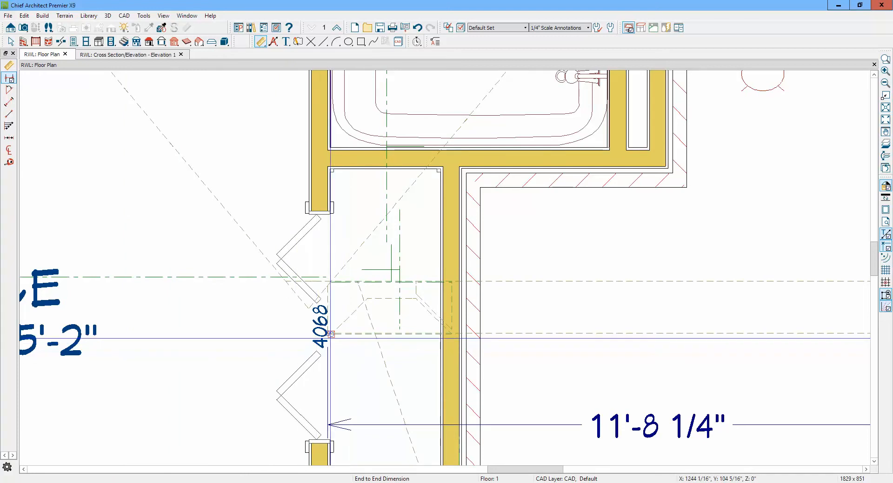
drag(329, 338, 459, 334)
key(space)
click(417, 342)
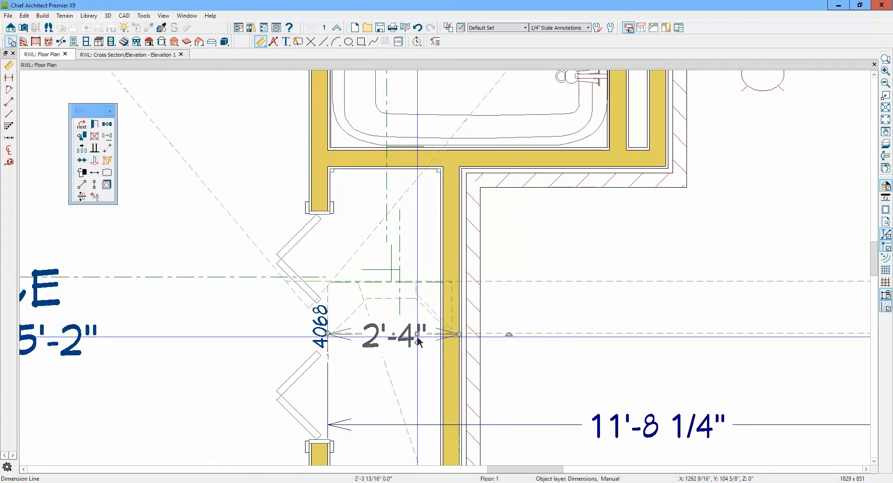
drag(417, 341, 395, 365)
click(424, 331)
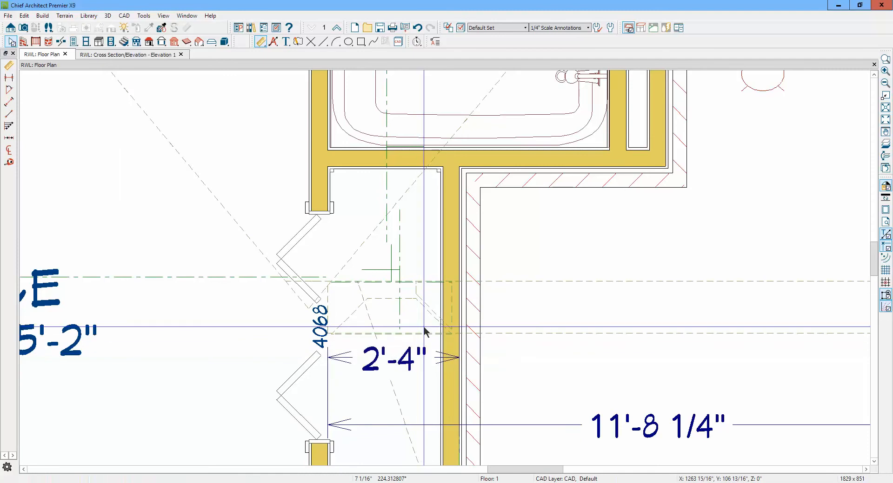
Re-anchor the porch-side end of the return dimension to the outer corner of the return's front roof plane
click(432, 360)
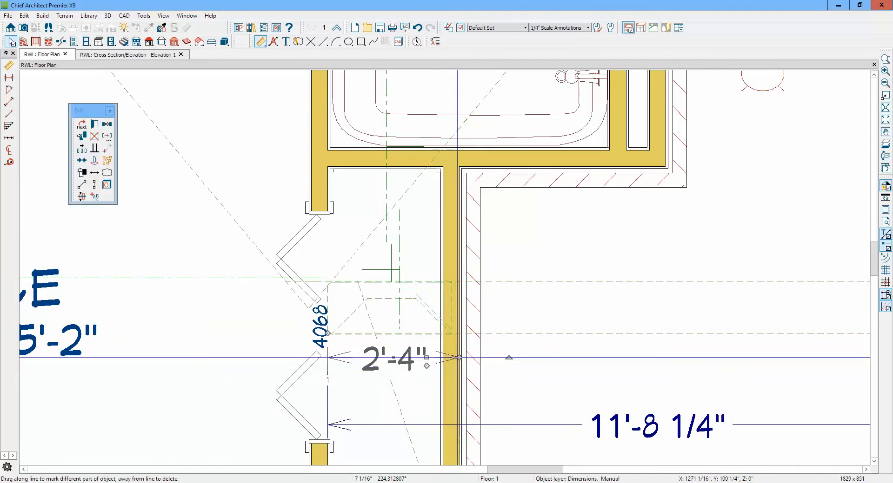
drag(459, 358, 451, 333)
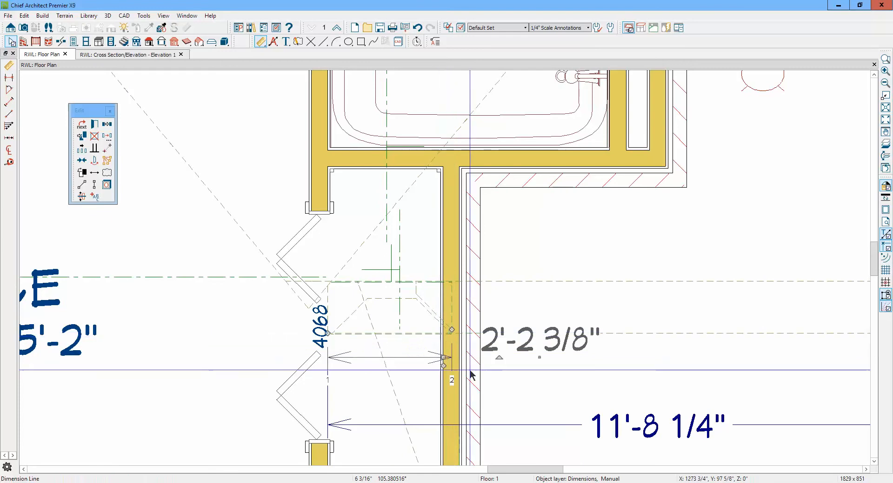
click(427, 320)
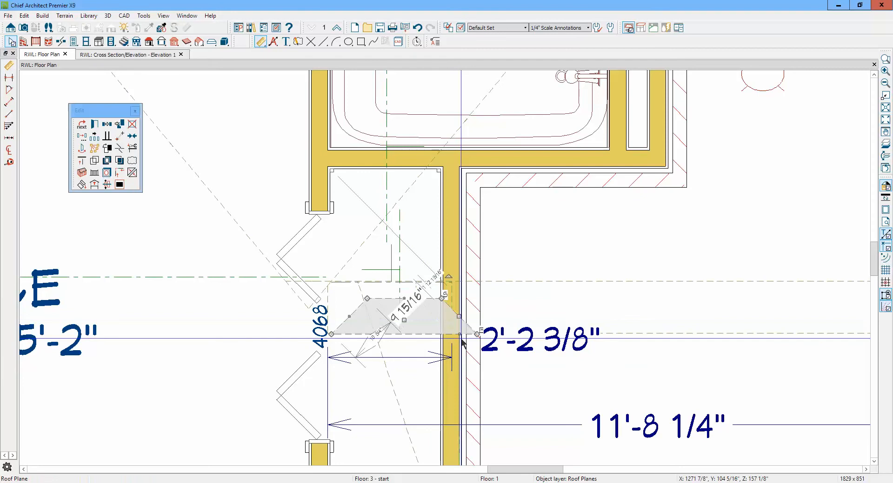
click(419, 358)
click(419, 358)
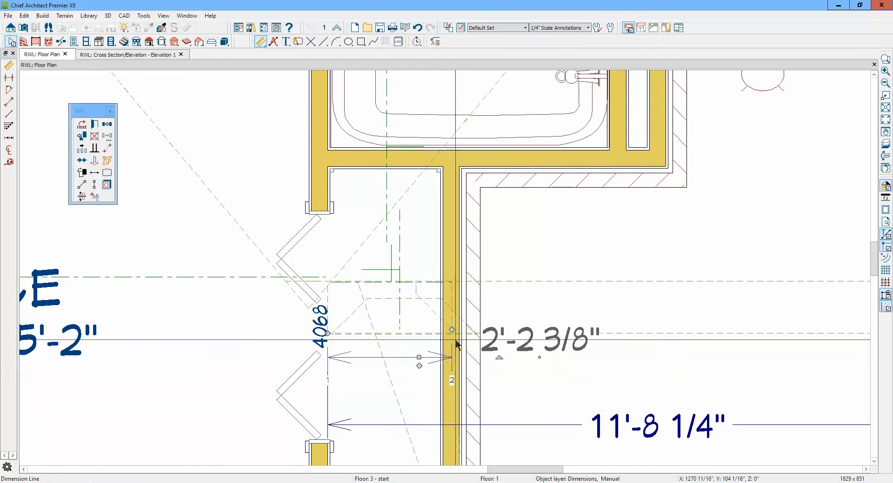
drag(452, 331, 476, 331)
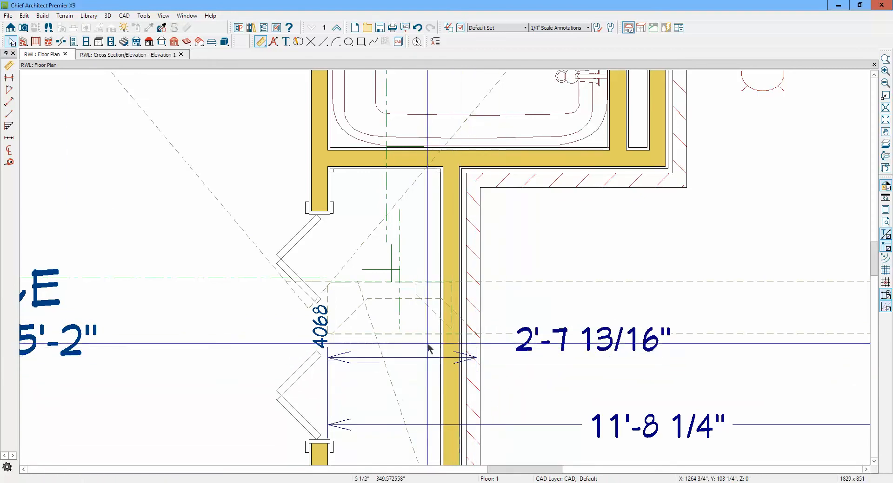
Set the width of the office-side return's front roof plane to 3' using the dimension along its front edge
click(454, 315)
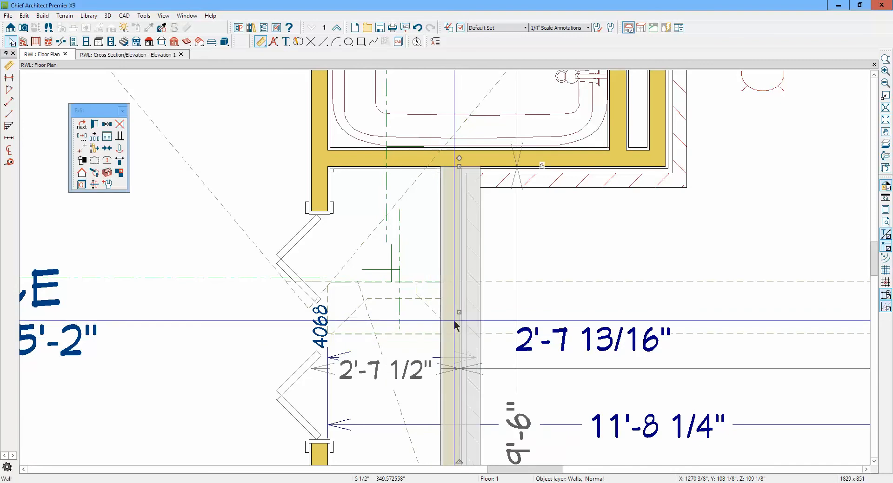
key(Tab)
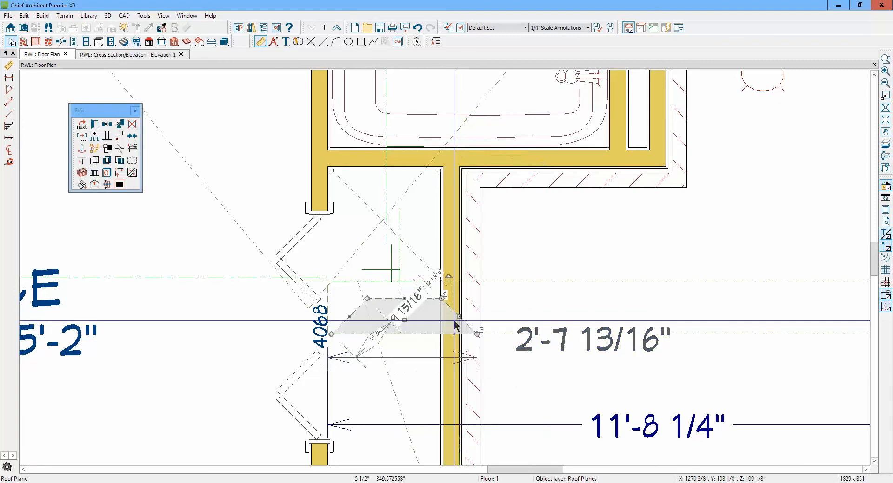
click(573, 336)
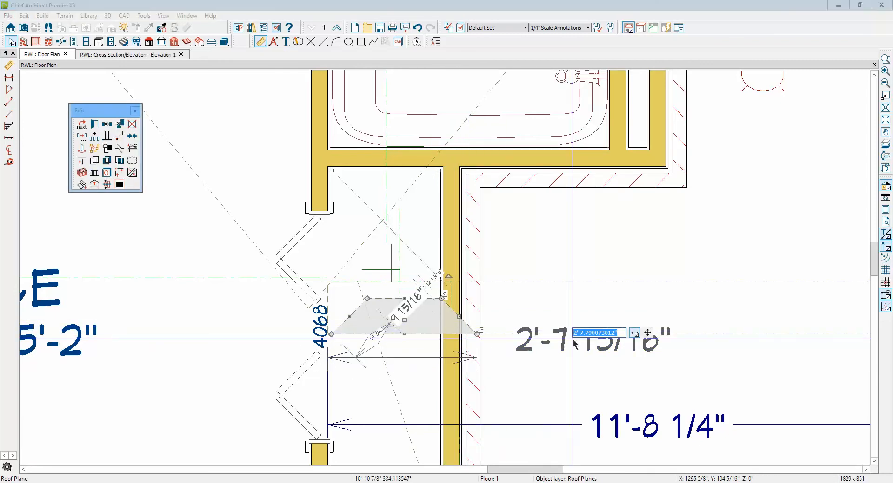
text(3)
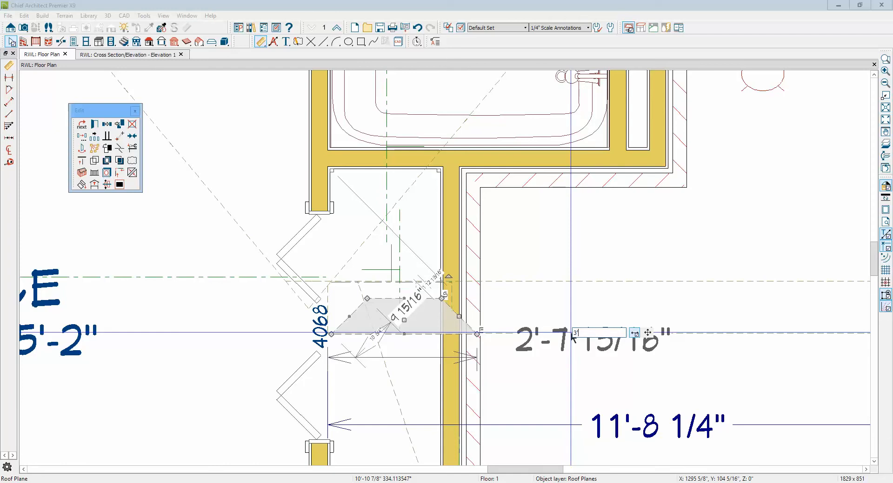
key(Escape)
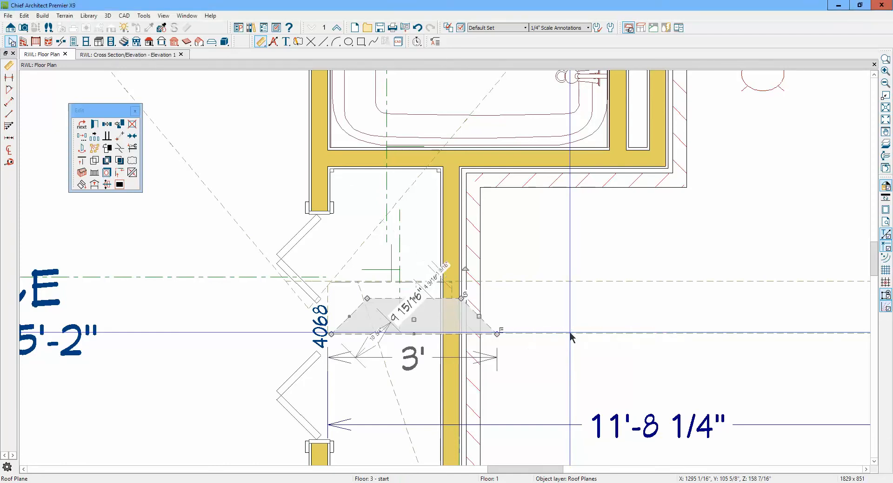
key(Escape)
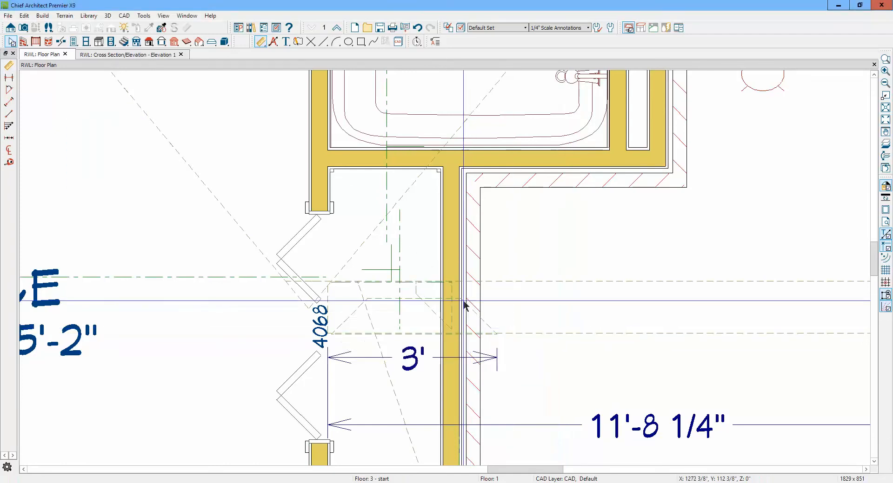
Move the small roof plane at the return's porch-side end towards the porch, clear of the front plane and the wall
click(431, 312)
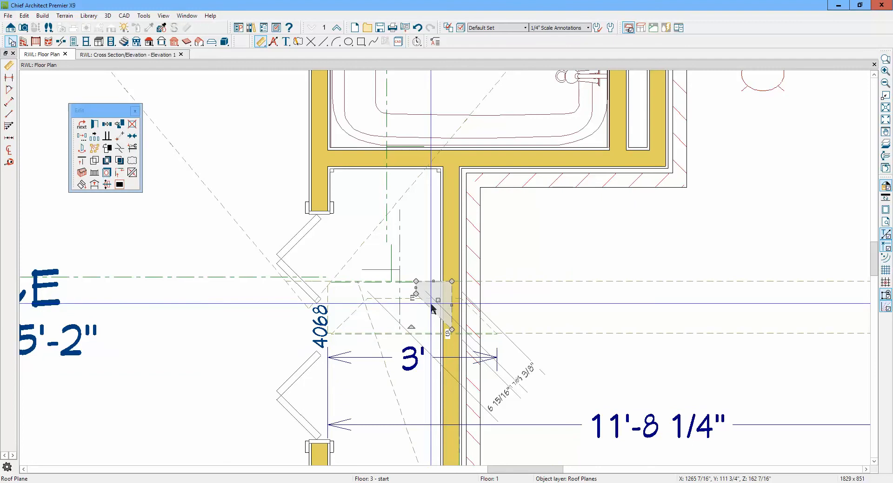
key(Right)
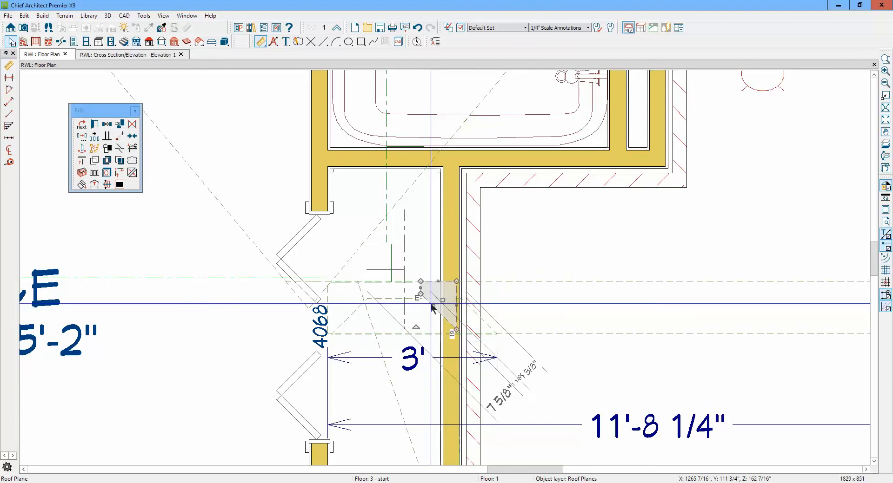
key(Right)
key(Right)
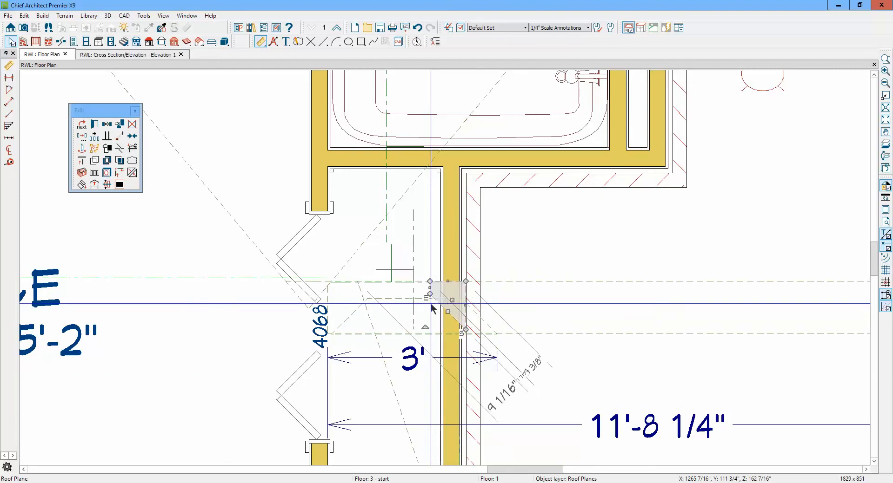
key(Right)
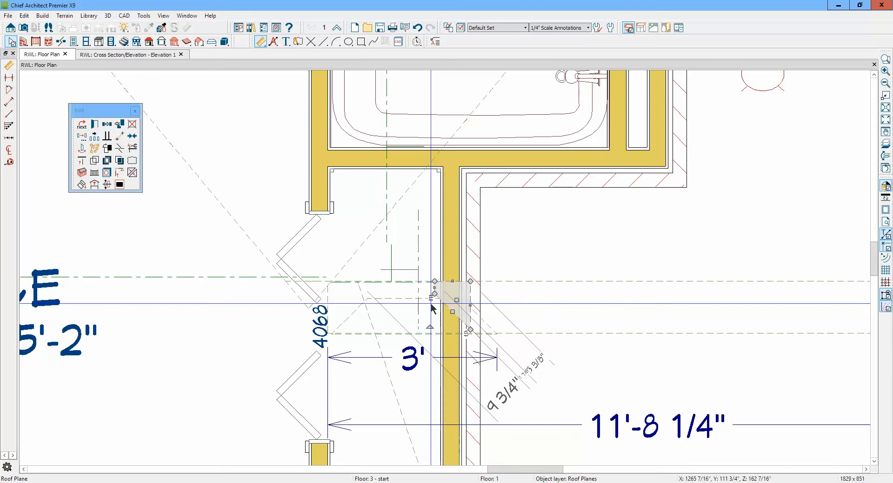
key(Right)
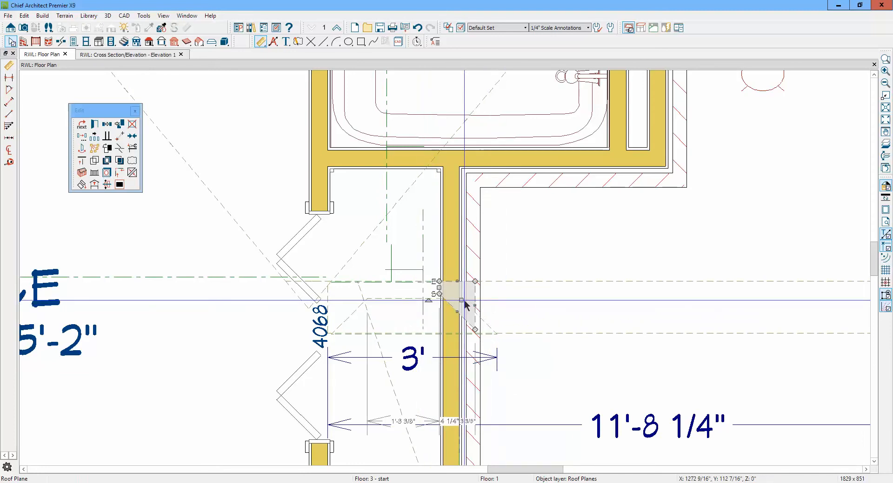
drag(461, 301, 564, 305)
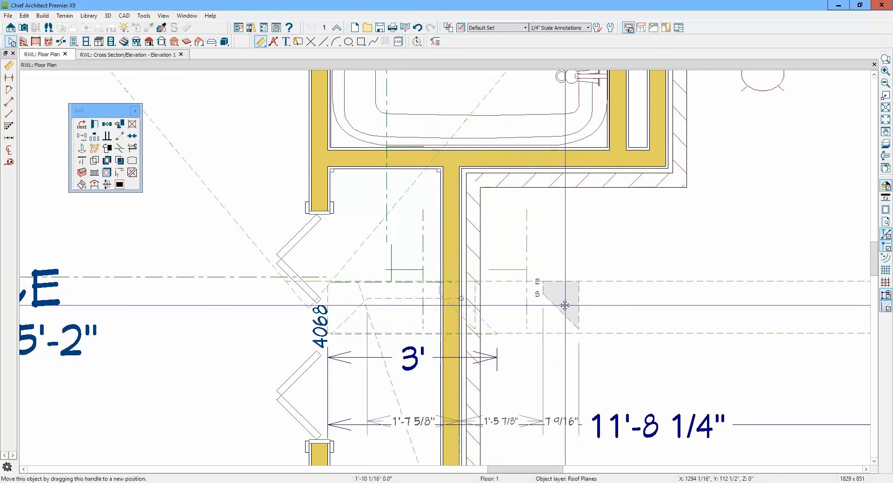
Move the end roof plane point to point from its front outer corner to the front roof plane's outer corner
click(122, 137)
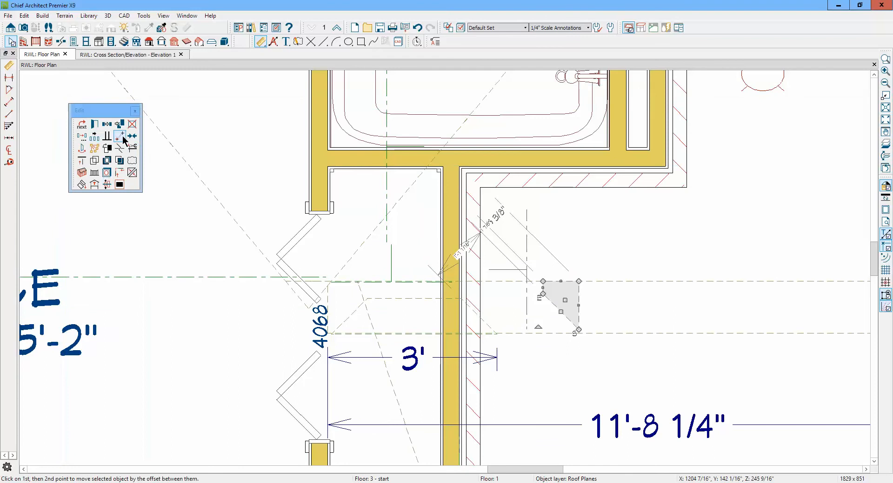
click(577, 331)
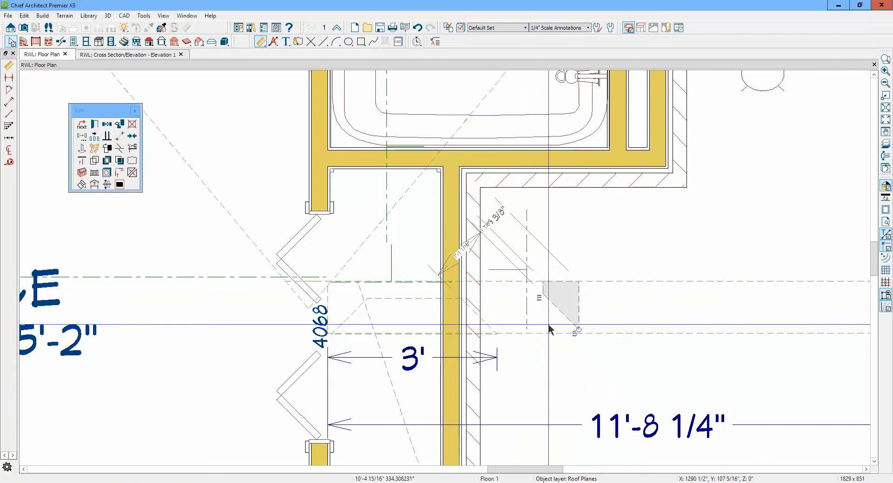
click(496, 334)
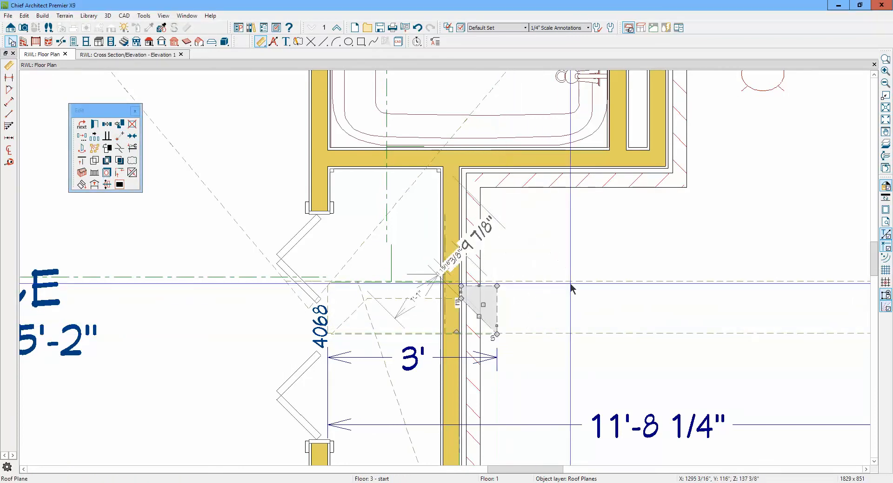
key(Escape)
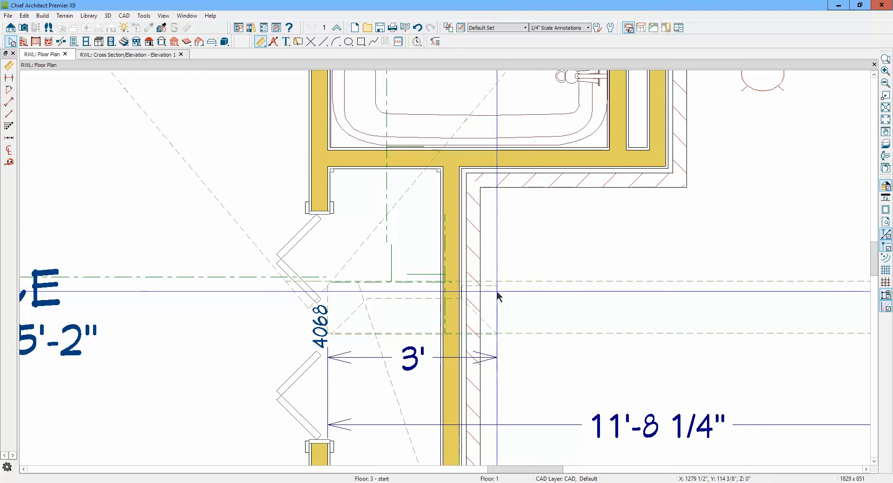
In the elevation view, lock the pitch of the office-side return's front roof plane and set its fascia top height to 158 1/2"
key(ctrl+Tab)
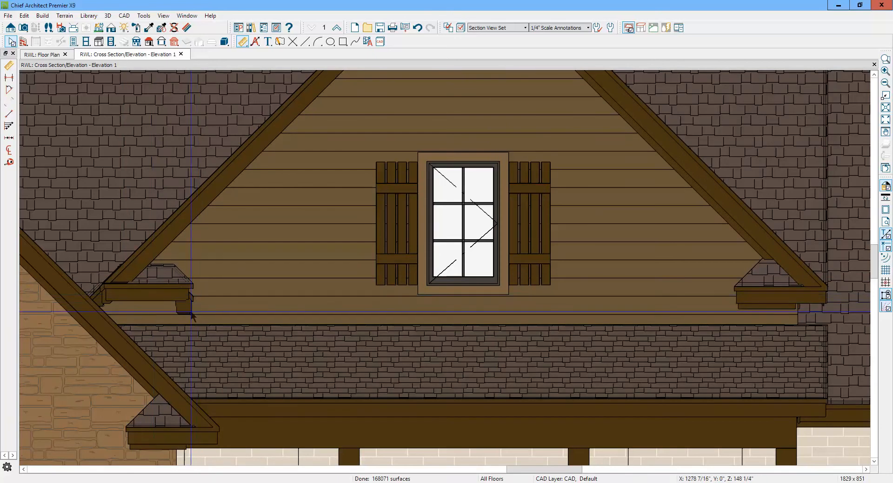
click(158, 294)
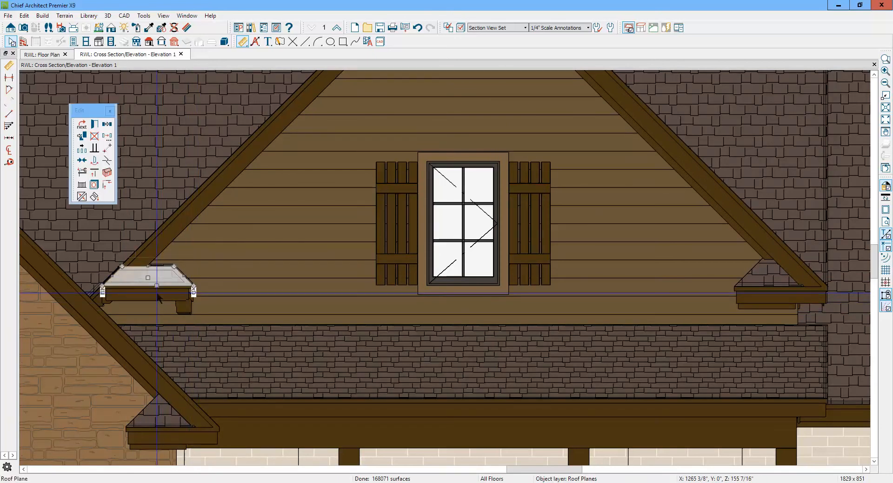
click(95, 126)
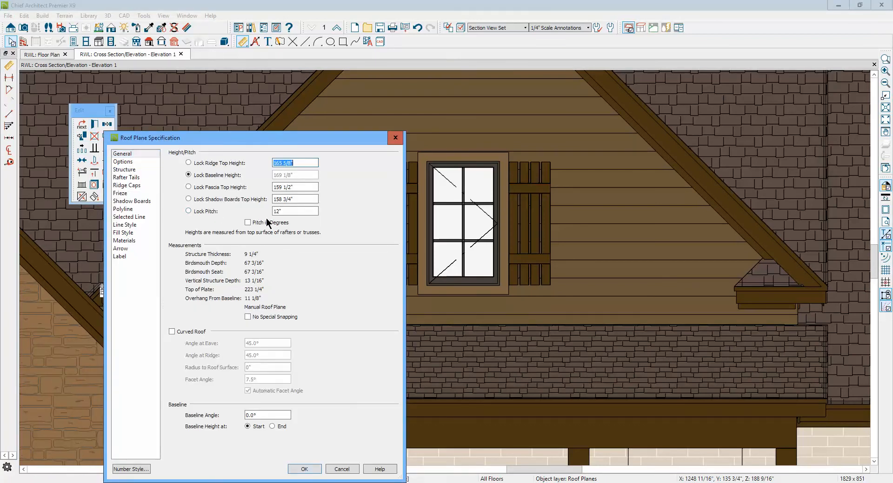
click(188, 211)
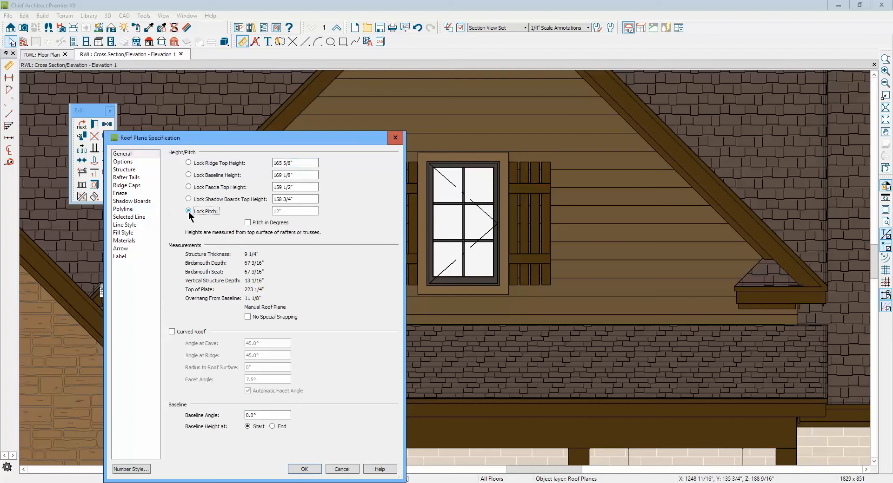
click(291, 199)
text(8)
click(311, 468)
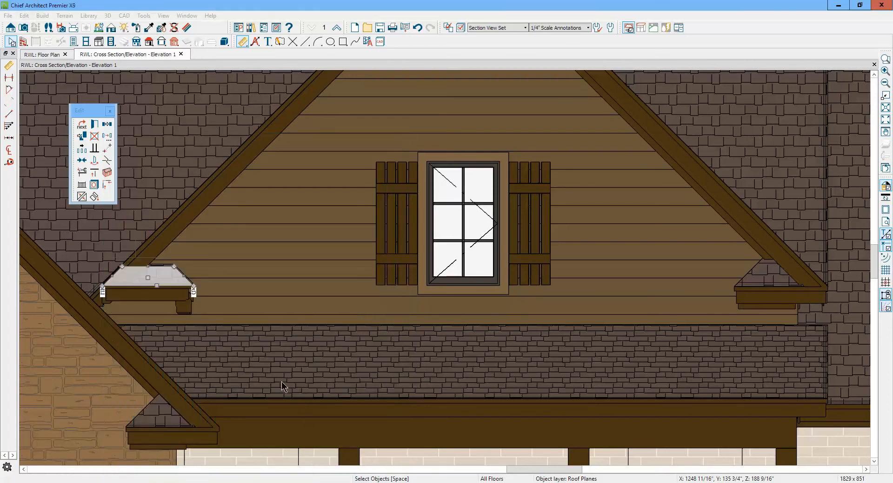
Lock the pitch of the return's end roof plane and raise its fascia top height to line up with the front plane
click(185, 307)
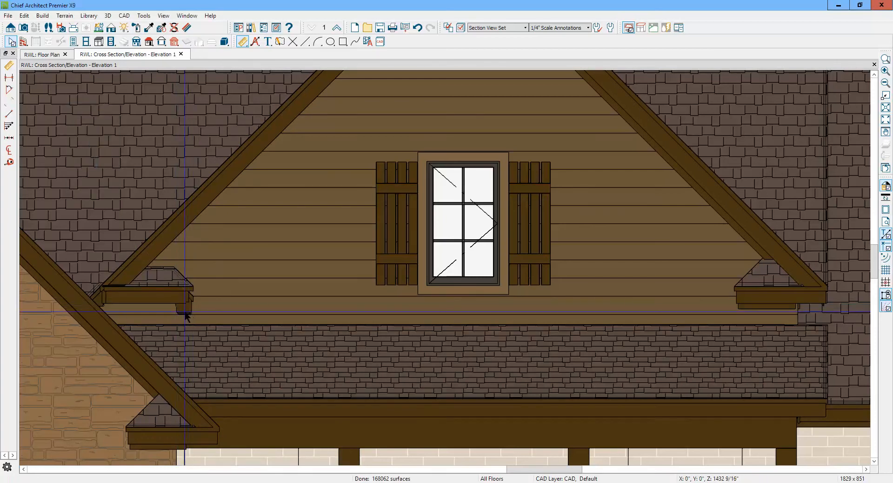
click(95, 124)
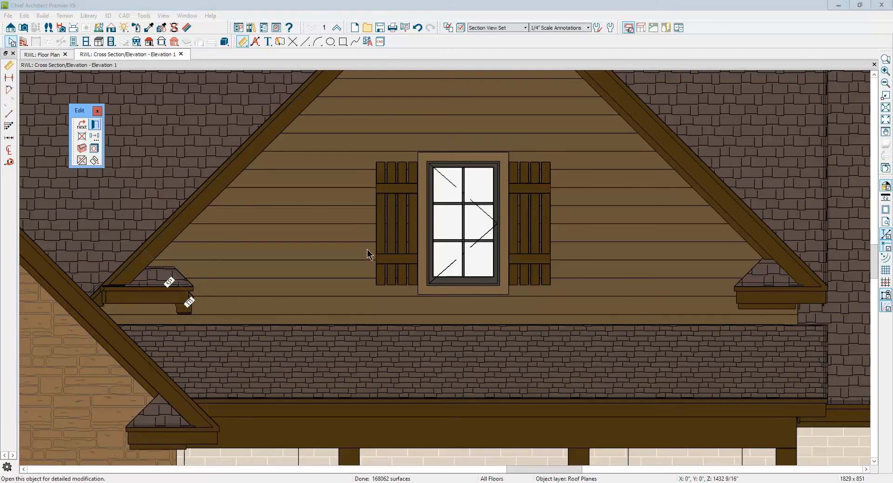
click(188, 212)
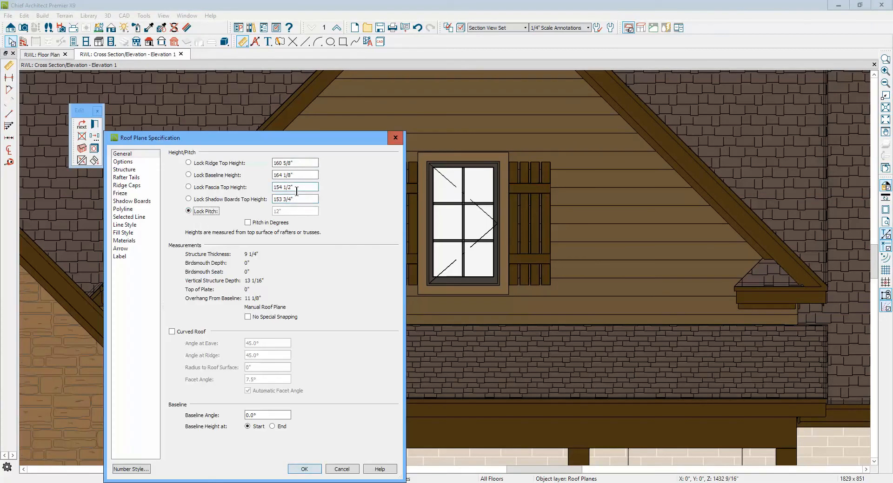
drag(296, 188, 274, 181)
text(8 1/)
click(304, 470)
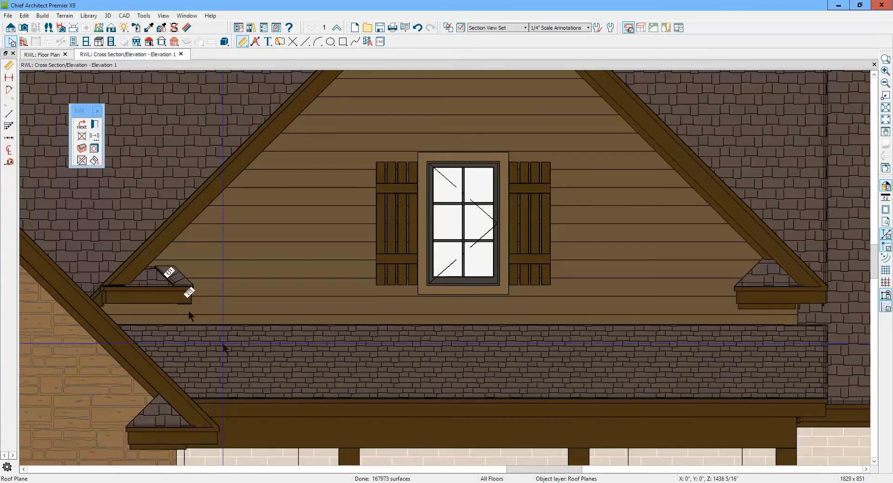
Set the front roof plane's fascia top height to 158 1/4" with its pitch locked
click(166, 294)
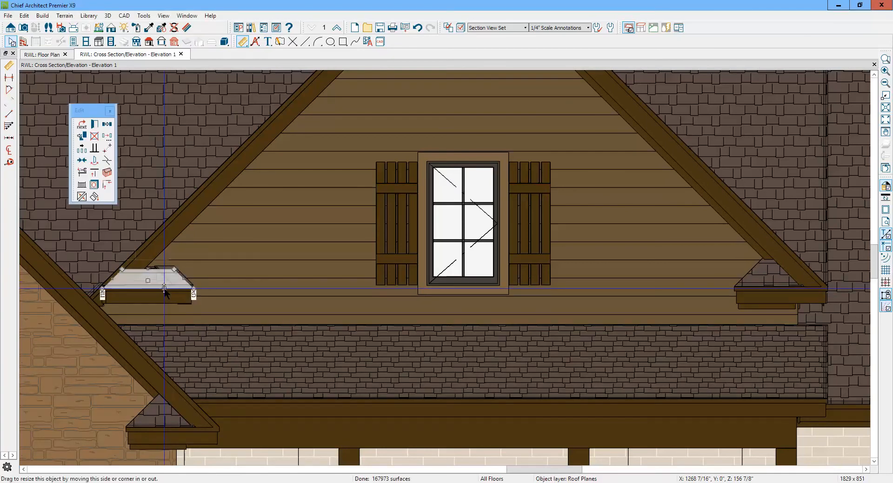
click(95, 127)
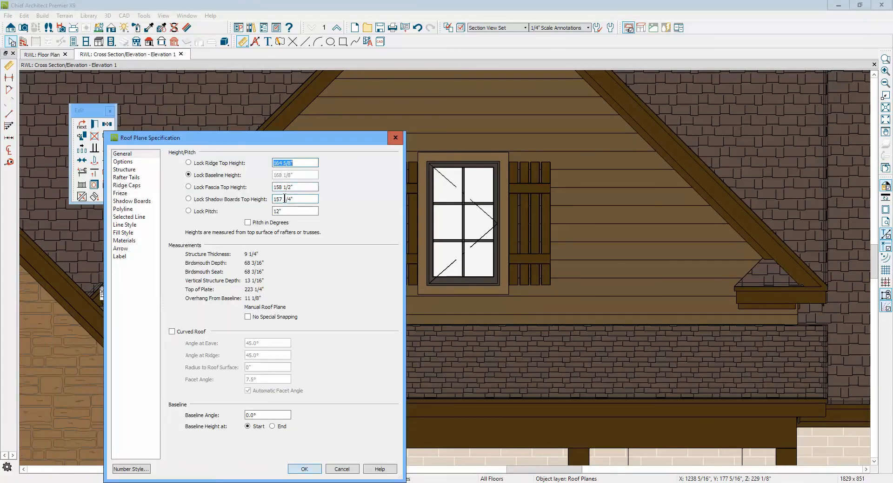
click(197, 211)
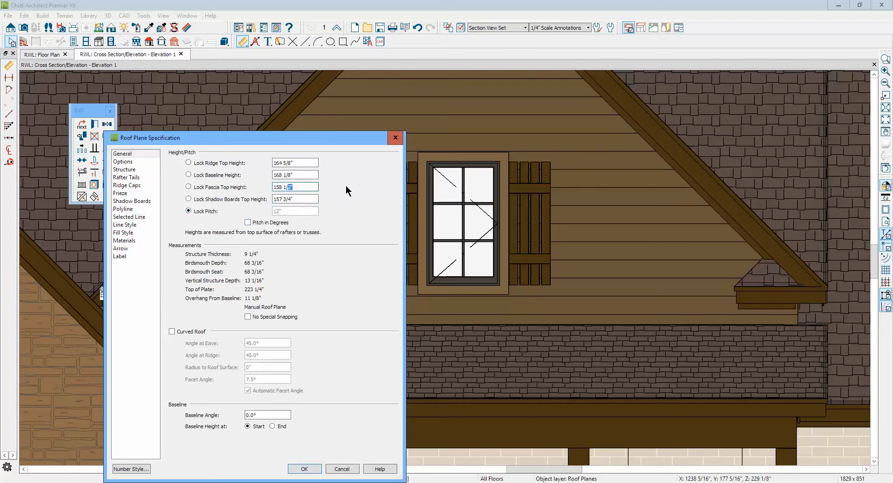
text(4)
click(316, 470)
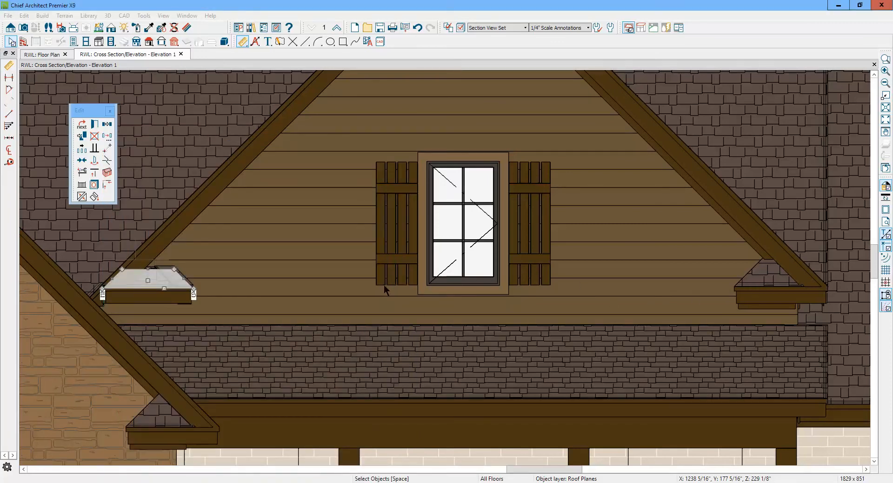
click(352, 298)
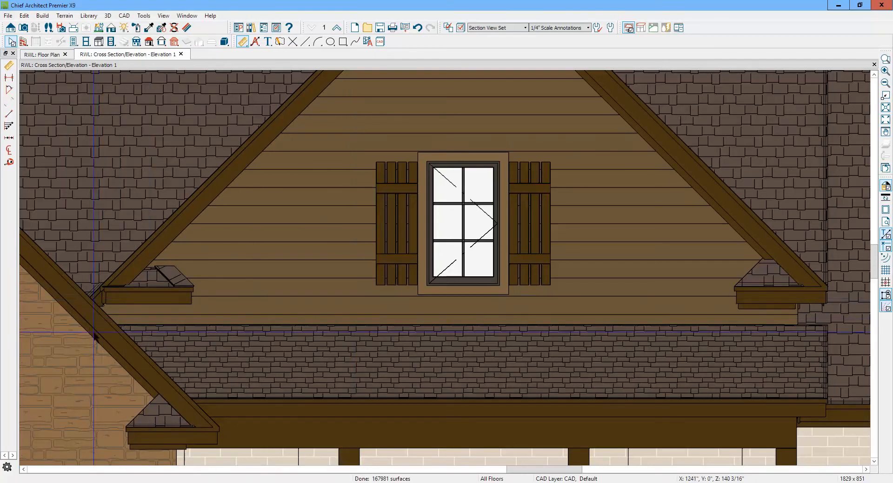
Examine the roof planes and baseline meeting behind the office-side return in the floor plan, comparing them with the elevation view
key(ctrl+Tab)
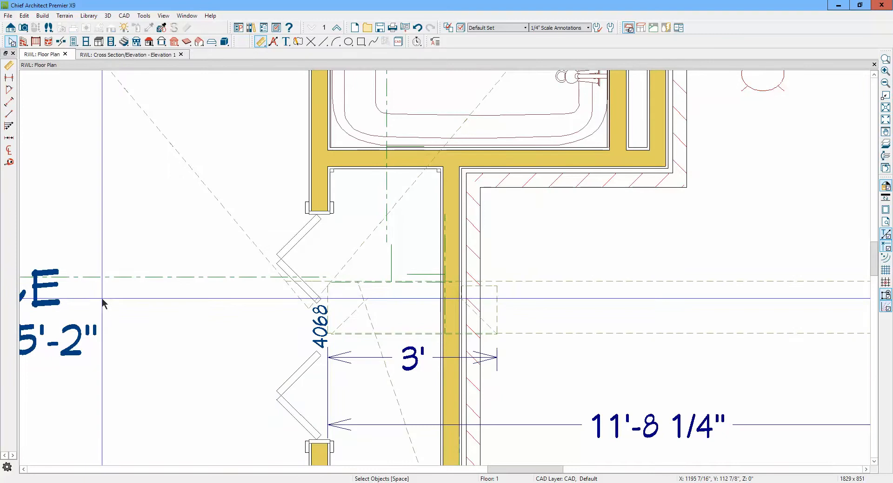
scroll(406, 273, down, 2)
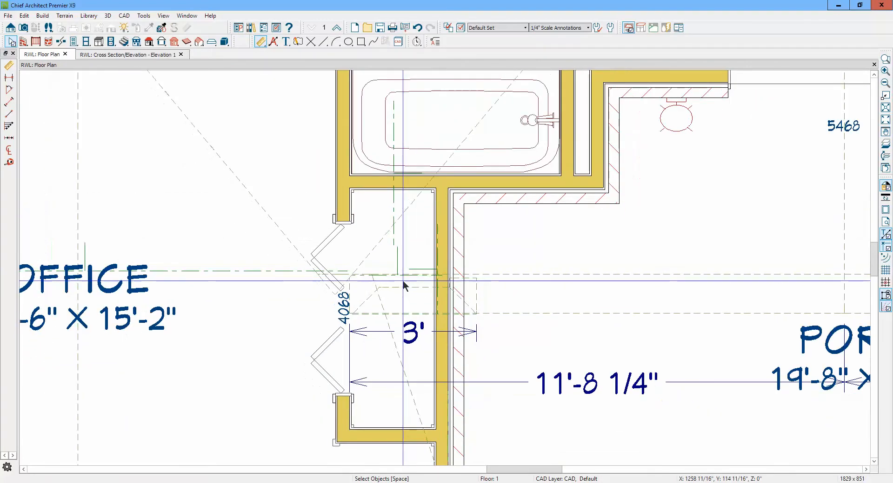
scroll(367, 288, up, 4)
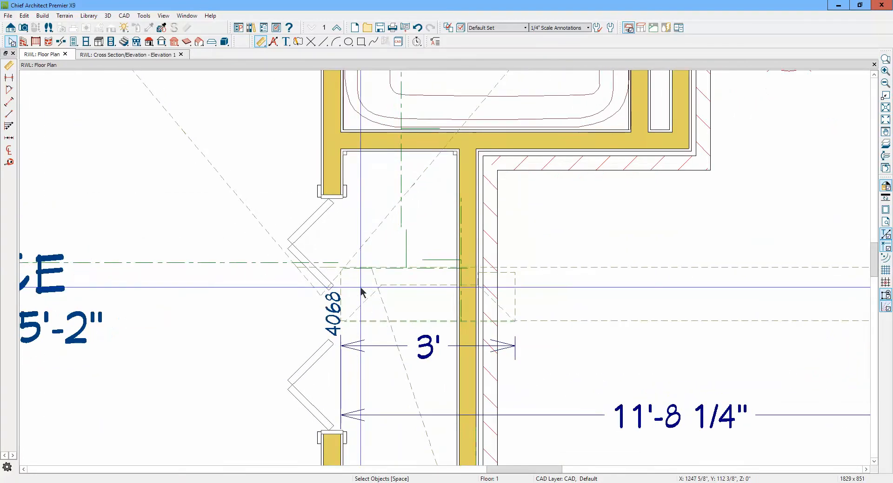
click(377, 239)
key(Escape)
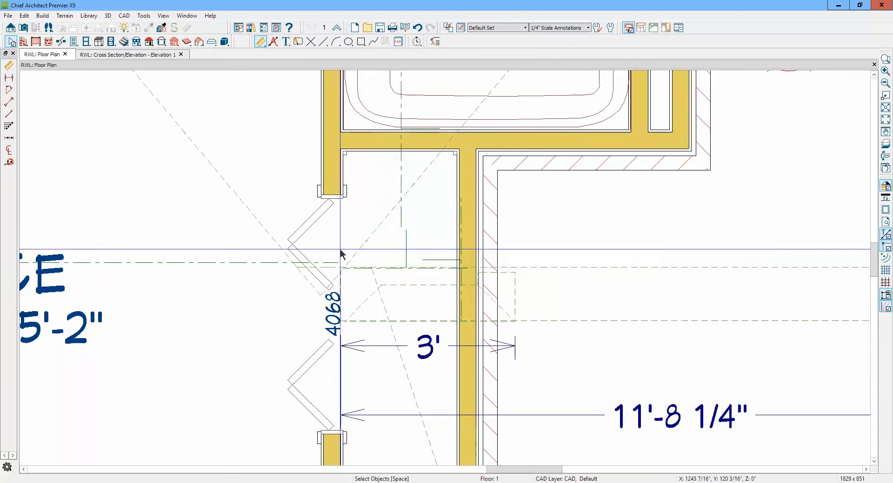
click(274, 262)
scroll(273, 262, down, 3)
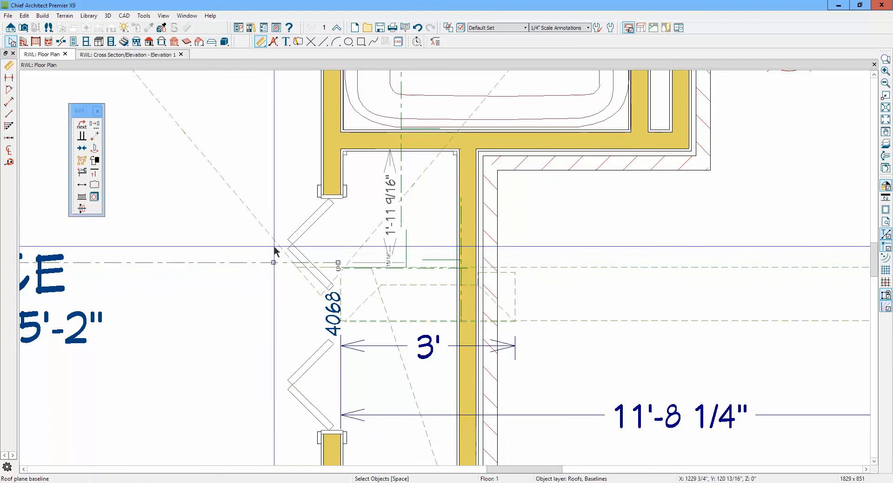
key(Escape)
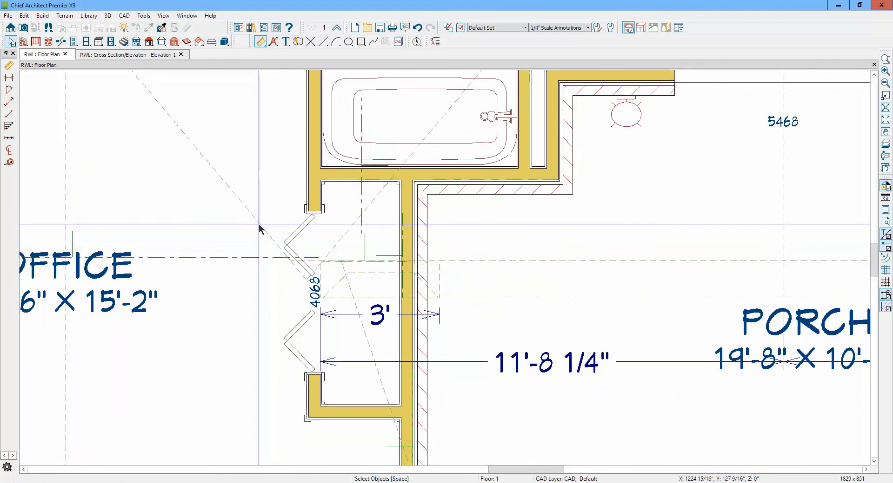
click(261, 227)
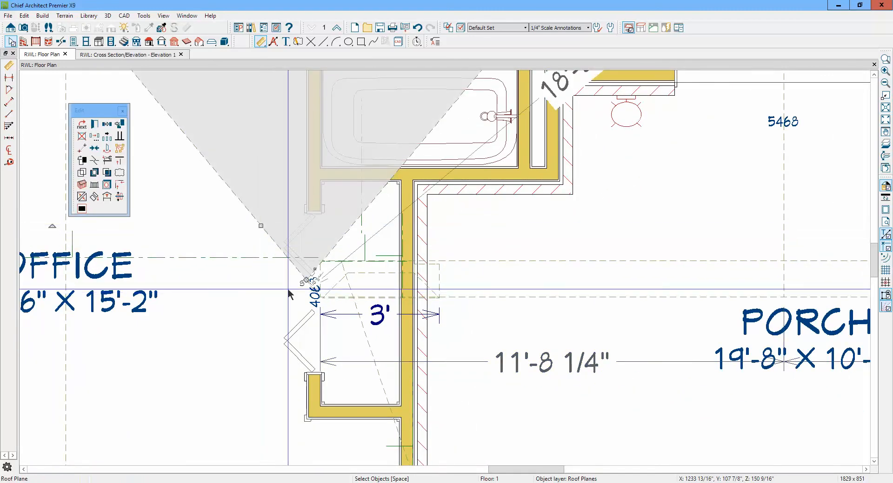
scroll(273, 235, up, 5)
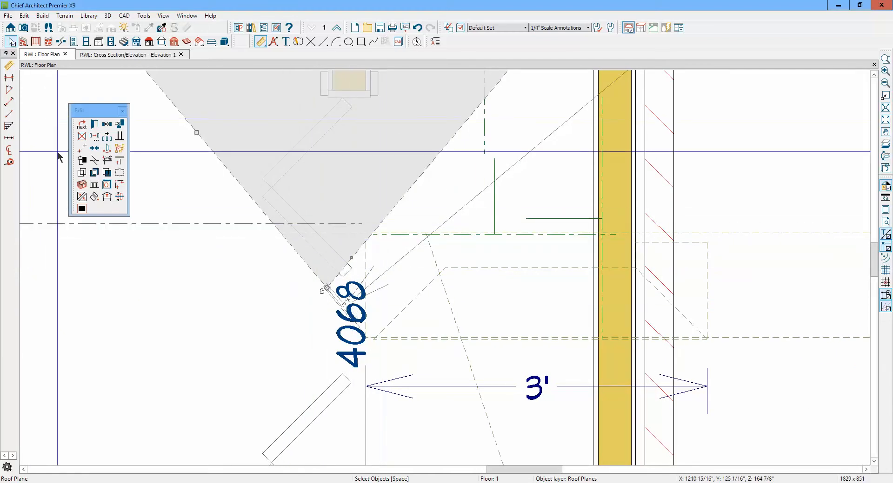
click(145, 169)
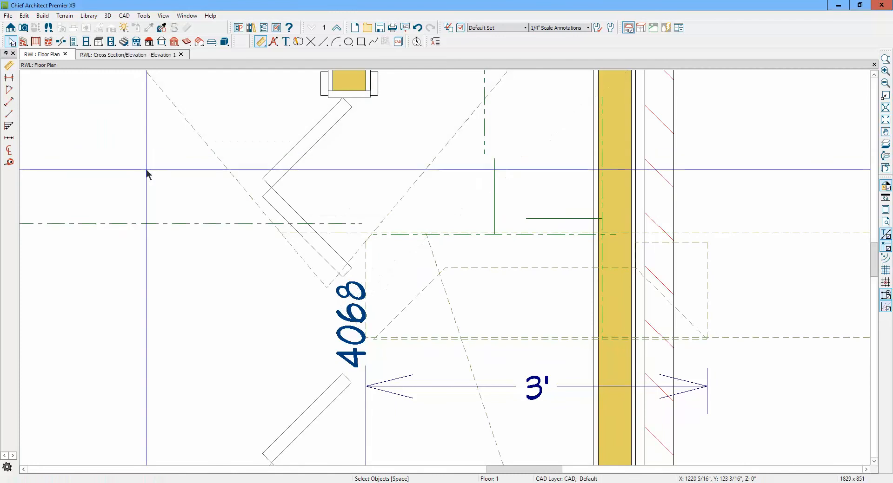
key(ctrl+Tab)
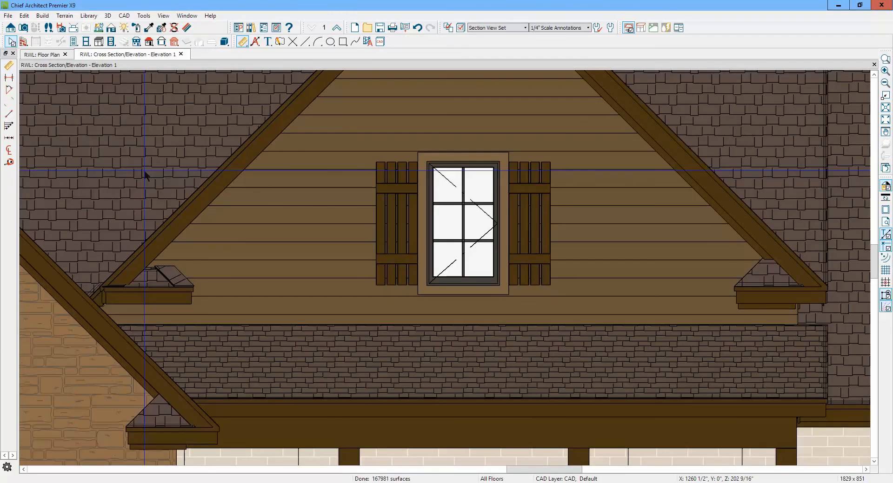
key(ctrl+Tab)
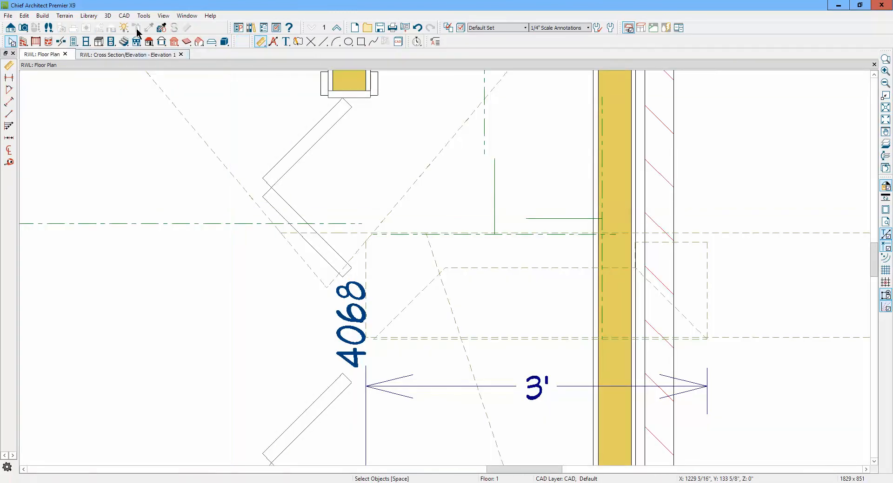
Create a perspective full overview and examine the outer corner of the office-side return where it meets the surrounding roof planes
click(23, 27)
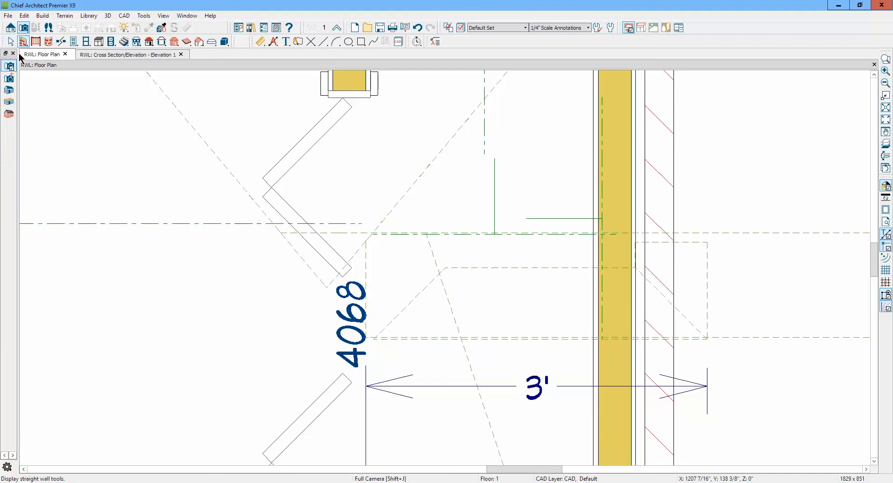
click(9, 91)
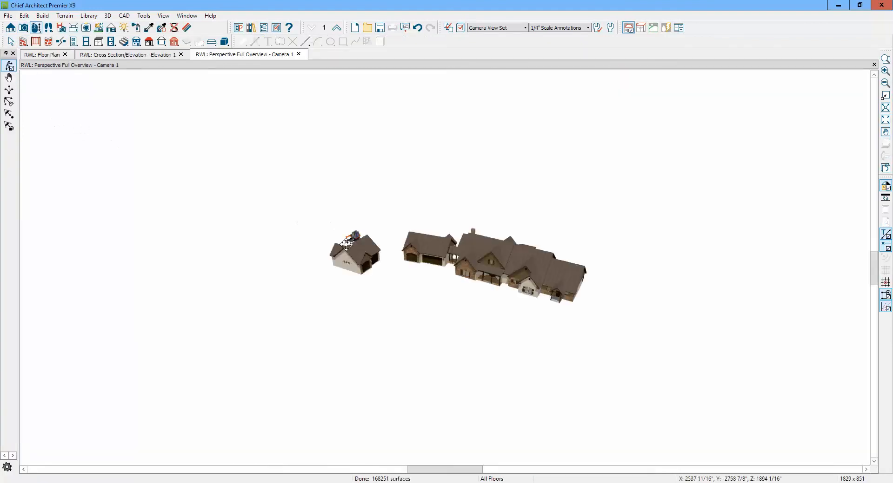
scroll(480, 240, up, 10)
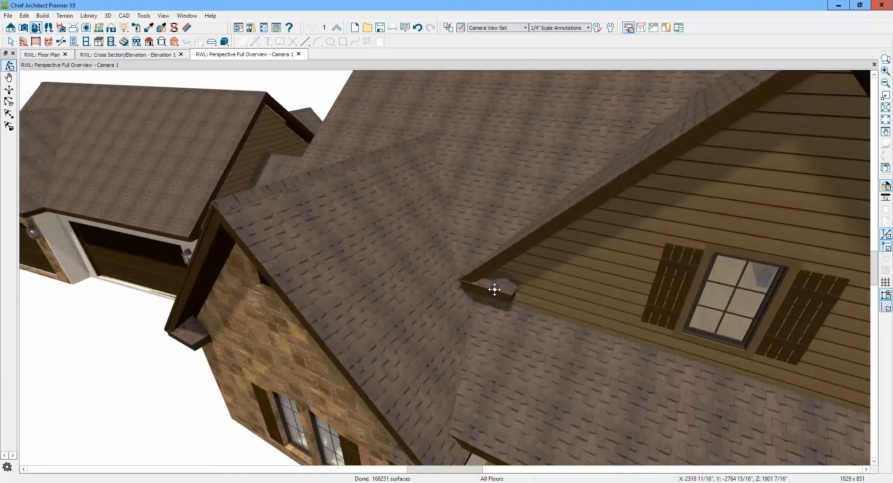
scroll(494, 289, up, 3)
drag(381, 255, 387, 267)
scroll(441, 284, up, 2)
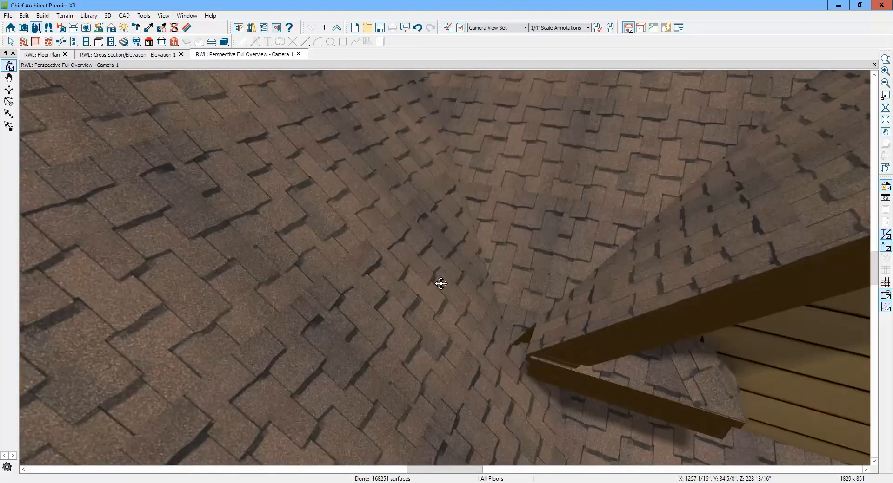
key(space)
scroll(518, 343, up, 3)
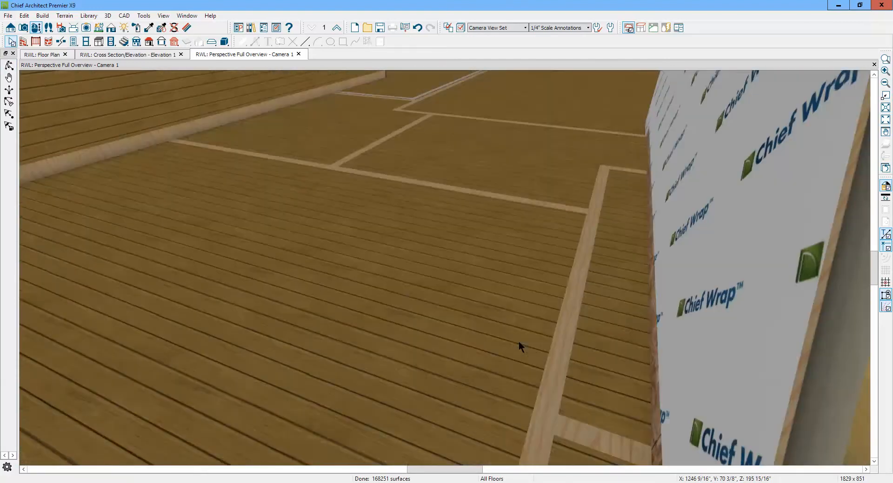
scroll(518, 343, down, 3)
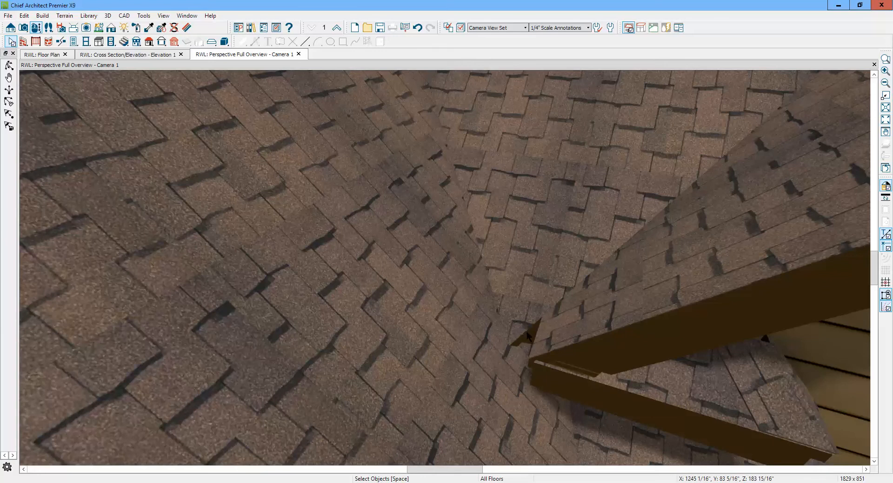
In the floor plan, add a break to the main roof plane's sloping edge at the return's back outer corner
key(ctrl+Tab)
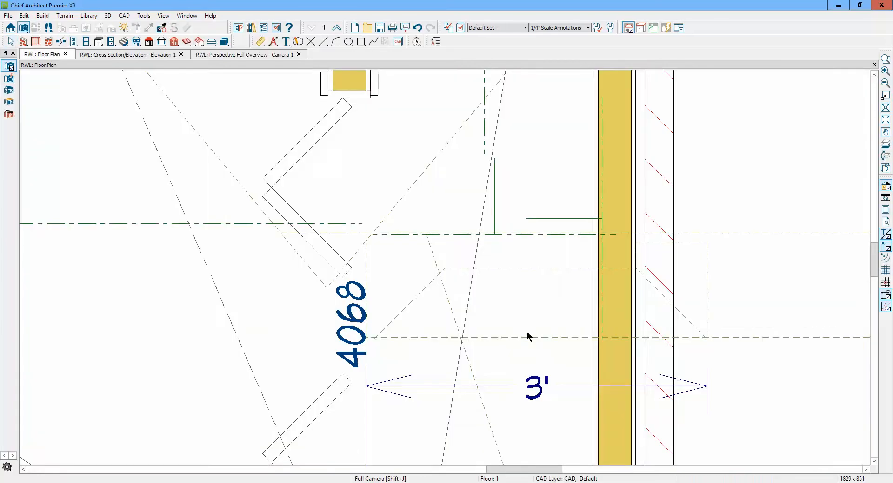
click(312, 274)
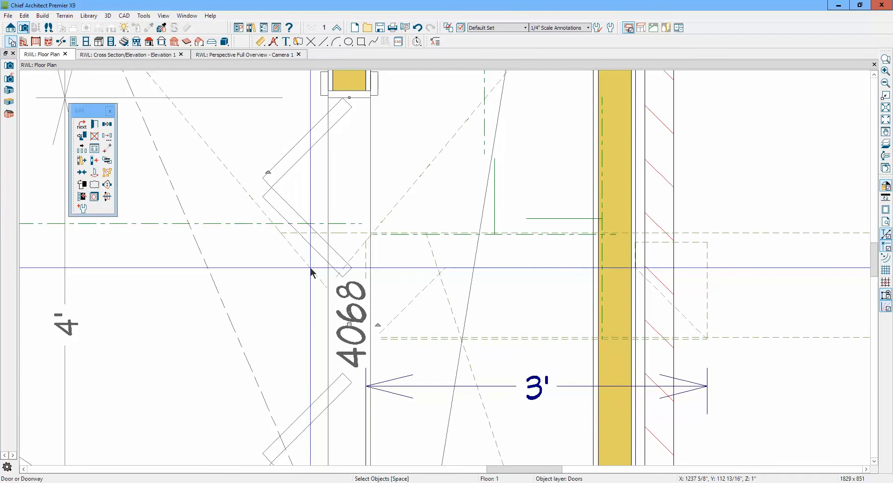
click(311, 272)
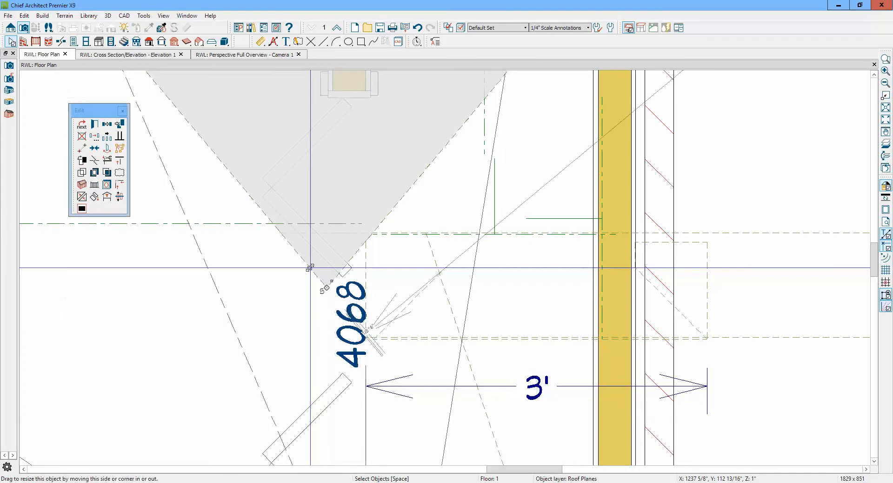
click(95, 162)
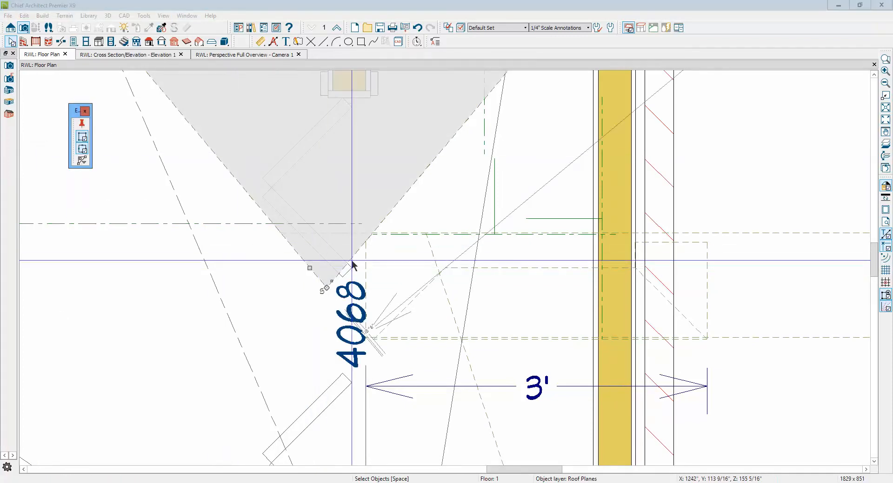
click(367, 240)
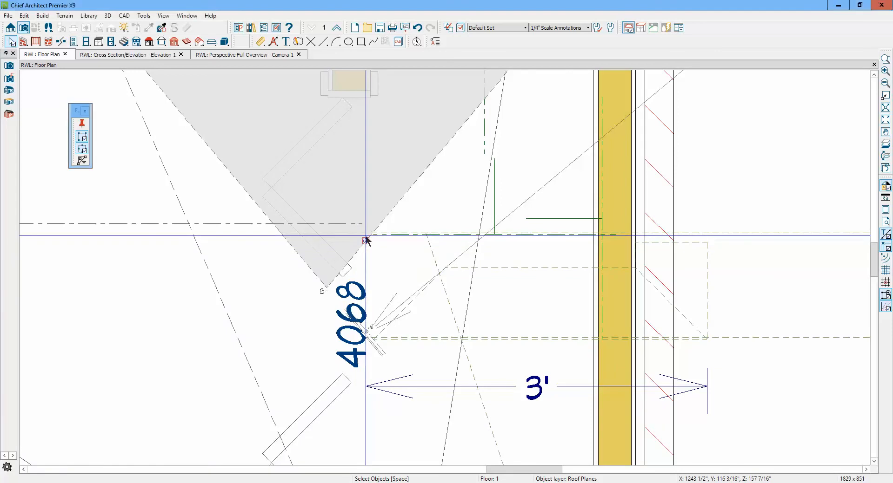
click(367, 240)
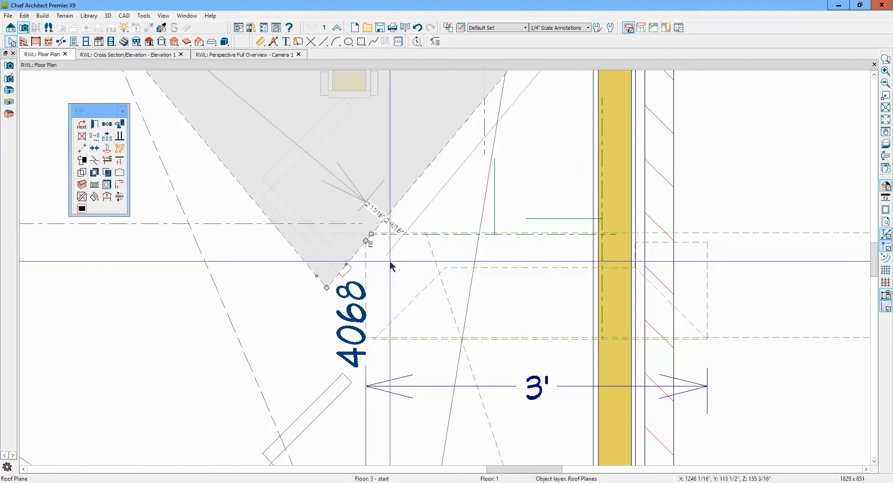
Add a second break below the first and stretch the main roof plane's tip to a square corner along the return's outer end
click(95, 162)
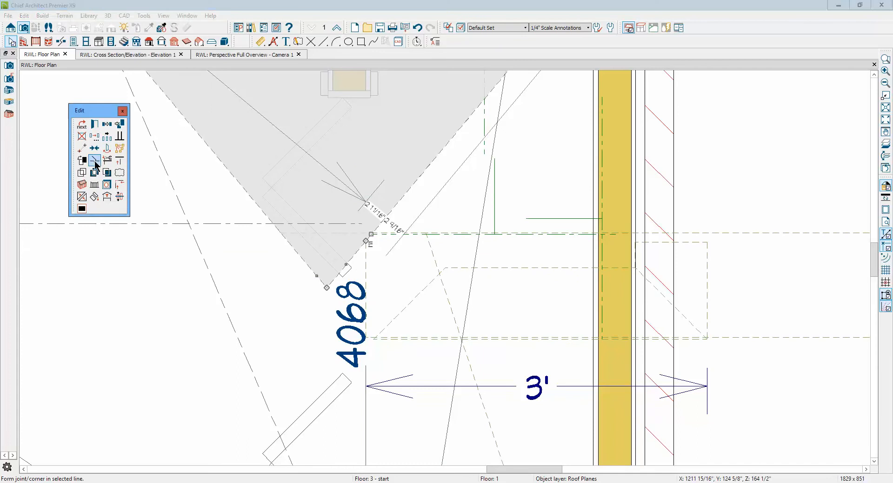
click(356, 260)
click(356, 260)
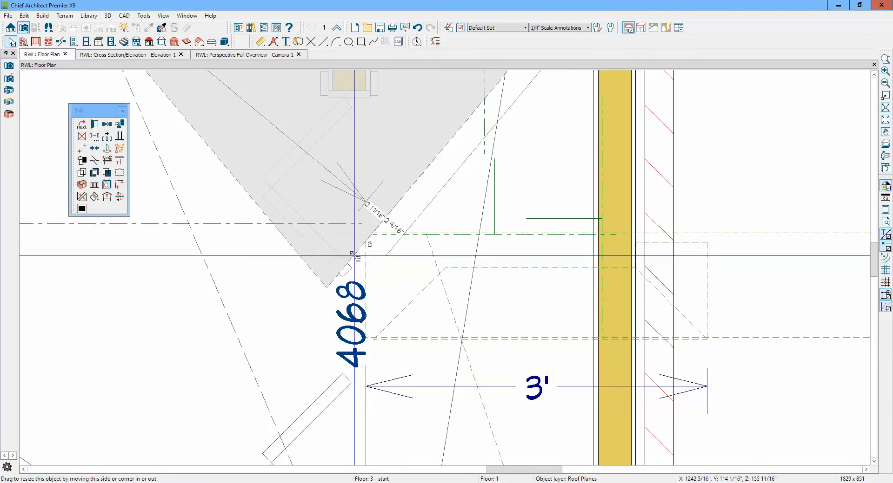
drag(355, 256, 365, 283)
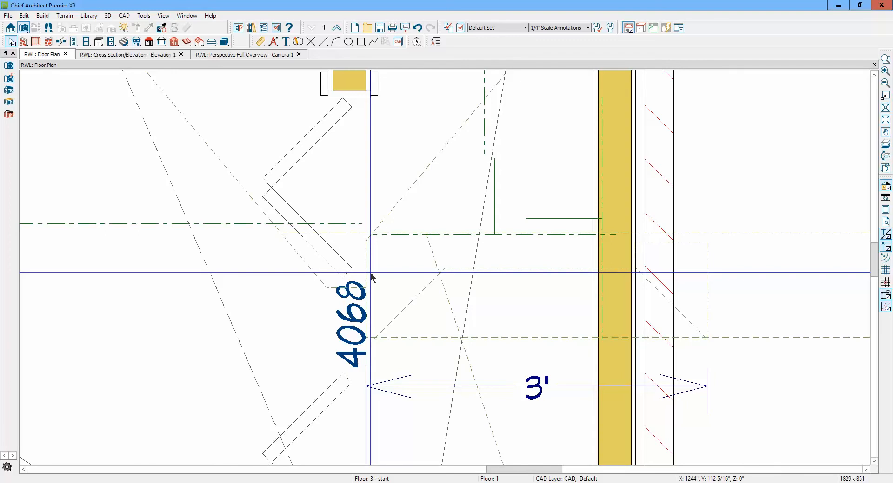
In the perspective view, pull the main roof plane's short lower edge up the slope by about 2", and again by about 2 7/8"
key(ctrl+Tab)
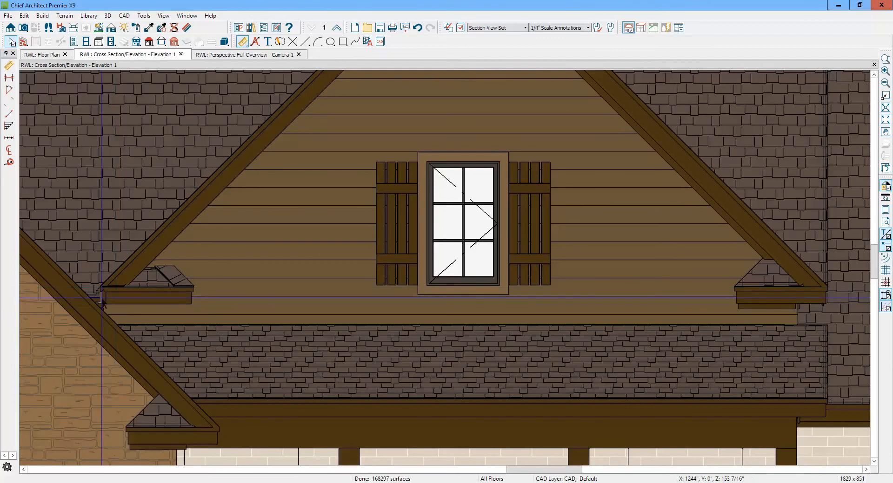
key(ctrl+Tab)
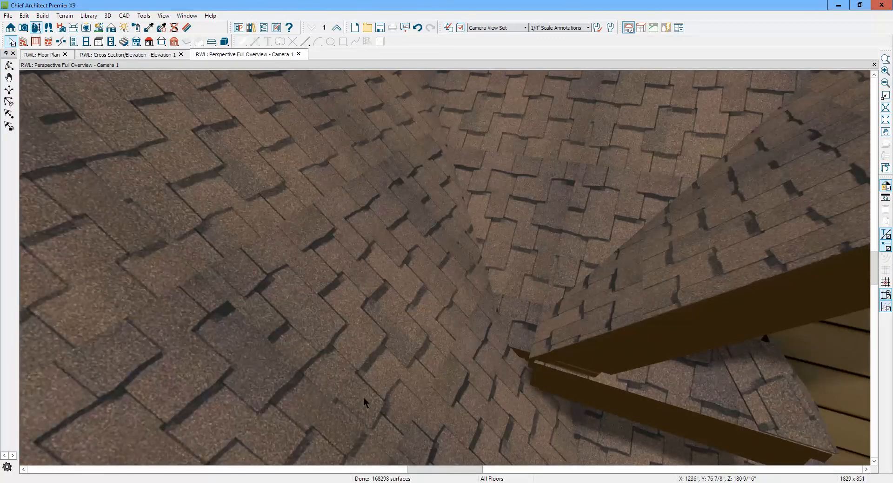
click(524, 353)
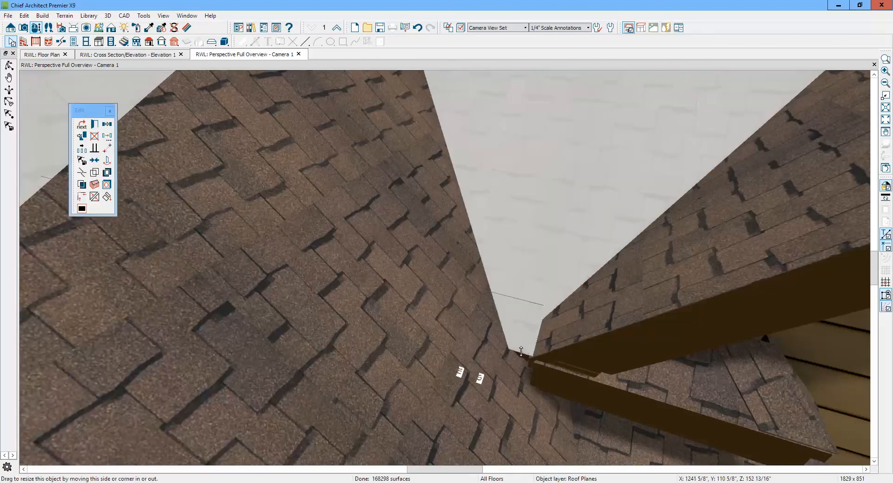
drag(521, 343, 521, 337)
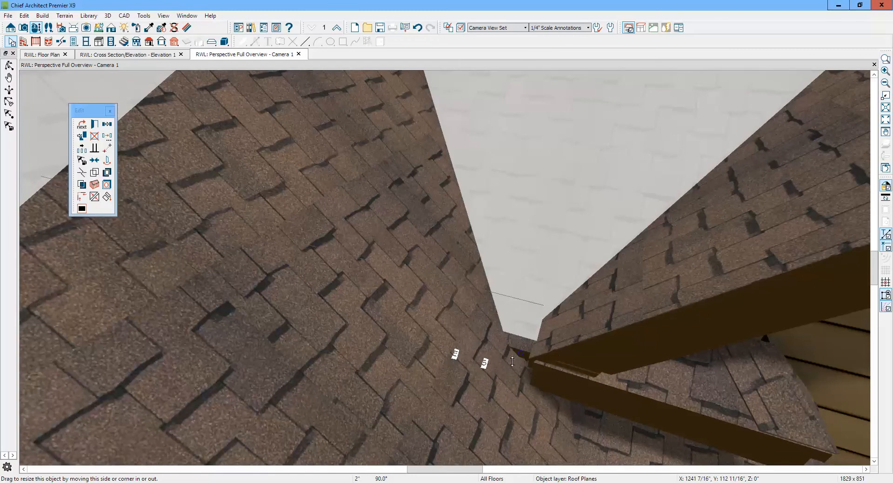
key(Escape)
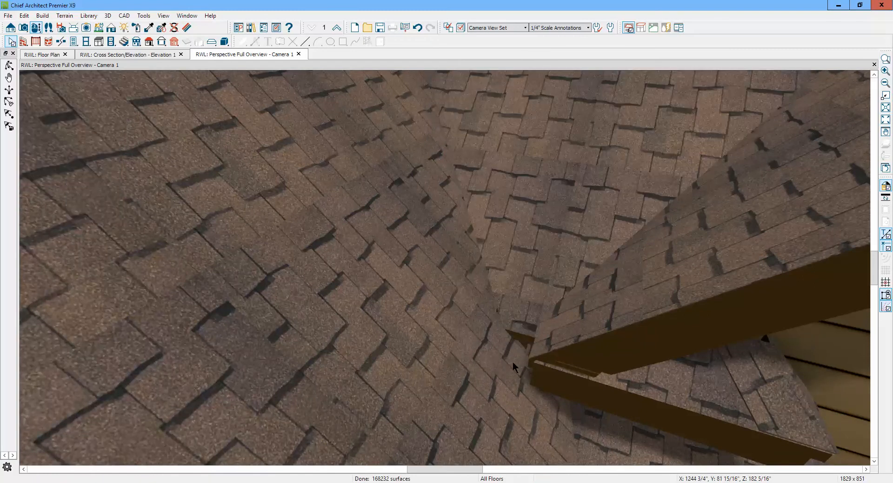
click(521, 341)
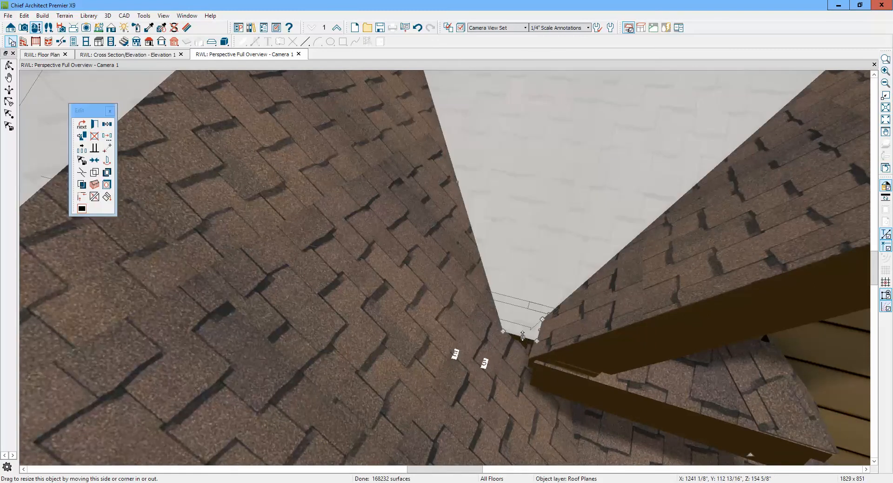
drag(522, 332, 520, 315)
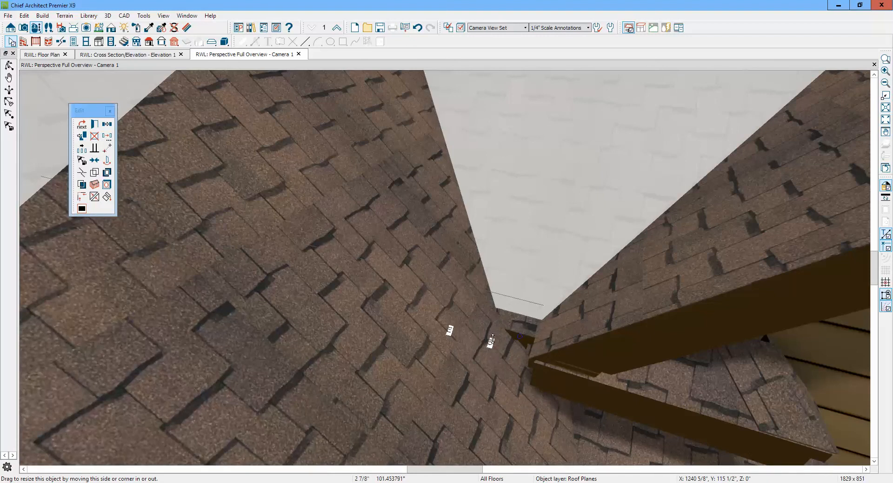
key(Escape)
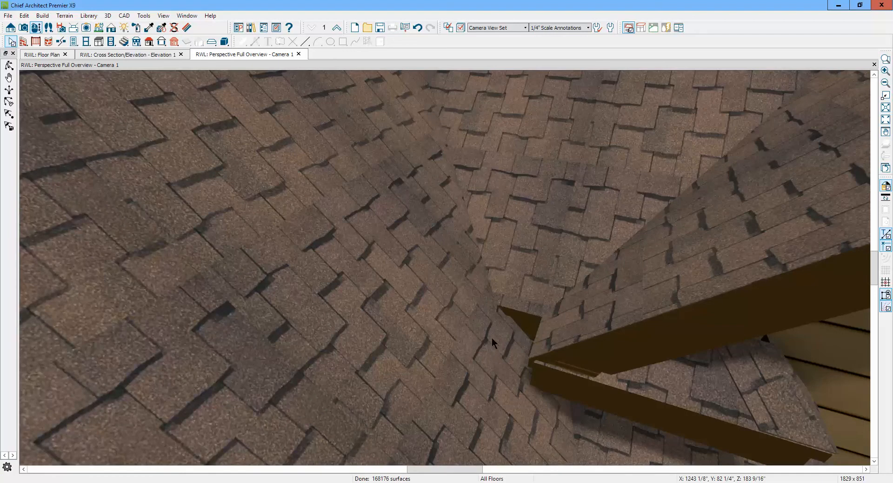
Examine the main roof plane's edge at the return's outer corner, close up and from the overall front view
click(492, 338)
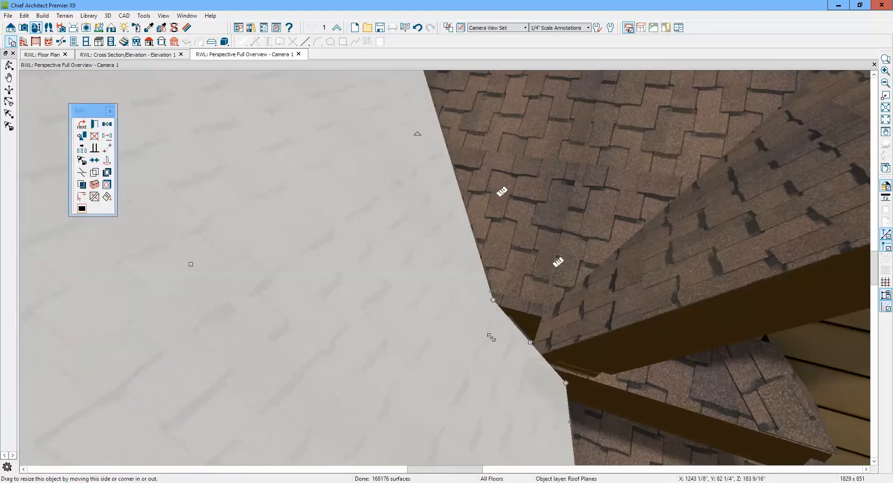
key(Escape)
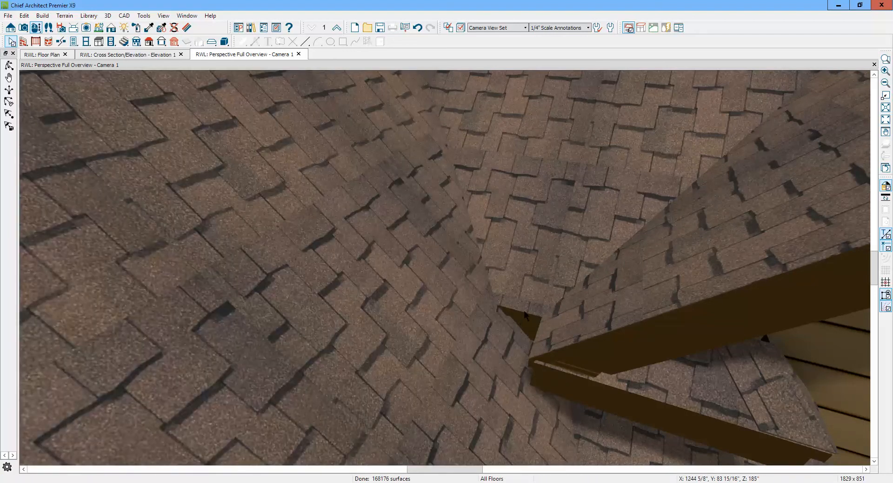
scroll(454, 197, down, 5)
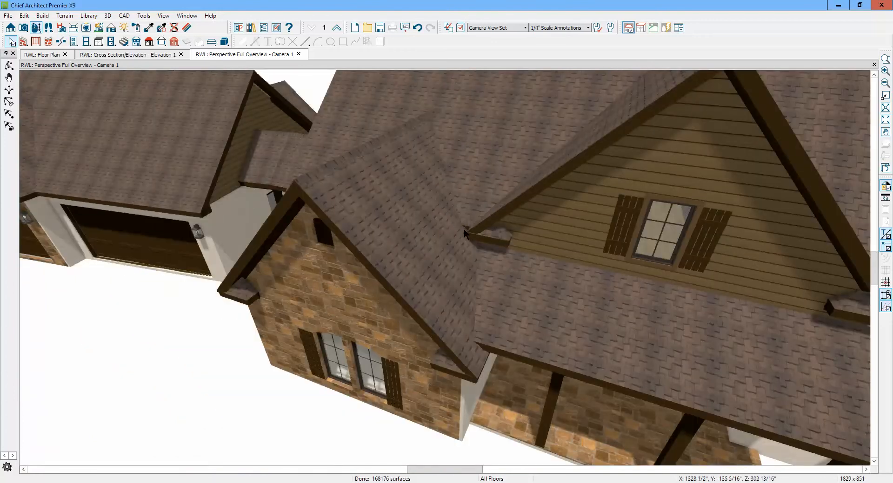
scroll(467, 234, up, 5)
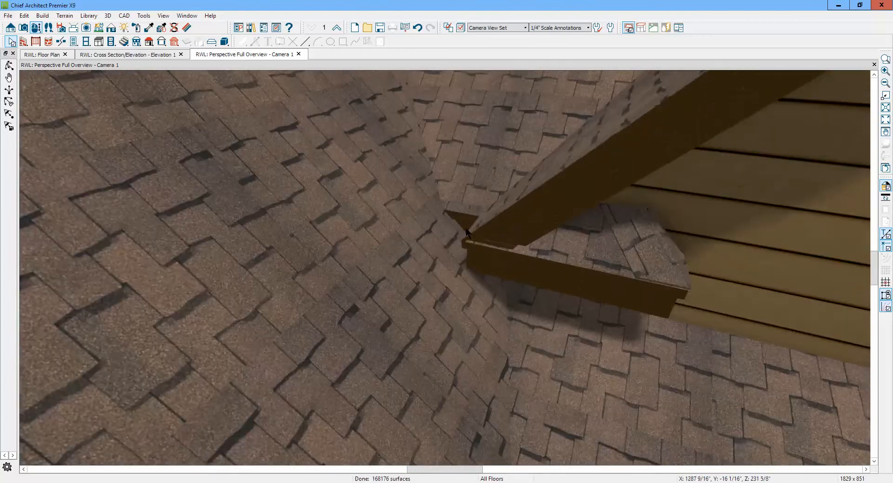
scroll(466, 231, down, 5)
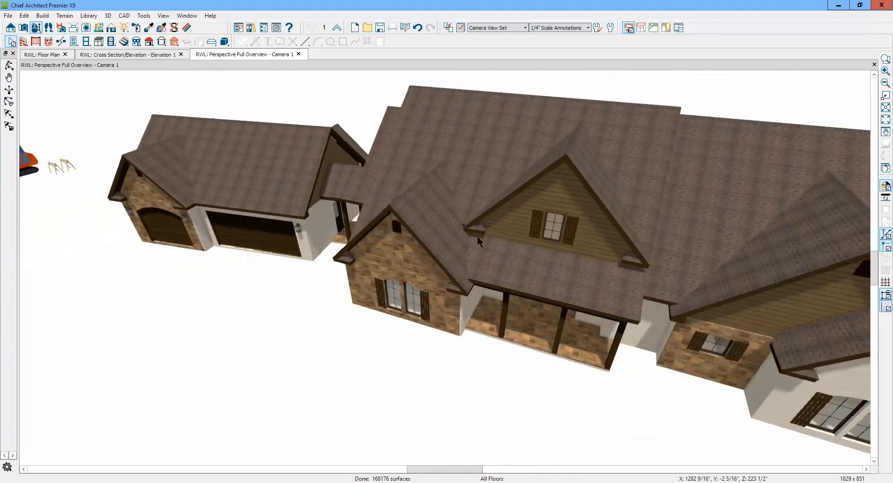
scroll(476, 236, down, 2)
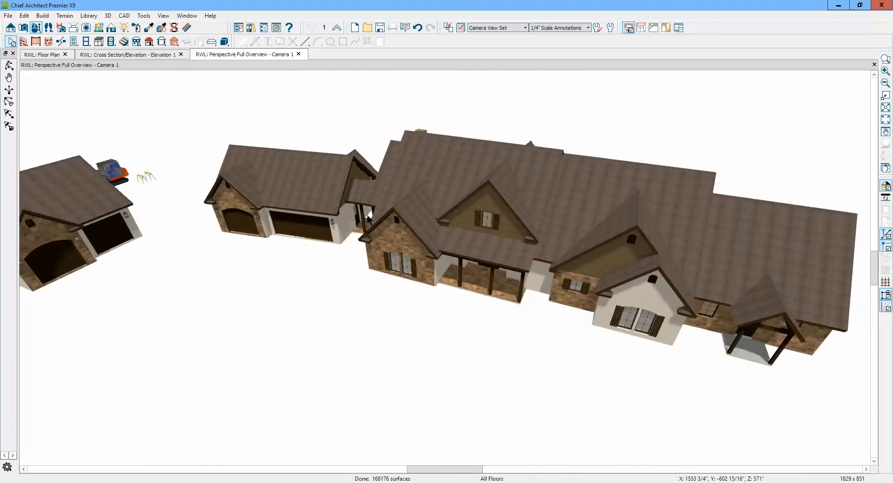
Examine the rear dormer's side wall and the opening between its siding and the main roof
click(10, 66)
drag(741, 315, 553, 300)
scroll(434, 239, up, 5)
scroll(429, 244, down, 2)
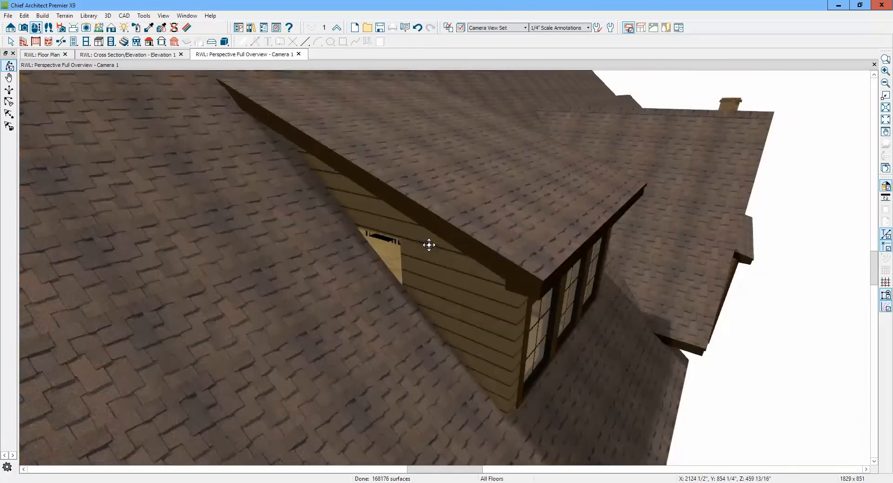
scroll(429, 245, up, 2)
key(space)
scroll(445, 280, down, 2)
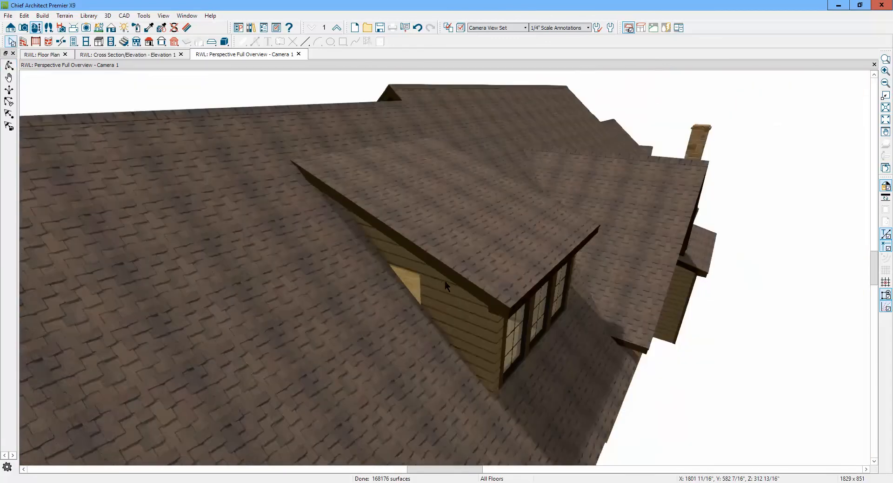
scroll(454, 317, up, 1)
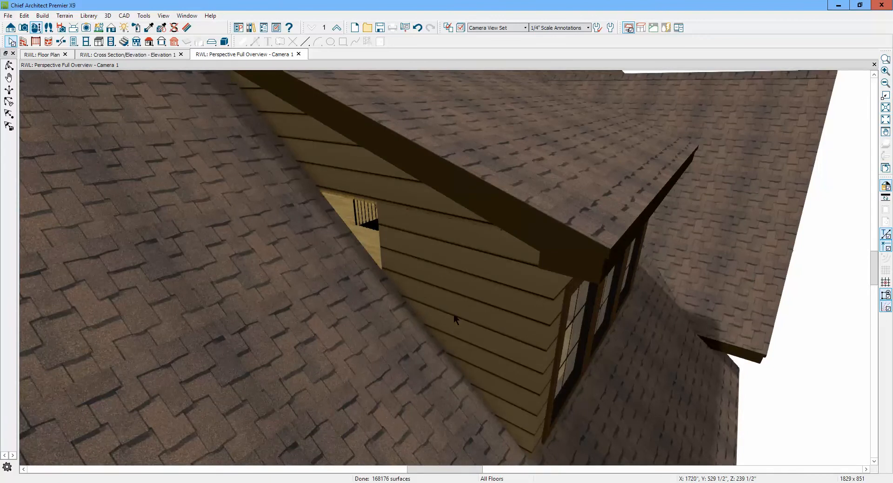
scroll(454, 320, down, 2)
scroll(455, 319, up, 3)
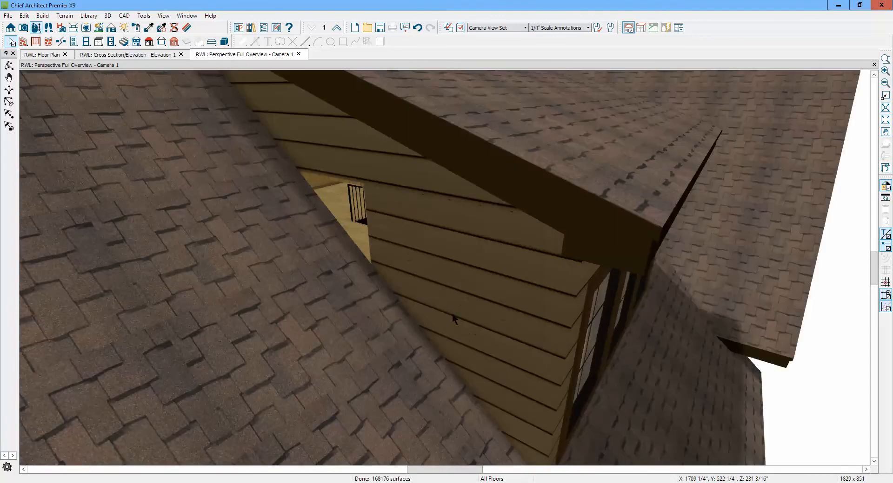
scroll(470, 302, up, 2)
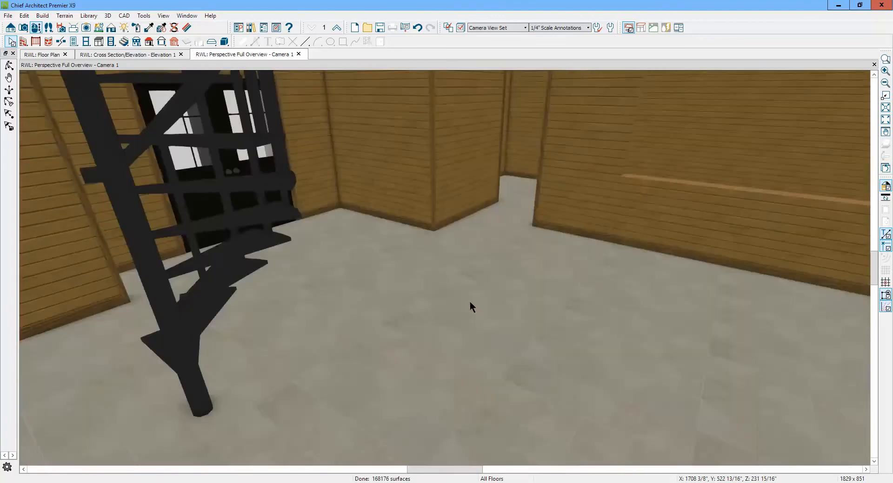
scroll(470, 302, down, 4)
scroll(470, 304, up, 3)
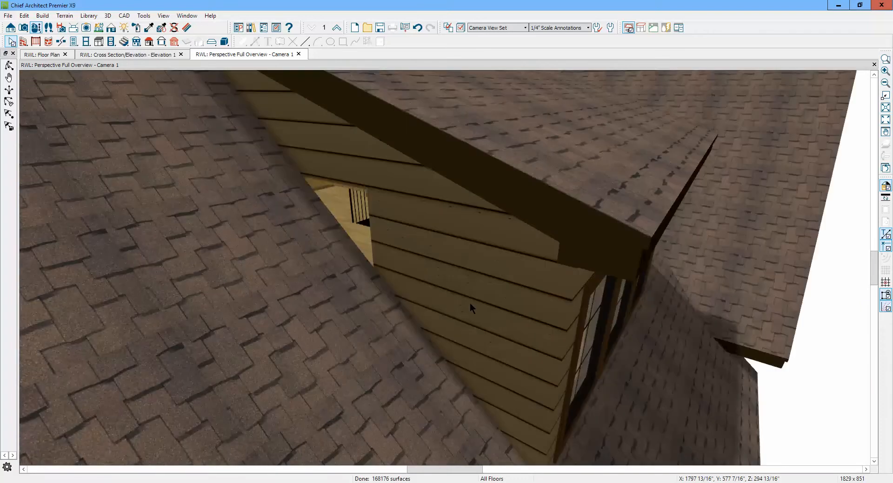
scroll(469, 304, down, 2)
scroll(469, 303, down, 3)
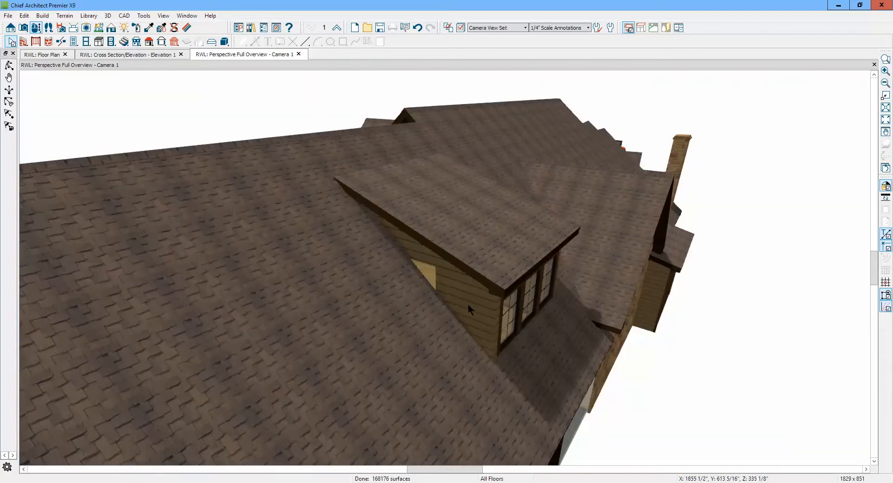
Check which wall sections form the dormer's side, selecting the lower wall and the attic wall above it
click(463, 292)
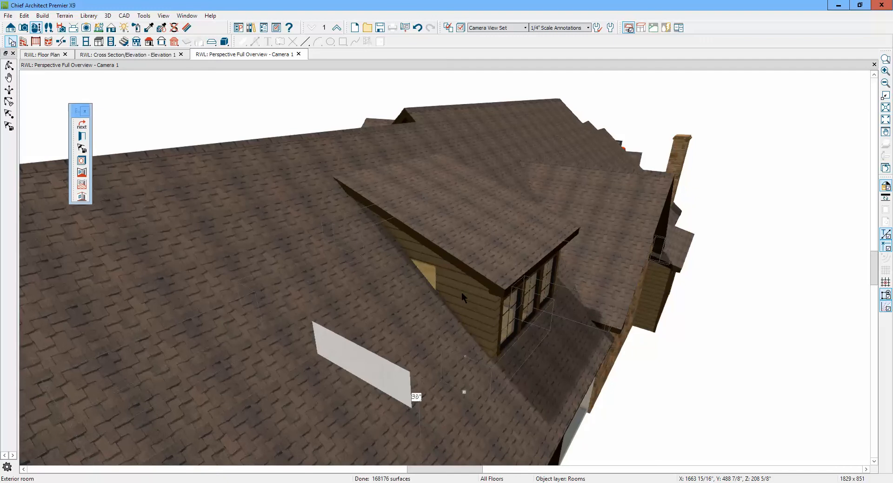
key(Tab)
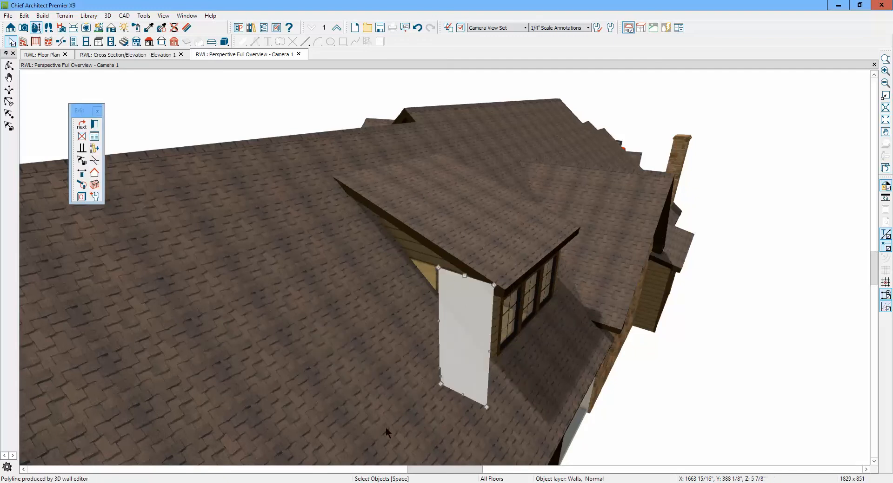
click(423, 251)
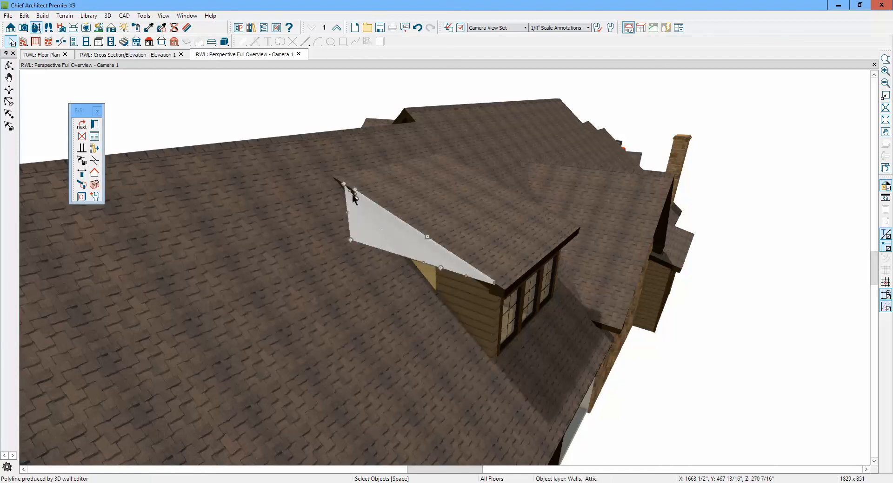
key(Delete)
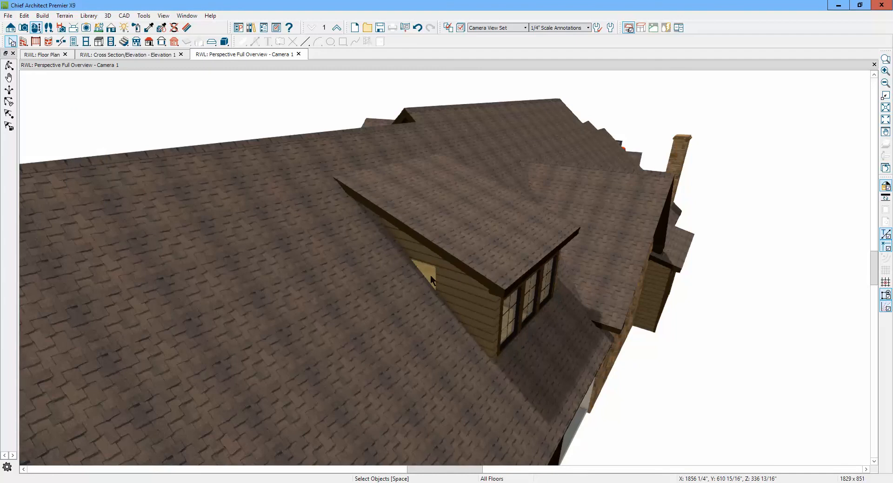
Close the cross section/elevation view and return to the floor plan around the master bedroom and living room
key(ctrl+Tab)
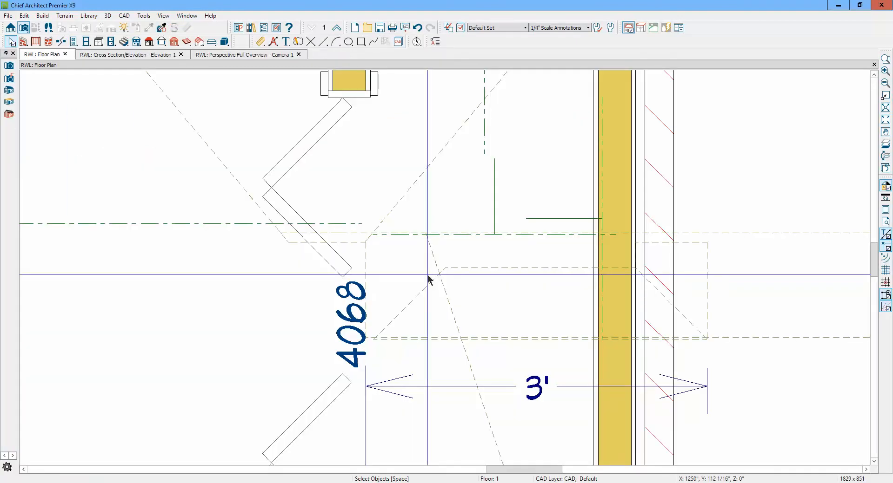
key(ctrl+Tab)
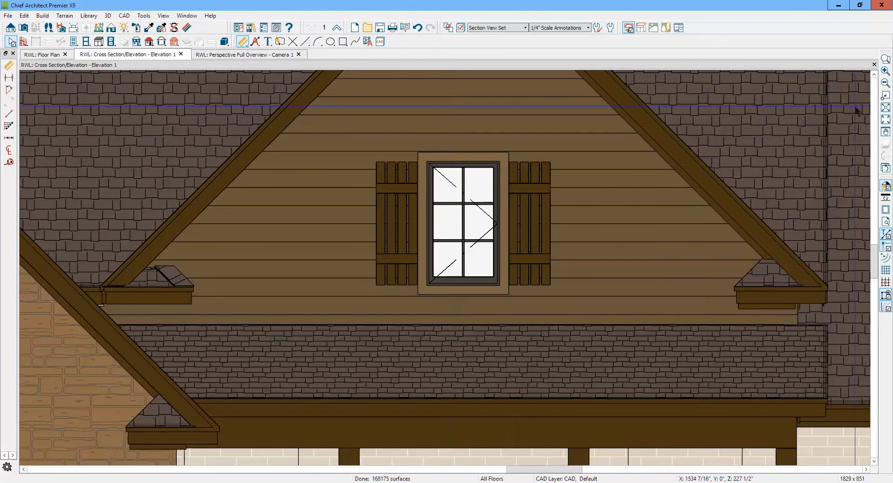
click(874, 65)
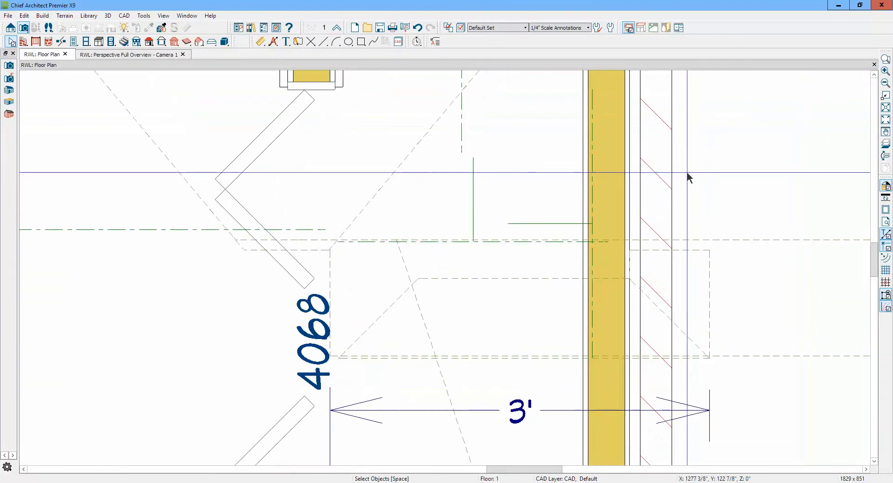
scroll(606, 202, up, 1)
scroll(642, 215, down, 2)
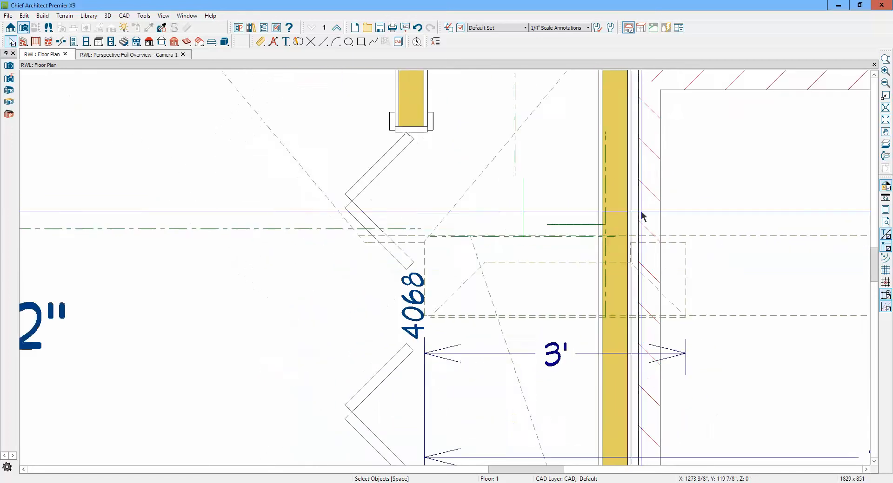
scroll(642, 215, down, 3)
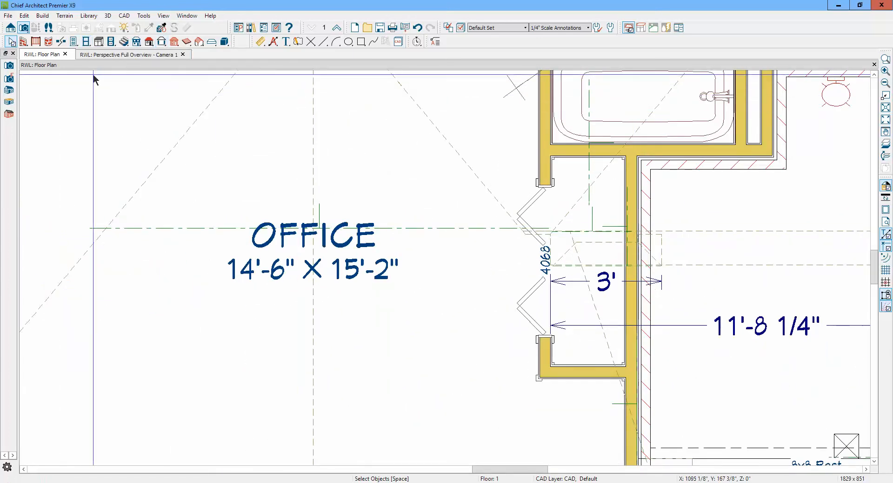
scroll(121, 113, down, 9)
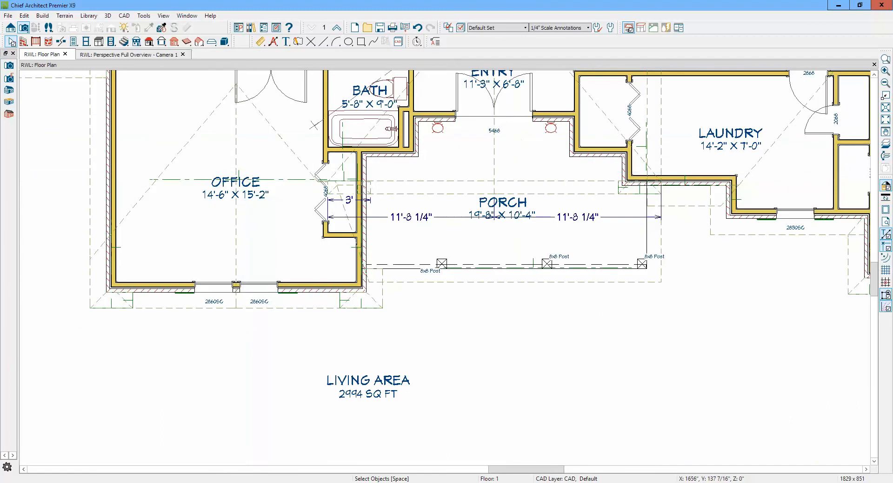
click(886, 107)
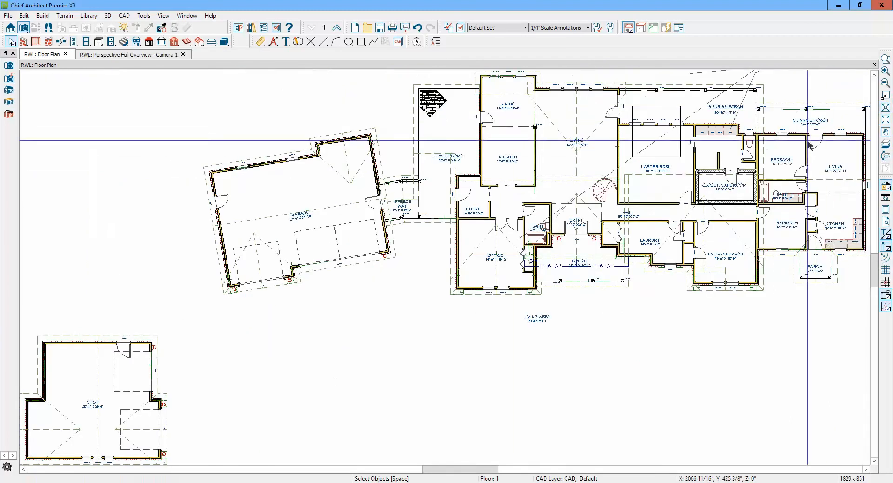
scroll(662, 112, up, 3)
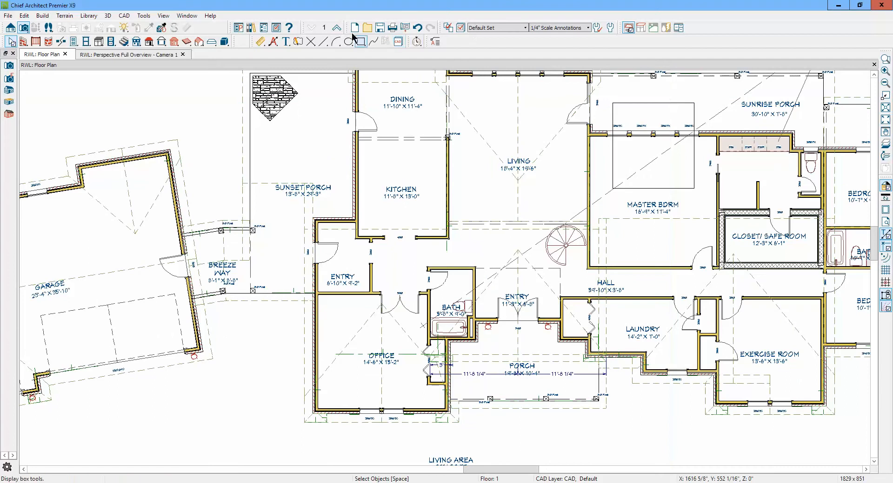
Compare the dormer's walls on floor 2 with the roof hole above the master bedroom on floor 1
click(337, 28)
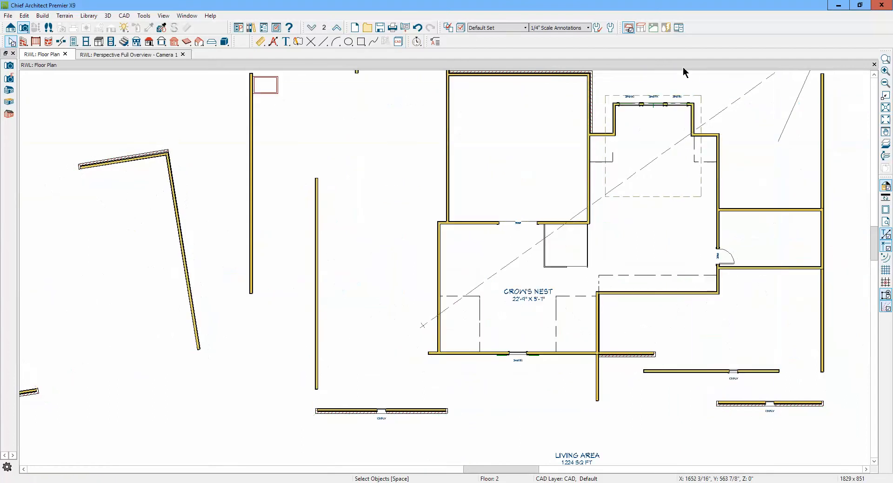
scroll(692, 74, up, 1)
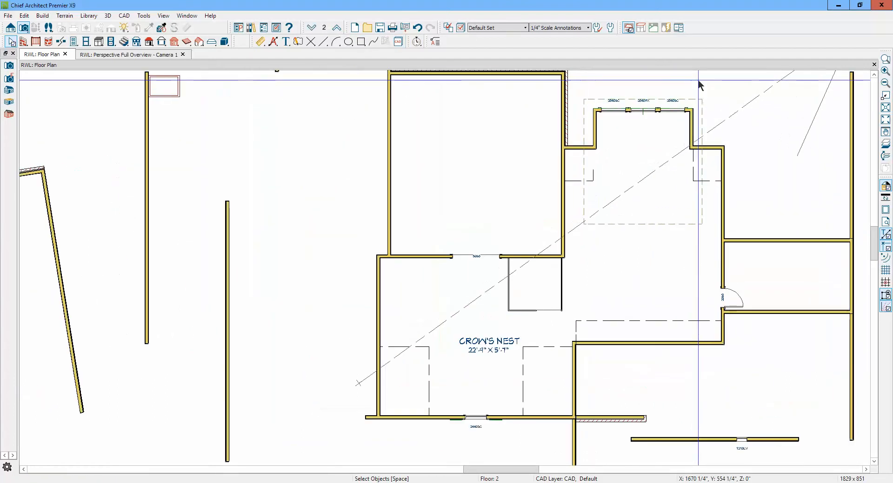
click(312, 27)
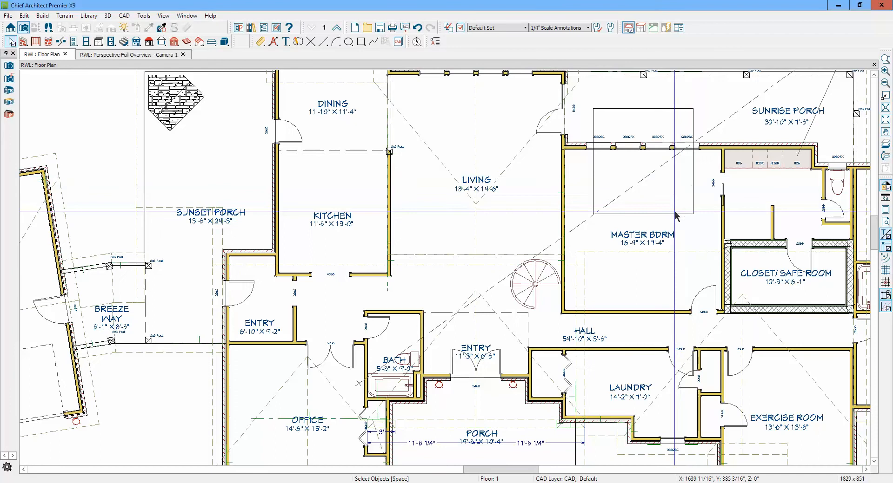
click(684, 201)
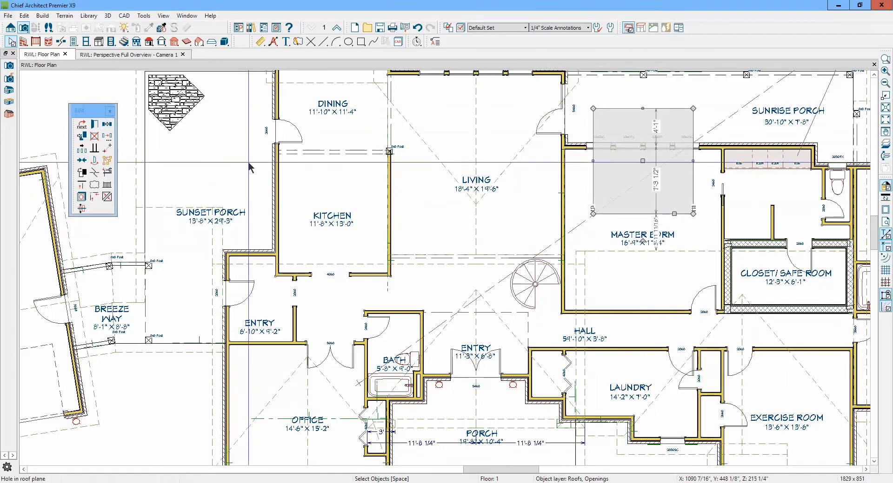
key(Escape)
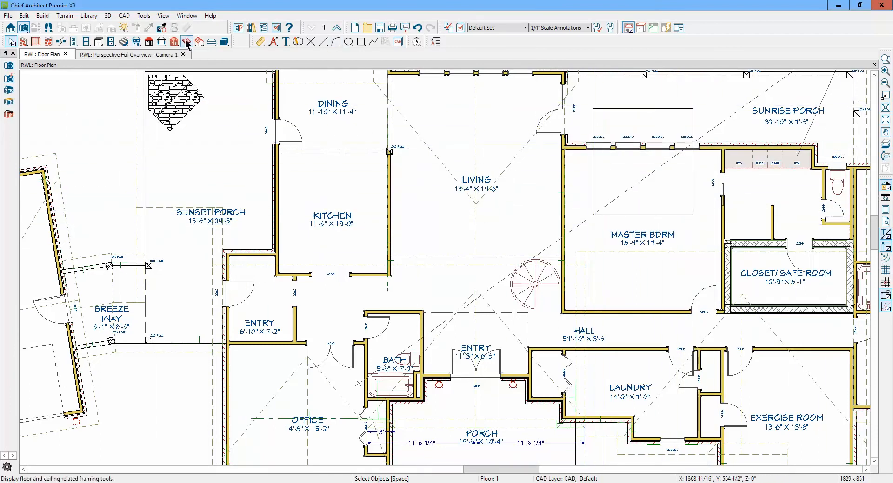
On floor 2, extend the dormer's side walls inward to the dashed lines, making the living-room-side wall about 7'-9" long
click(336, 28)
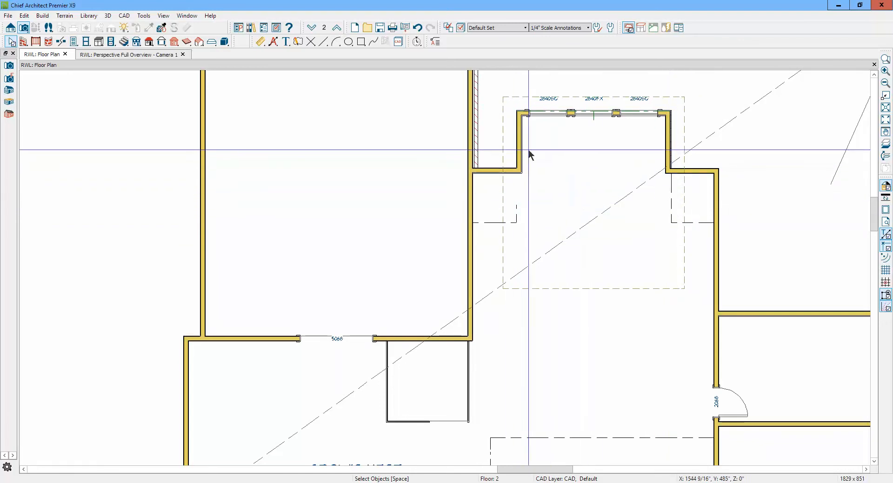
click(518, 165)
drag(517, 168, 517, 222)
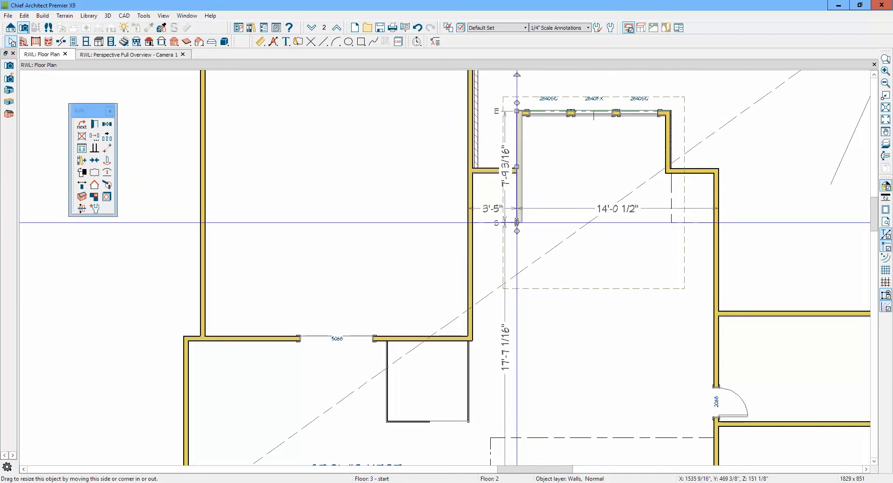
click(667, 170)
click(668, 170)
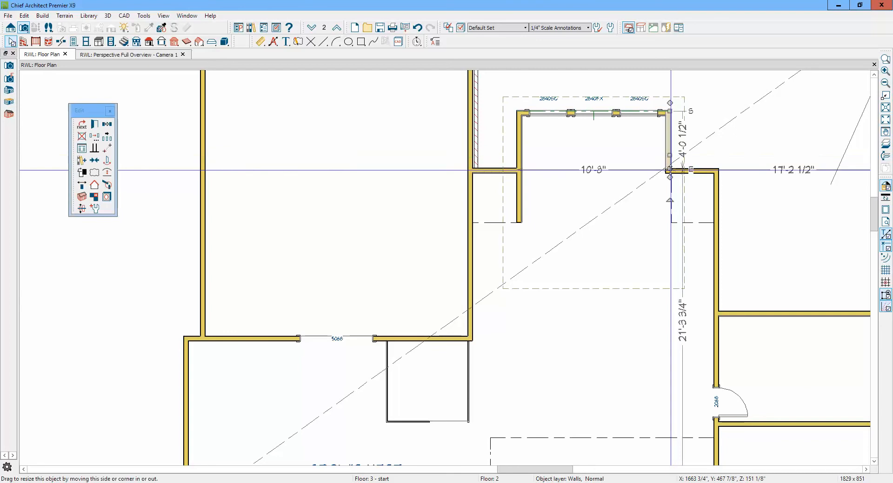
Extend the dormer's right side wall inward to the same length as its left side wall, and check the dormer in the perspective view
drag(670, 169, 669, 223)
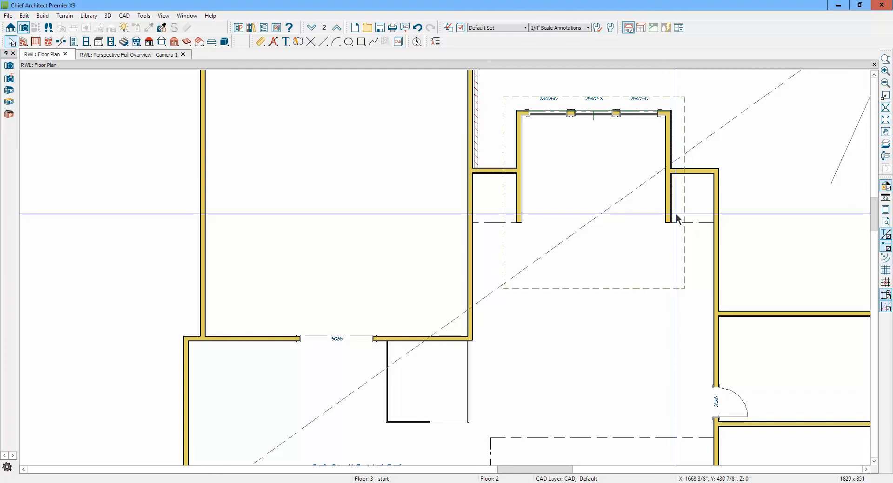
key(ctrl+Tab)
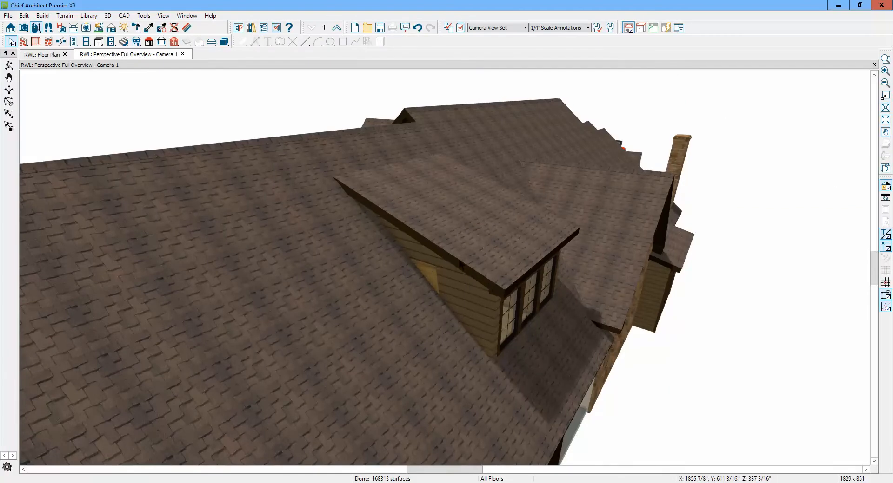
key(ctrl+Tab)
scroll(676, 112, up, 3)
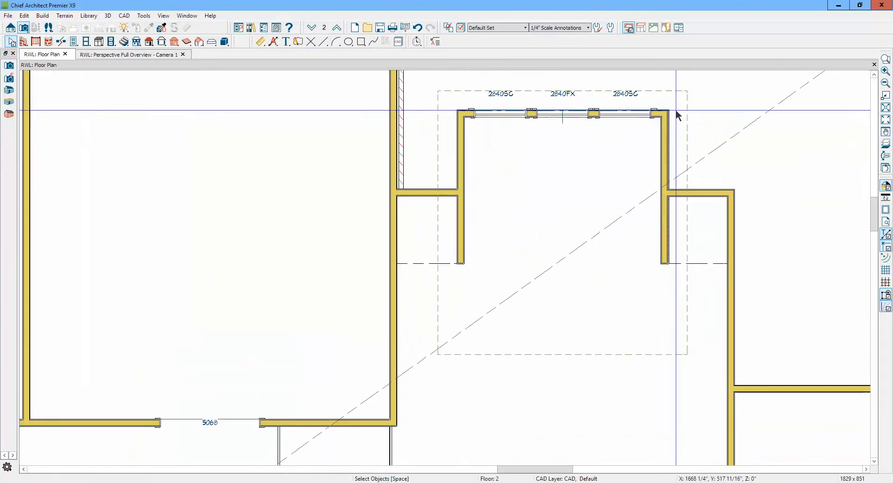
scroll(516, 114, down, 5)
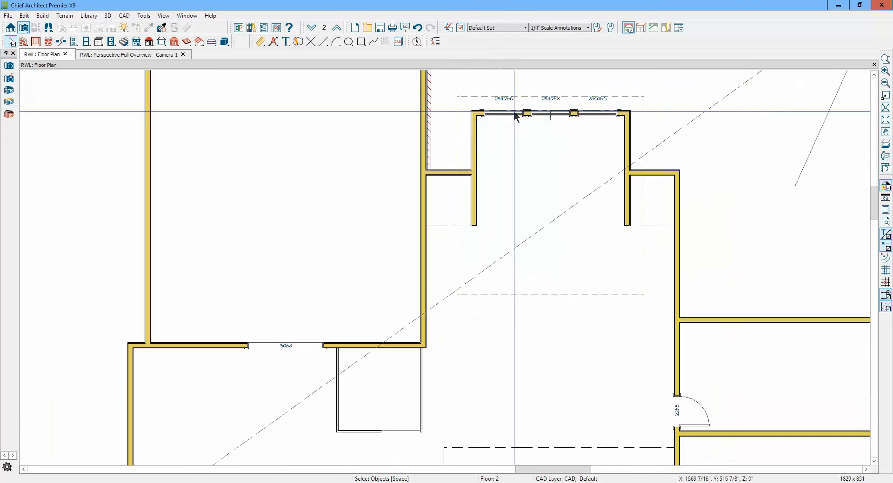
Move the large roof plane above the master bedroom and porch, including its dormer hole, from floor 1 up to floor 2
click(874, 74)
click(874, 74)
click(874, 73)
scroll(565, 204, up, 3)
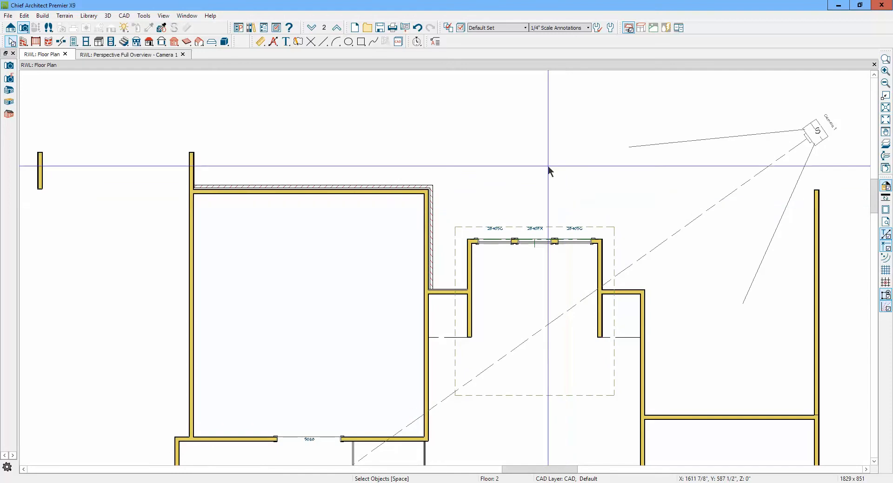
click(336, 29)
click(312, 29)
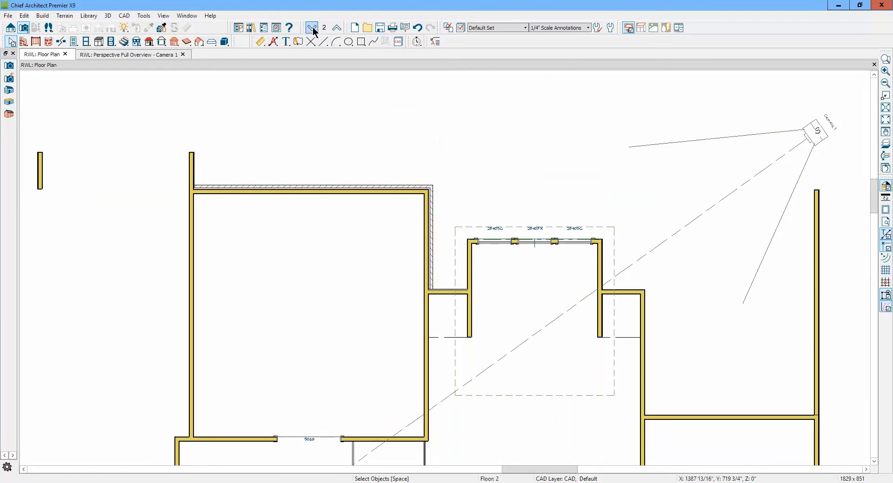
click(311, 29)
click(467, 328)
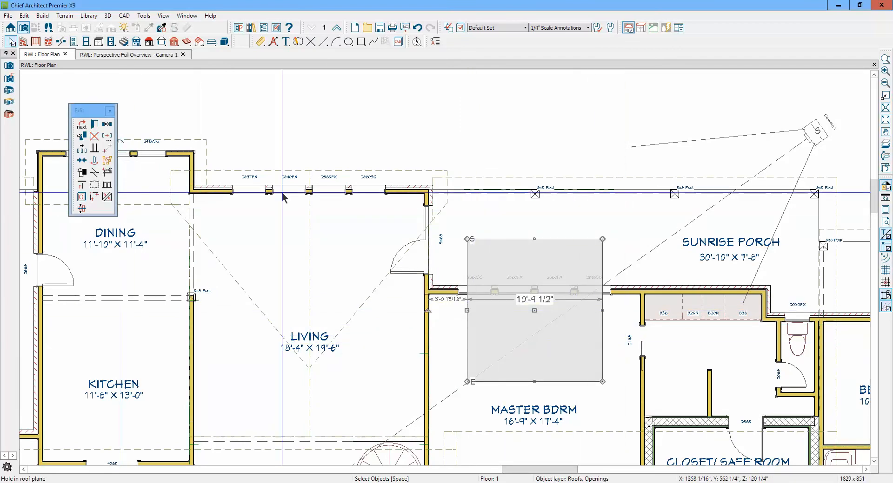
key(Delete)
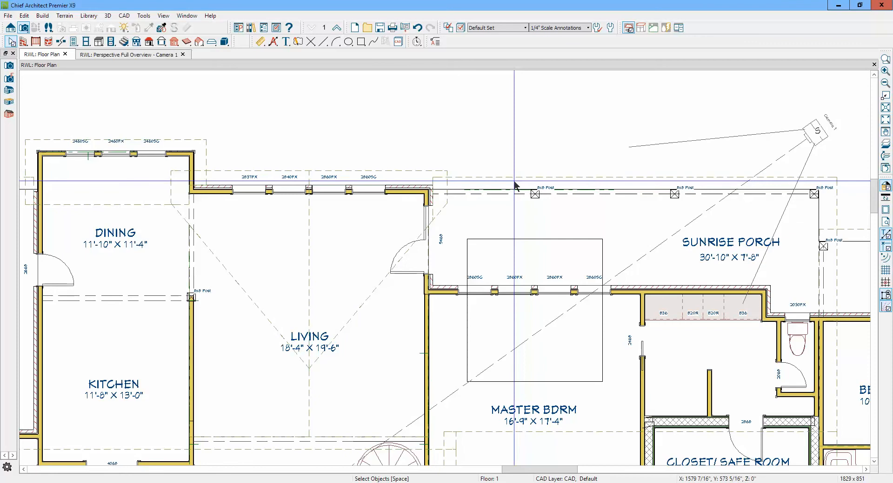
click(514, 185)
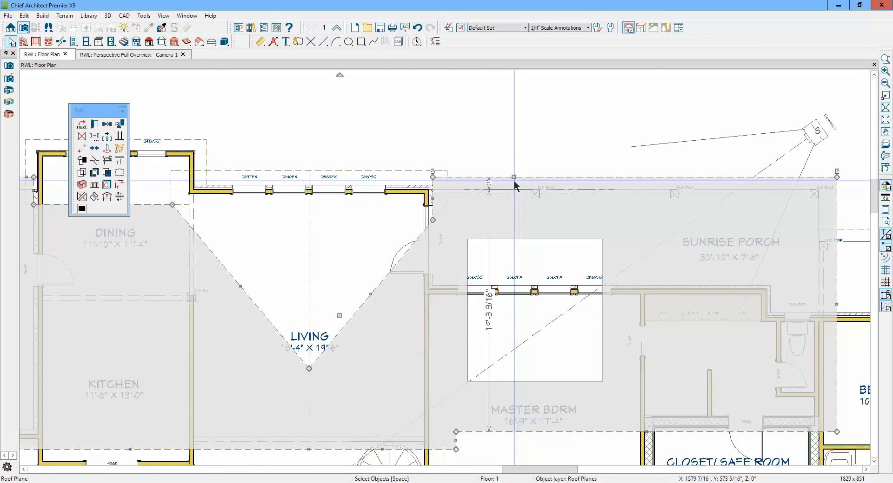
click(107, 197)
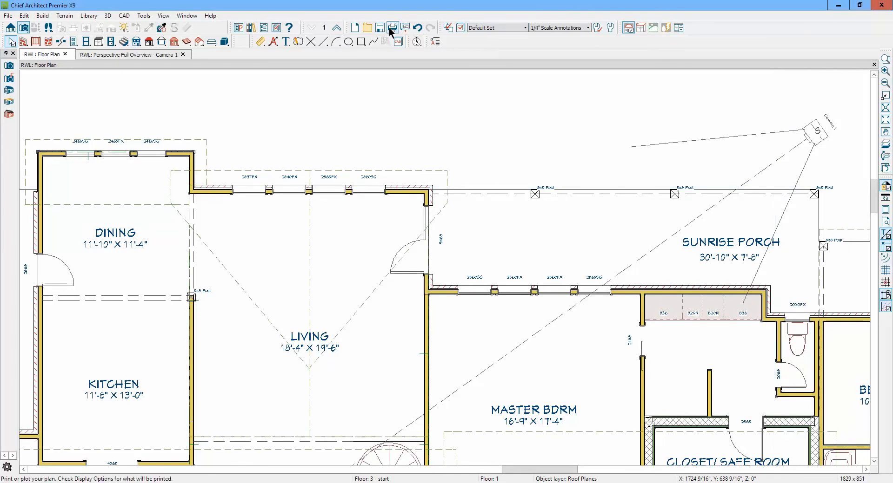
click(336, 28)
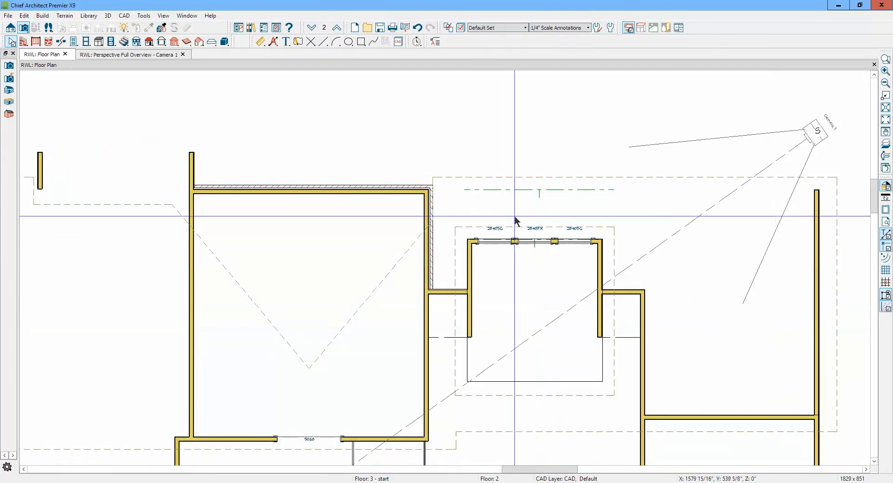
Add a break to each side edge of the dormer's roof hole where the dormer walls meet the main exterior wall
click(512, 178)
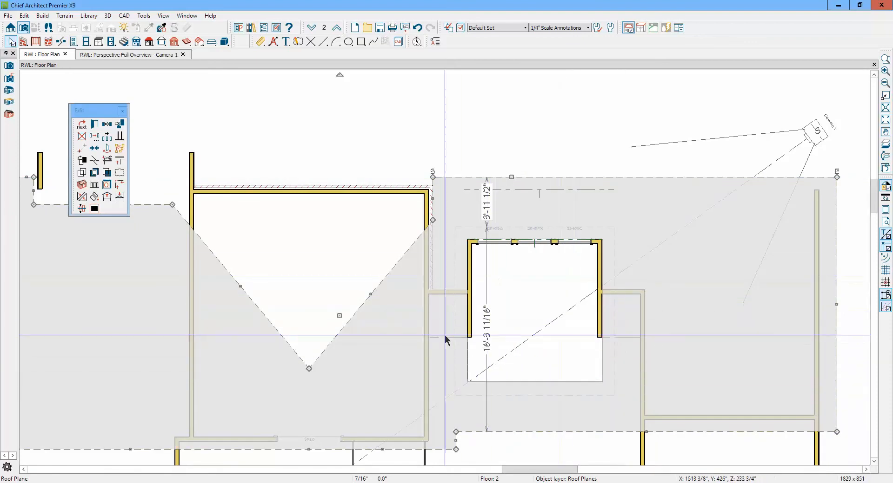
scroll(463, 338, up, 3)
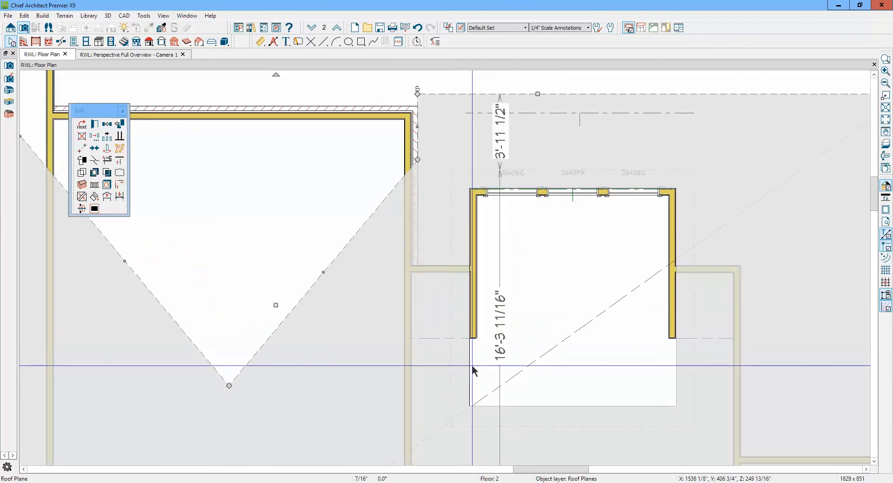
key(Escape)
click(471, 365)
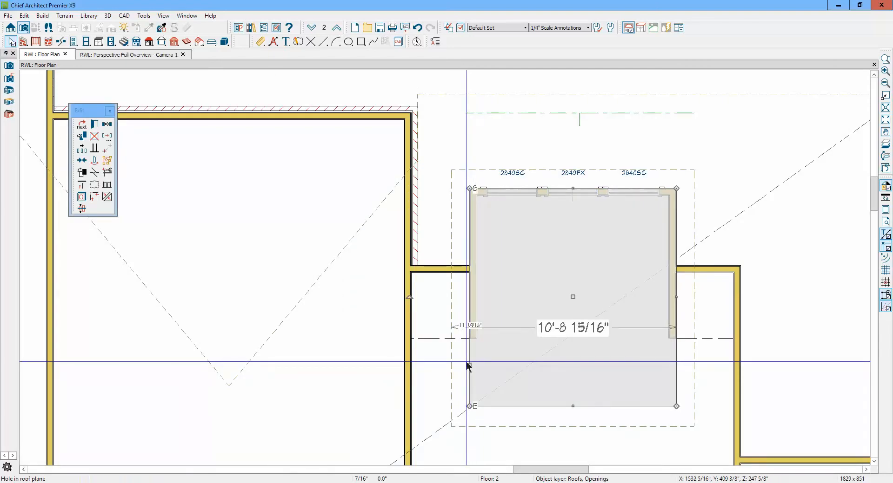
click(94, 172)
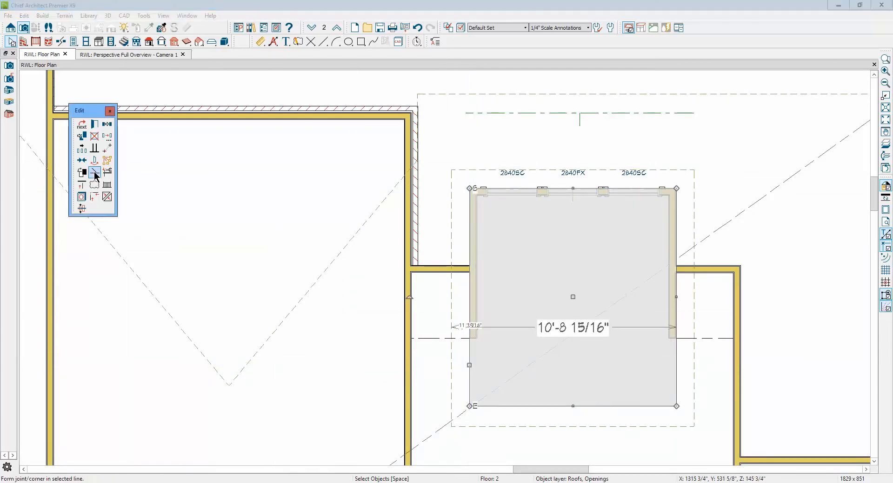
click(470, 272)
click(470, 272)
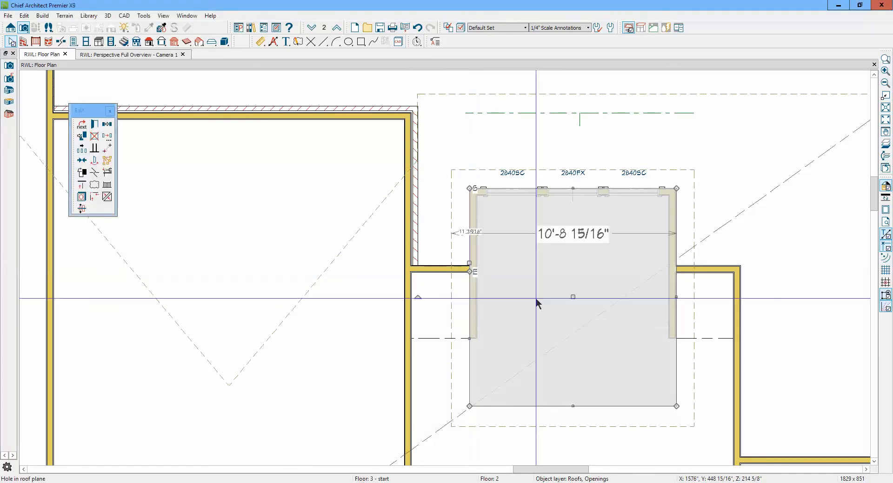
click(96, 174)
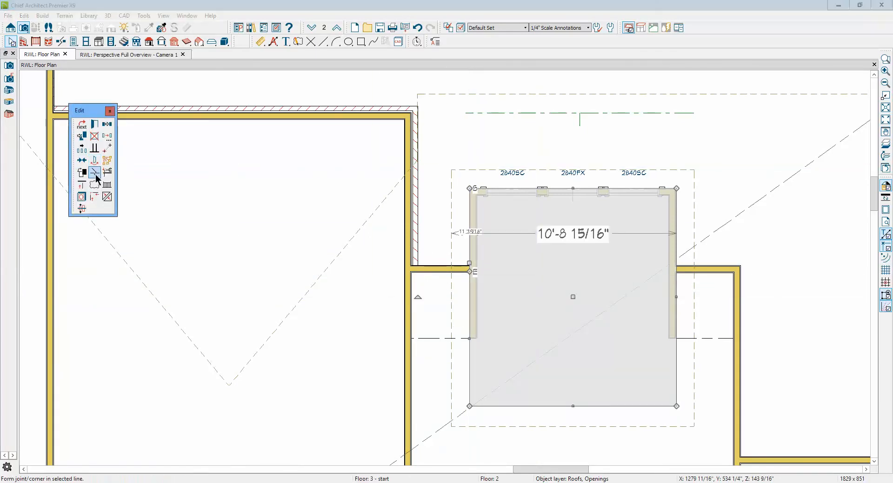
click(675, 273)
click(675, 275)
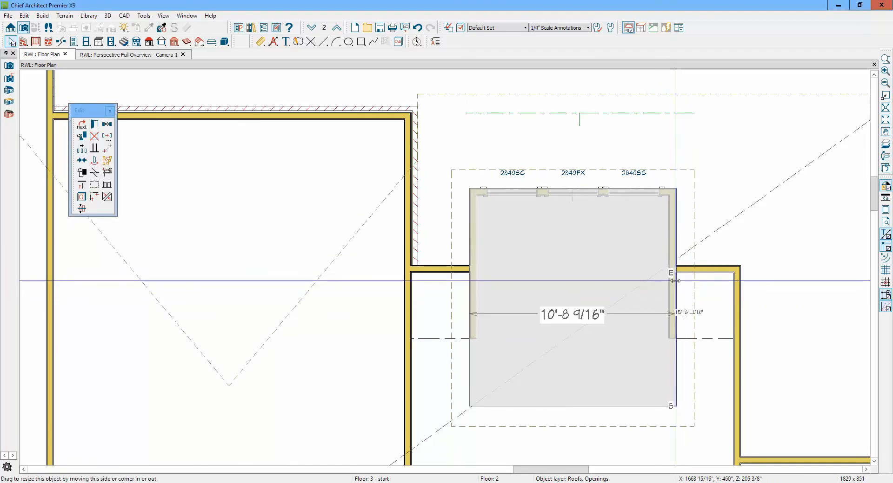
Move the rear parts of the roof hole's two side edges inward to the inner faces of the dormer side walls
drag(676, 283, 668, 283)
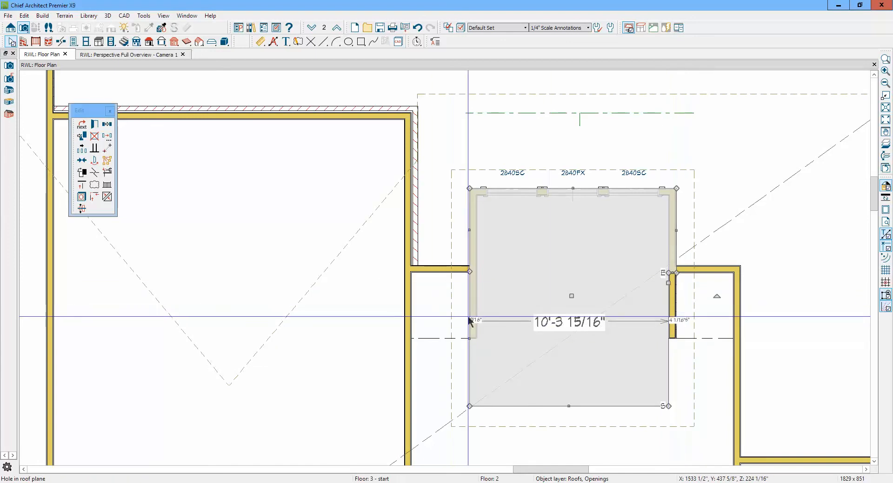
drag(470, 340, 476, 343)
key(Escape)
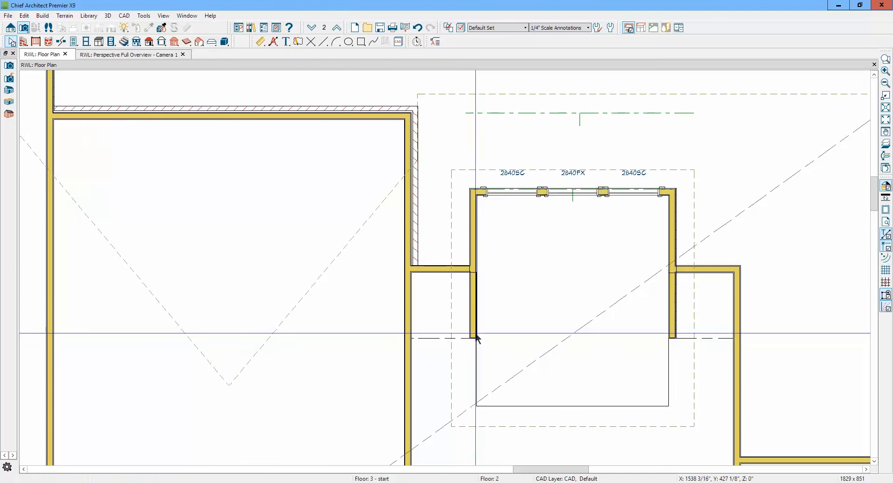
Break both dormer side walls where they meet the main exterior wall
click(472, 315)
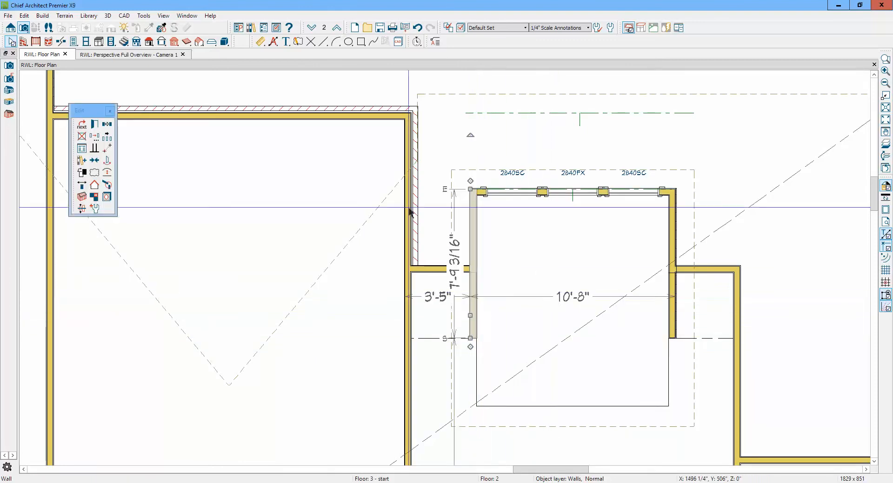
key(Escape)
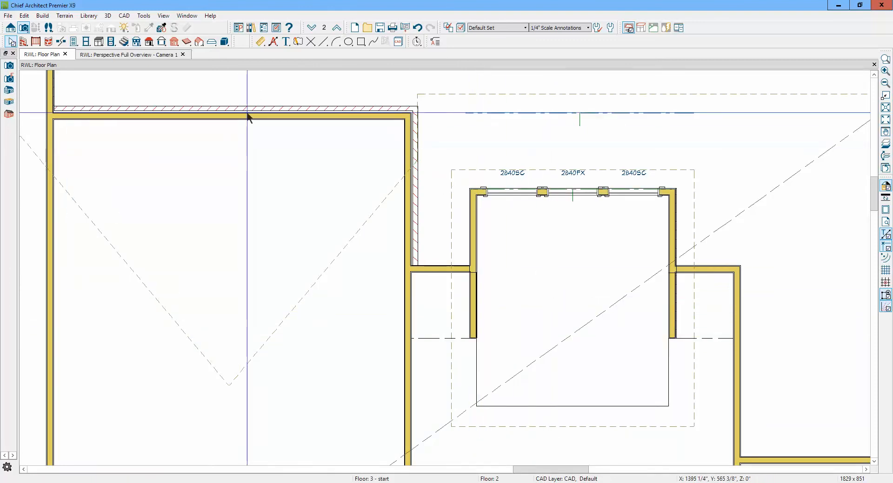
click(61, 43)
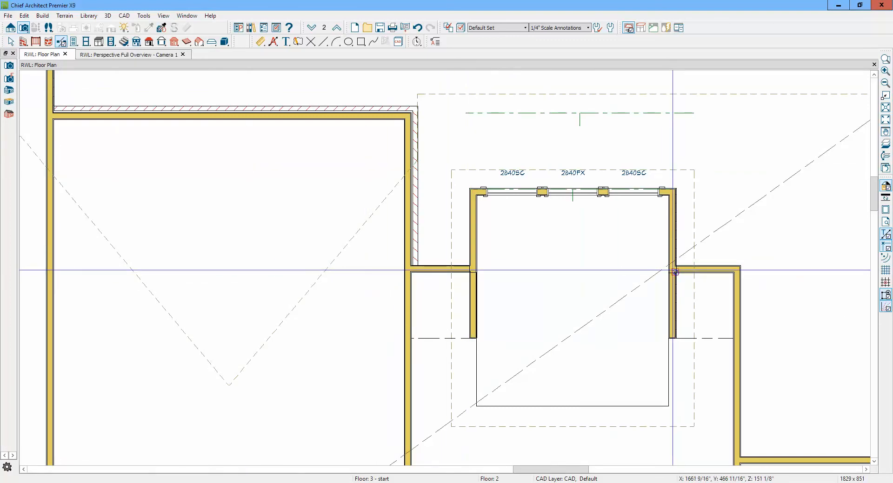
click(675, 272)
Enable Roof Cuts Wall at Bottom for the two inner segments of the dormer side walls
click(674, 299)
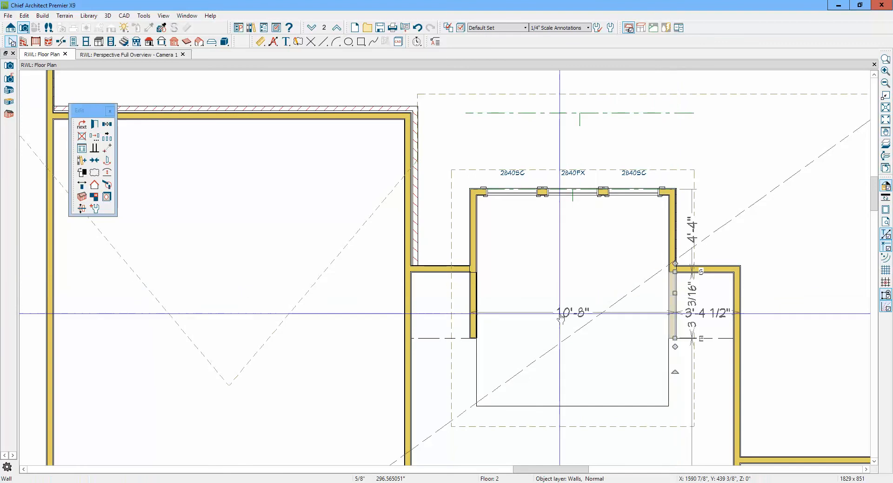
shift+click(473, 302)
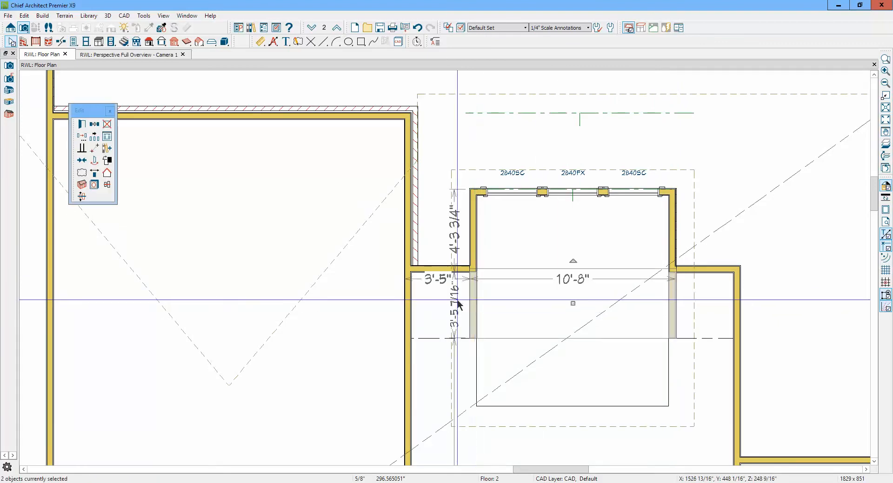
click(82, 125)
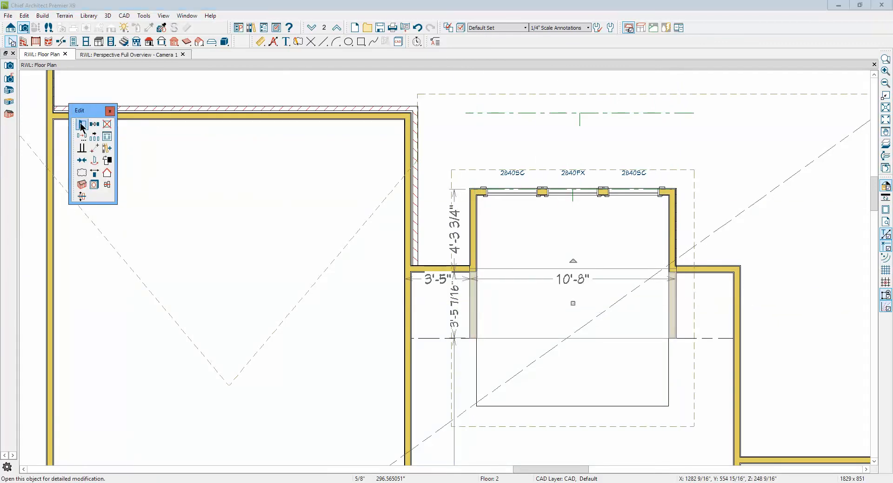
double_click(400, 176)
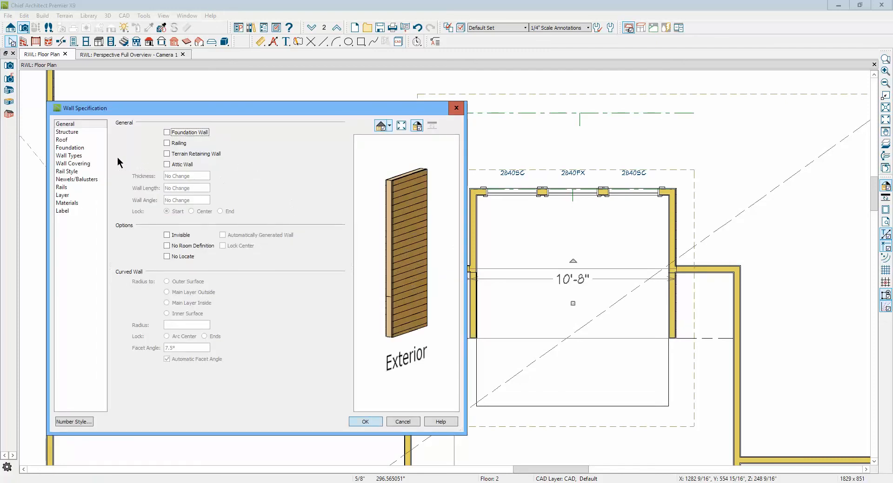
click(71, 140)
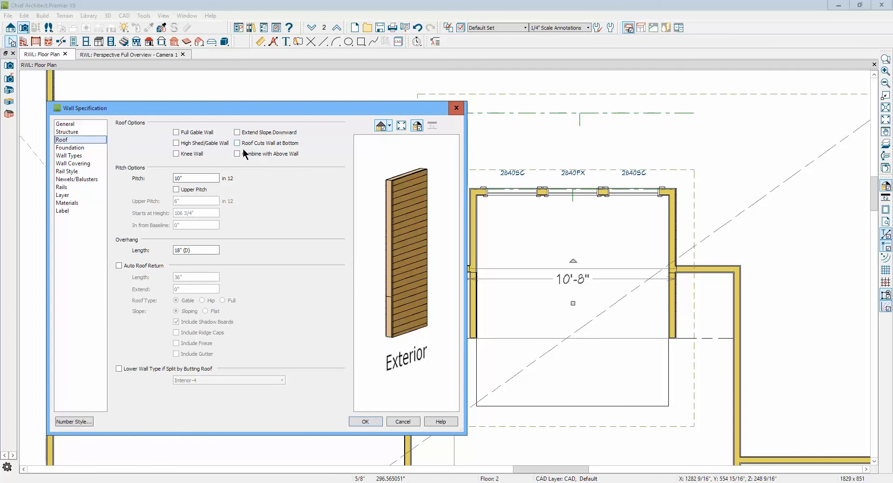
click(240, 143)
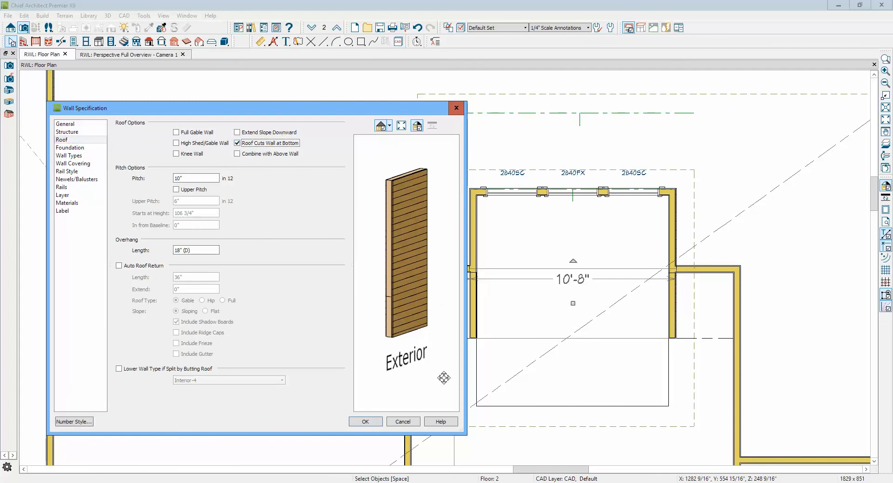
click(365, 422)
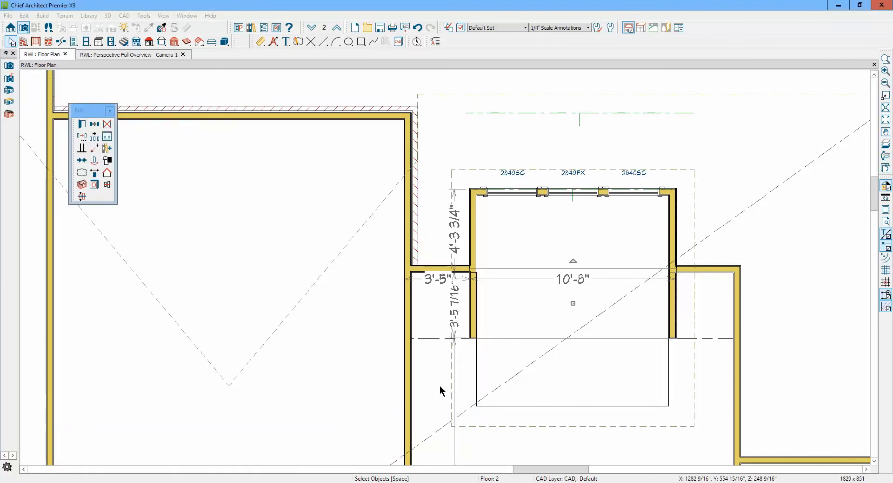
click(440, 386)
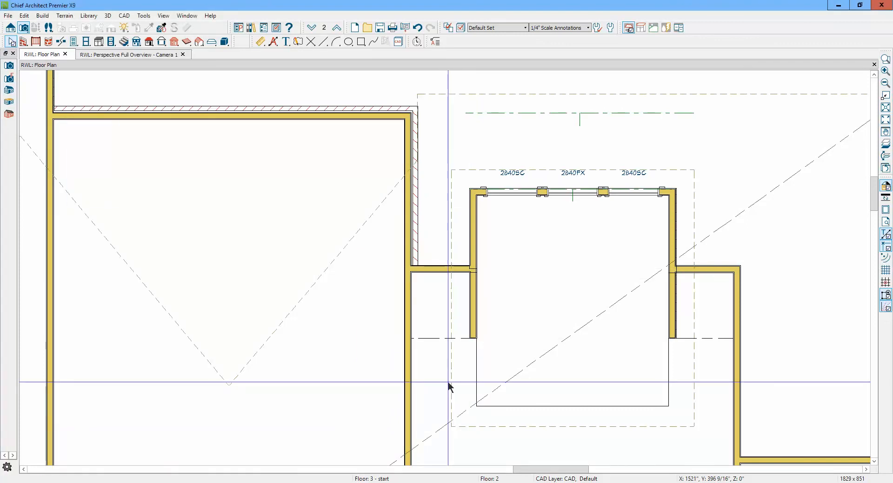
Reshape the attic wall on the dormer's side in the perspective view by moving its low, twisted corner up to the roof slope
key(ctrl+Tab)
scroll(424, 275, up, 5)
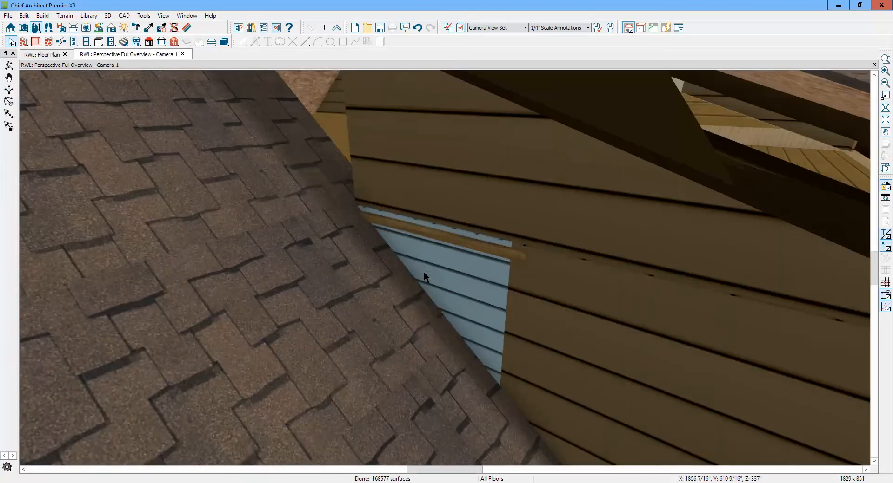
scroll(423, 273, down, 6)
scroll(423, 273, up, 4)
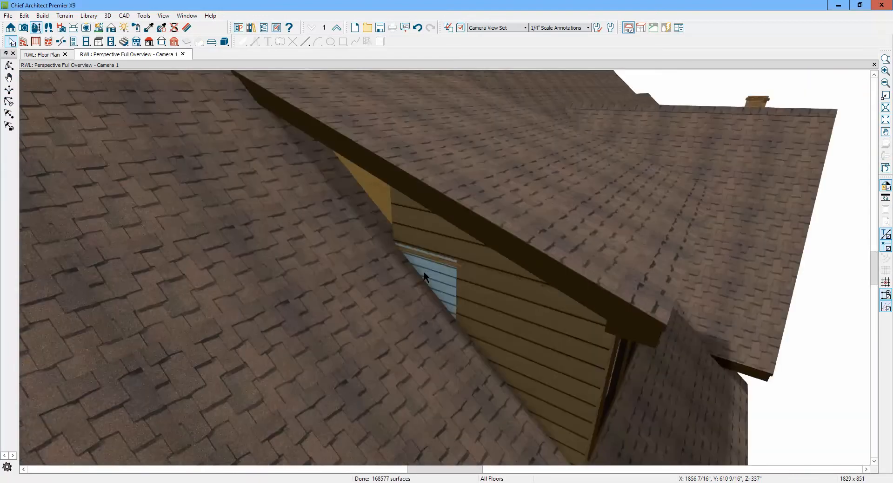
click(421, 227)
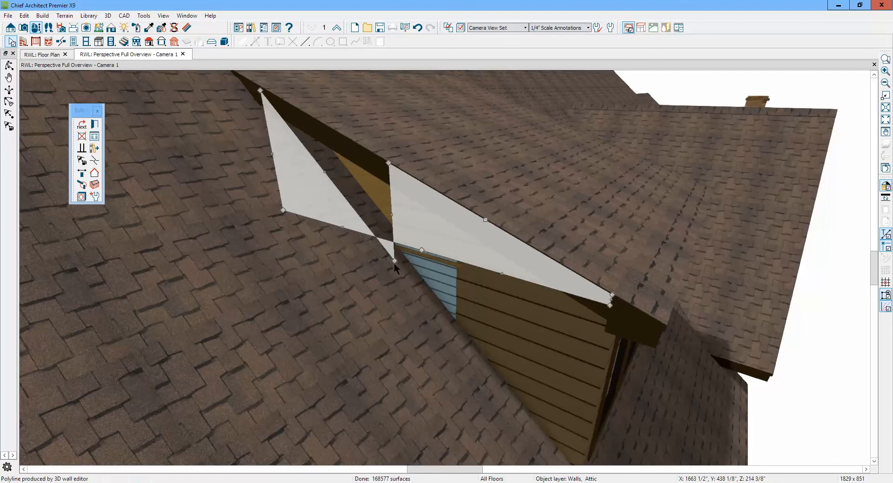
drag(395, 263, 304, 120)
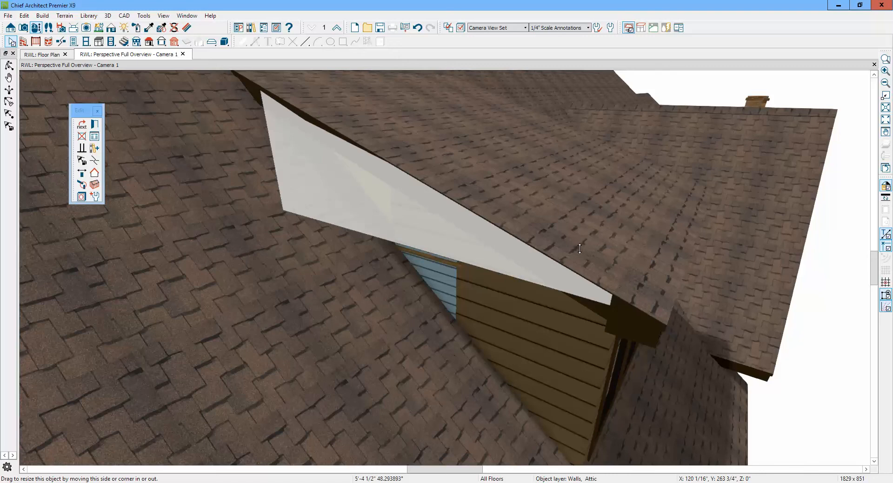
Check the exterior surface material of the dormer side wall's outer segment, including its entry in the material library, without changing it
key(Escape)
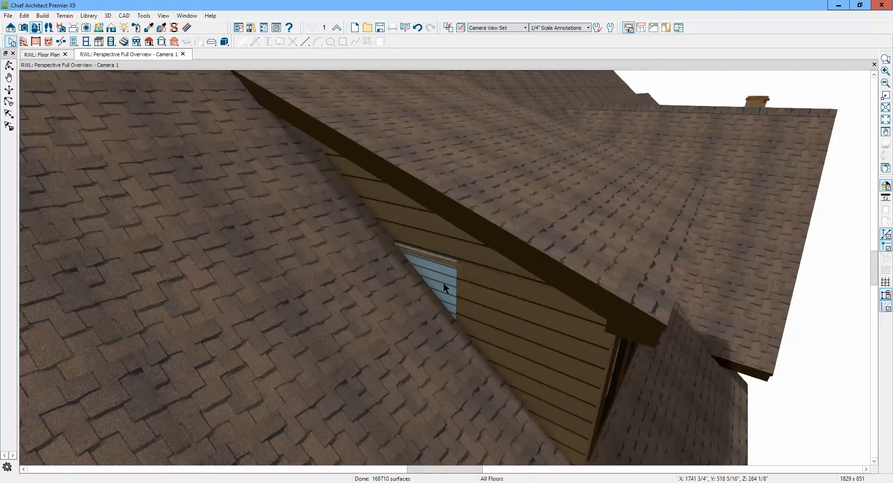
click(511, 315)
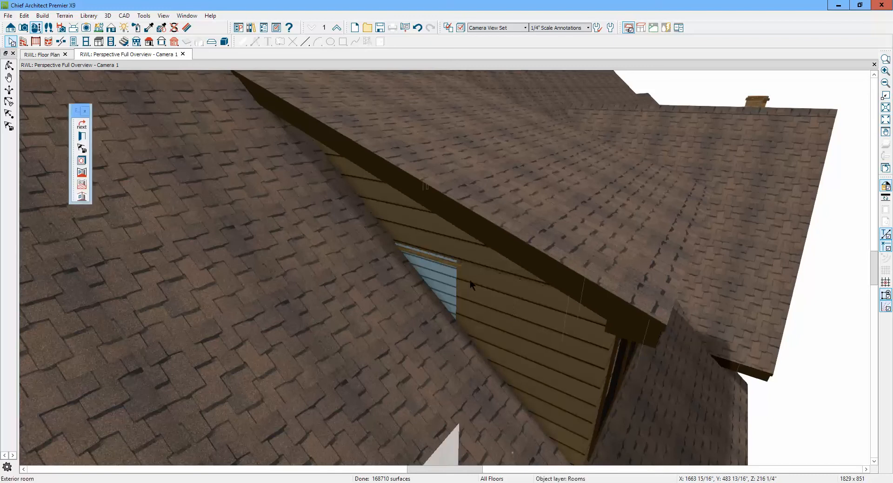
click(83, 124)
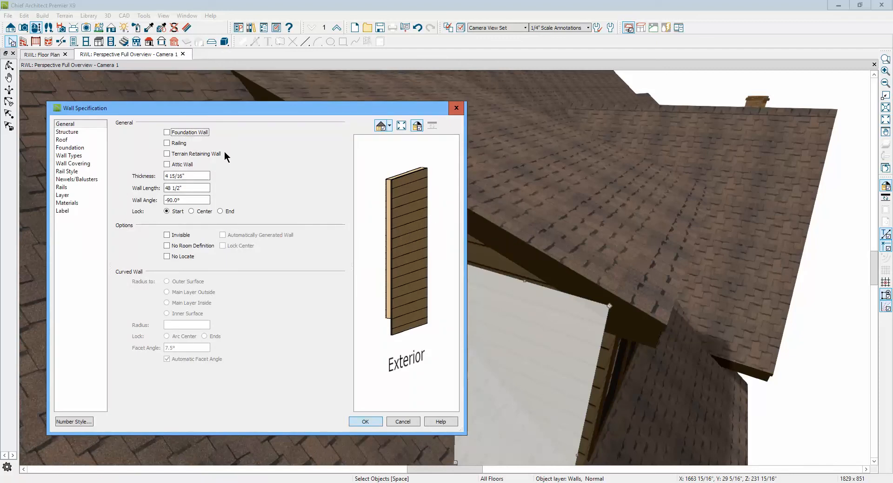
click(70, 156)
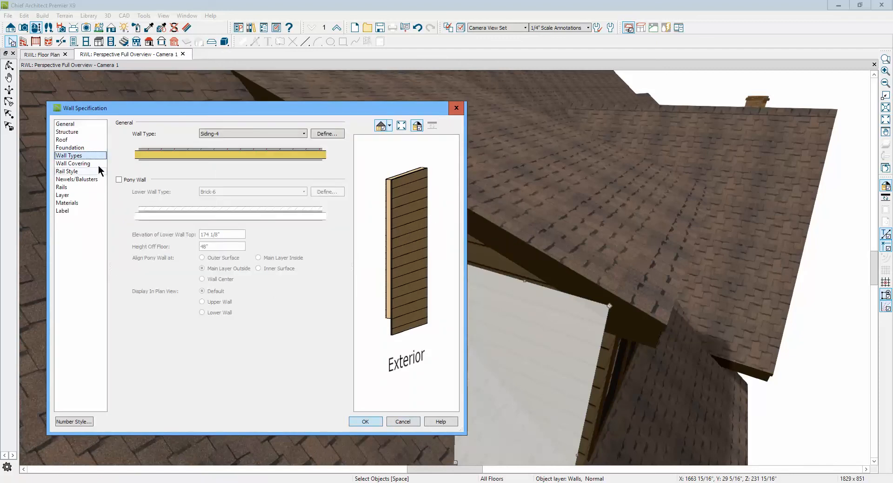
click(80, 203)
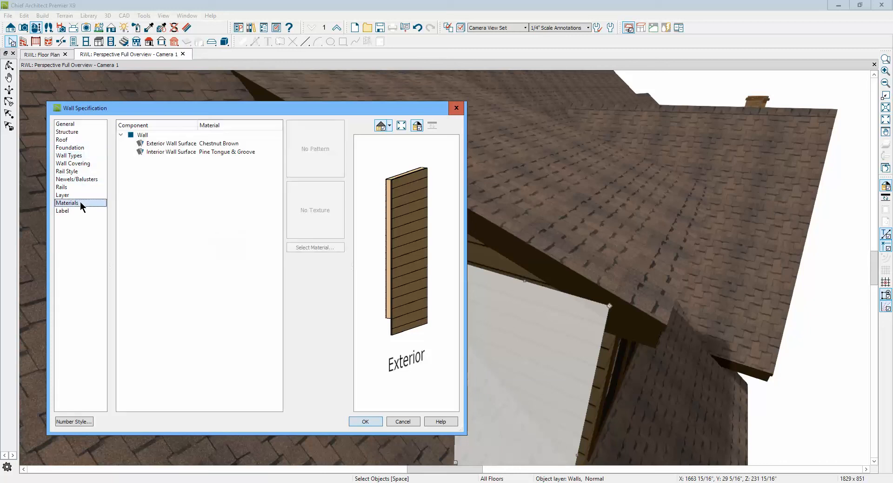
click(185, 145)
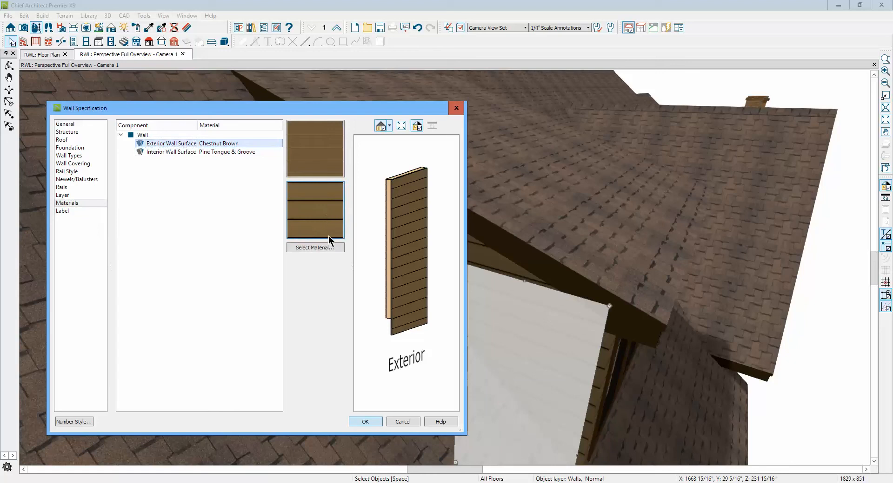
click(331, 248)
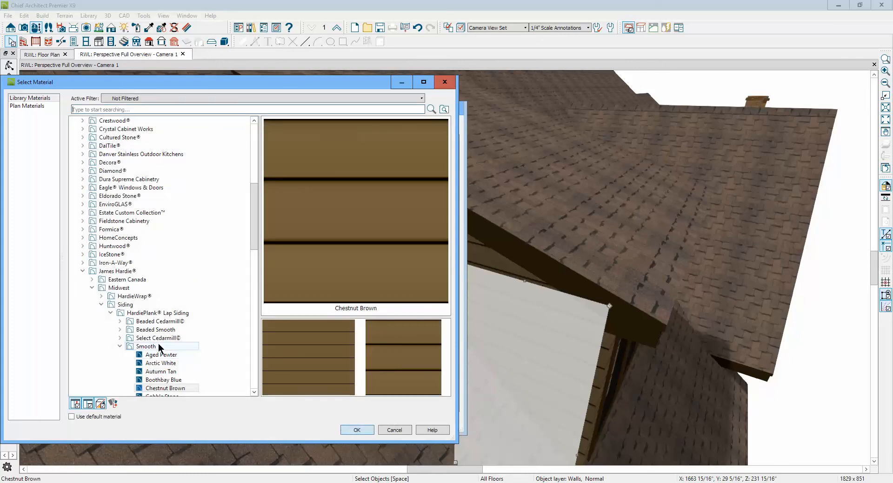
click(166, 388)
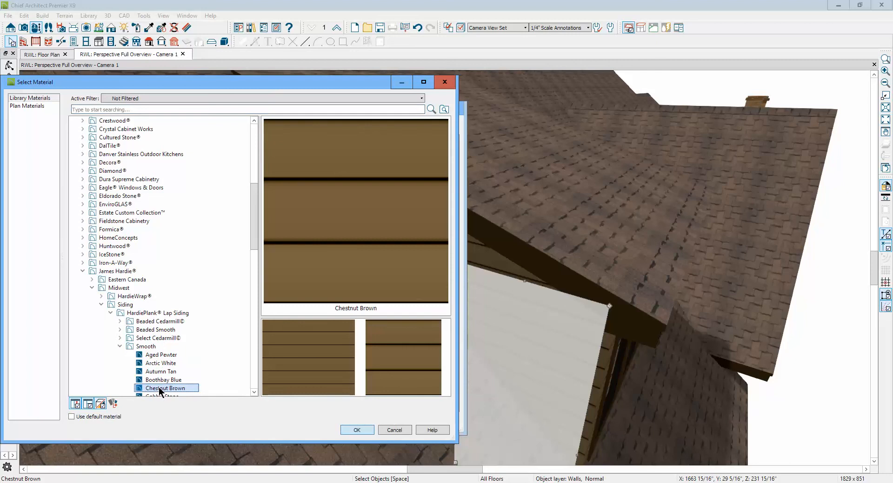
click(400, 431)
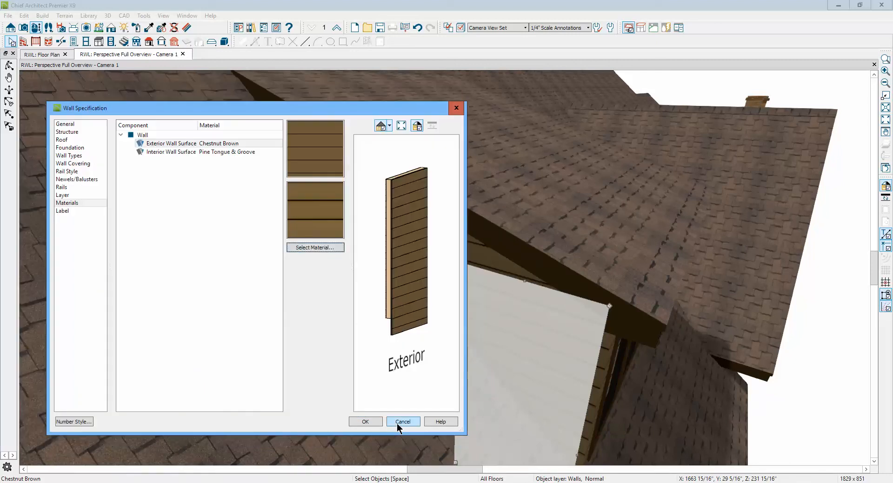
click(397, 423)
key(Escape)
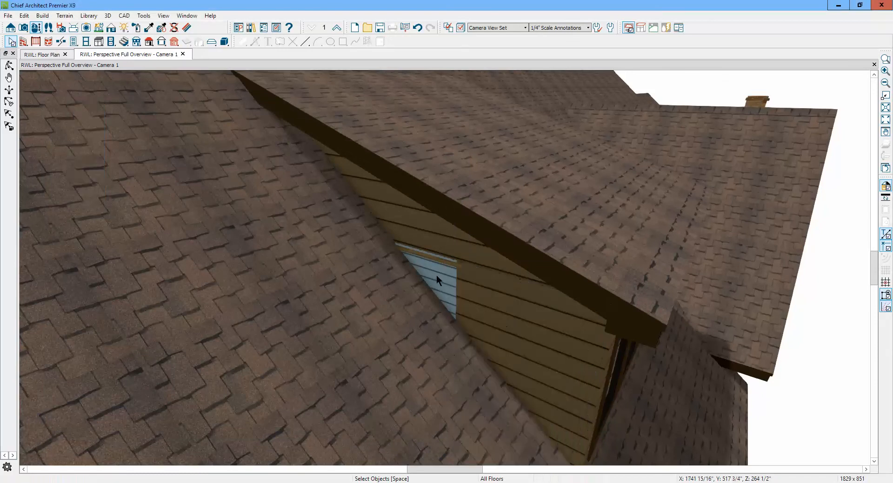
Set the exterior wall surface of the dormer side wall's inner segment to Chestnut Brown from the plan materials
click(436, 274)
click(433, 273)
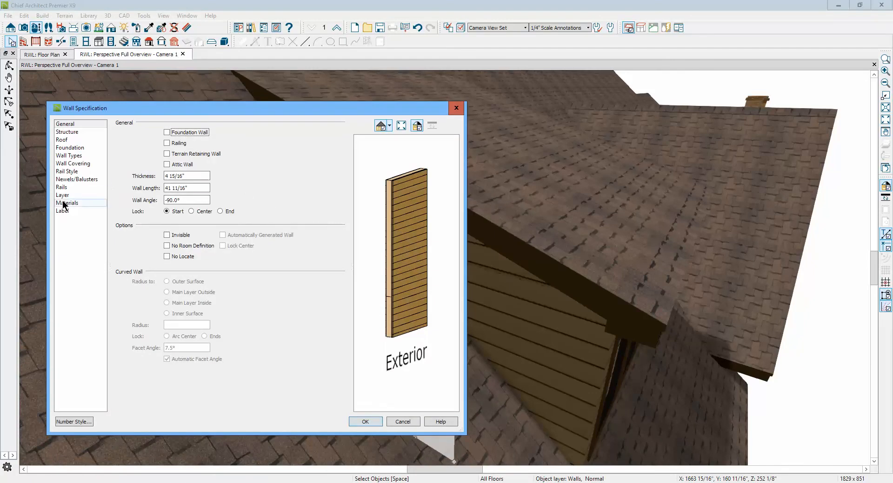
click(66, 203)
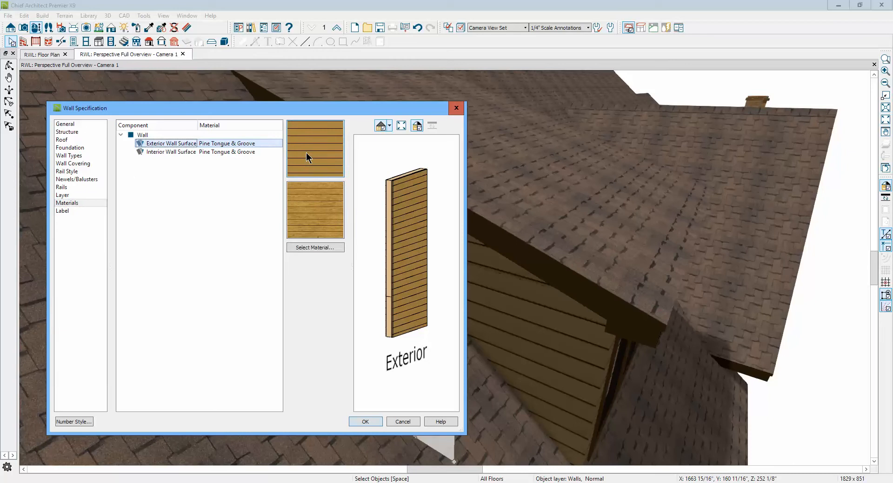
click(315, 247)
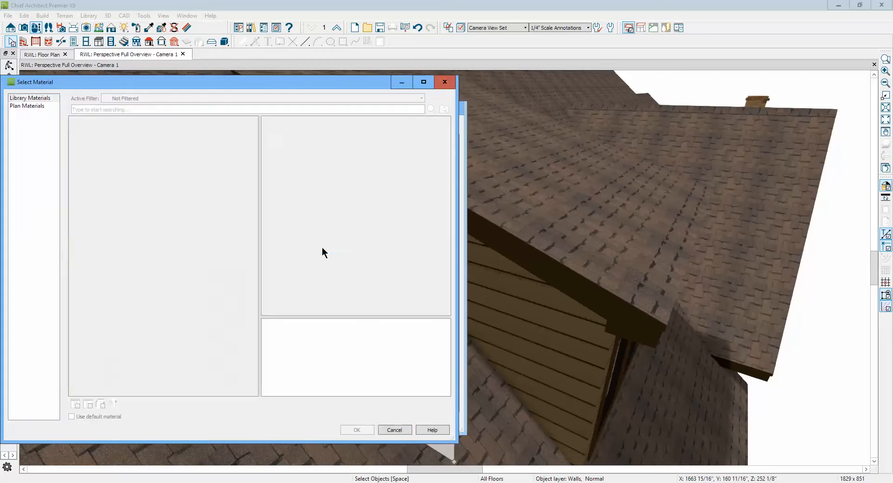
click(37, 107)
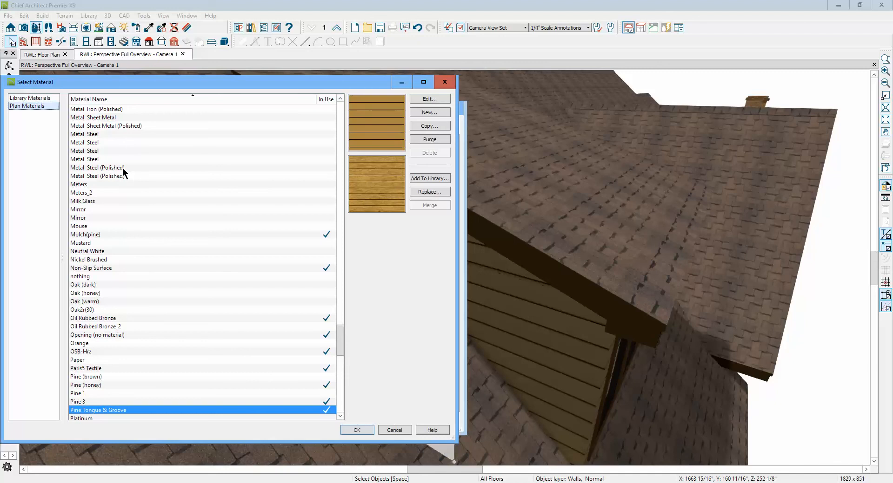
scroll(124, 168, down, 1)
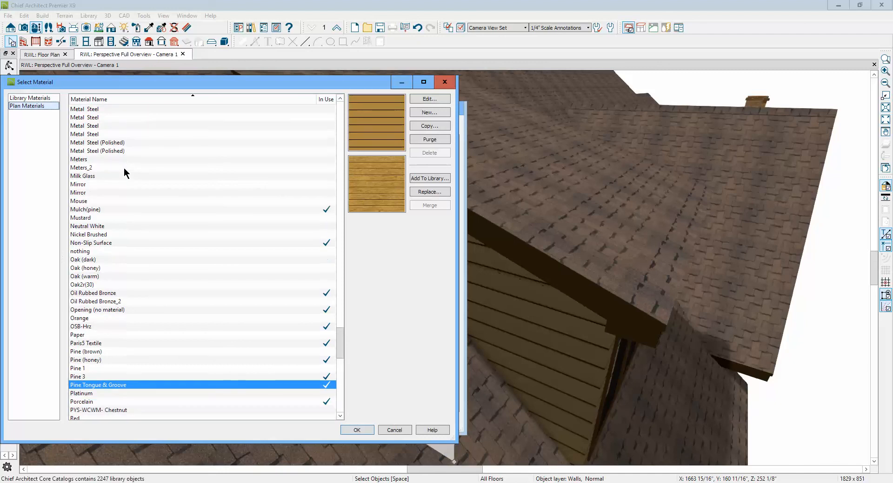
scroll(124, 169, up, 15)
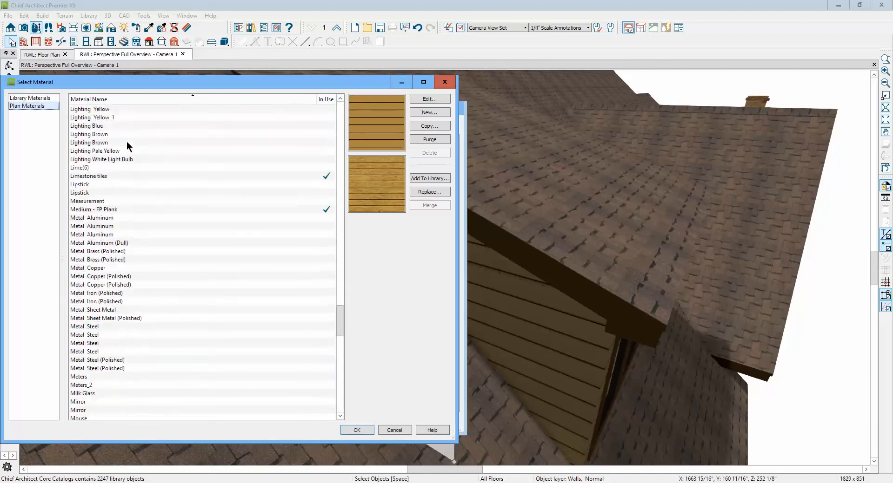
scroll(123, 134, up, 20)
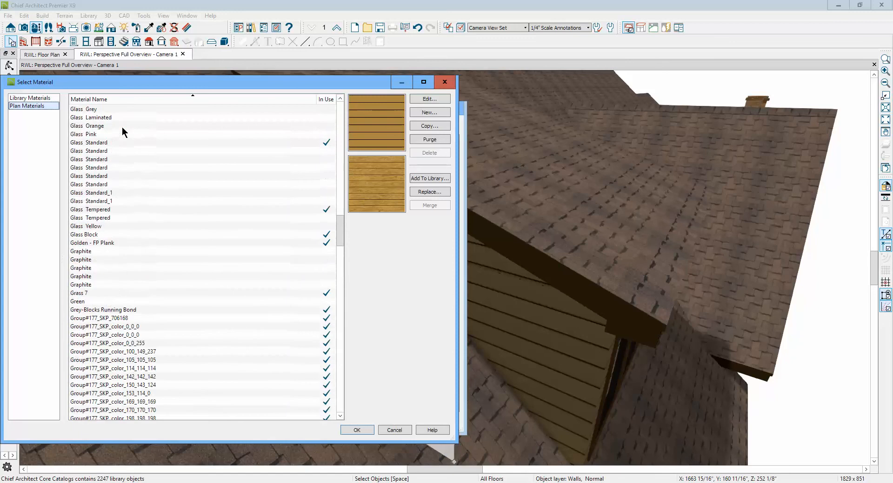
scroll(122, 128, up, 6)
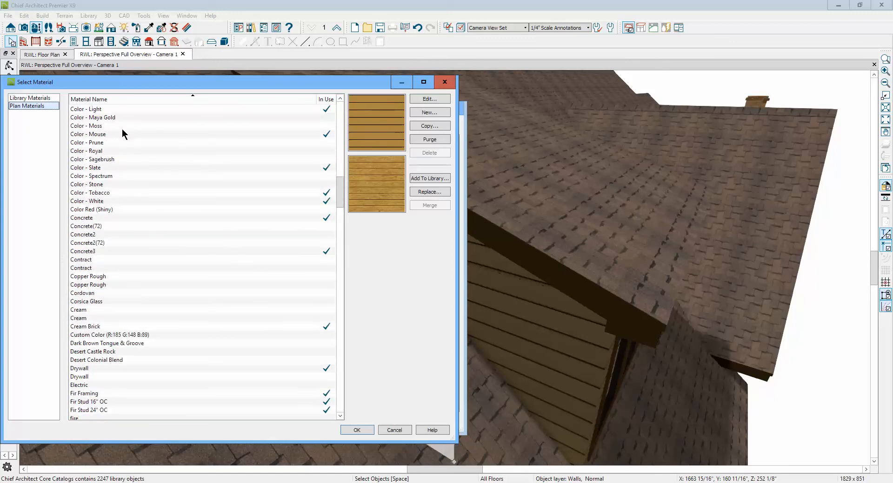
scroll(116, 194, up, 2)
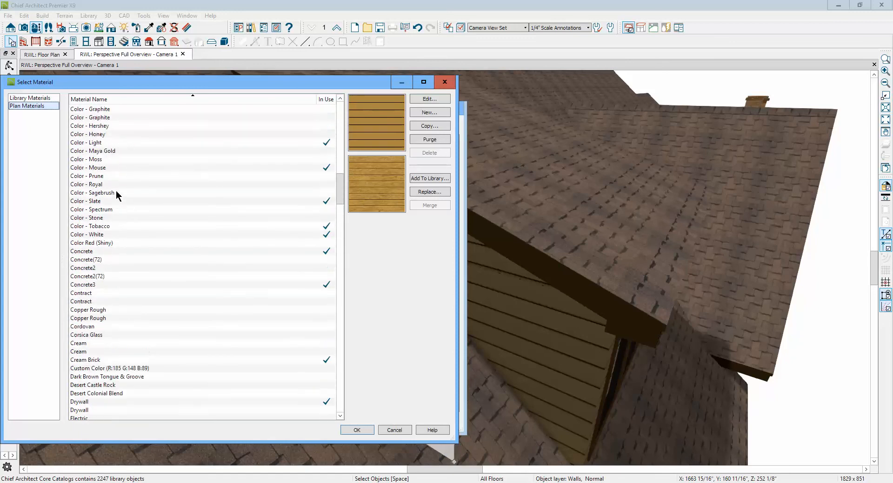
scroll(116, 194, up, 12)
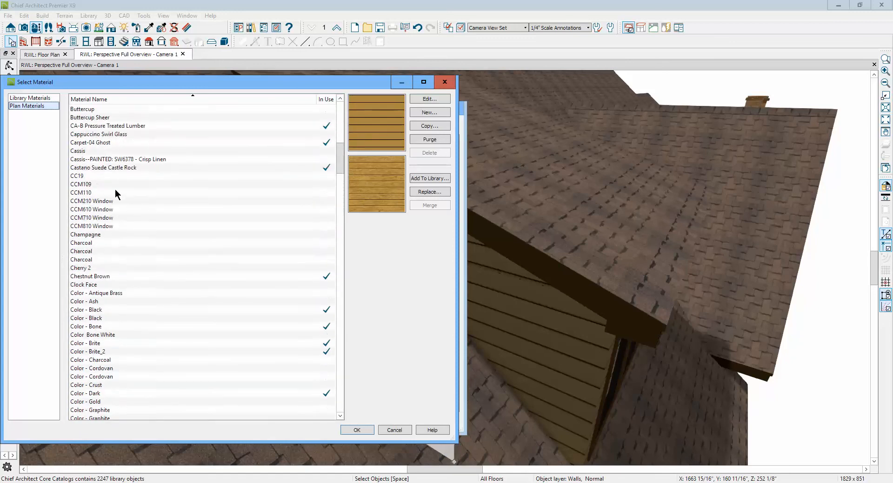
click(88, 277)
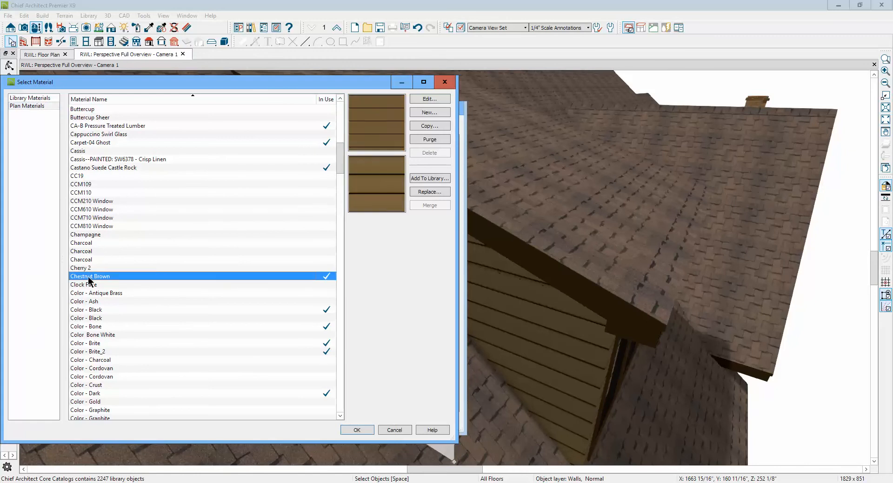
click(361, 430)
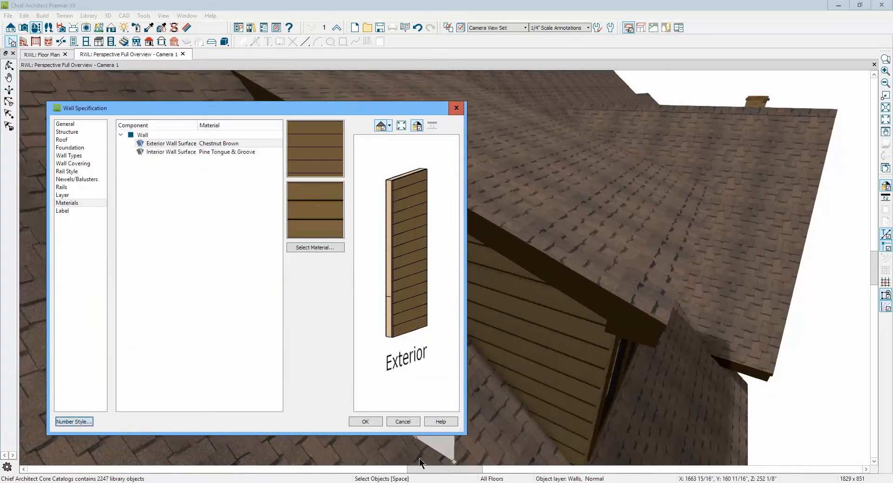
click(366, 423)
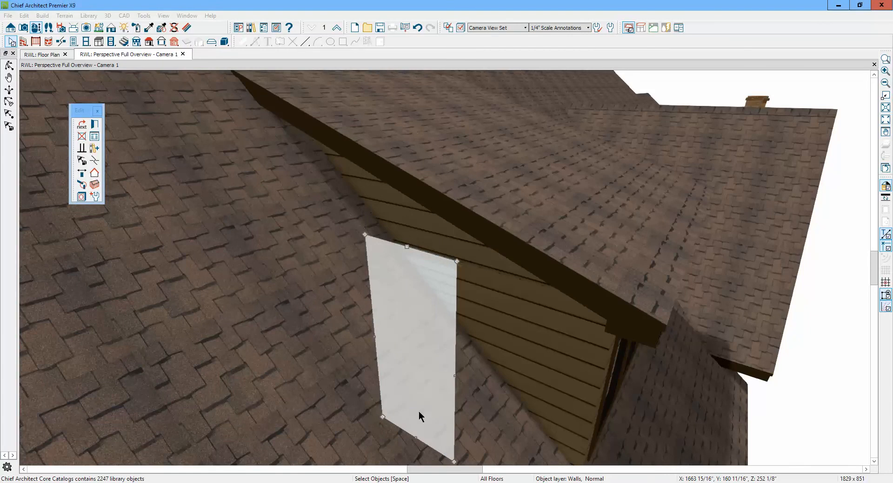
key(Escape)
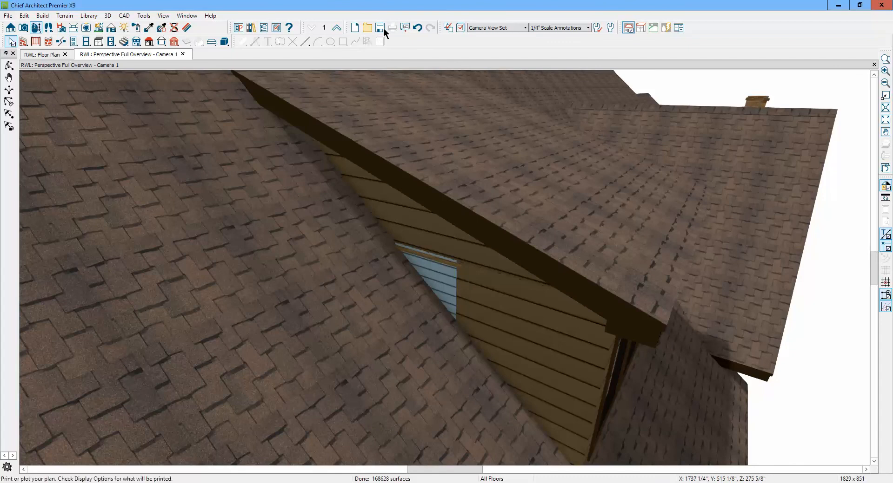
Pick up Chestnut Brown from the brown siding of the dormer side wall with the Material Painter
click(149, 27)
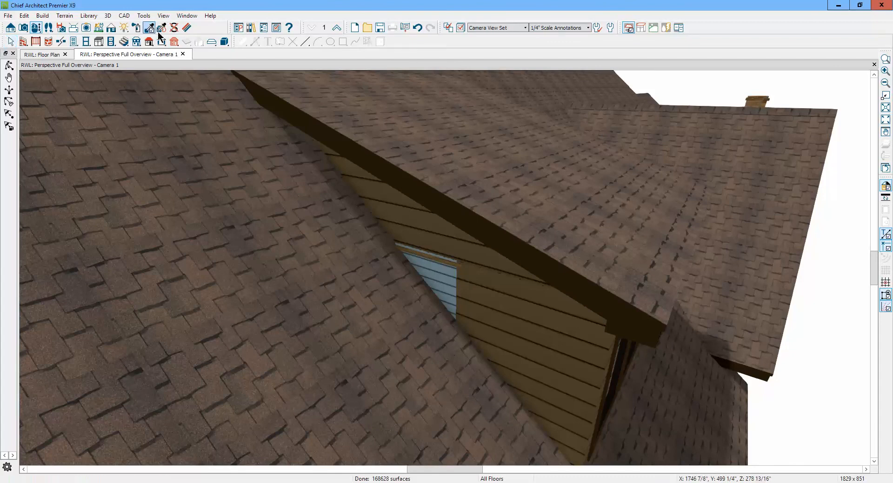
click(497, 278)
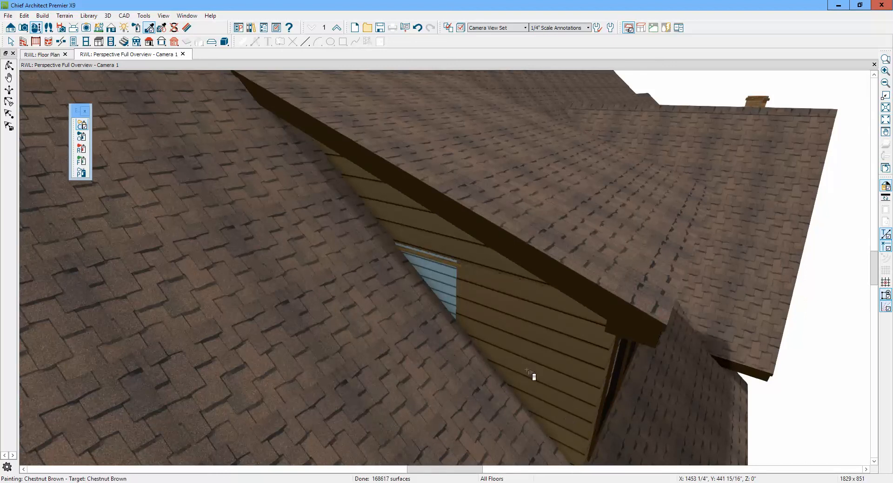
key(space)
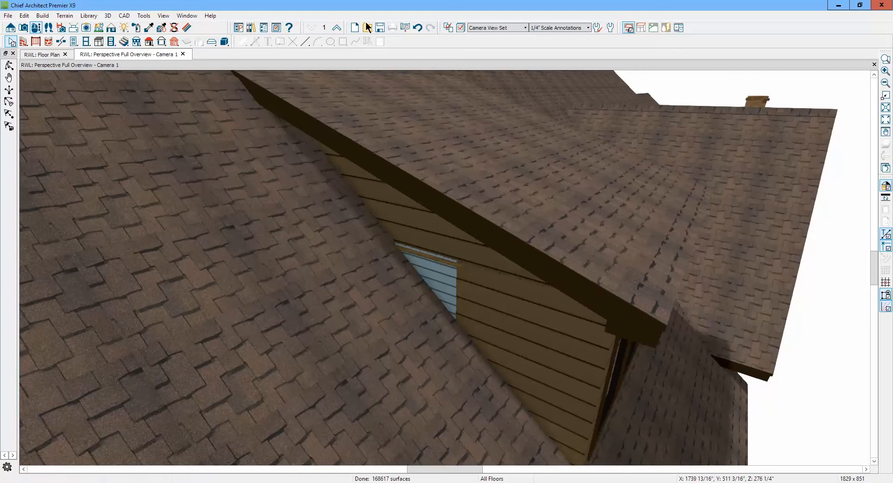
Examine the material definition of the blue siding patch on the dormer side wall without changing it
click(188, 29)
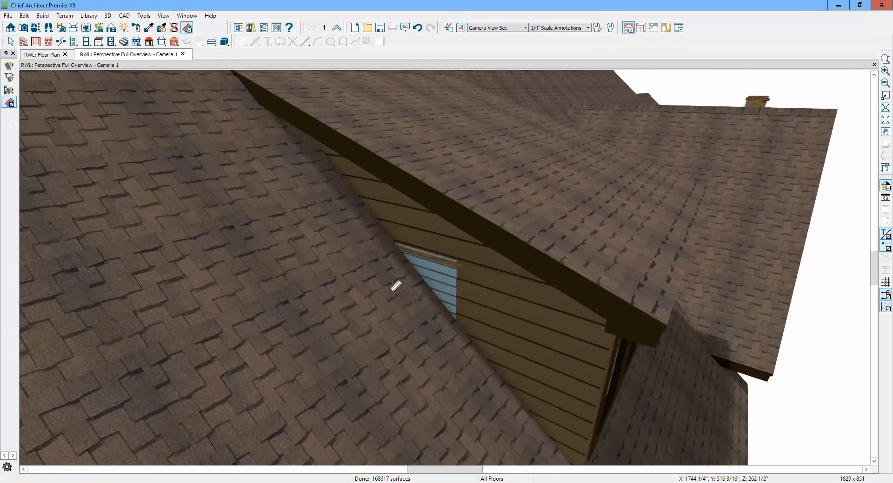
click(443, 290)
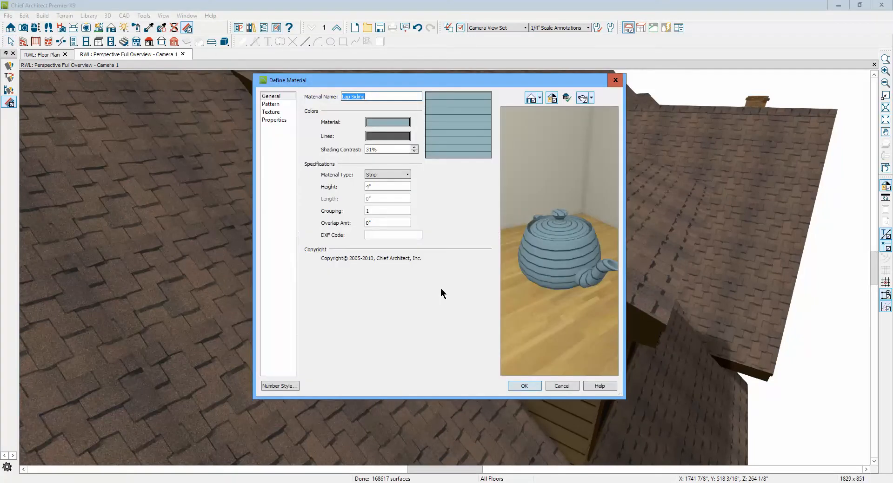
click(563, 386)
key(space)
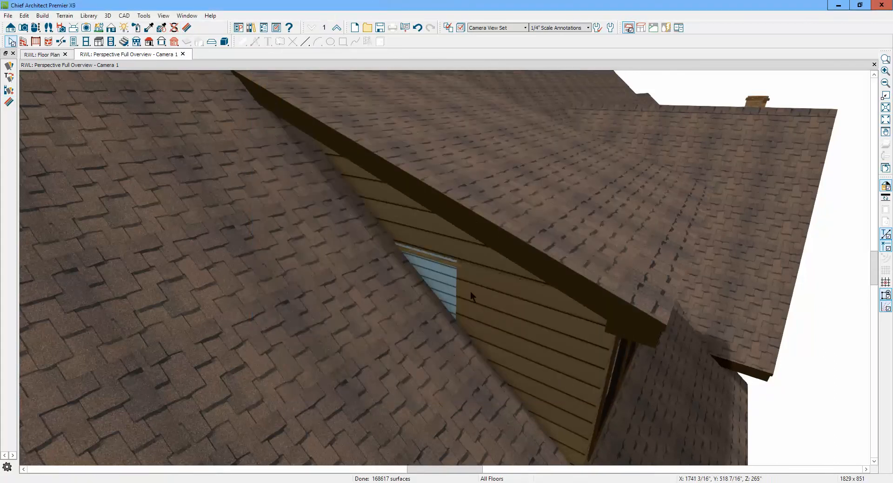
Try to paint the blue siding patch on the dormer side wall with Chestnut Brown using the Material Painter
click(149, 29)
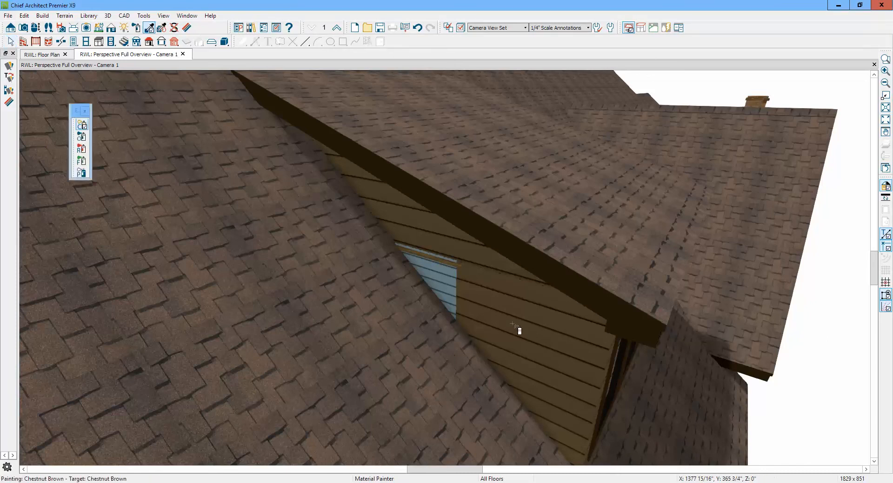
click(432, 274)
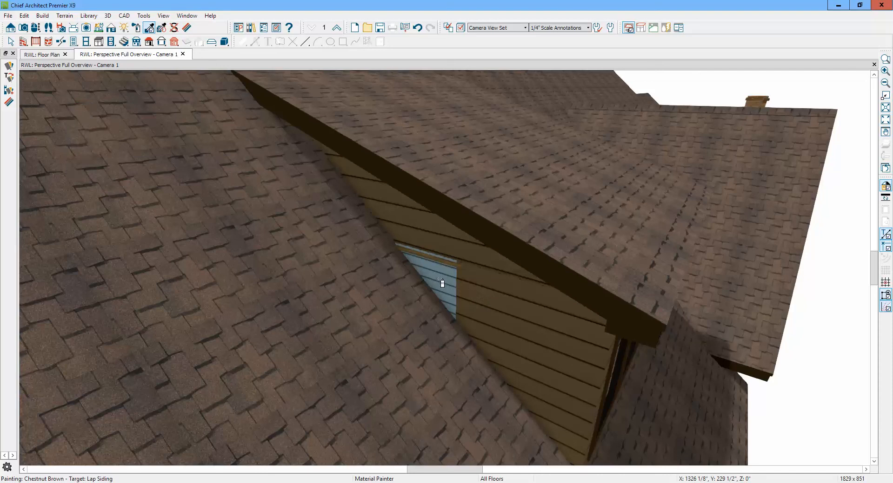
key(space)
Check the wall type and roof options of the wall segment behind the dormer's blue siding patch without changing them
click(493, 319)
key(Tab)
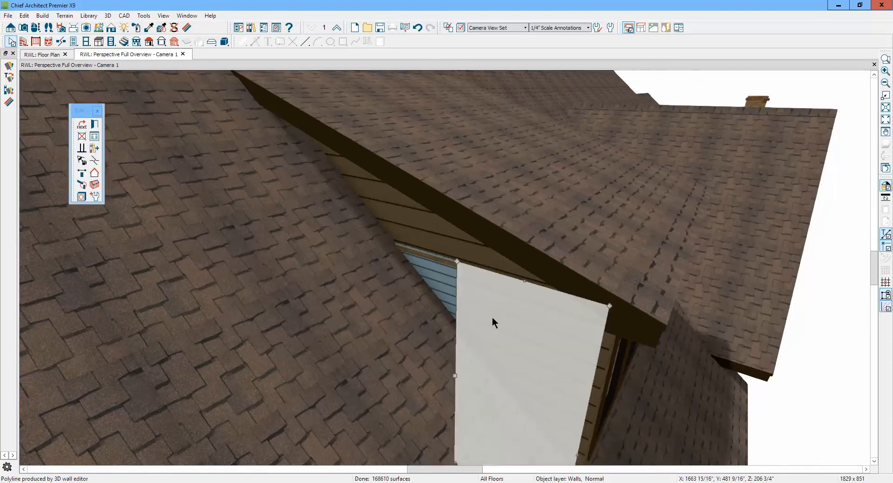
click(446, 283)
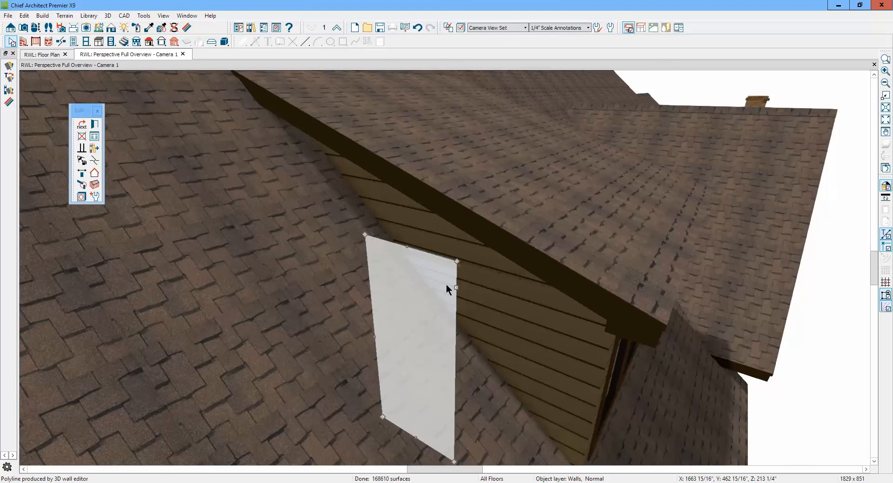
click(95, 126)
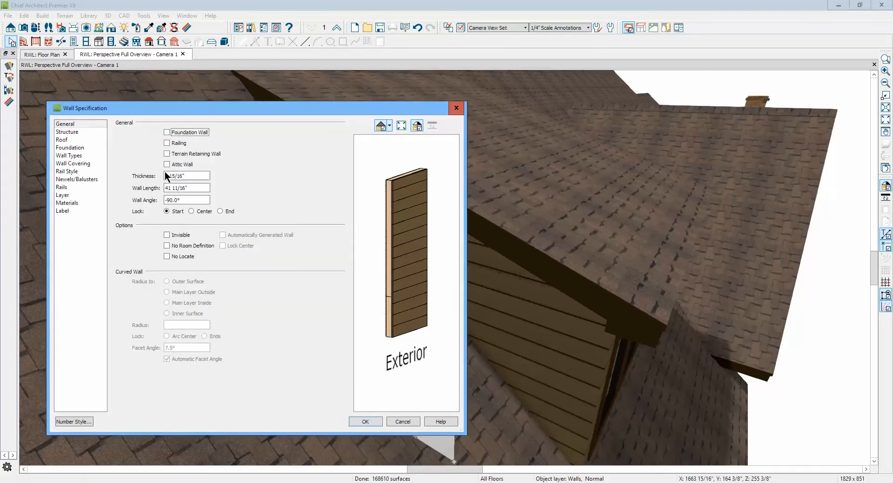
click(85, 156)
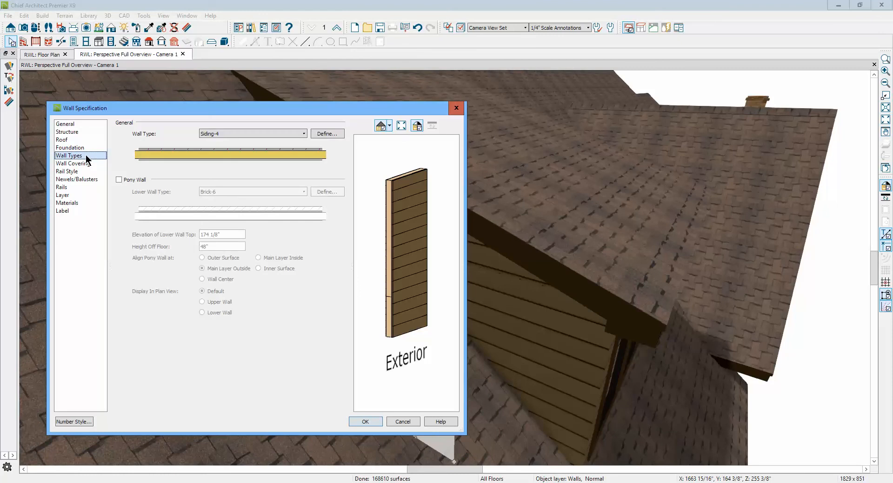
click(77, 141)
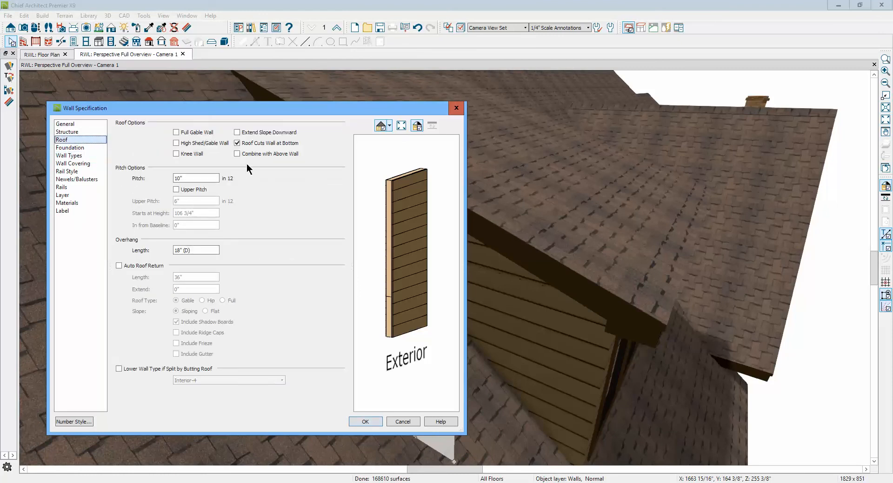
click(397, 421)
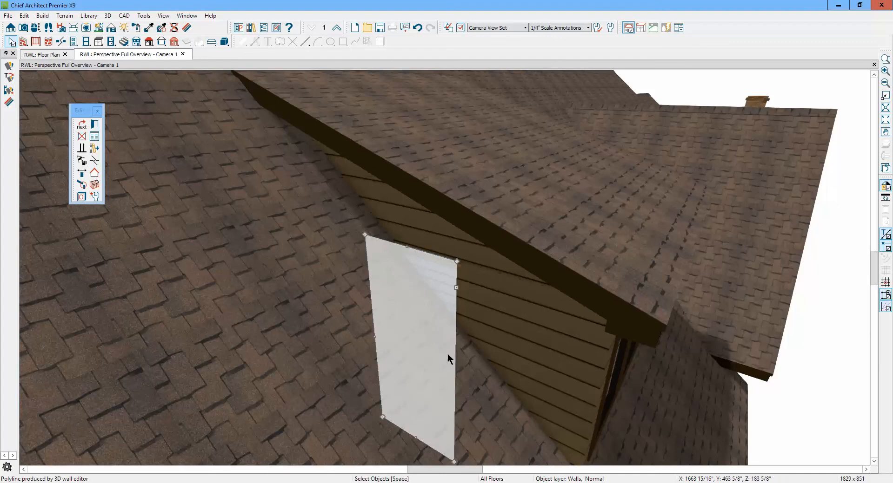
key(Escape)
click(448, 280)
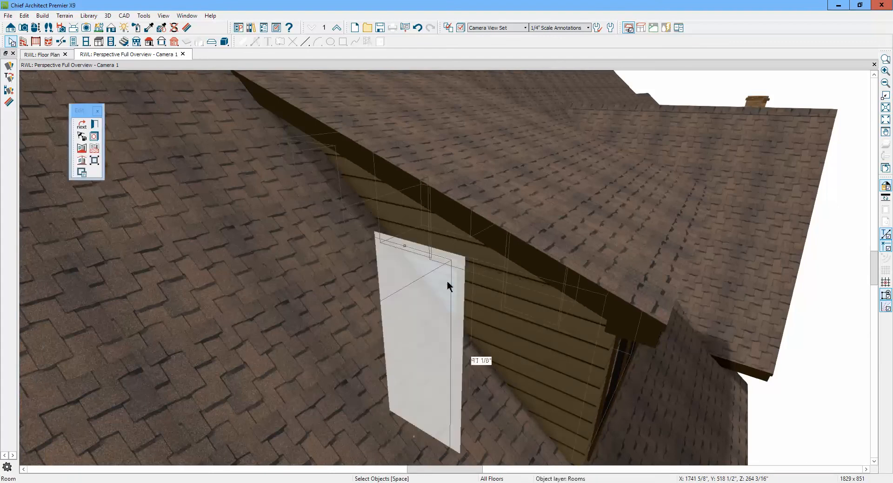
key(Escape)
Create a full camera view from the floor 2 plan, looking from inside the room toward the dormer windows
key(ctrl+Tab)
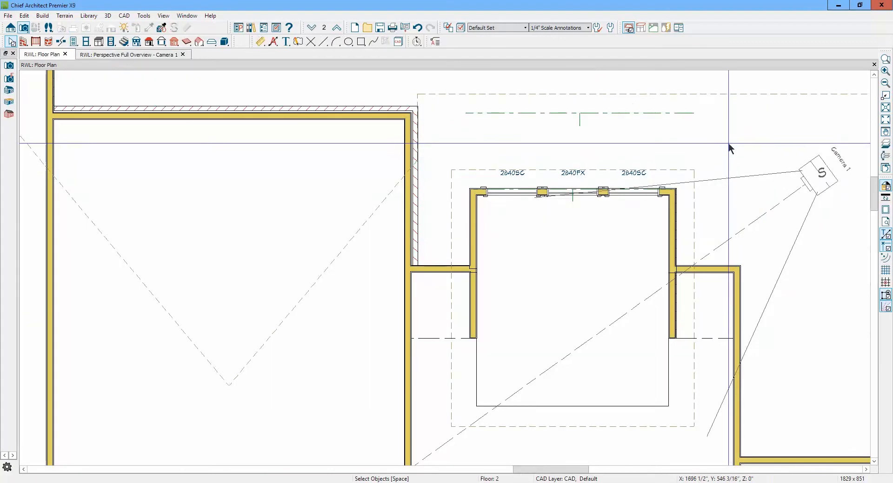
scroll(656, 100, down, 2)
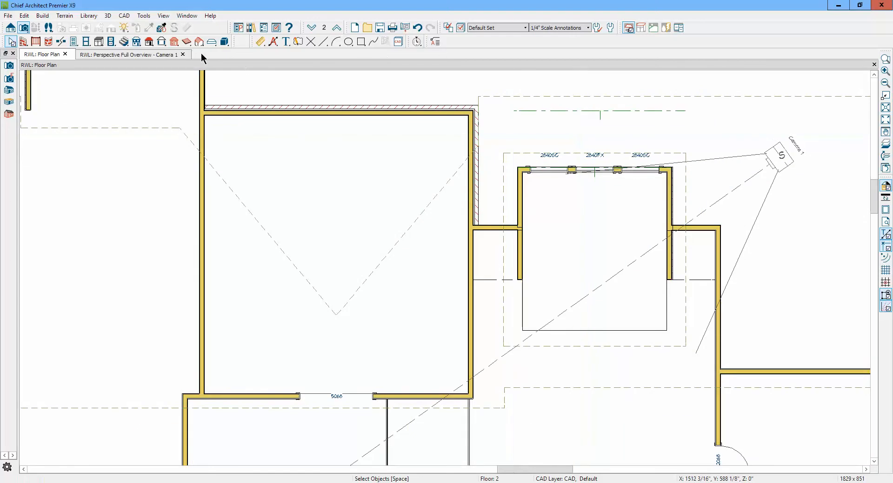
click(9, 66)
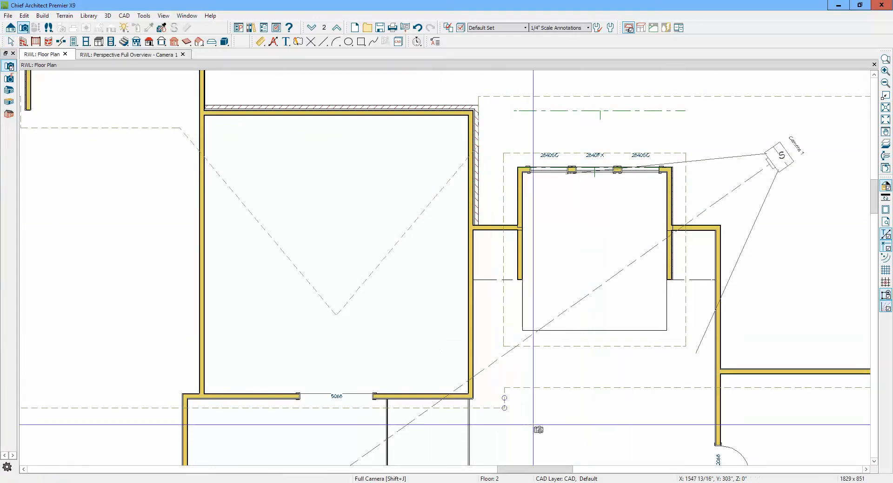
drag(544, 424, 627, 271)
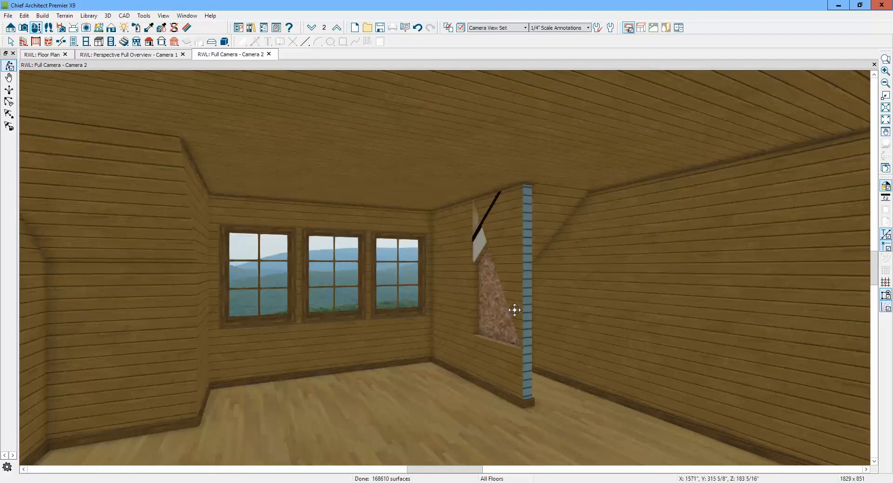
key(Escape)
In the floor plan, pull the dormer roof hole's right-hand edge slightly inward to make the hole 9'-11 3/8" wide
key(ctrl+Tab)
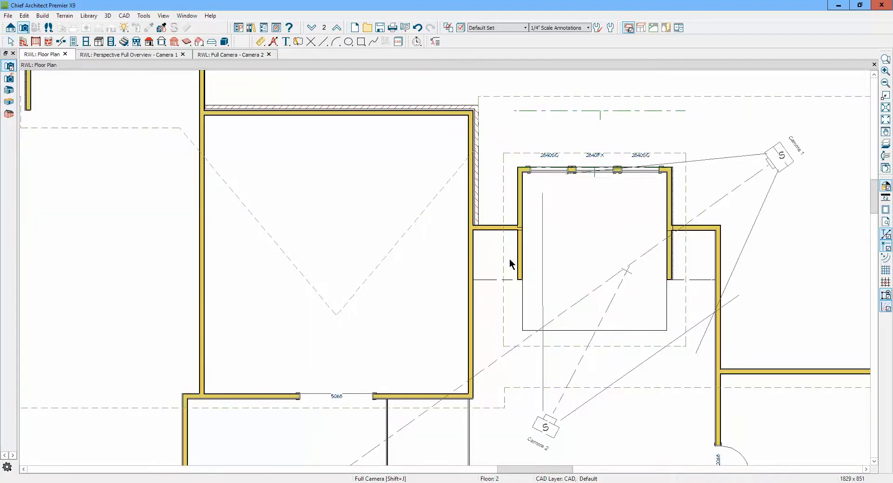
scroll(630, 331, up, 2)
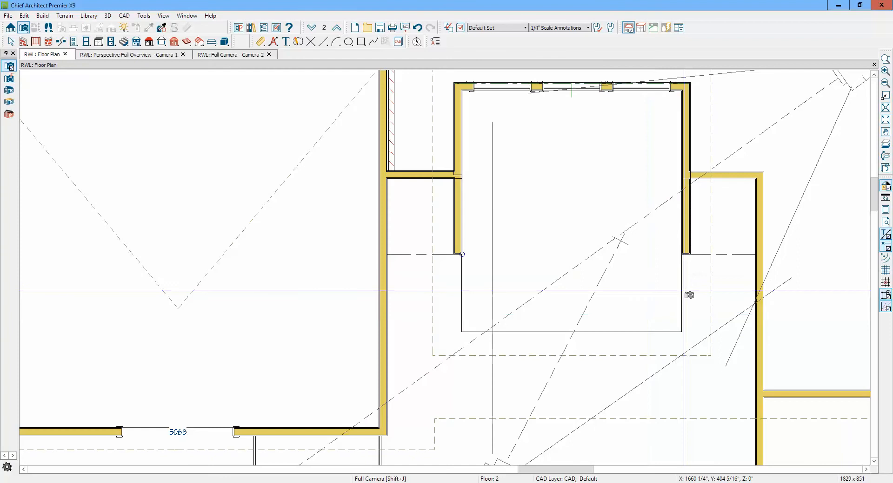
key(ctrl+shift+b)
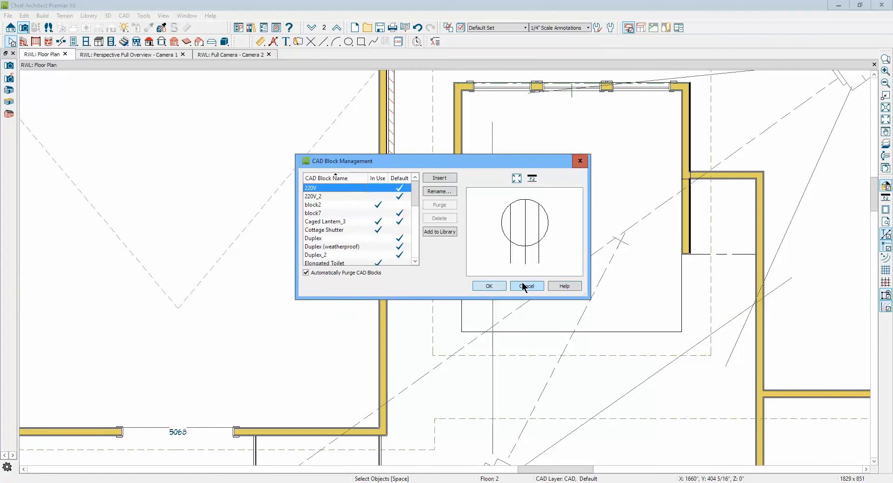
click(521, 285)
click(682, 293)
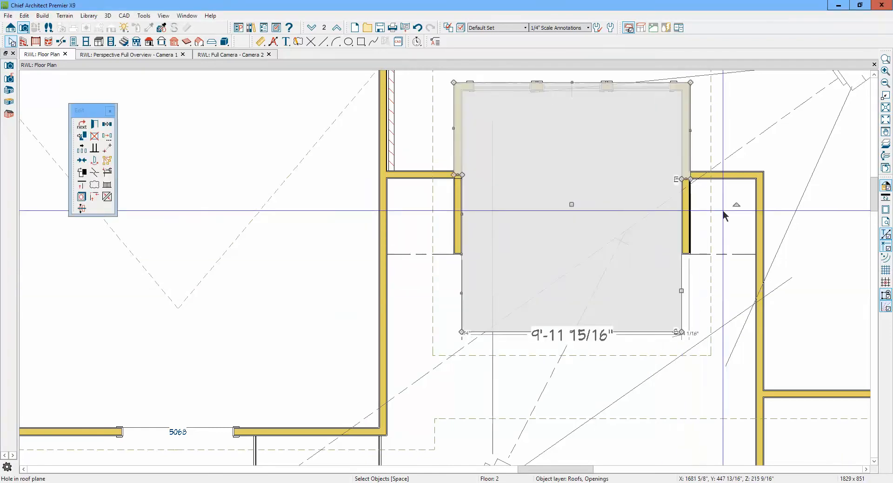
scroll(703, 179, up, 2)
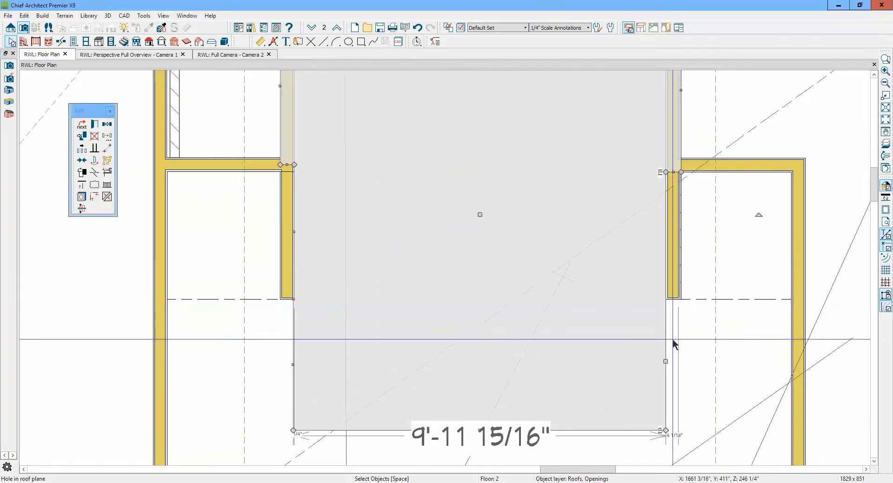
drag(666, 362, 663, 359)
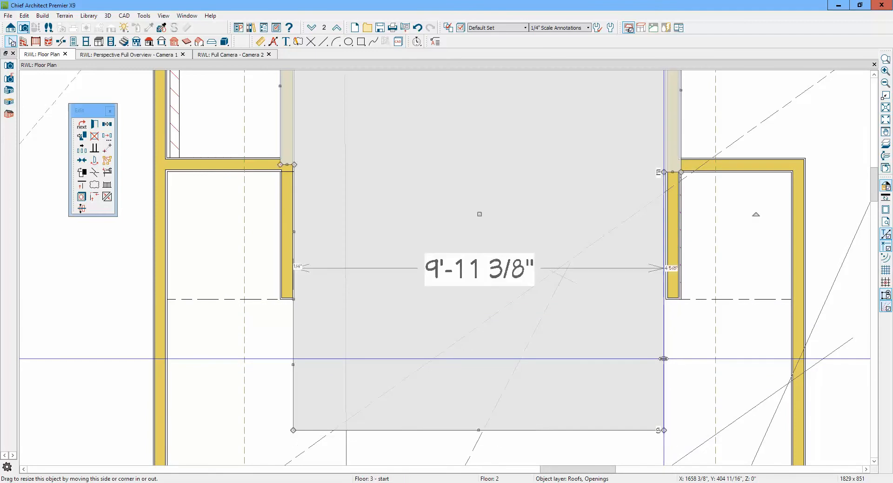
click(705, 367)
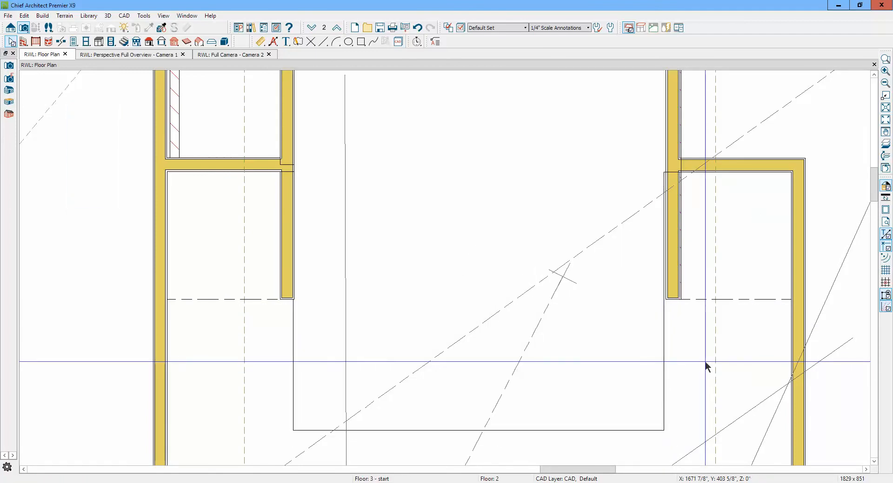
Inspect the wall segment at the blue siding patch in the exterior perspective view
key(ctrl+Tab)
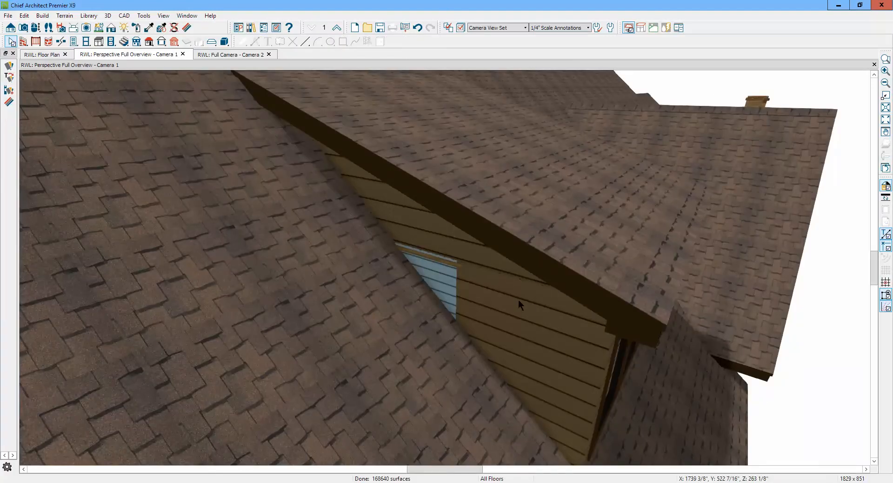
click(445, 284)
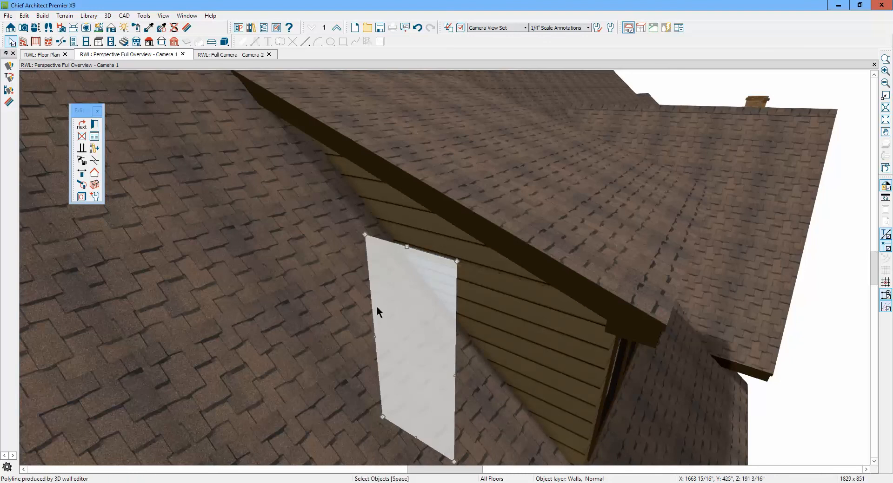
key(Escape)
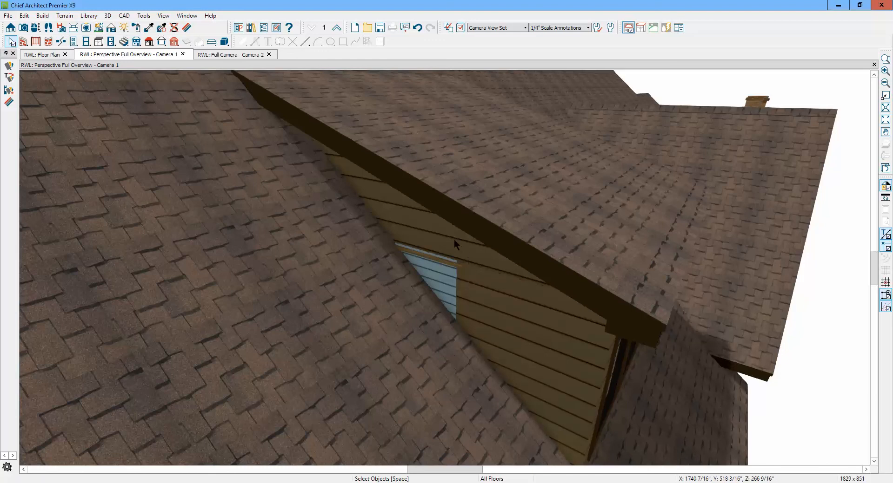
On the opposite side of the dormer, untangle the attic wall's outline by moving its crossing lower corner up to the roof edge
scroll(454, 238, down, 10)
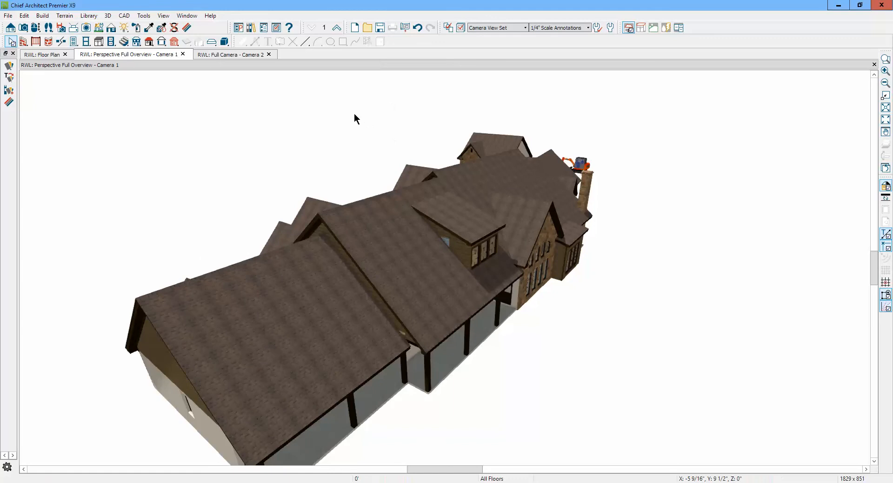
click(36, 27)
drag(627, 227, 445, 228)
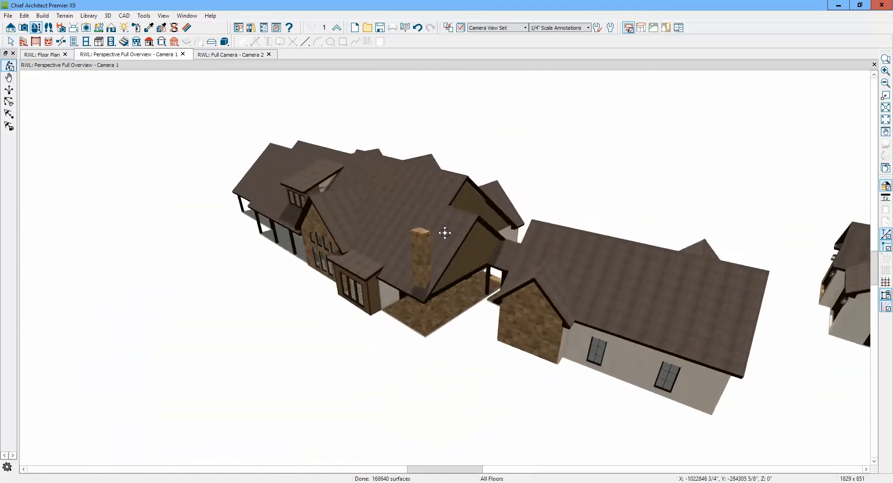
scroll(320, 180, up, 6)
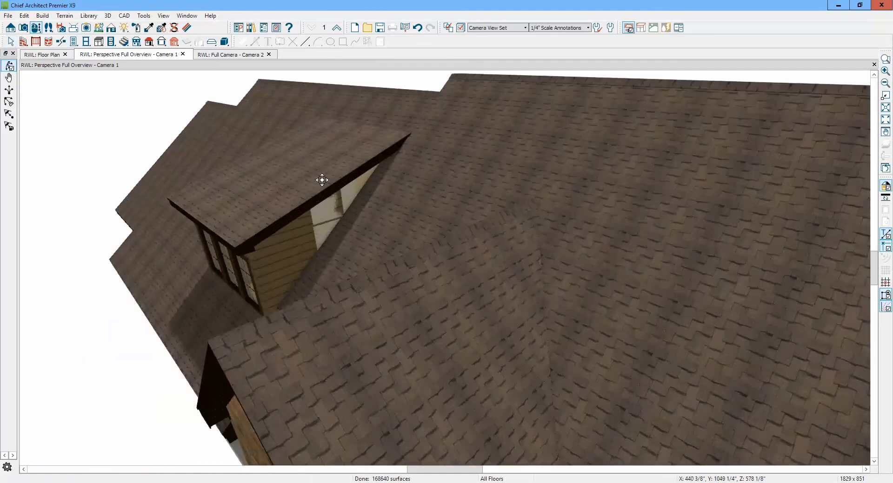
scroll(325, 183, up, 5)
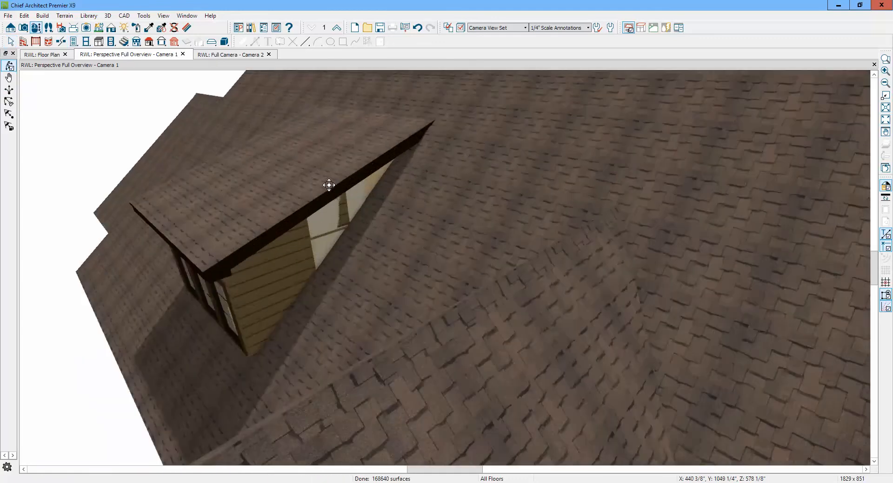
key(space)
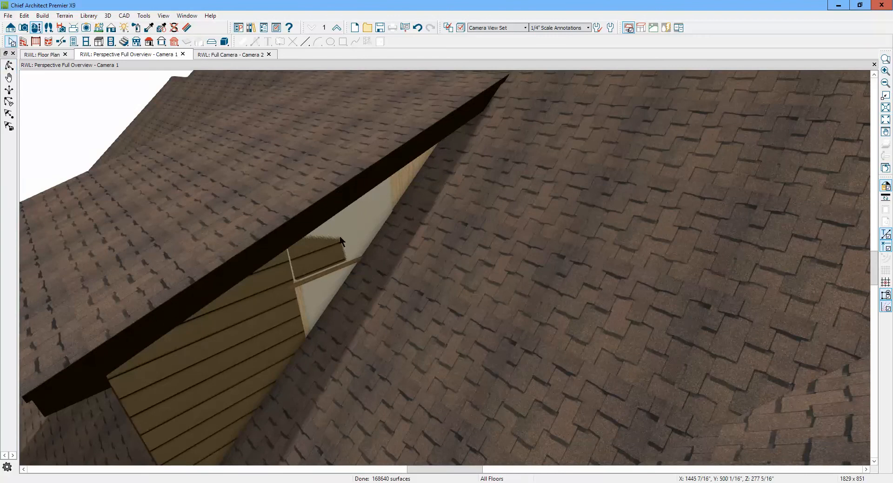
click(310, 260)
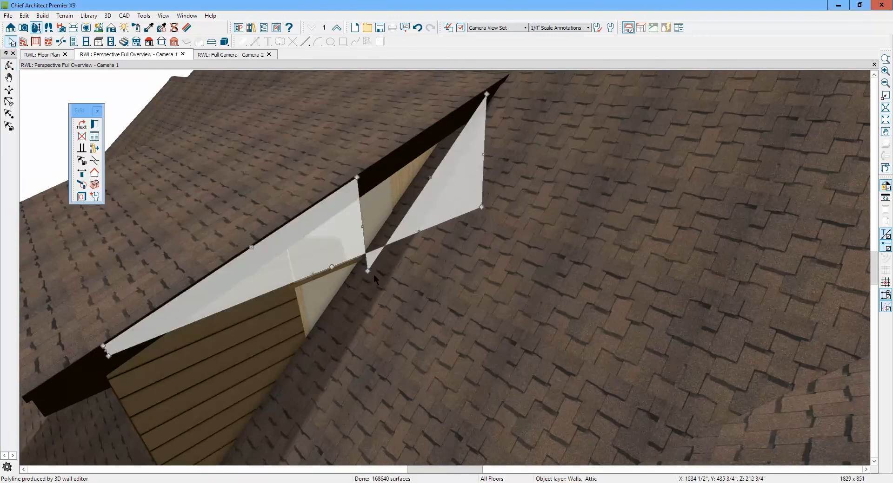
drag(367, 271, 360, 180)
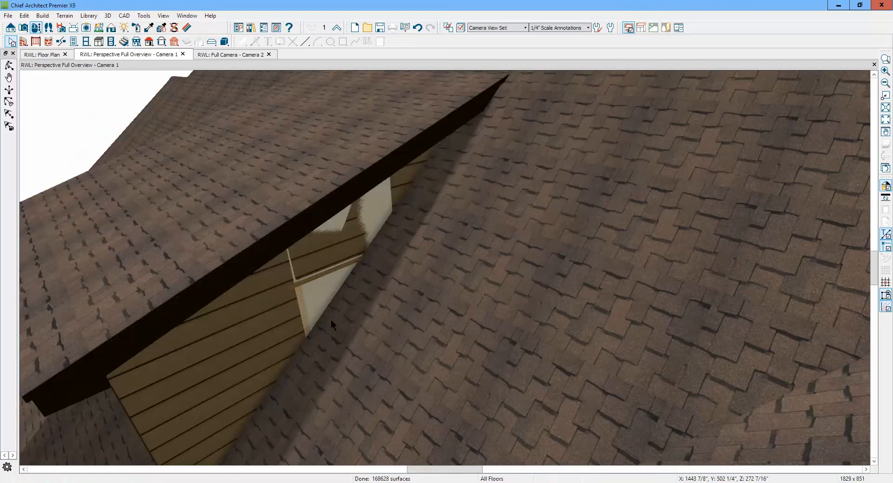
Examine the specification of the wall segment with the gaps on this dormer side without changing it, and return to the floor plan
click(291, 314)
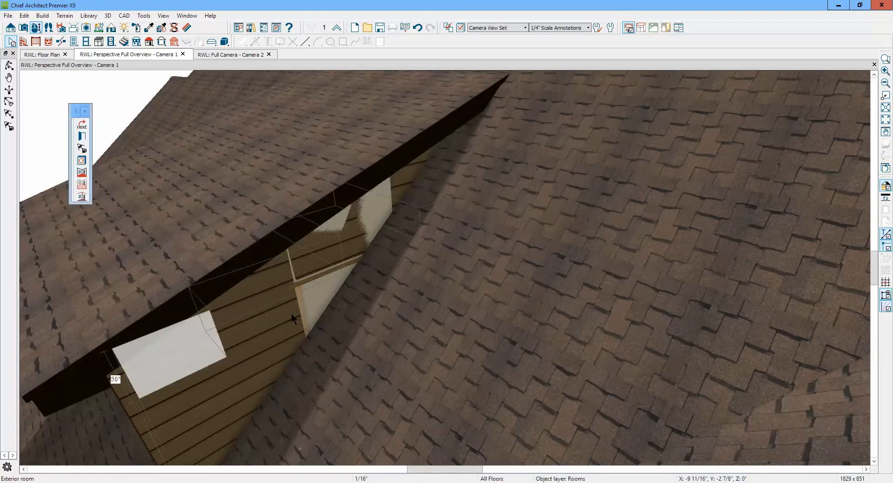
key(Tab)
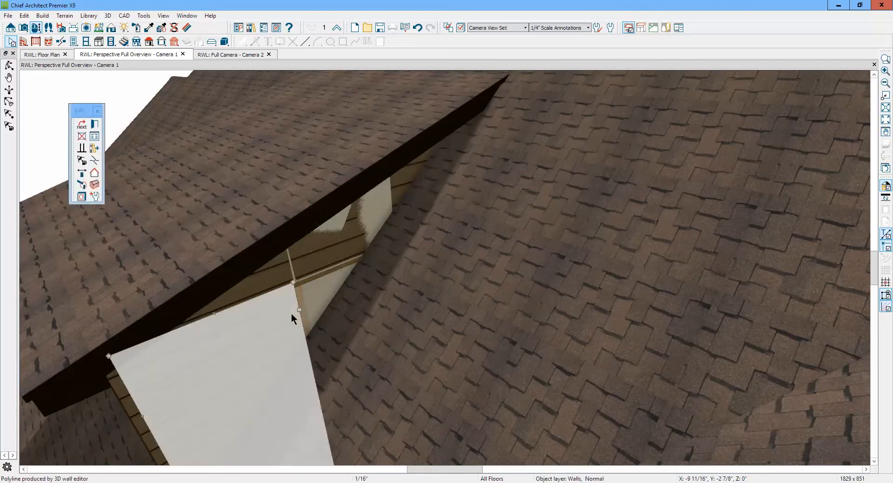
click(316, 265)
click(320, 278)
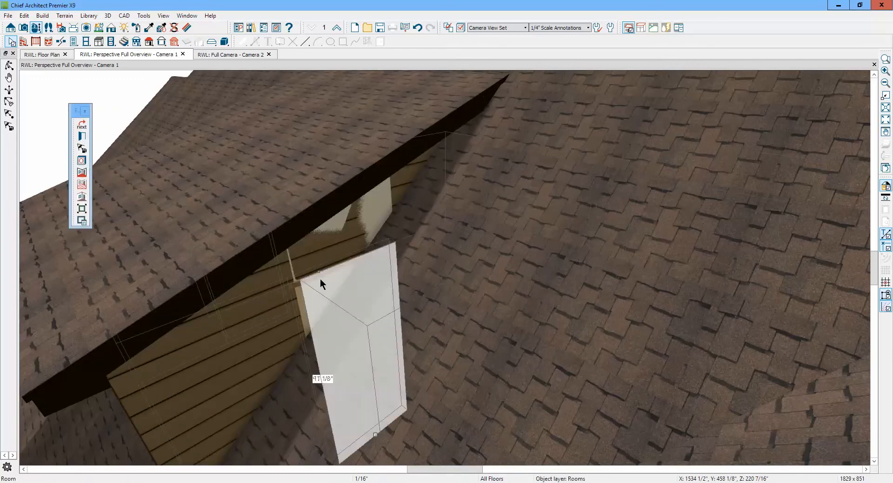
key(Tab)
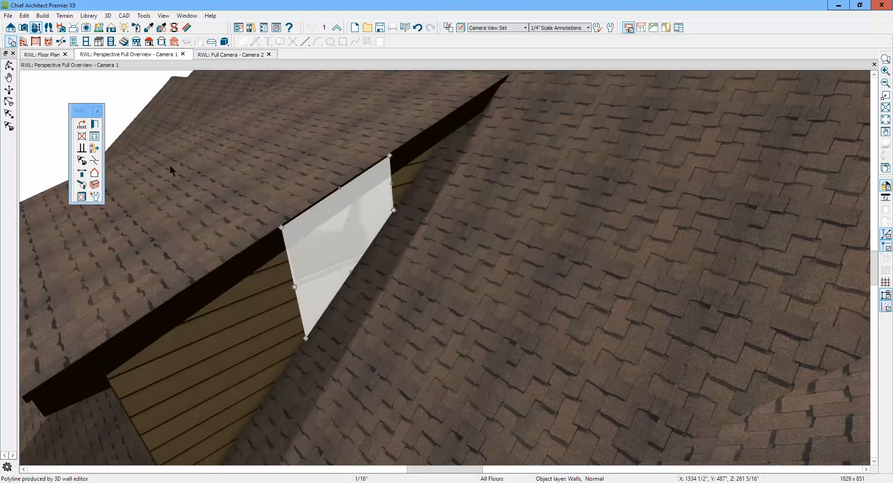
click(98, 125)
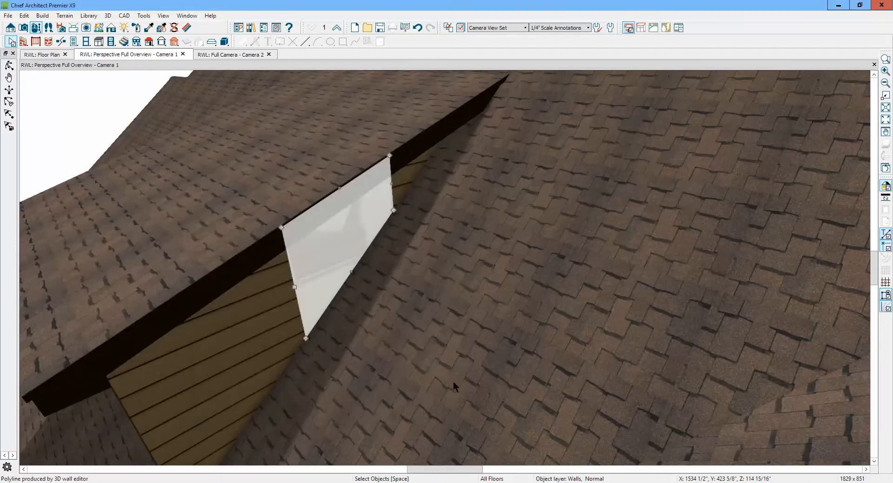
click(402, 423)
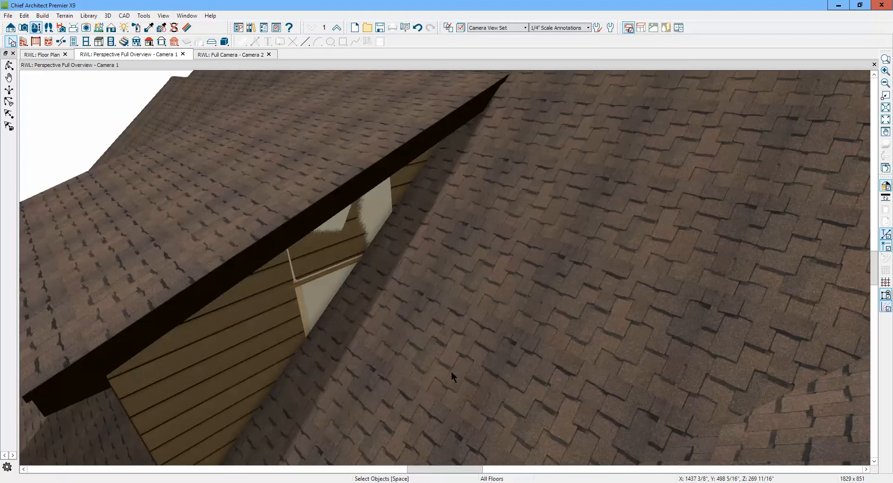
key(ctrl+Tab)
key(ctrl+Tab)
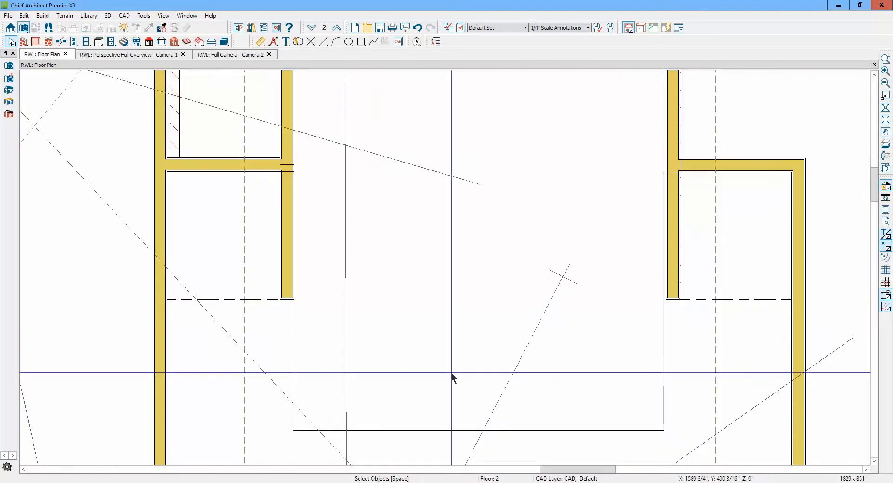
Move the left edge of the dormer roof hole inward past the side wall, making the hole 9'-9 7/8" wide
click(292, 358)
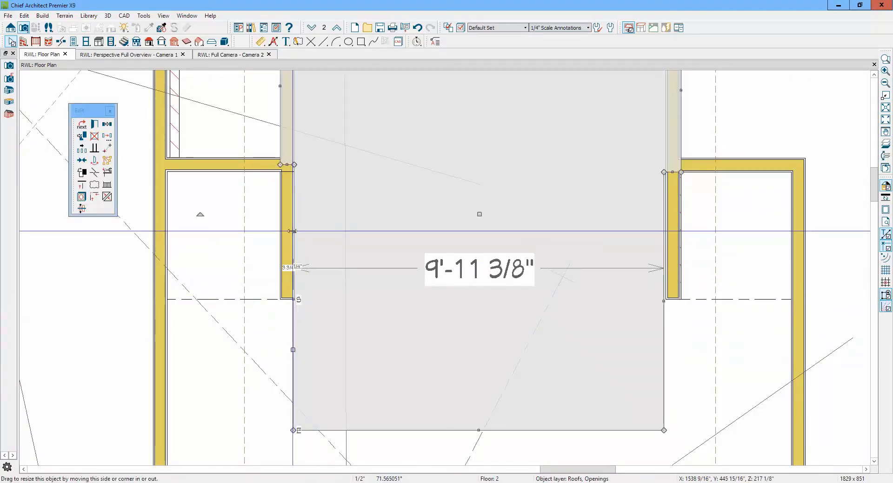
drag(293, 230, 299, 234)
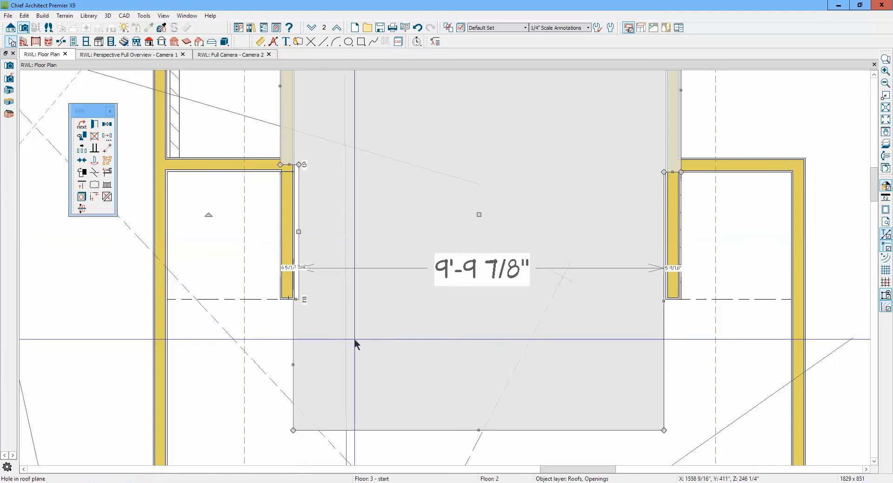
drag(297, 335, 299, 300)
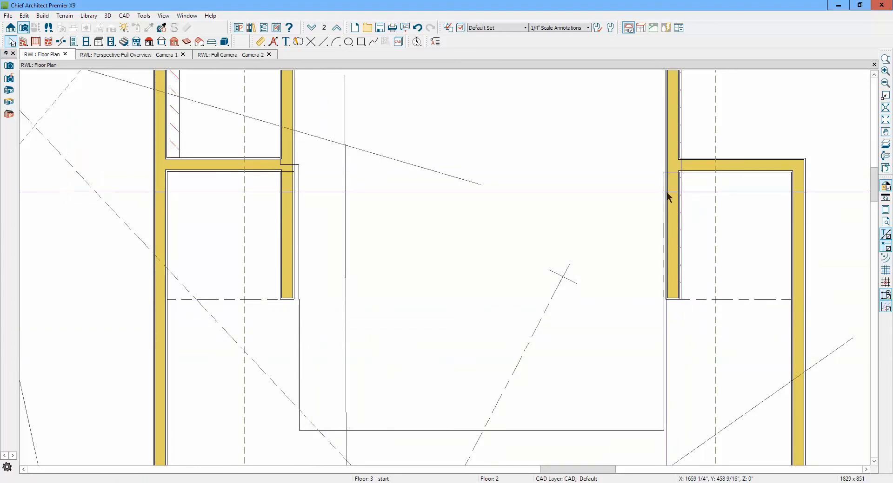
In the exterior perspective view, lower the gapped dormer wall segment's top edge slightly and stretch its bottom edge down through the roof
key(ctrl+Tab)
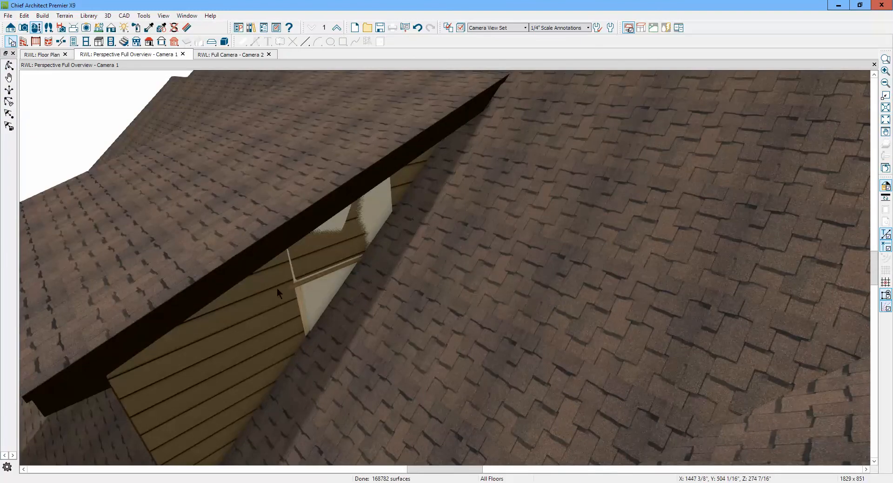
click(320, 253)
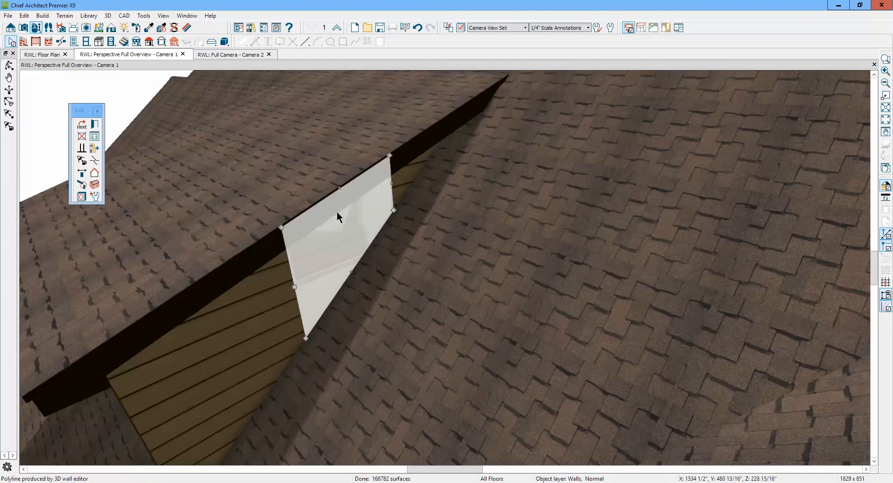
drag(339, 190, 340, 197)
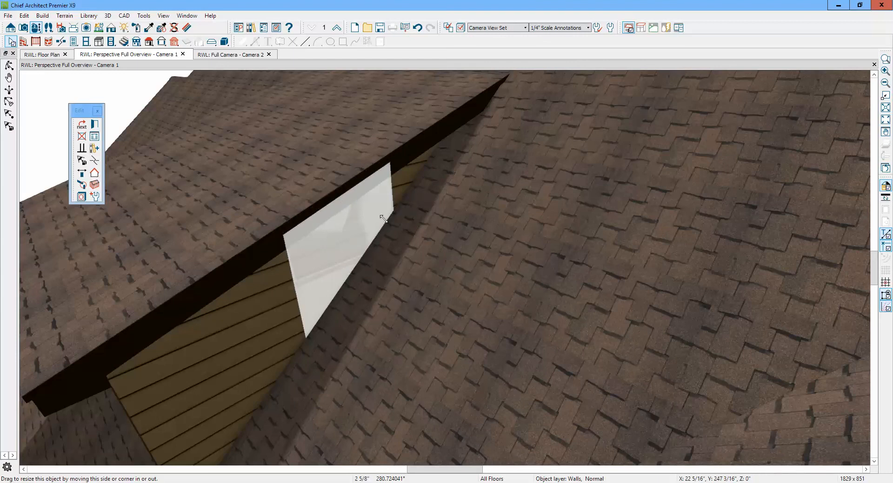
drag(333, 261, 333, 272)
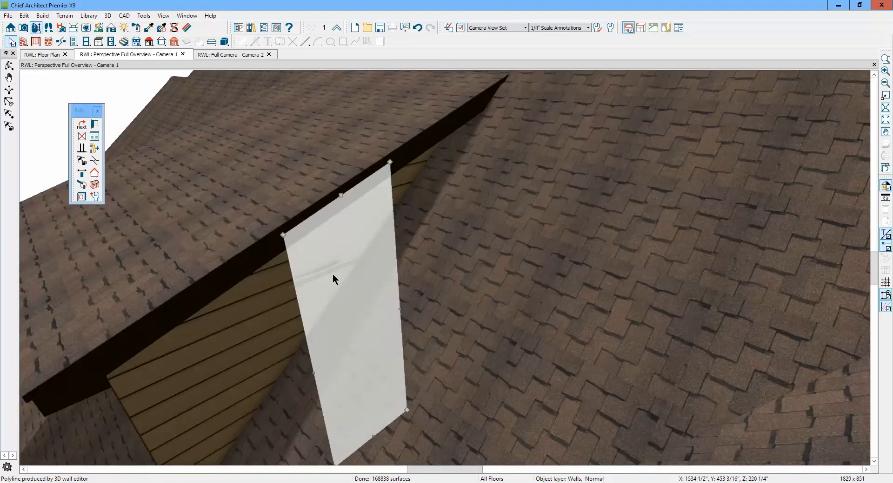
In the floor plan, pull the roof hole's left edge beside the dormer wall back to the wall's inner face, making it 9'-11 1/16" wide
key(ctrl+Tab)
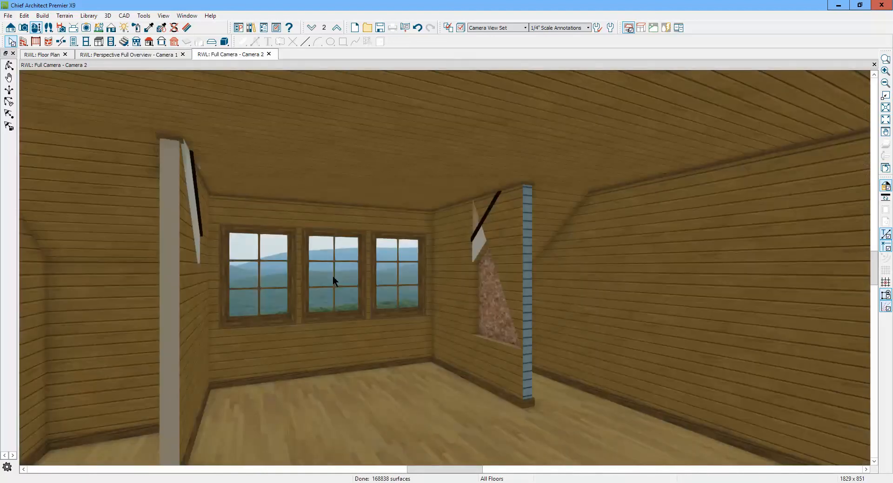
key(ctrl+Tab)
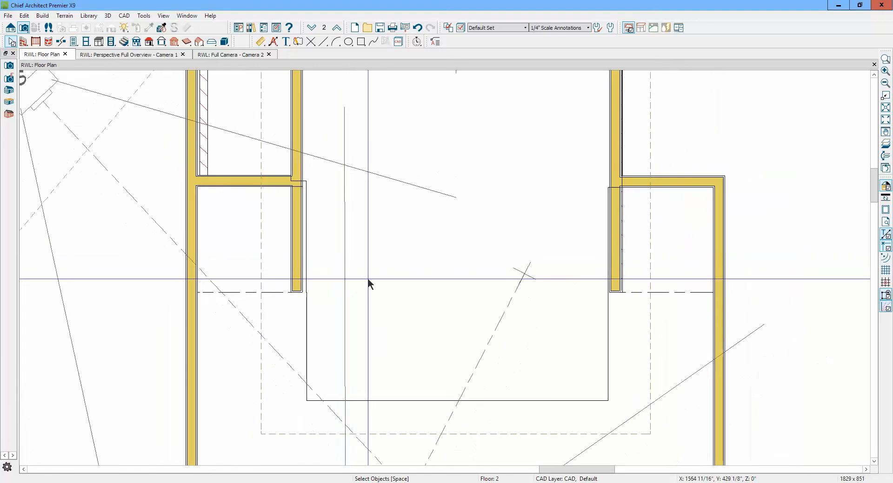
scroll(614, 315, down, 1)
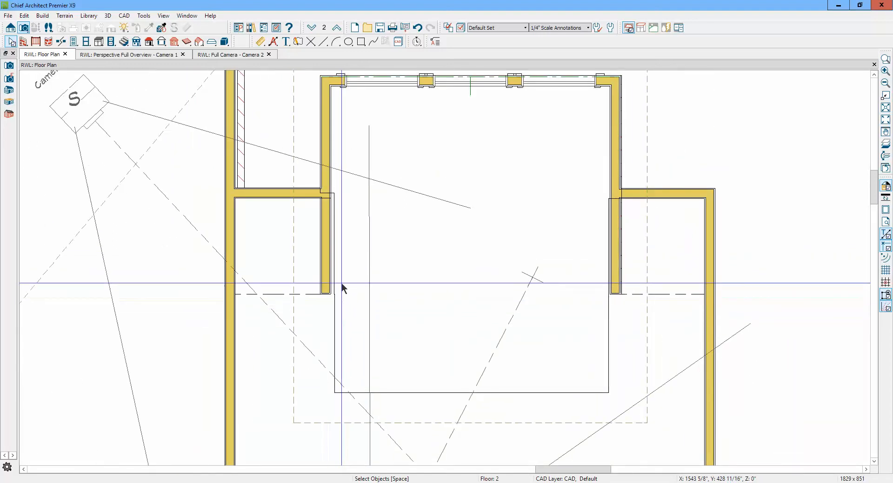
scroll(341, 283, up, 5)
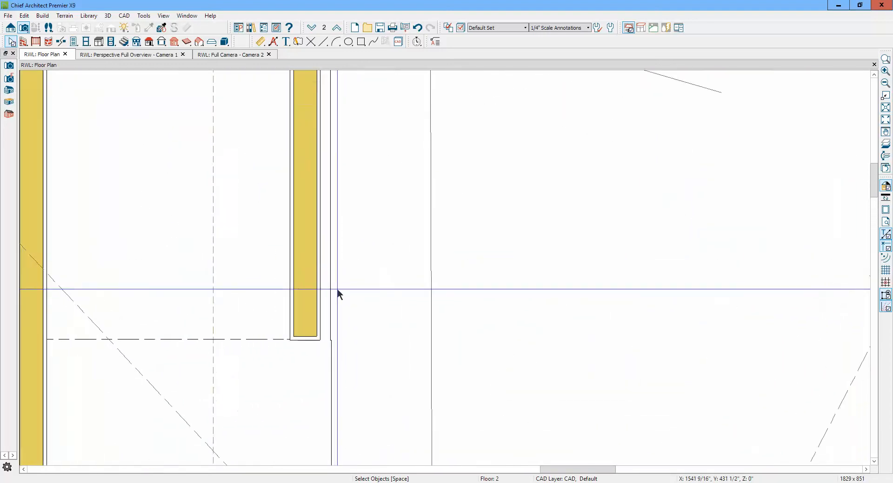
scroll(334, 286, up, 1)
click(329, 283)
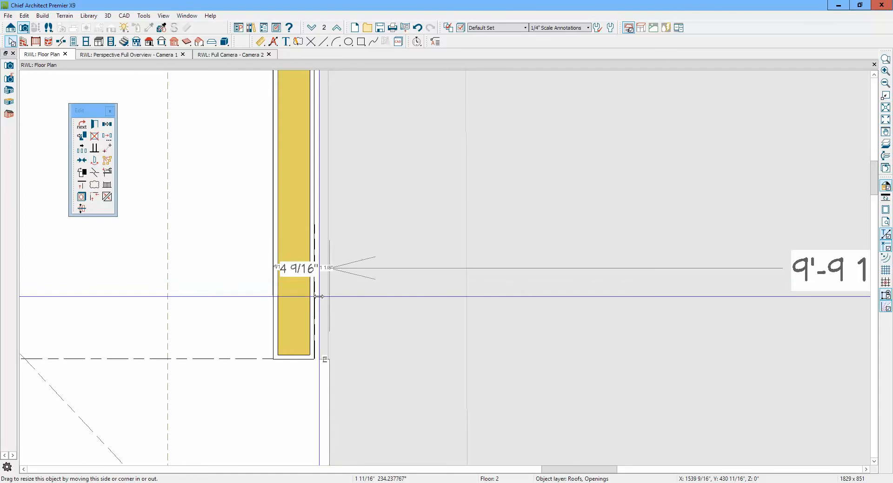
drag(318, 296, 316, 300)
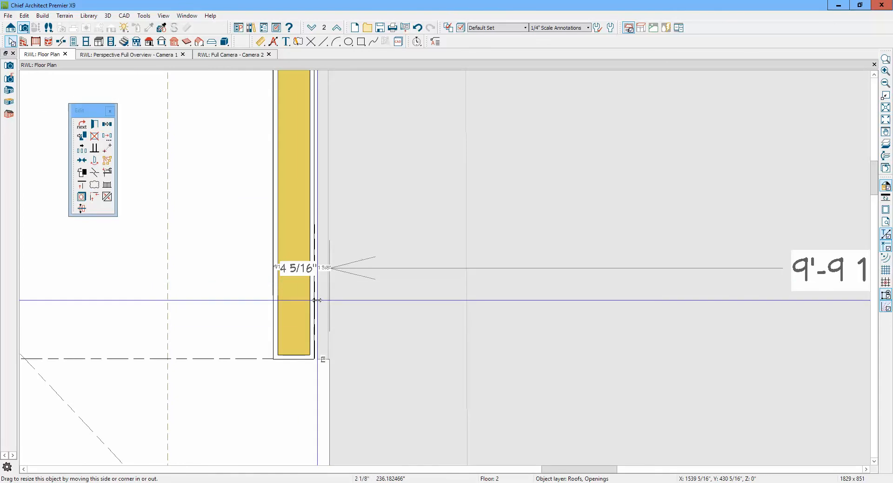
scroll(301, 326, down, 3)
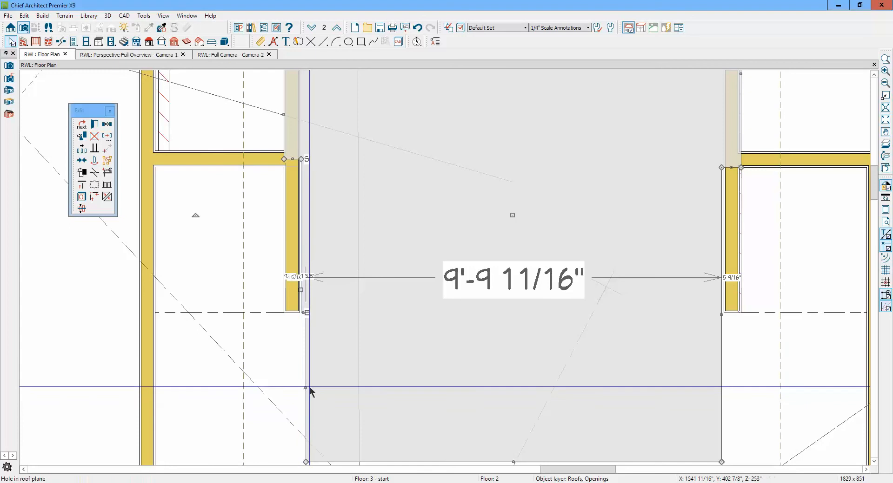
Move the hole's left edge beyond the wall end out to the wall's outer face and set the short connecting edge just past the wall
drag(306, 387, 283, 404)
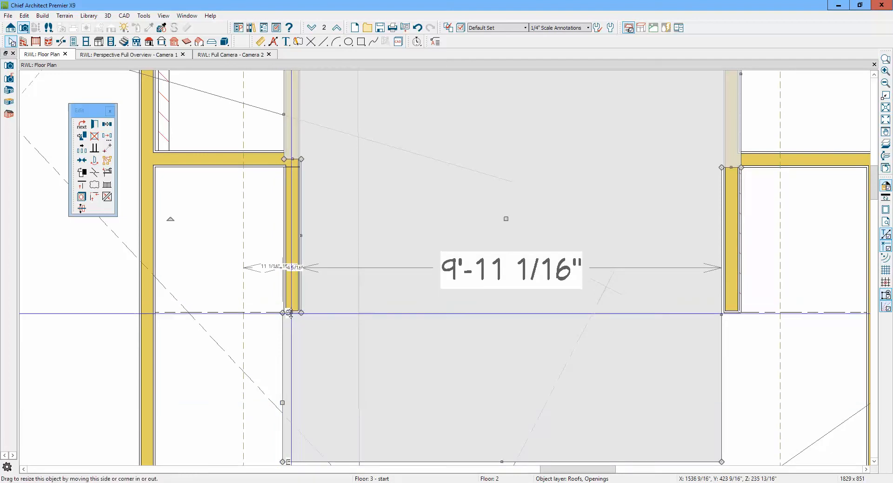
drag(291, 313, 291, 318)
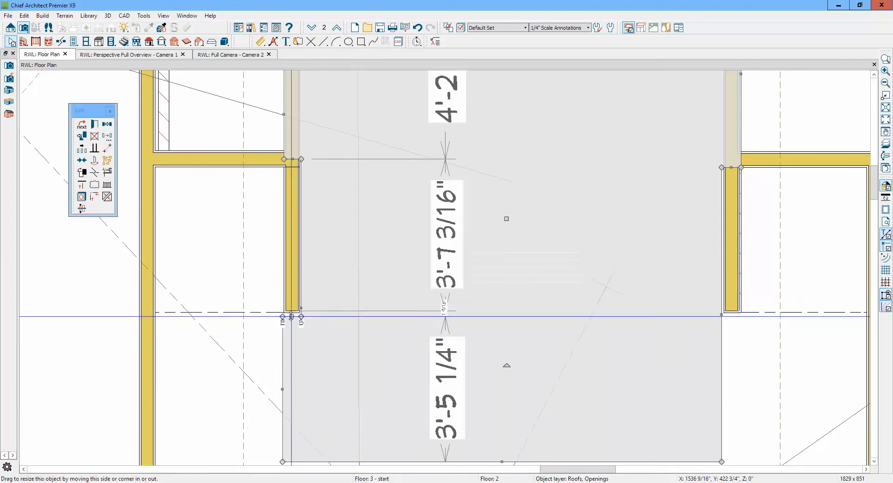
click(323, 324)
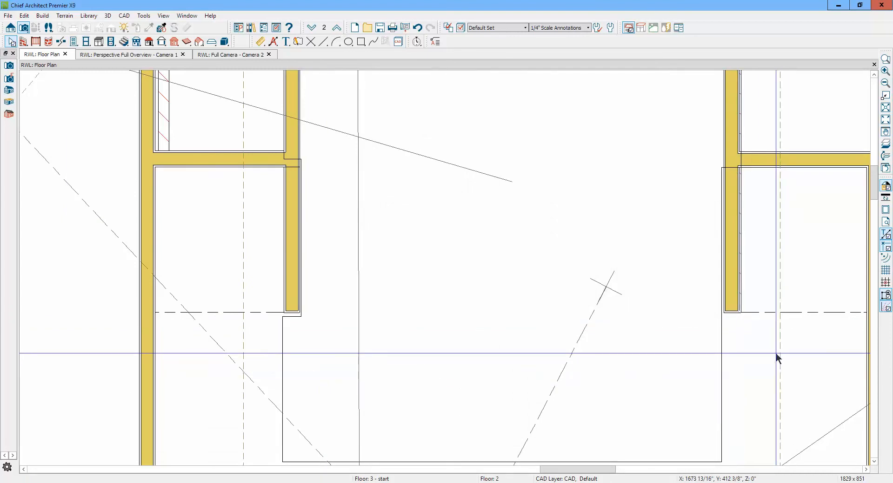
Break the roof hole's right edge at the dormer wall's end and move the portion beyond it out to the wall's outer face
click(724, 372)
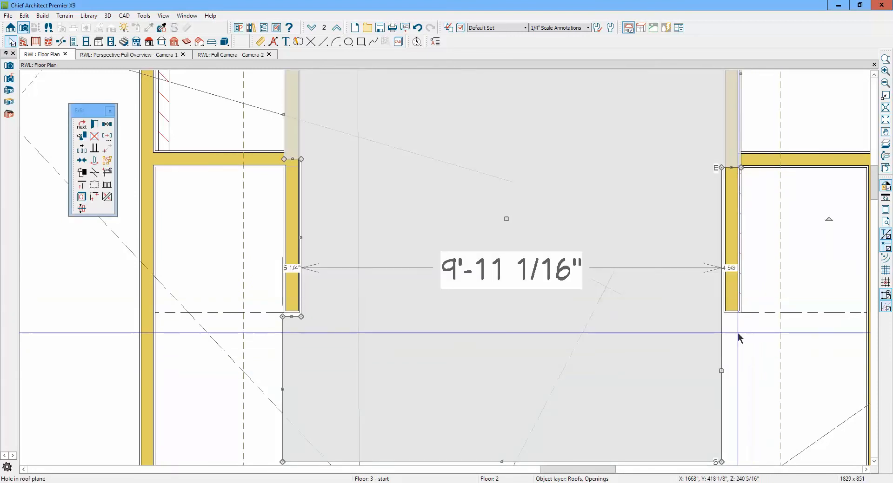
click(95, 173)
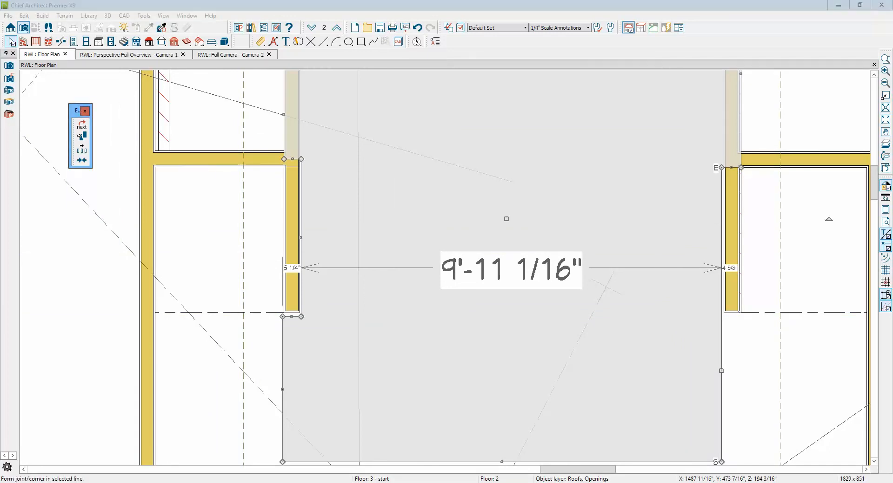
click(723, 317)
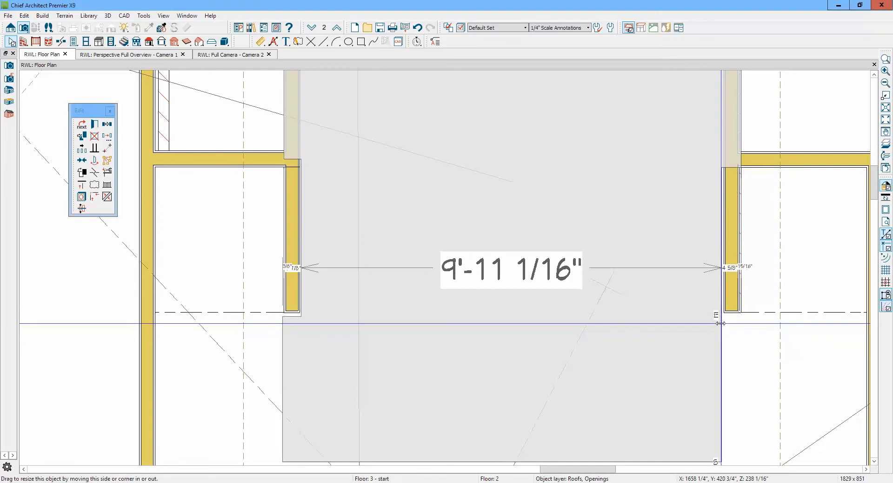
drag(720, 323, 741, 339)
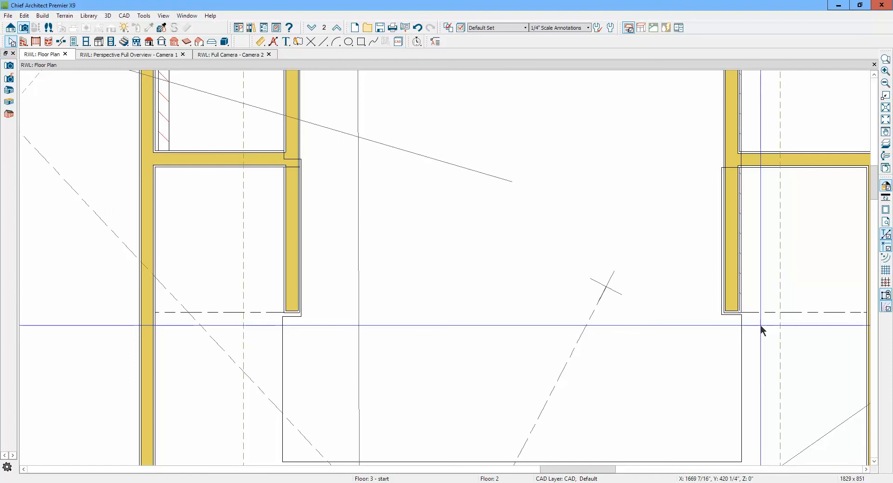
In the interior camera view, raise the right-hand dormer wall segment's bottom edge off the floor and its outer corner to the ceiling, following the roof slope
key(ctrl+Tab)
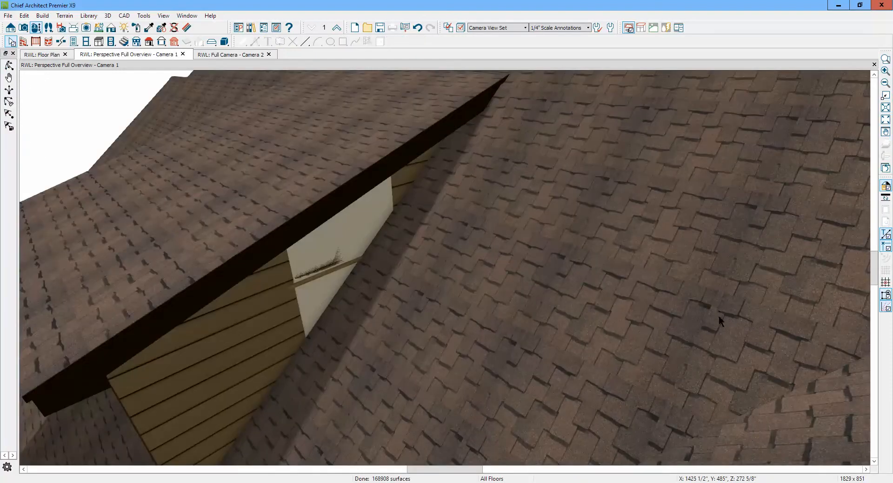
key(ctrl+Tab)
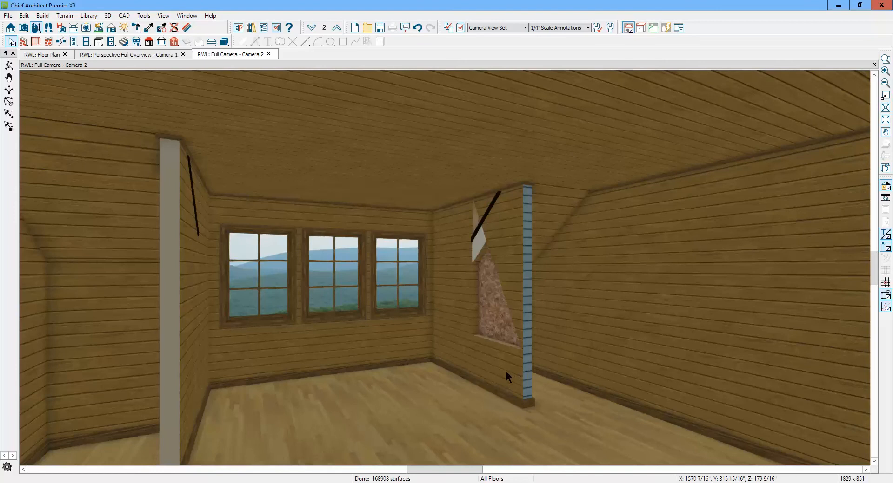
click(506, 372)
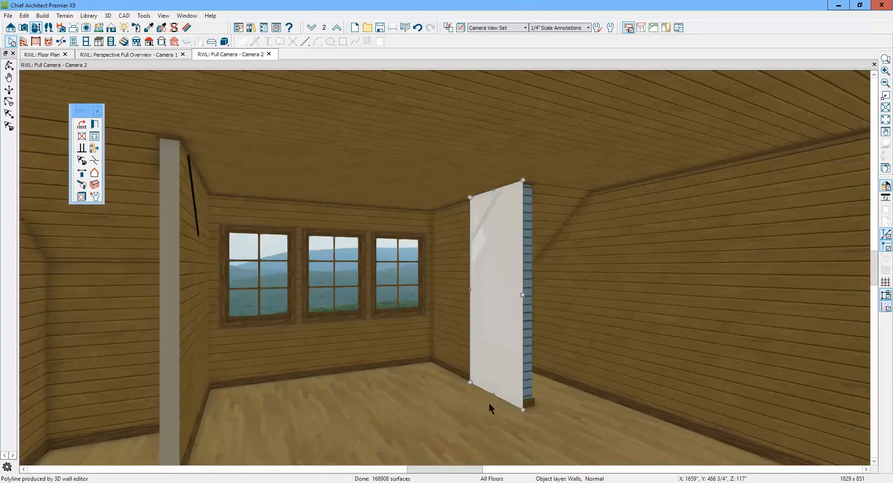
drag(492, 395, 494, 263)
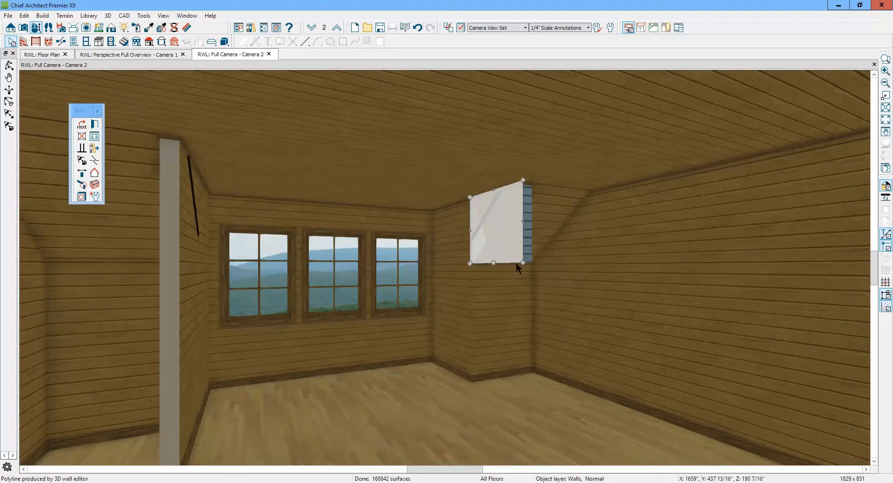
drag(523, 263, 516, 177)
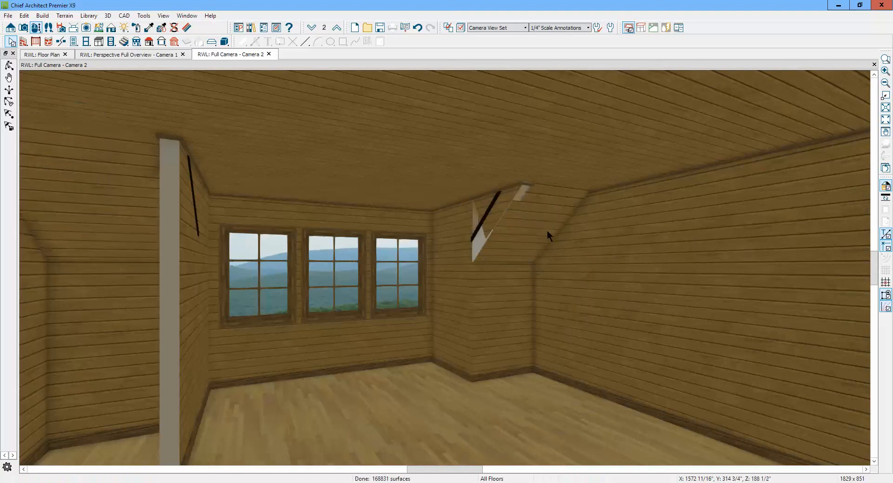
click(496, 215)
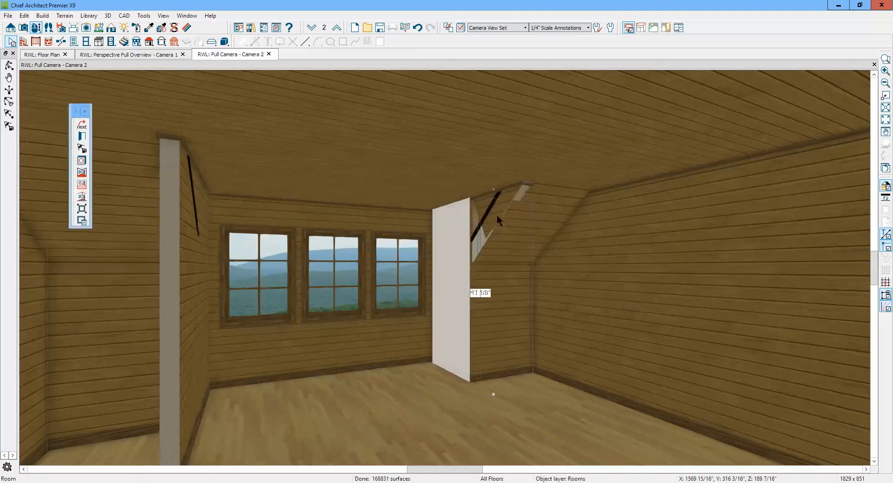
key(Escape)
click(498, 217)
key(Tab)
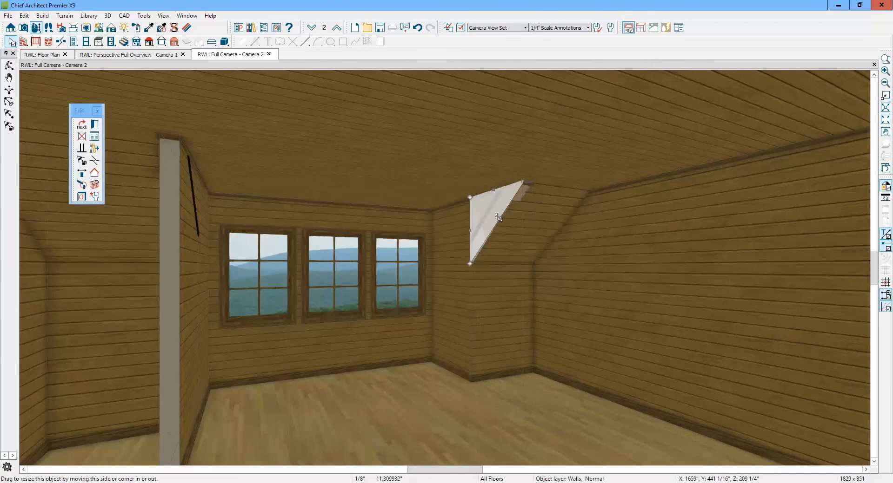
key(Escape)
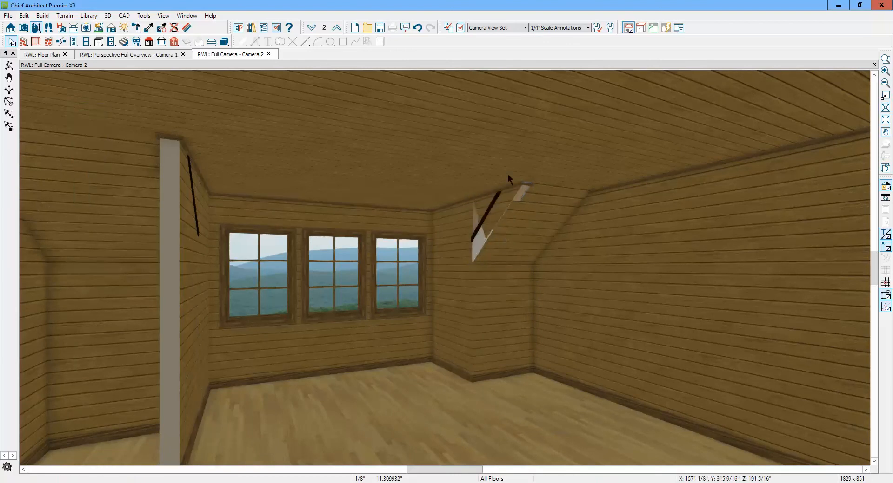
click(474, 238)
key(Delete)
Raise the bottom edge of the left-hand dormer wall segment from the floor to just above the sloped ceiling's lower edge
click(174, 247)
scroll(175, 247, up, 1)
scroll(188, 233, down, 2)
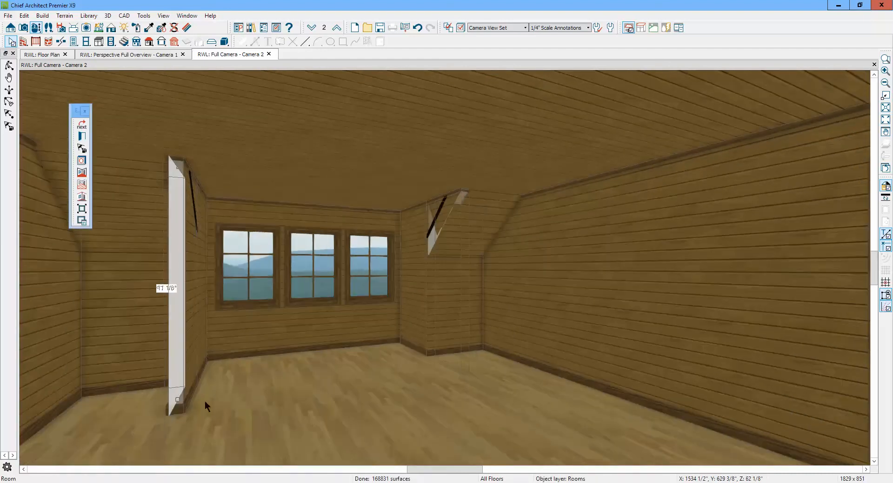
scroll(205, 399, up, 1)
click(189, 396)
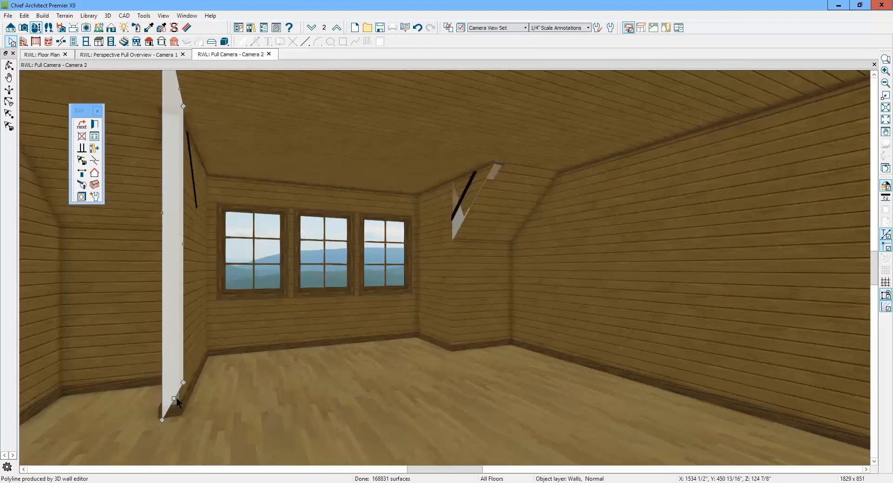
drag(173, 398, 177, 202)
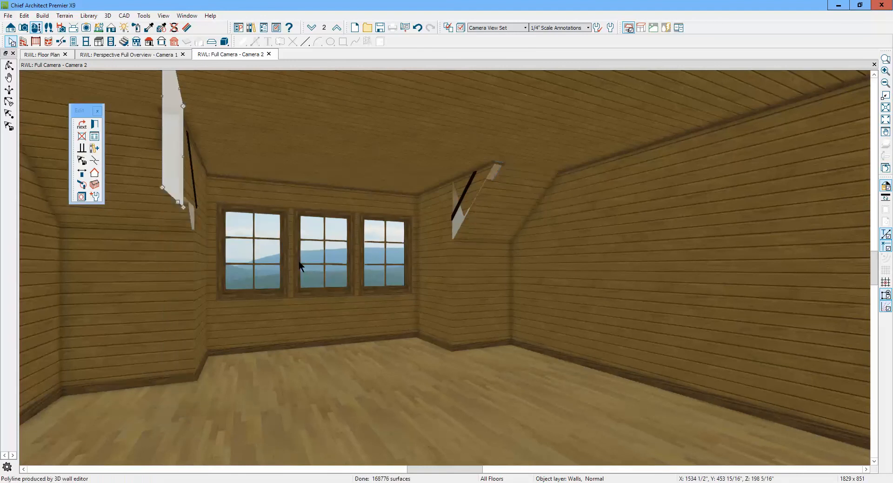
Reselect the left-hand dormer wall segment and lower its bottom edge slightly to the foot of the sloped ceiling
key(Escape)
click(178, 186)
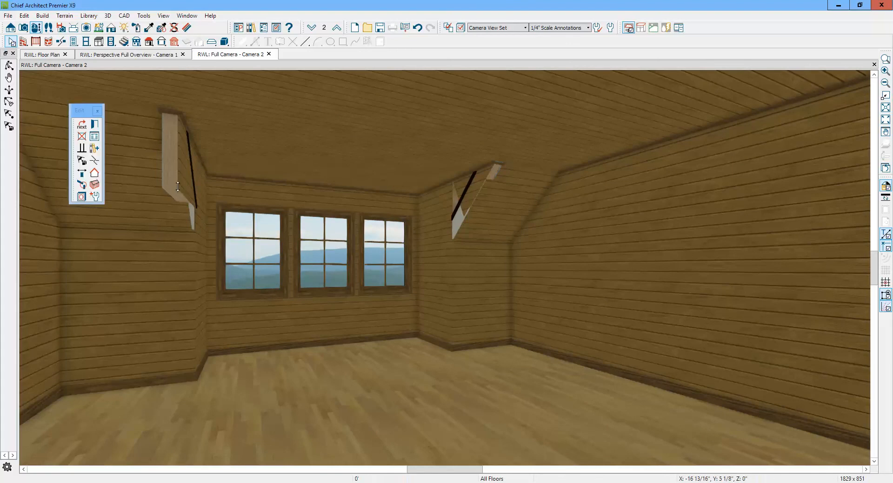
drag(179, 188, 178, 222)
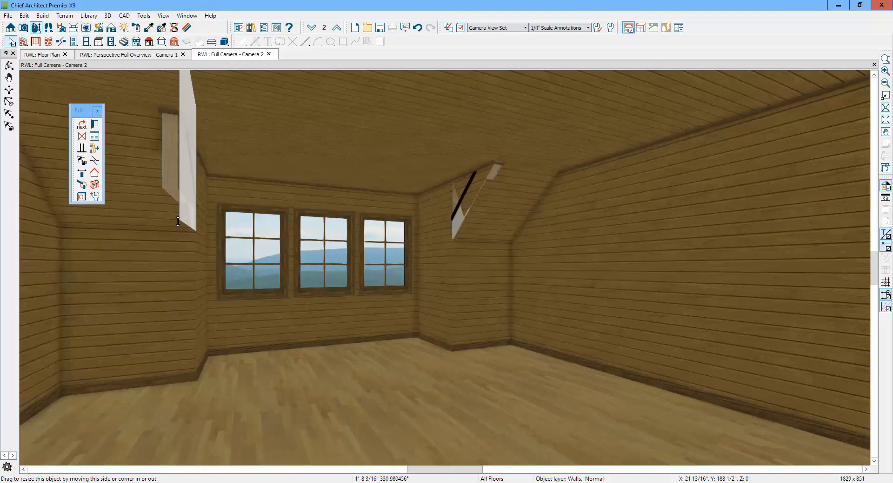
drag(177, 222, 180, 226)
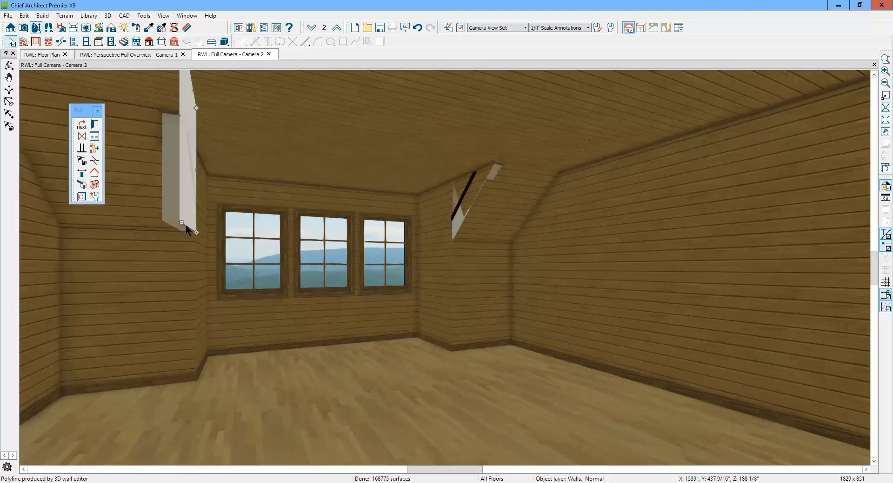
Reselect the left-hand dormer wall segment and pull its inner bottom corner up to the ceiling, following the roof slope
key(Escape)
click(186, 210)
key(Tab)
drag(181, 224, 264, 204)
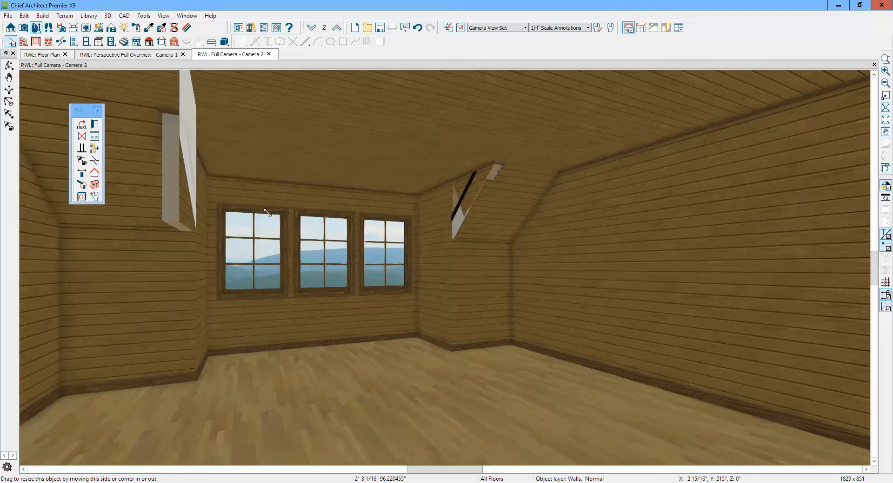
drag(267, 212, 255, 213)
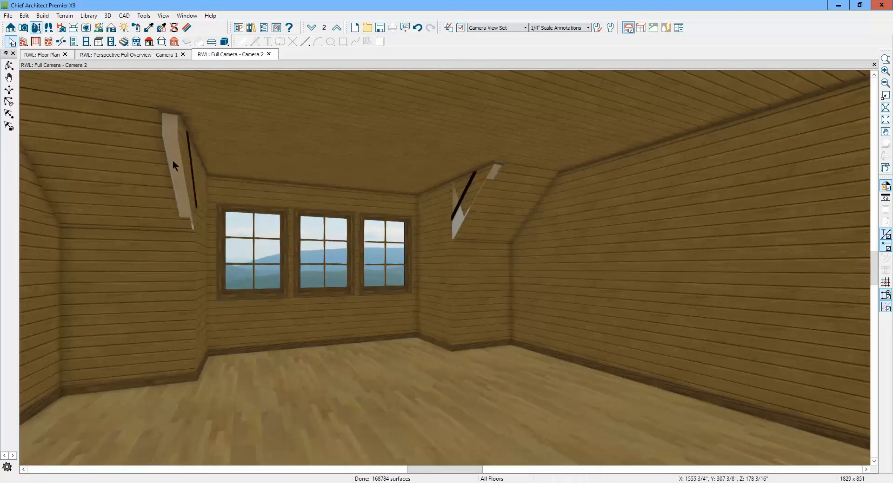
click(184, 170)
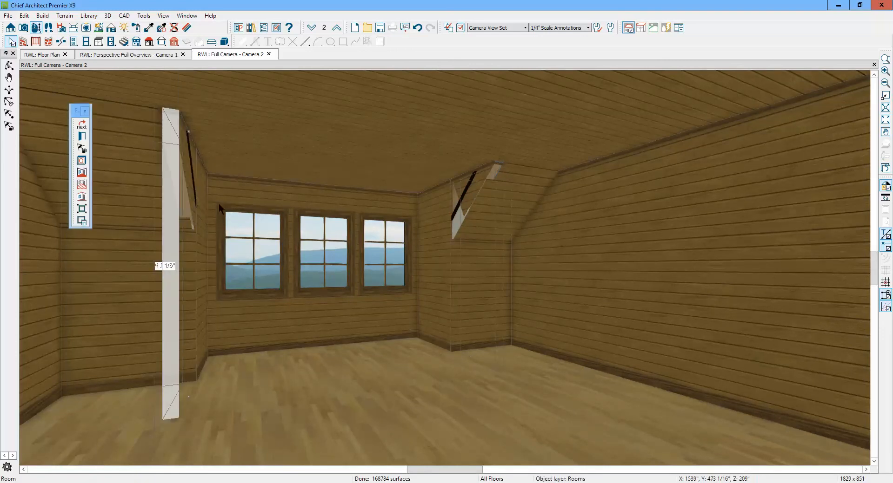
click(257, 310)
In the exterior perspective overview, inspect the shed dormer's side walls from one side and from the opposite side
key(ctrl+Tab)
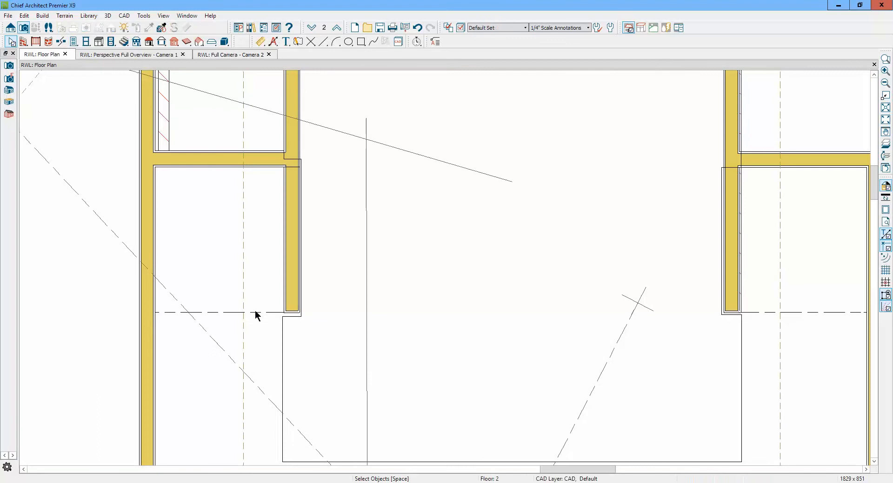
key(ctrl+Tab)
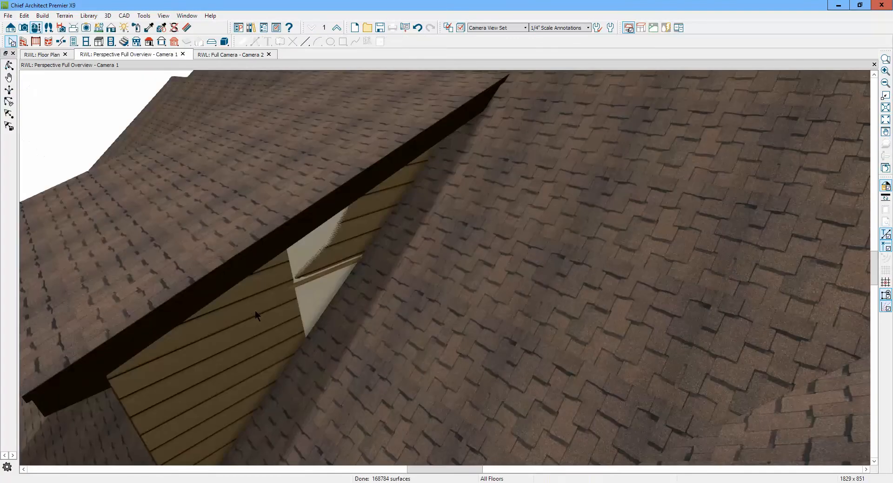
scroll(299, 225, down, 4)
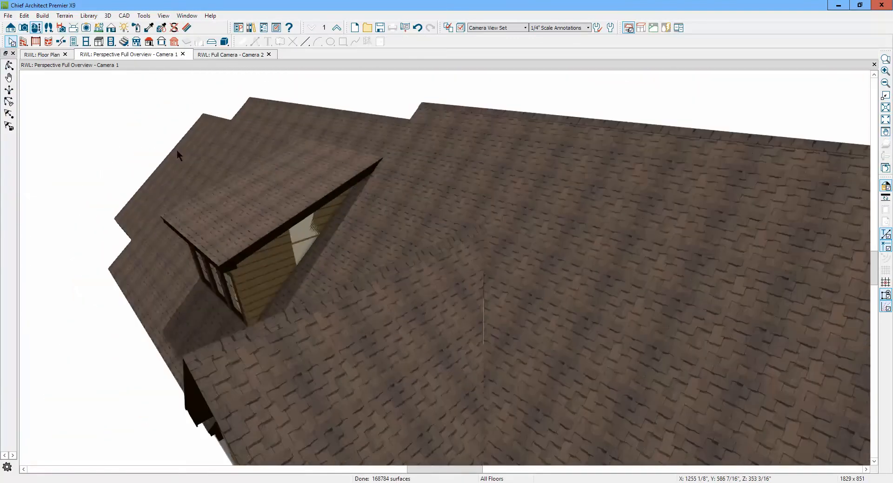
click(9, 65)
drag(281, 241, 479, 247)
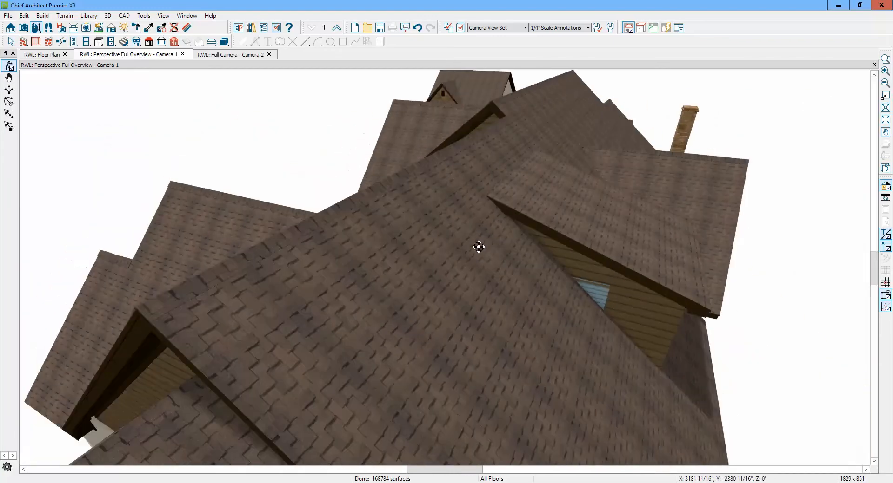
scroll(593, 295, up, 4)
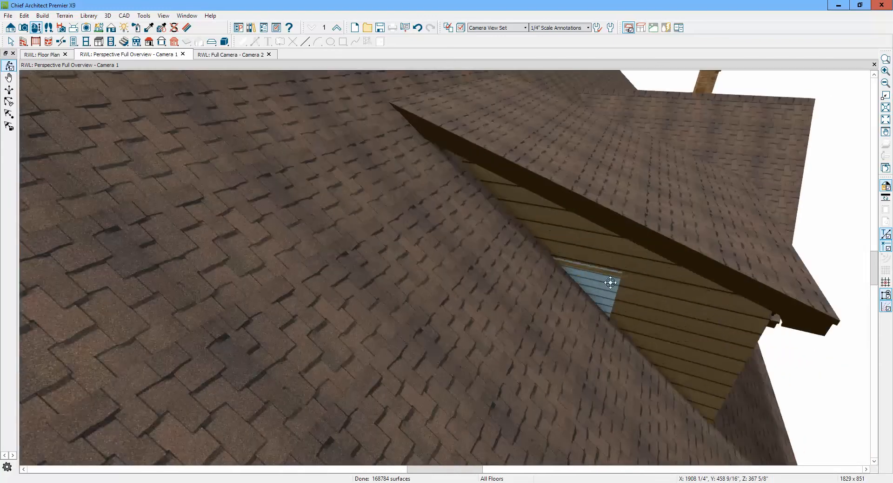
key(space)
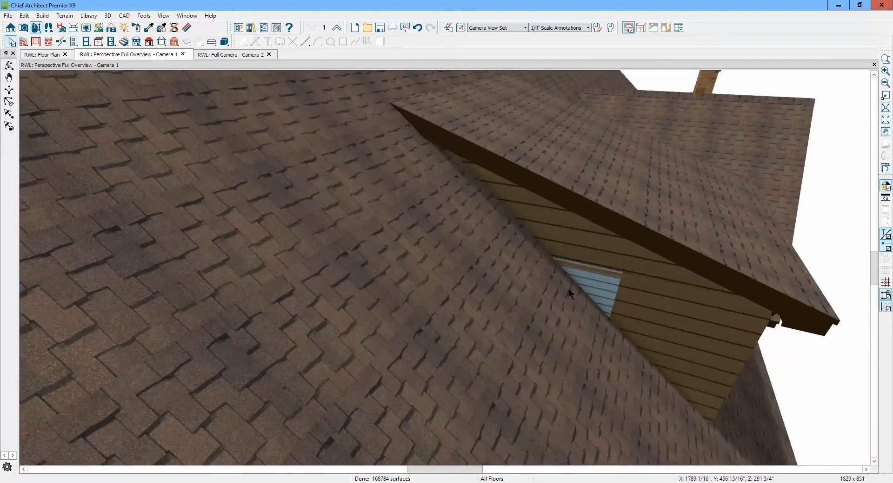
Paint the light-blue lap siding patch on the dormer's side wall with the plan material Chestnut Brown
click(152, 29)
click(166, 29)
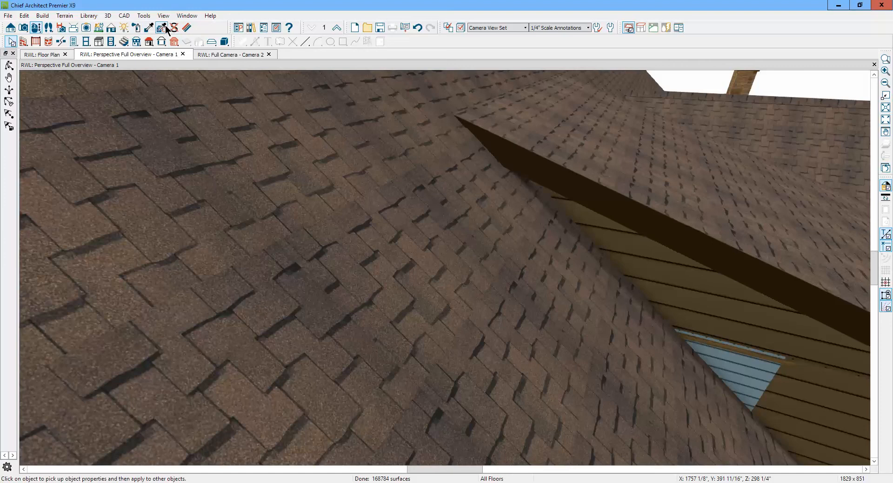
click(137, 28)
click(139, 28)
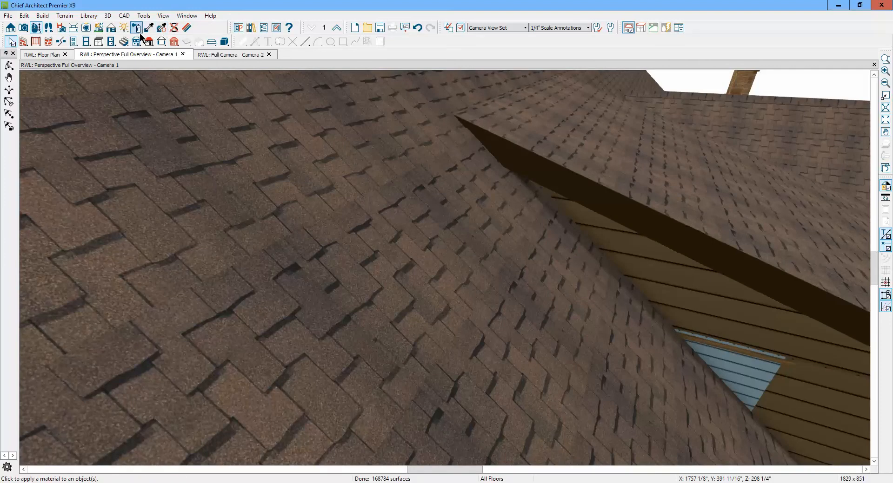
click(35, 106)
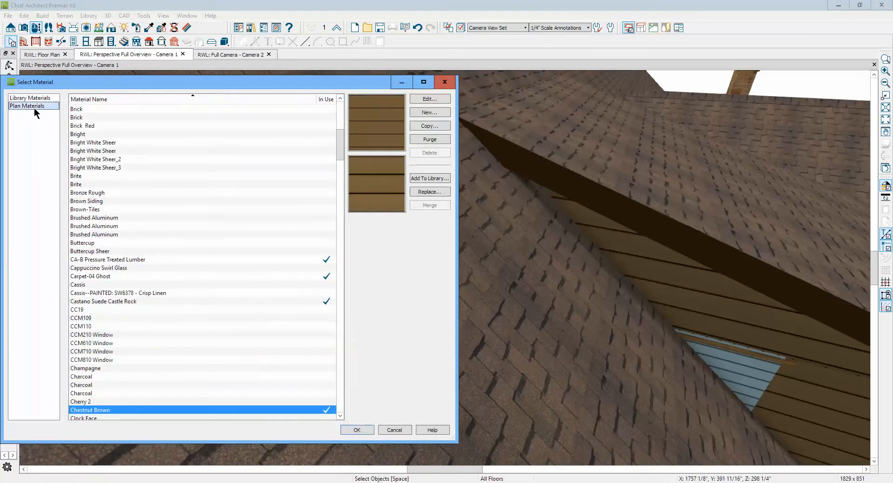
click(104, 408)
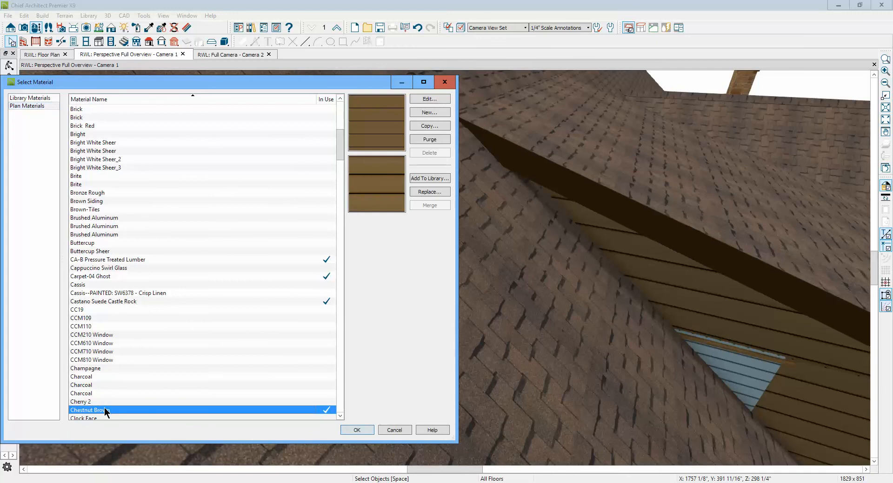
click(358, 430)
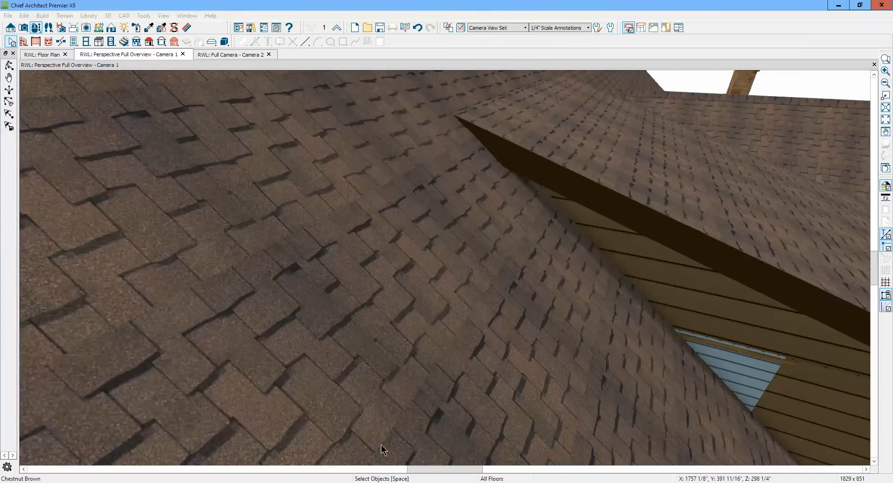
click(737, 375)
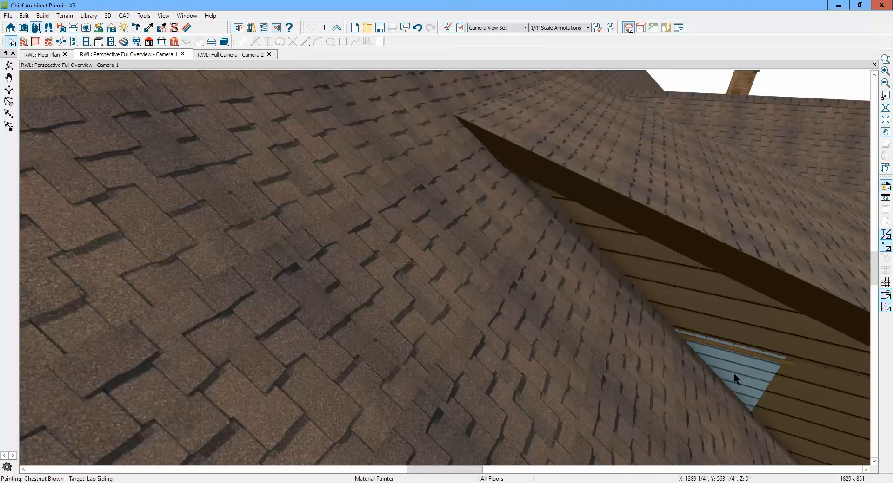
Select the triangular lap-sided wall segment and open the definition of its wall type, Siding-4
right_click(733, 374)
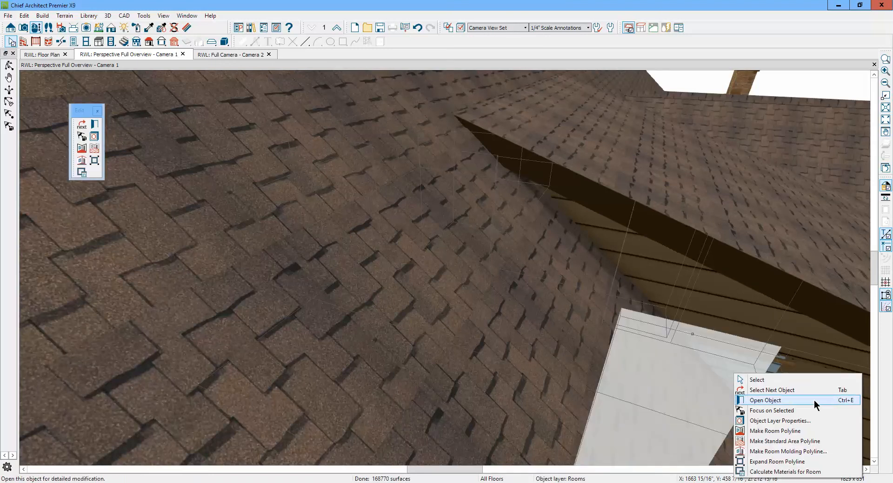
click(786, 393)
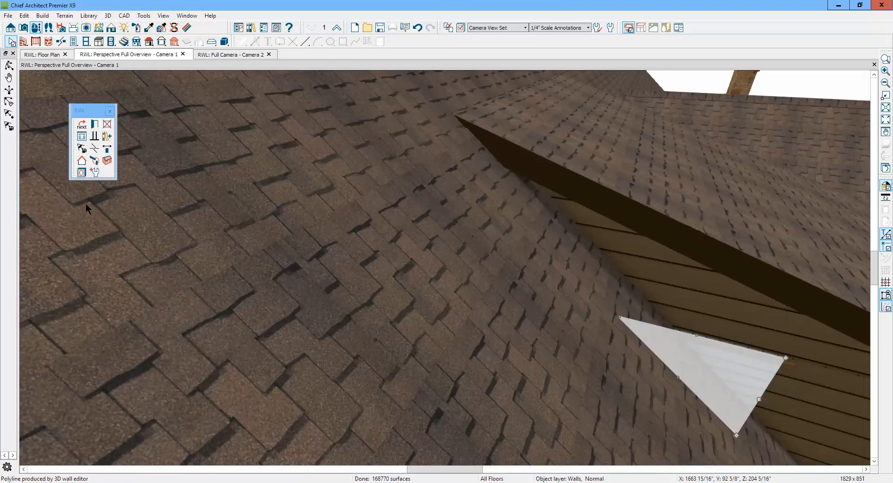
click(93, 136)
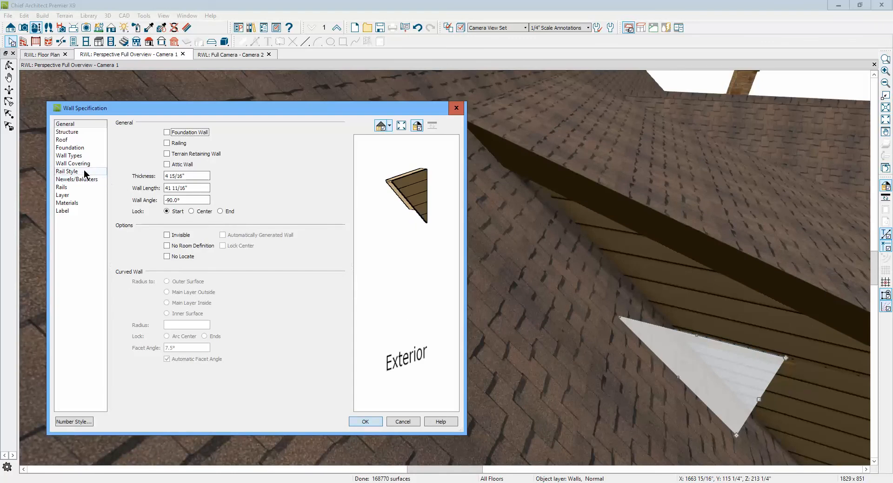
click(73, 155)
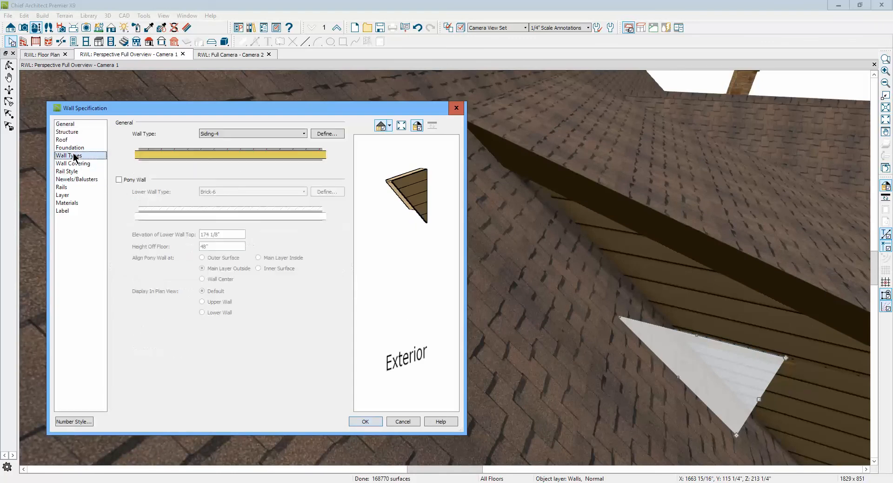
click(336, 134)
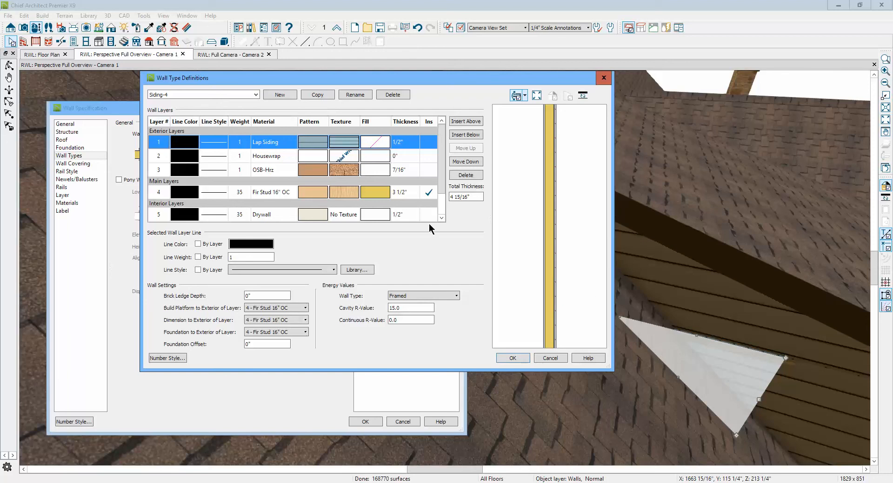
Set the material of the wall type's outermost exterior layer to the plan material Chestnut Brown and apply the definition to the wall
click(352, 148)
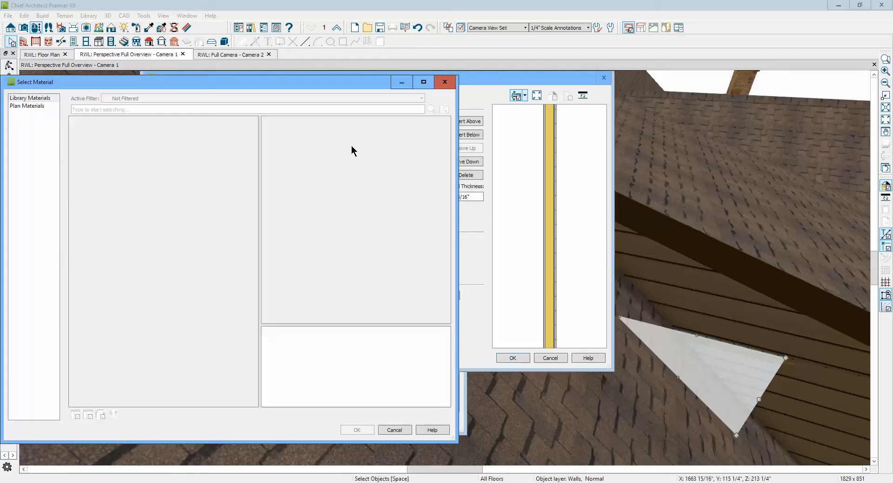
click(29, 108)
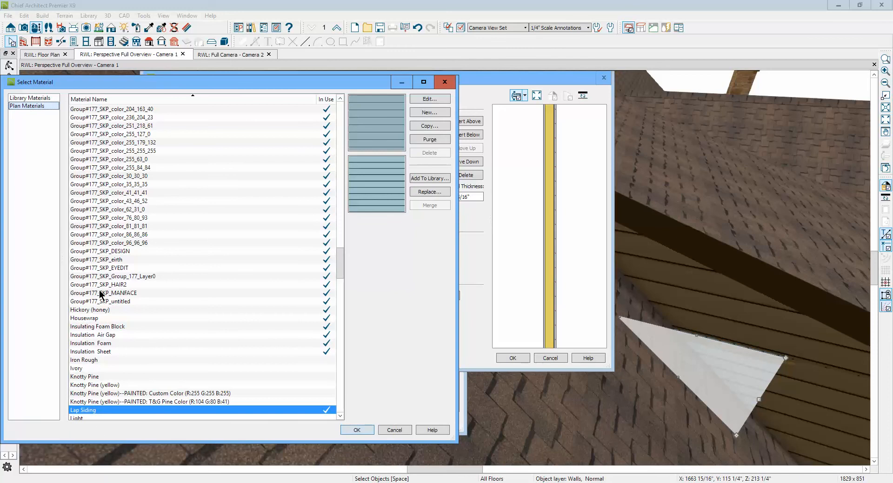
scroll(100, 294, up, 3)
scroll(110, 217, up, 10)
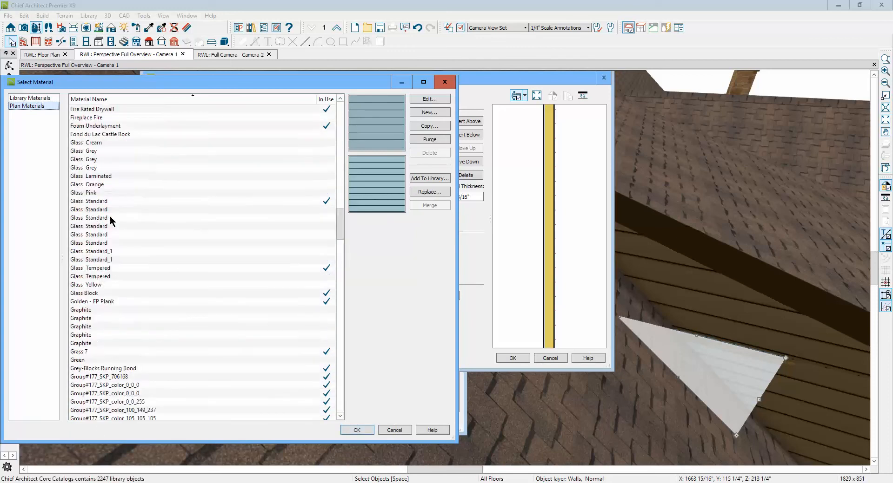
scroll(153, 286, down, 13)
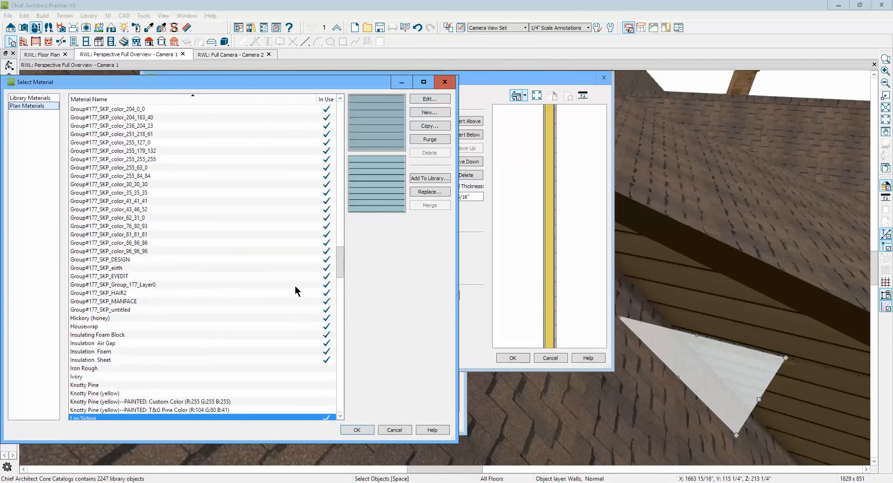
drag(342, 261, 331, 90)
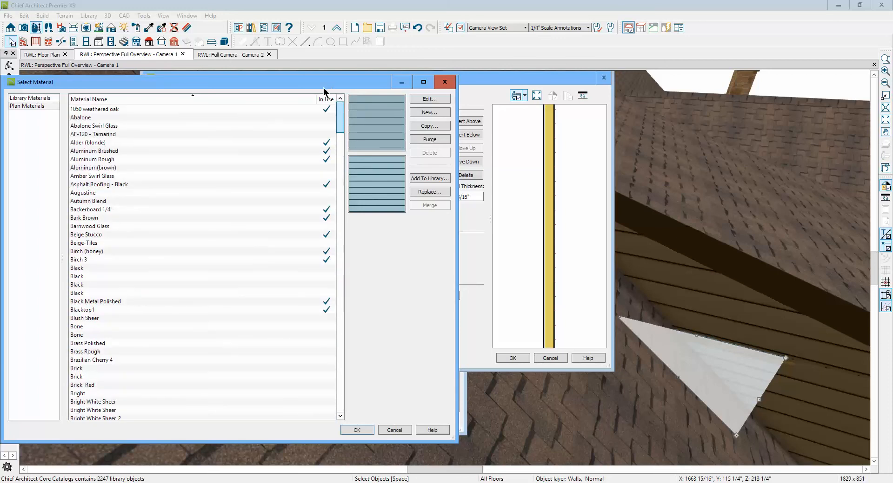
scroll(161, 280, down, 15)
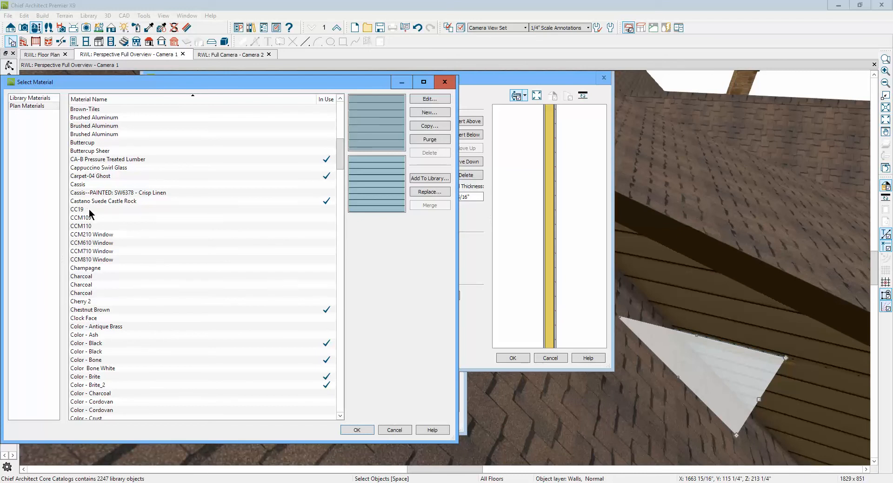
click(111, 310)
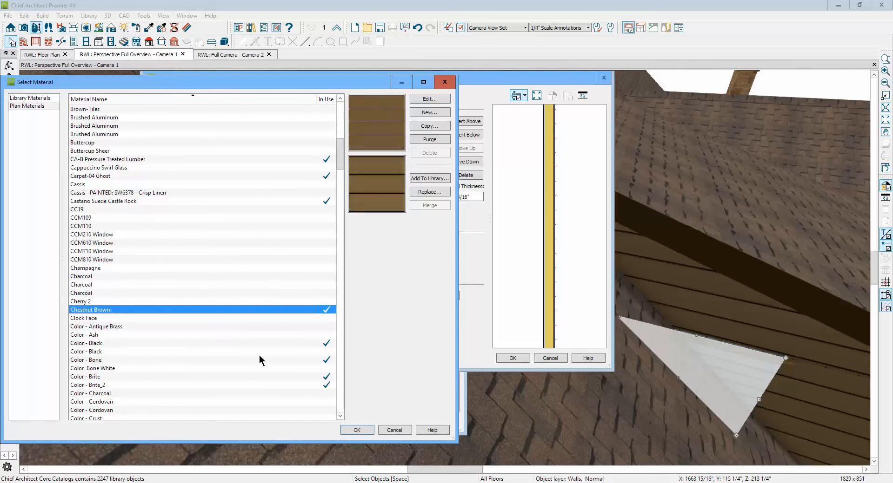
click(357, 430)
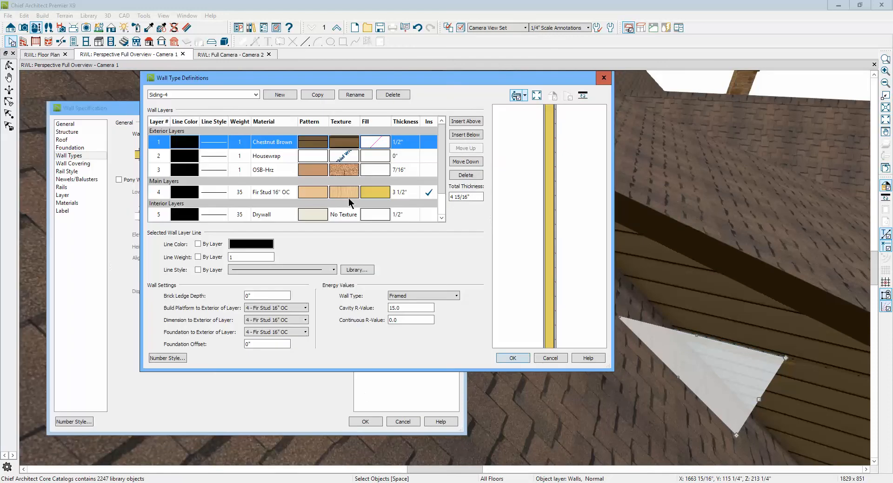
click(513, 358)
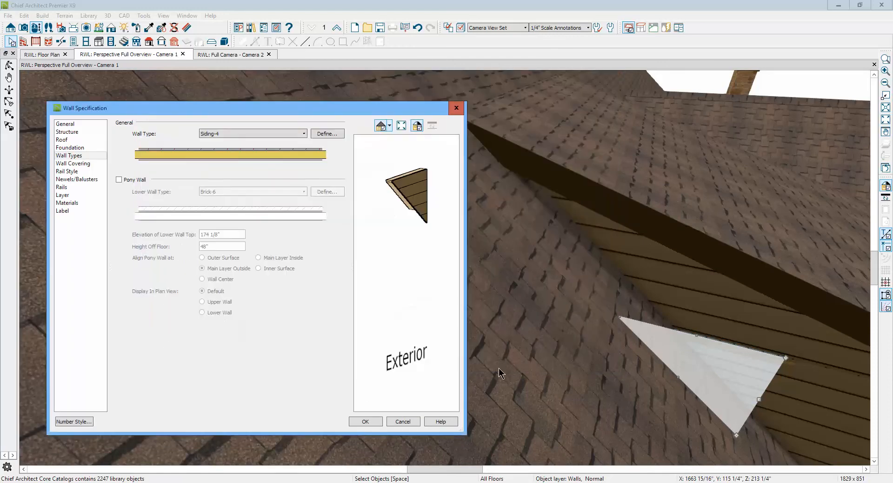
click(359, 423)
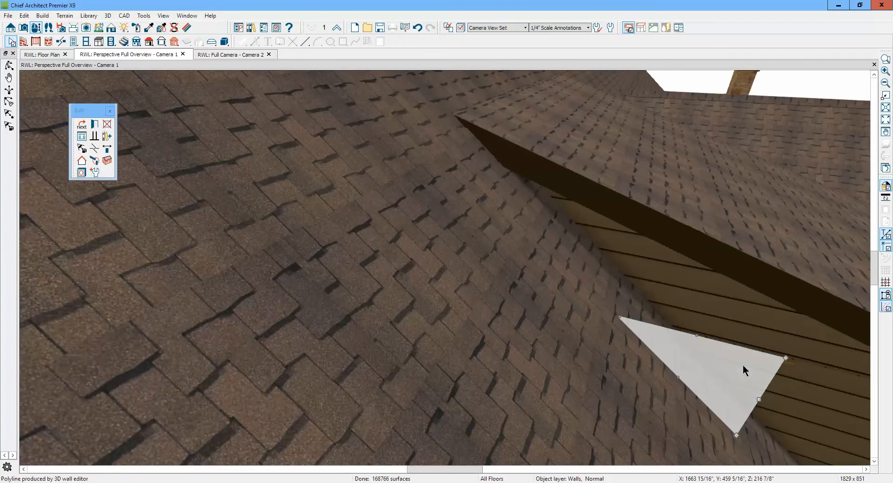
Inspect the shed dormer's side walls from both sides, including the pale patch where the wall meets the main roof
scroll(746, 378, down, 5)
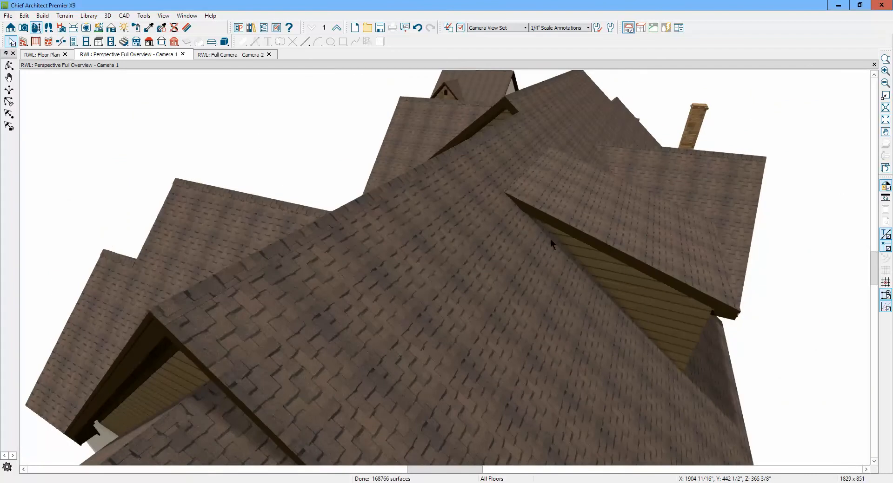
scroll(693, 338, up, 3)
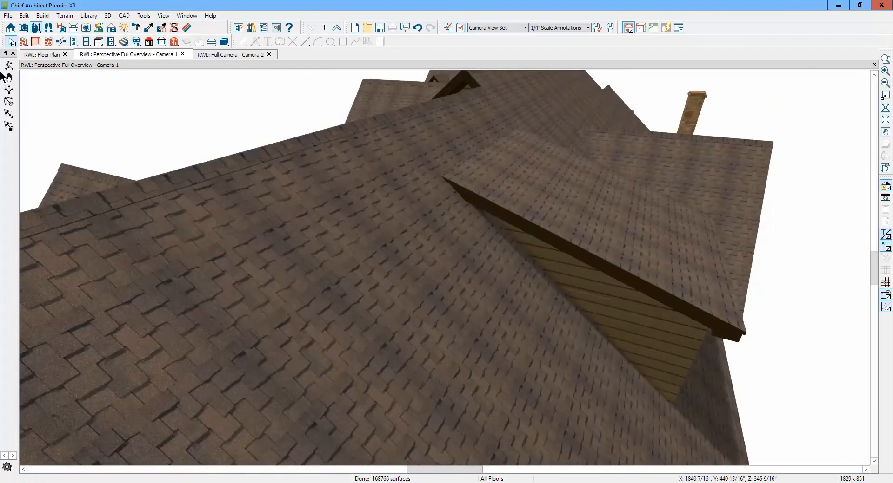
click(12, 63)
drag(660, 270, 434, 268)
scroll(476, 291, down, 3)
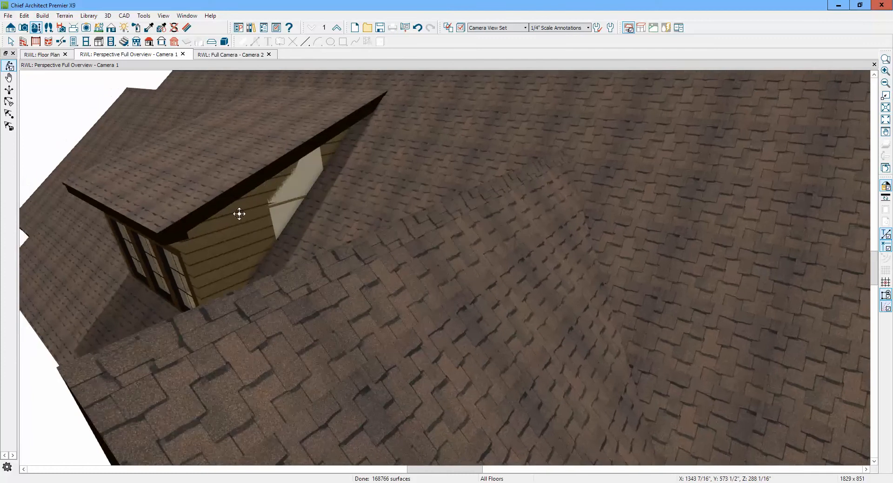
scroll(249, 200, up, 4)
key(space)
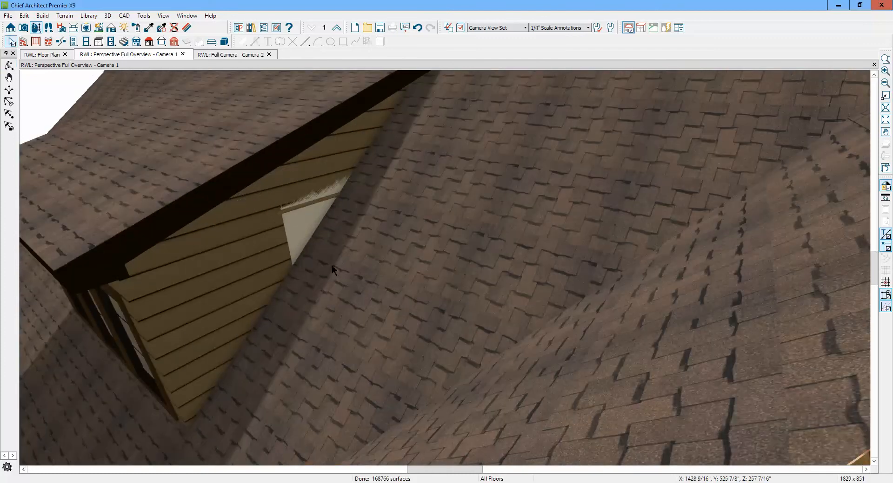
click(328, 236)
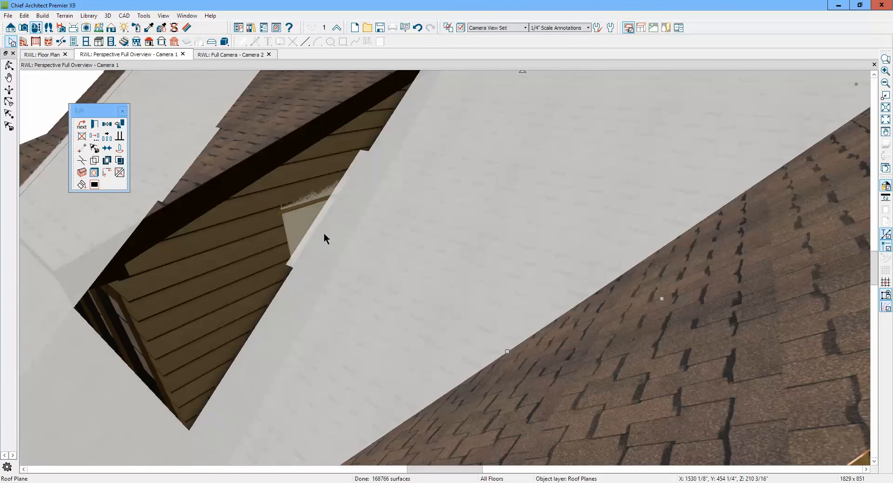
key(Escape)
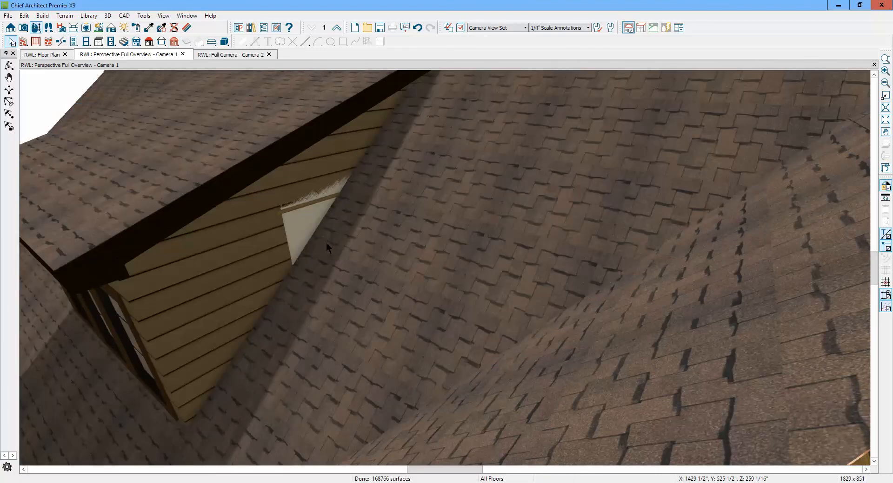
In the interior camera view, set the dormer side wall left of the windows to its default top and bottom heights
key(ctrl+Tab)
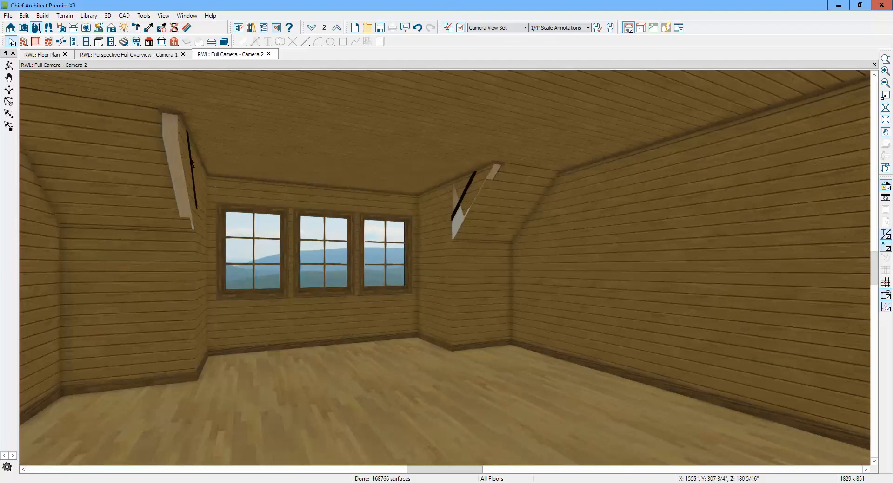
click(183, 154)
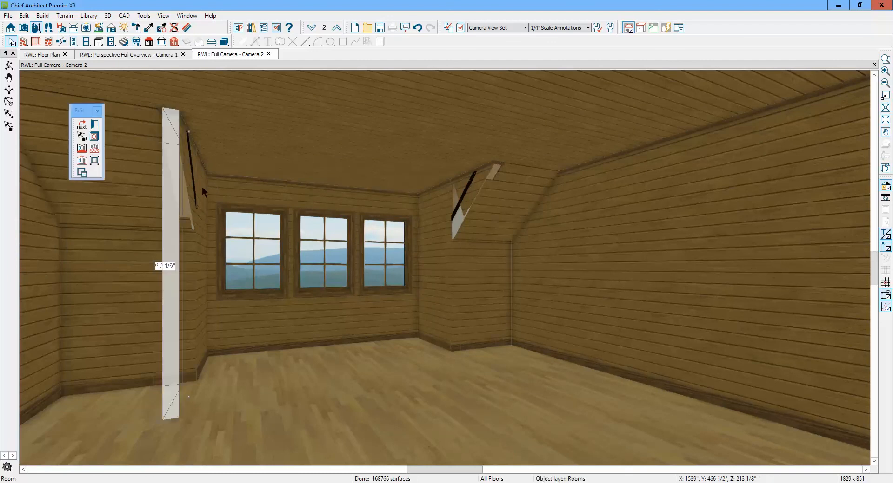
click(81, 125)
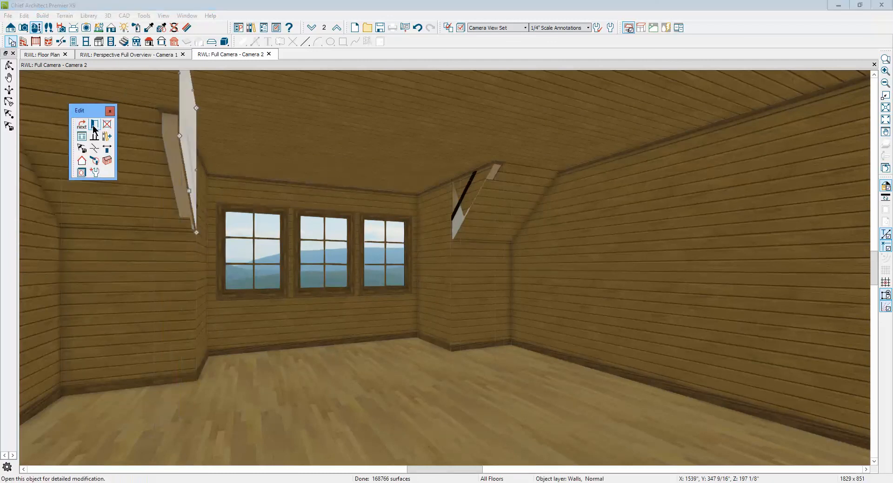
click(93, 125)
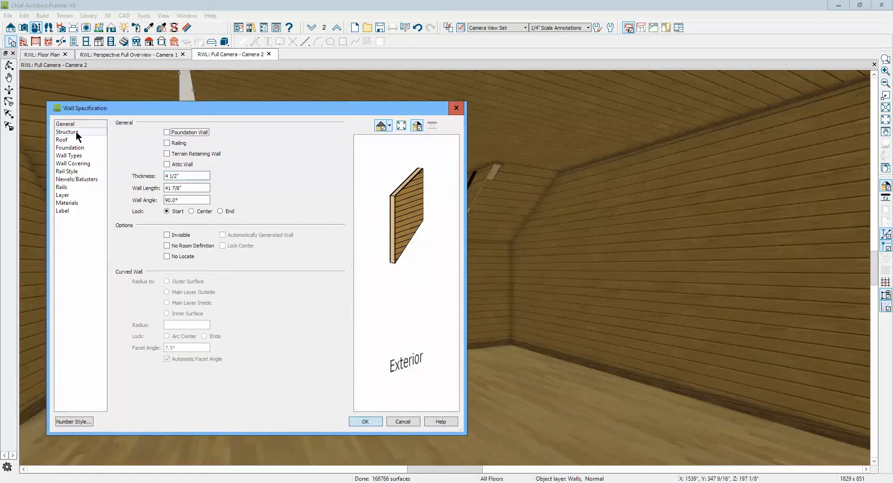
click(76, 132)
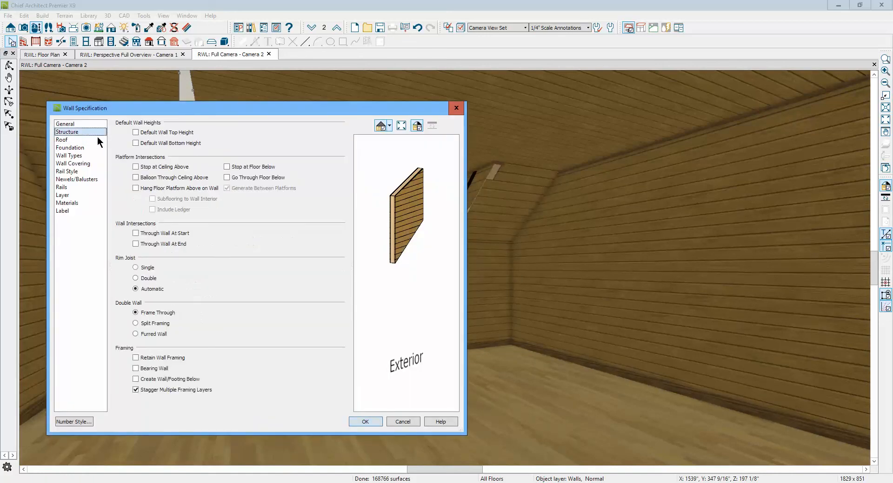
click(135, 132)
click(134, 143)
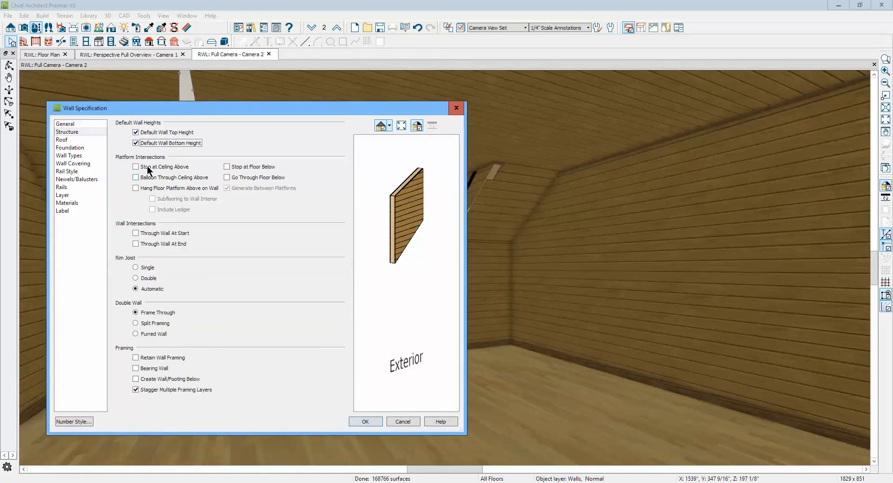
click(361, 420)
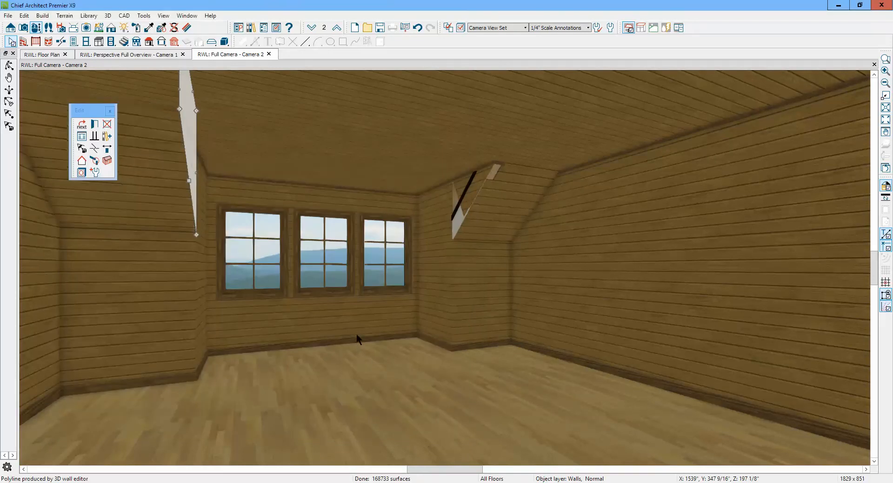
key(Escape)
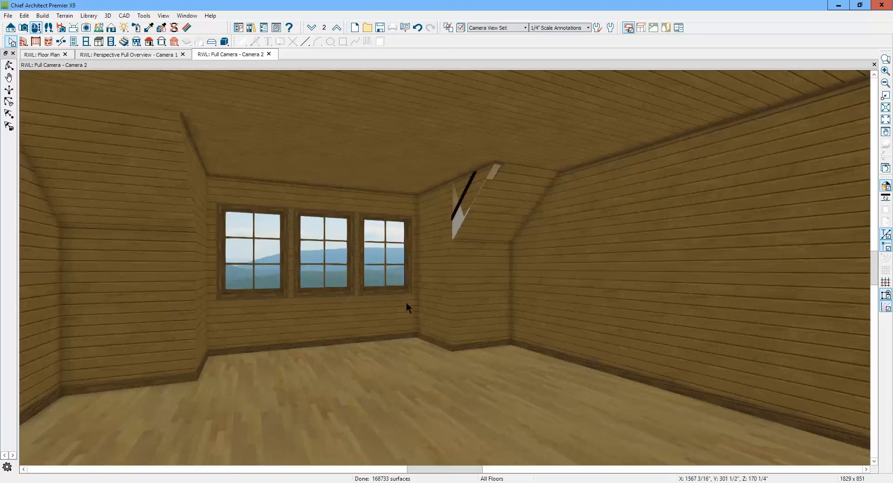
Set the triangular dormer side wall right of the windows to its default top and bottom heights
click(477, 188)
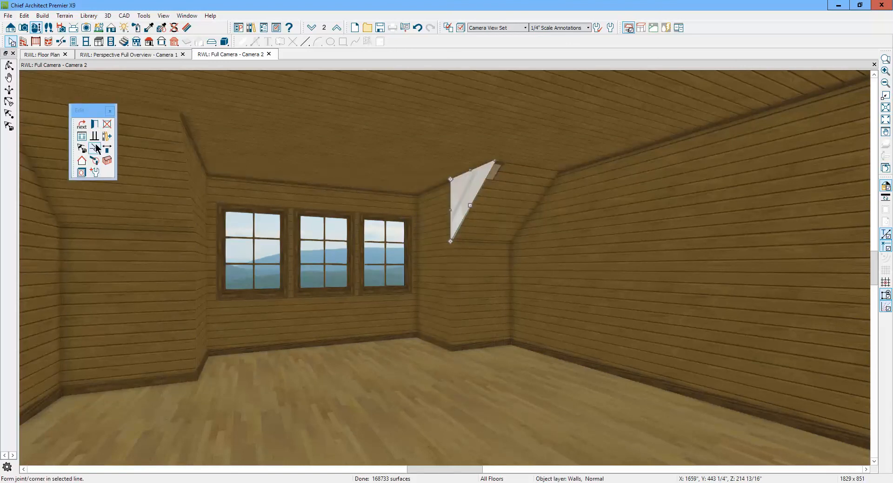
click(96, 124)
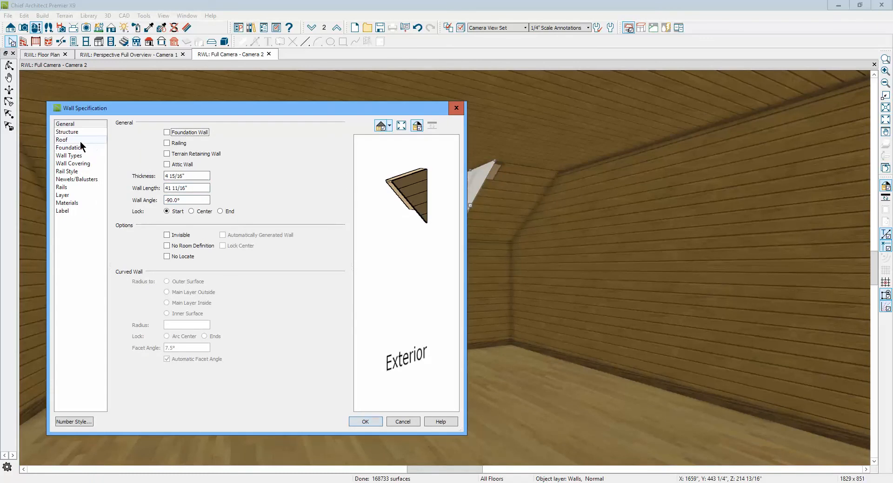
click(78, 132)
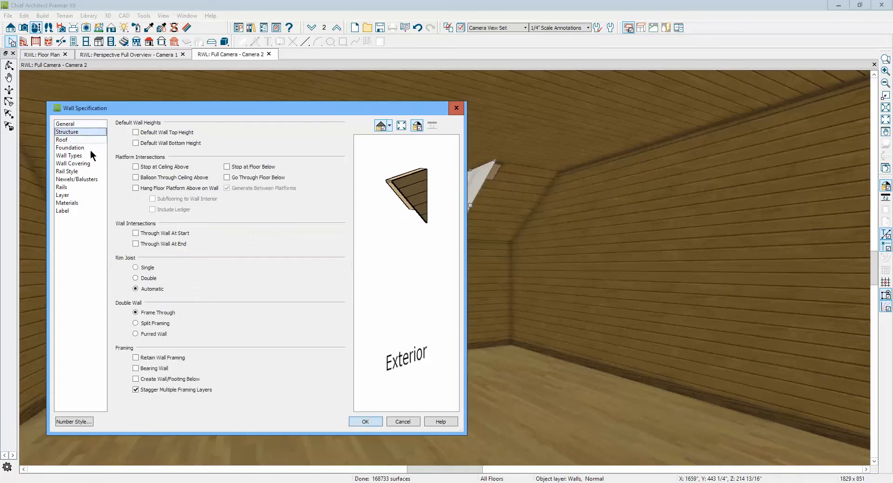
click(136, 133)
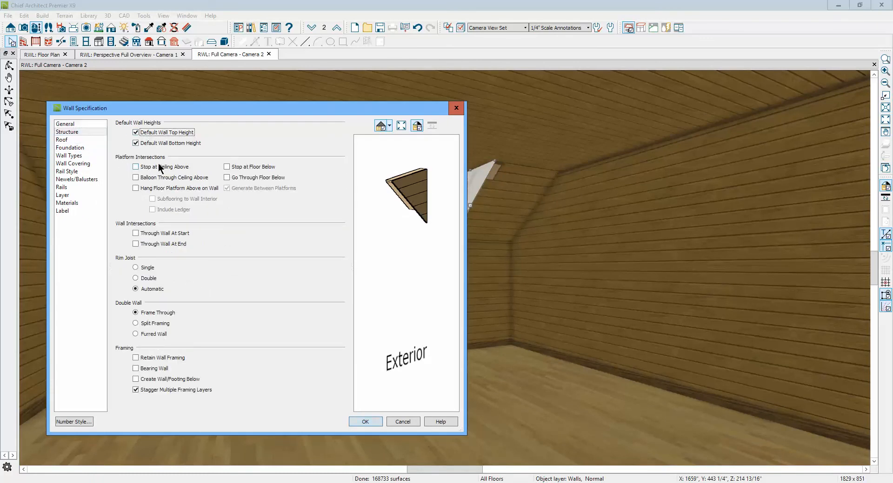
click(365, 421)
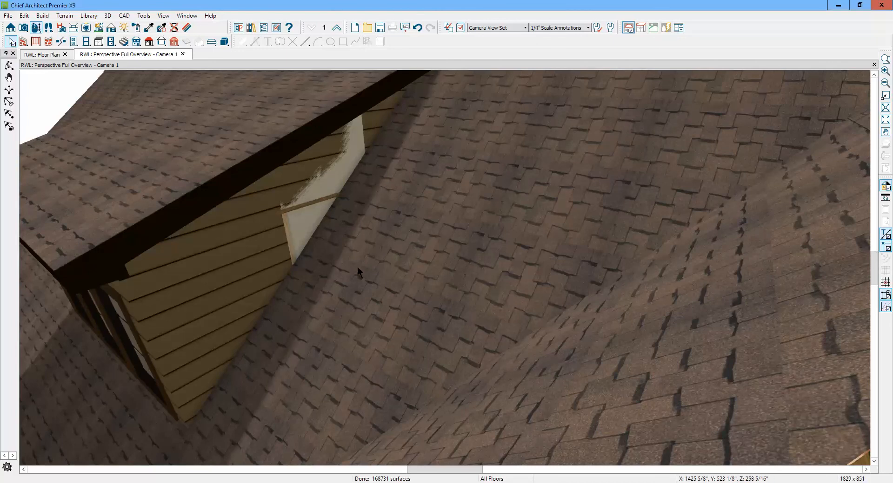
In the exterior perspective overview, examine the pale unsided patch on the dormer's side wall up close and from a distance
scroll(290, 228, down, 4)
scroll(300, 238, down, 3)
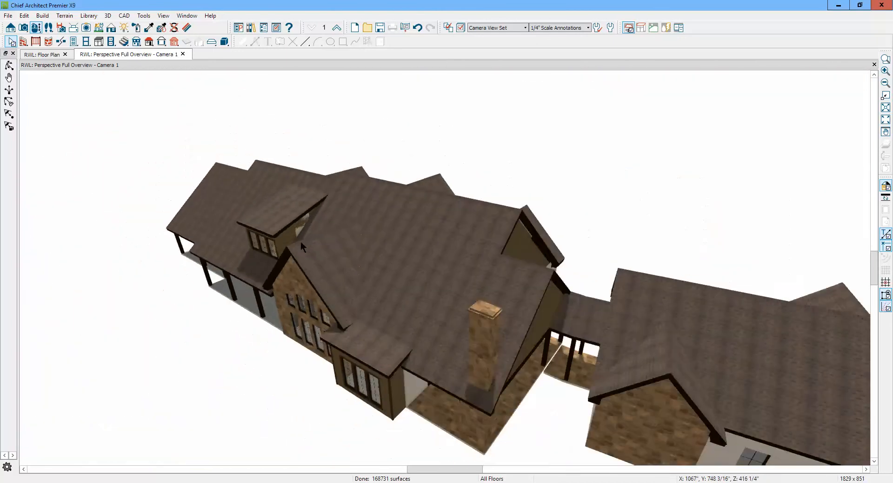
scroll(300, 244, up, 8)
scroll(298, 198, up, 2)
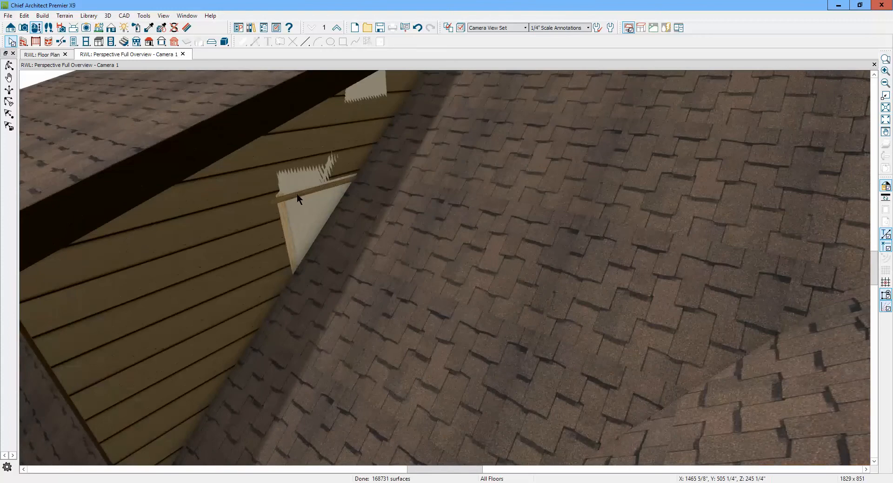
scroll(297, 198, down, 4)
scroll(299, 199, up, 3)
scroll(298, 199, down, 3)
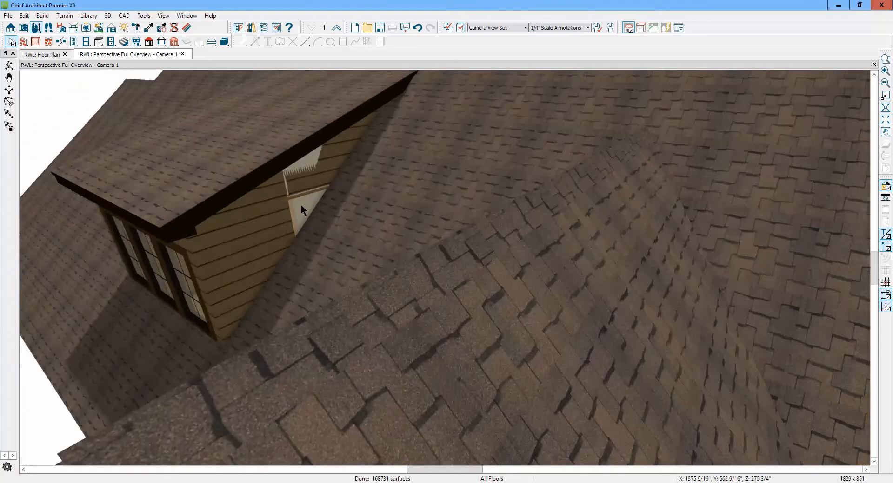
scroll(300, 205, up, 4)
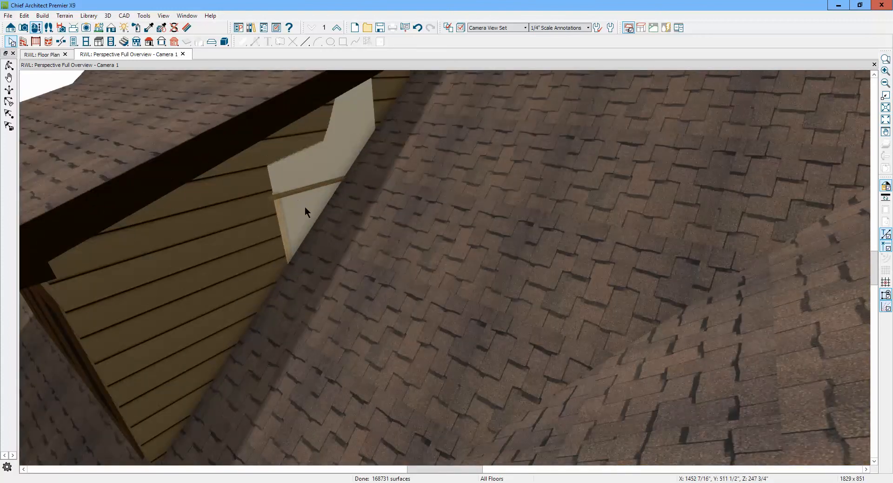
Check the wall type and roof options in the specification of the pale wall segment on the dormer's side
click(307, 176)
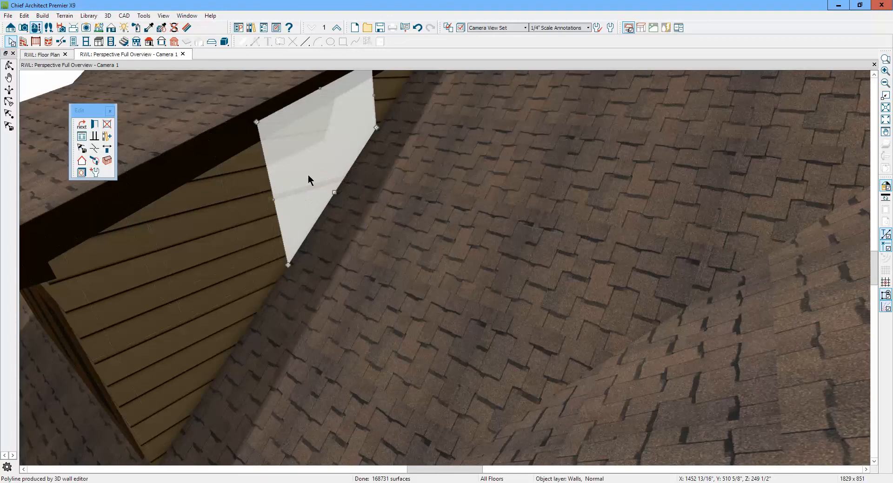
click(94, 126)
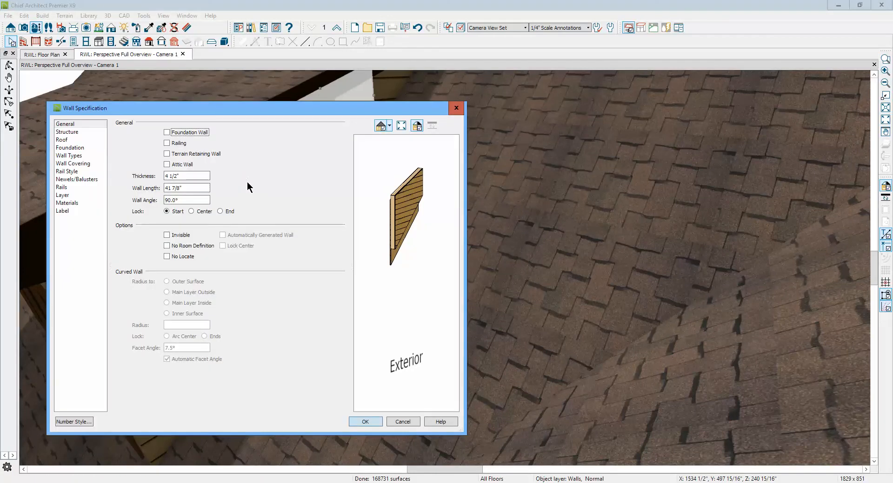
click(68, 156)
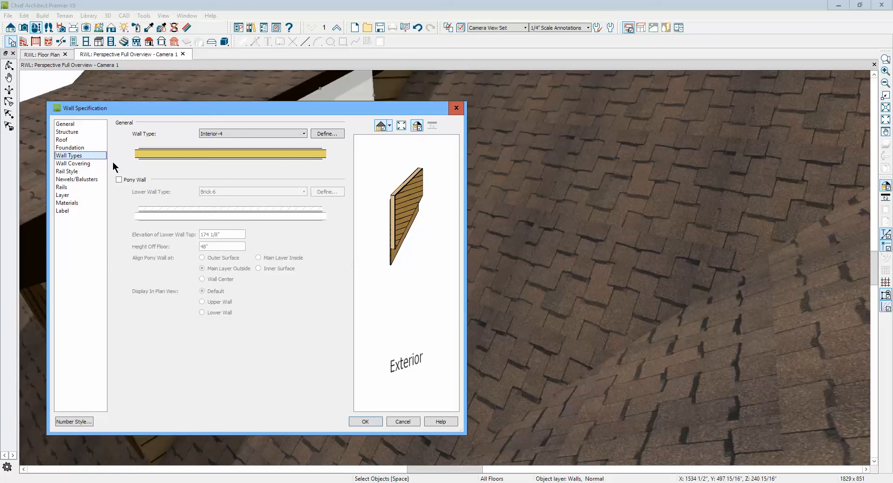
click(68, 139)
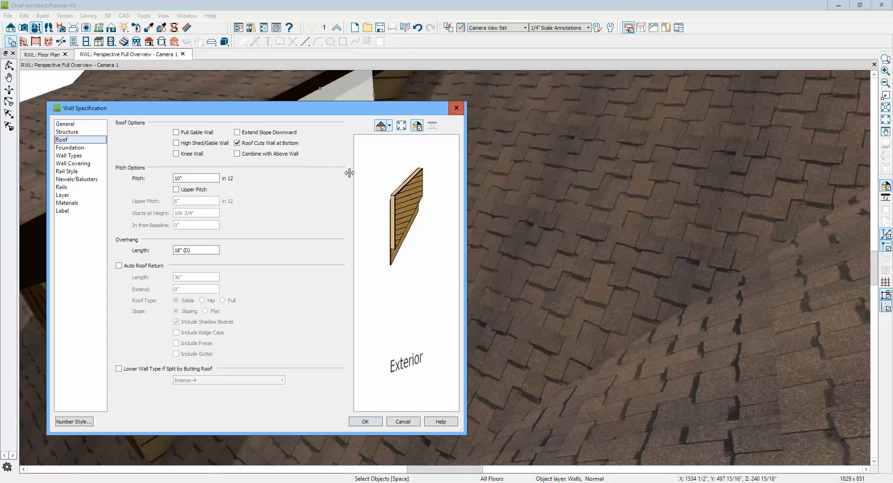
click(403, 421)
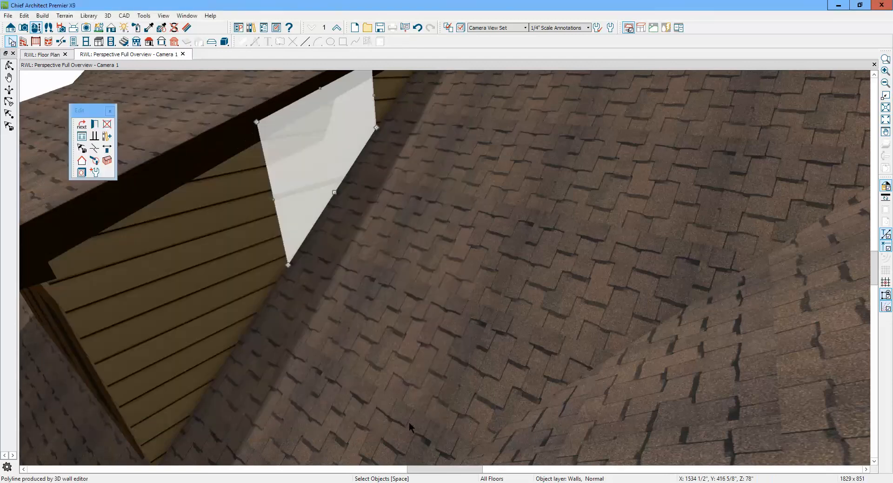
Open the specification of the neighbouring lap-sided wall beneath the dormer roof for comparison and close it without changes
click(218, 284)
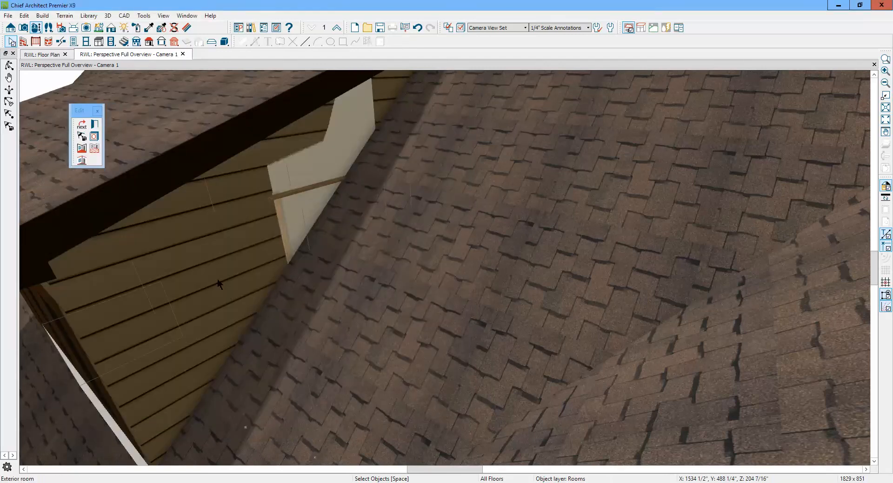
click(82, 123)
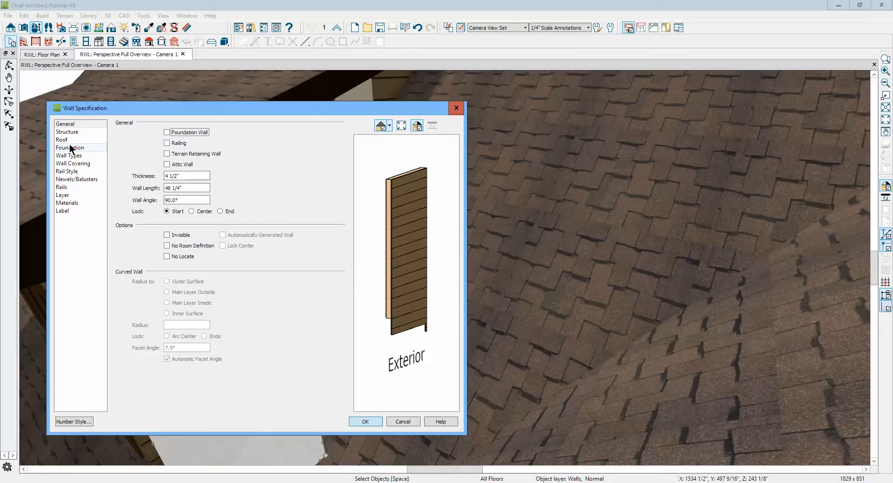
click(70, 156)
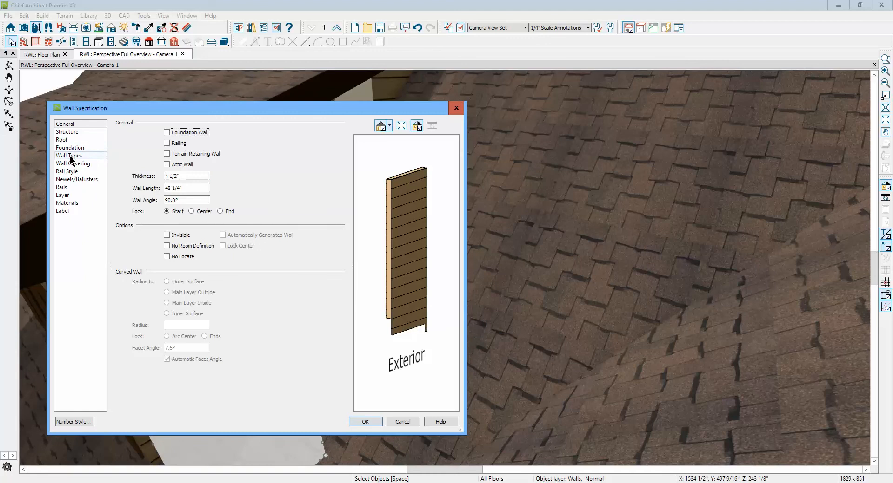
click(403, 422)
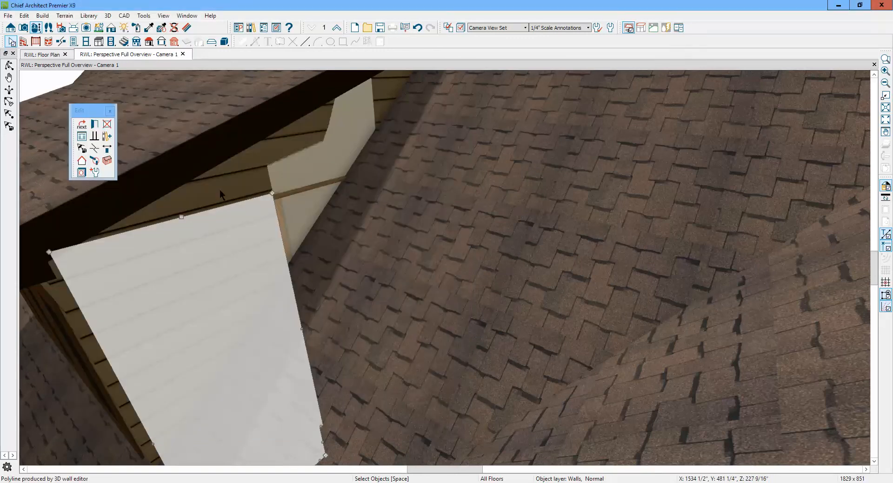
Inspect the general settings and preview of the pale wall segment behind the dormer's sided triangle, leaving them unchanged
key(Delete)
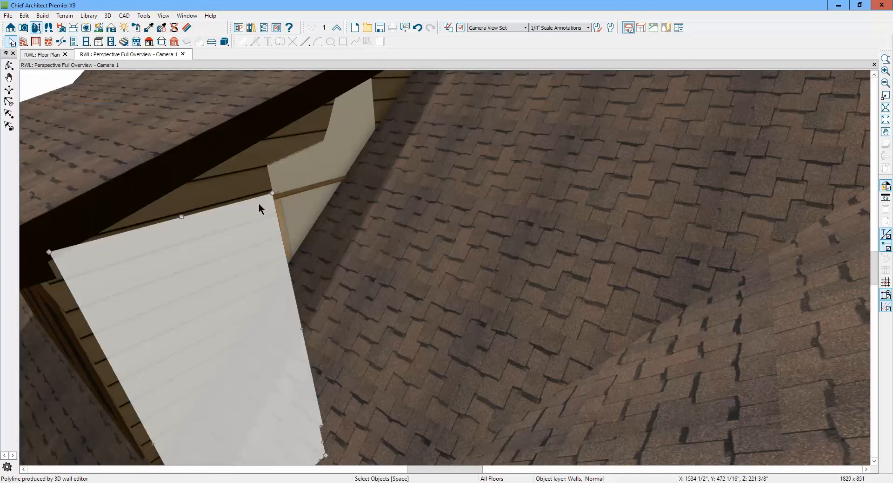
key(ctrl+z)
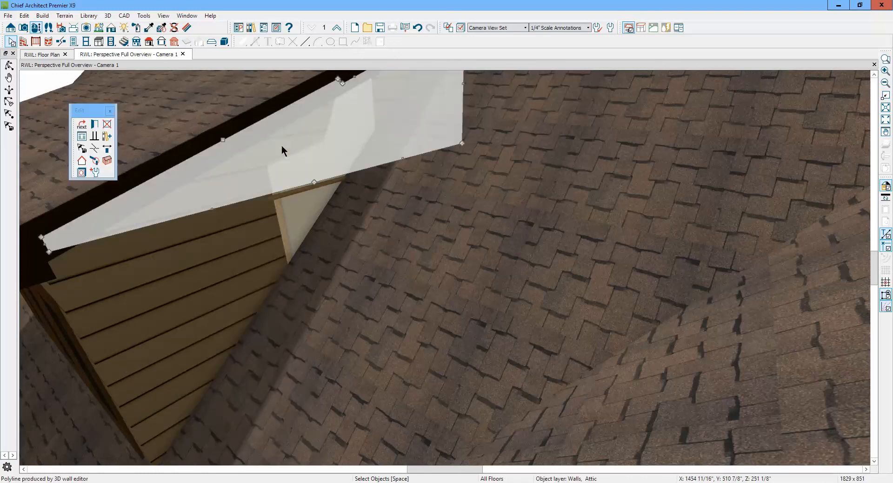
click(305, 212)
click(305, 210)
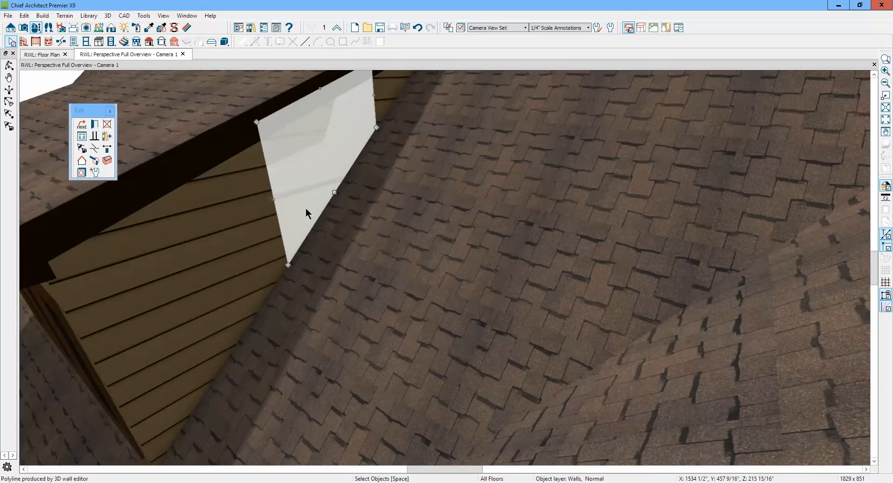
click(97, 126)
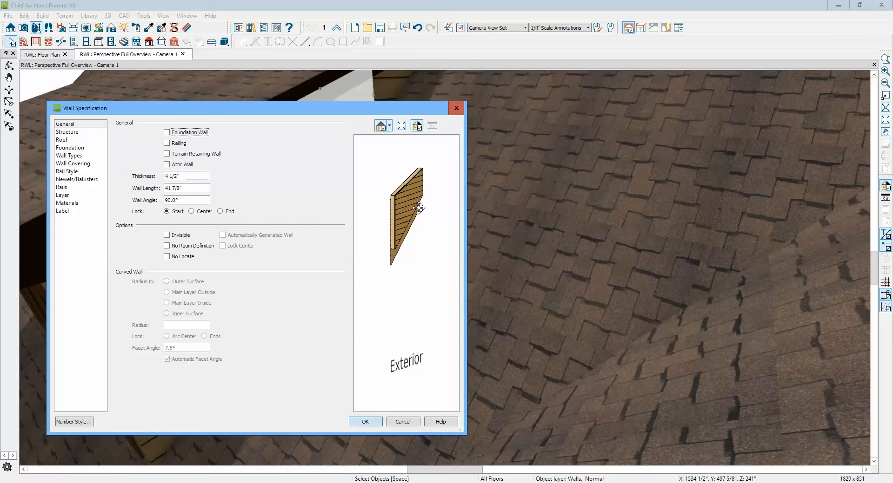
click(403, 422)
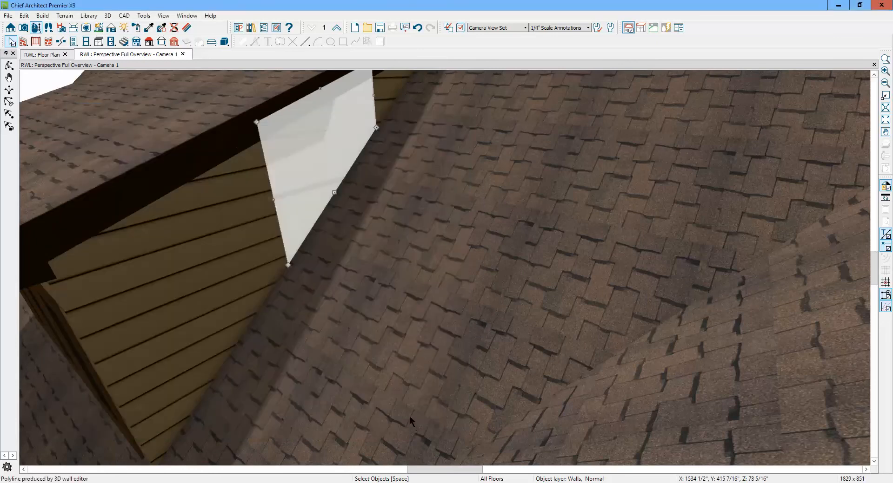
From the second-floor plan, create a backclipped cross section looking at the outer face of the dormer's left side wall
key(ctrl+Tab)
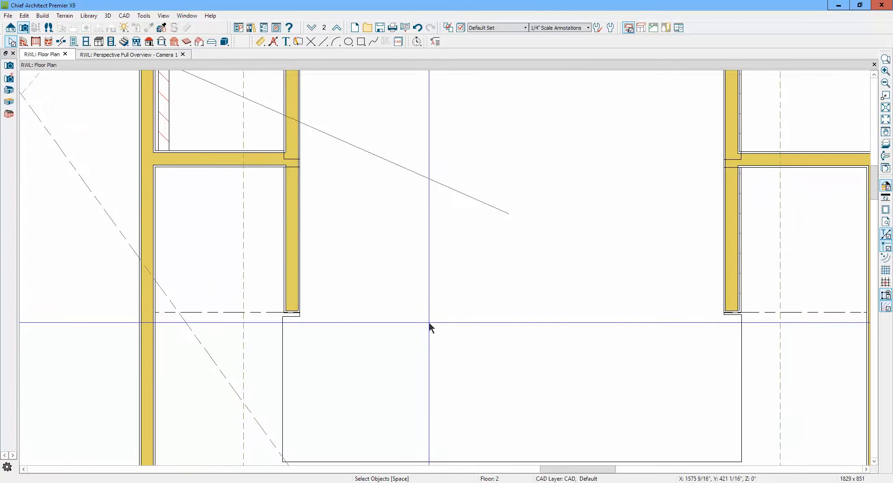
scroll(429, 319, down, 2)
scroll(309, 93, up, 1)
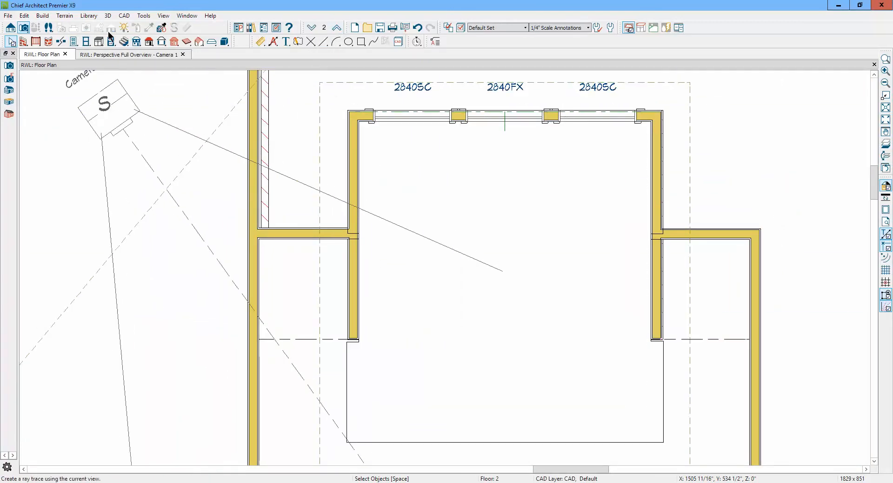
click(10, 28)
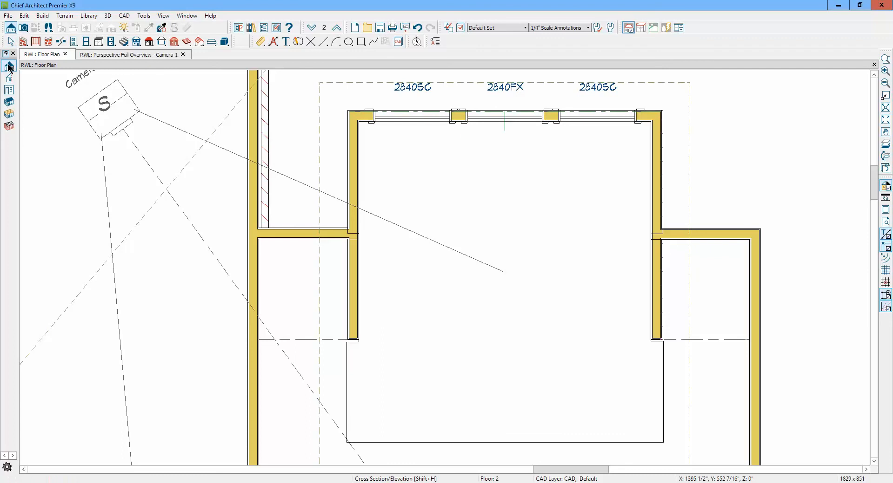
click(9, 77)
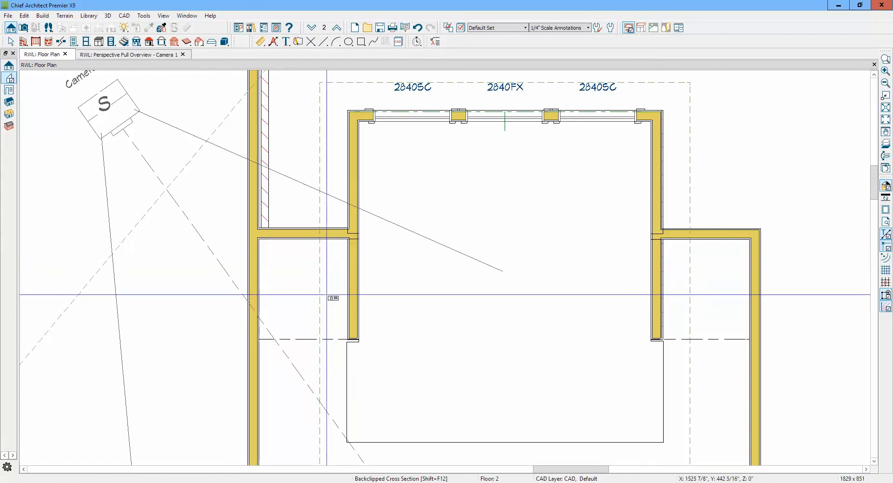
drag(309, 294, 373, 292)
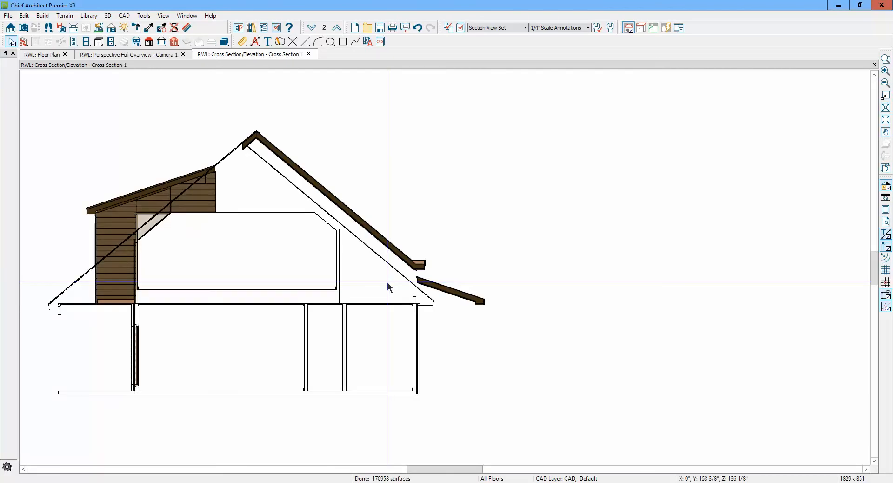
Sketch a rectangular polyline over the pale patch below the dormer siding and reshape it into a triangle about 3'-10 9/16" wide
click(883, 59)
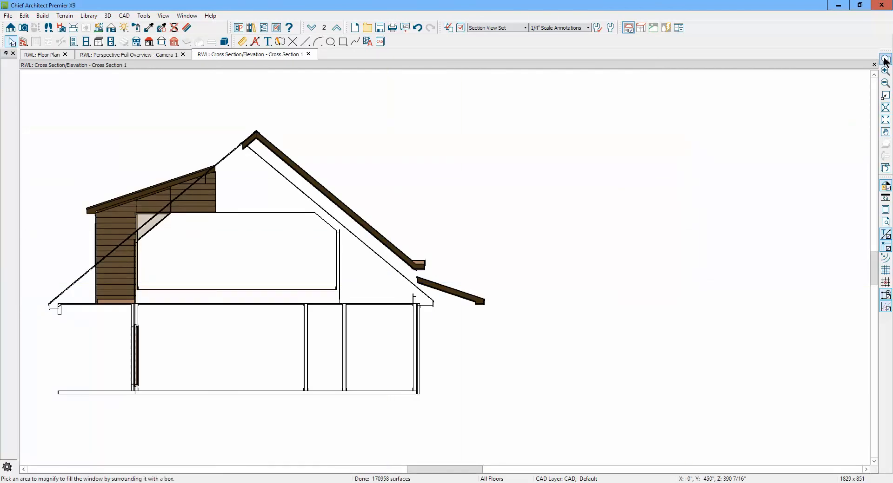
drag(110, 163, 210, 245)
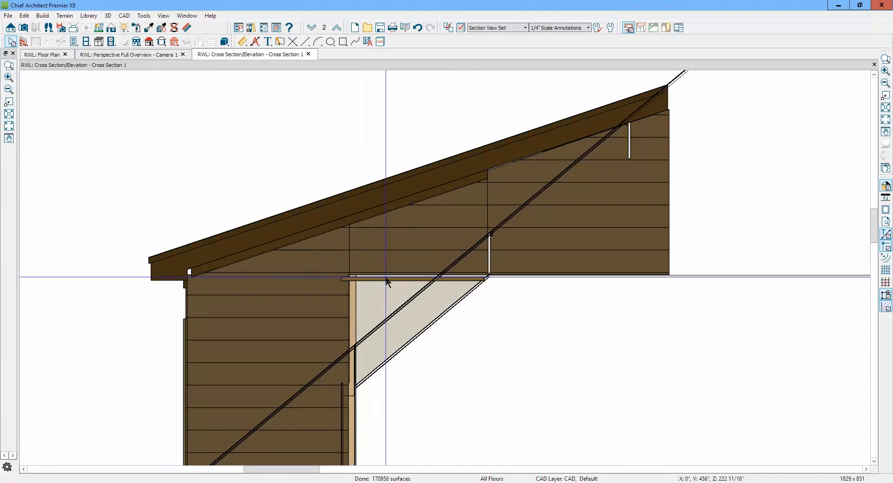
click(341, 43)
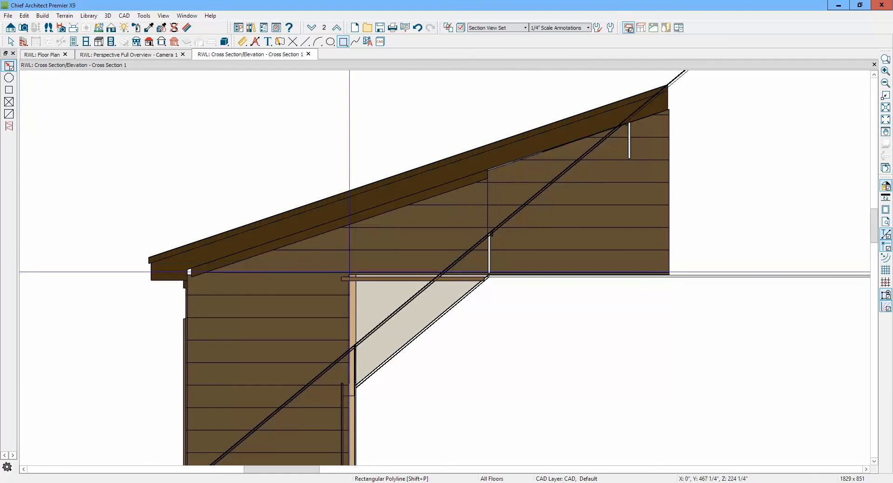
drag(347, 271, 504, 393)
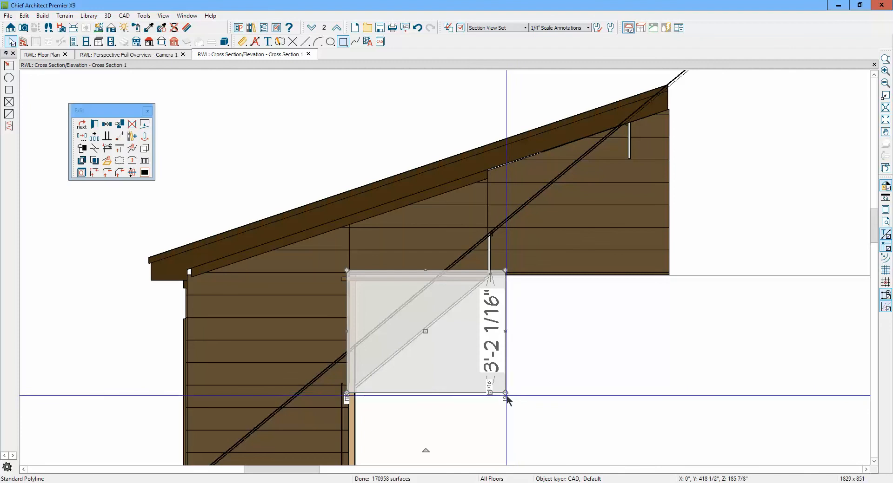
drag(505, 393, 488, 275)
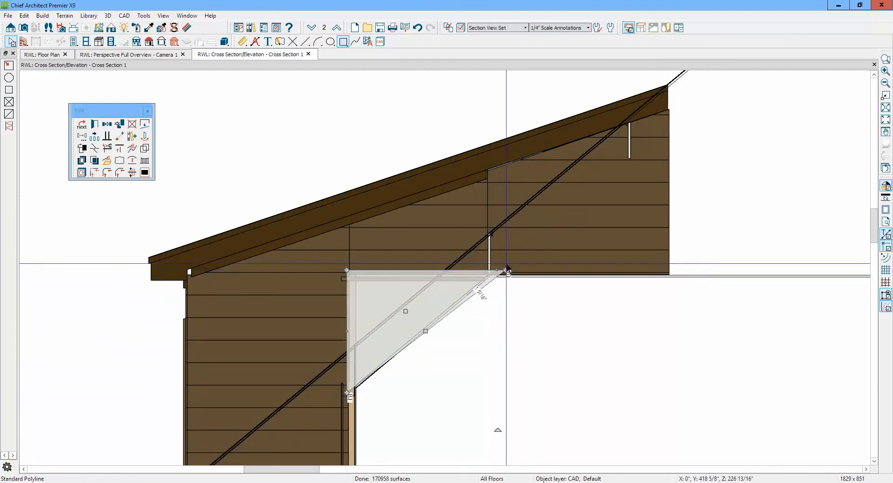
drag(507, 274, 488, 276)
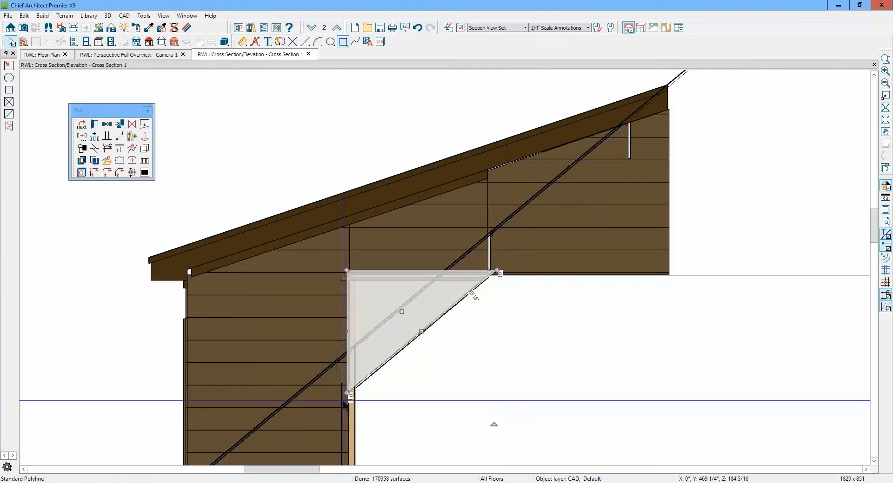
drag(345, 394, 345, 398)
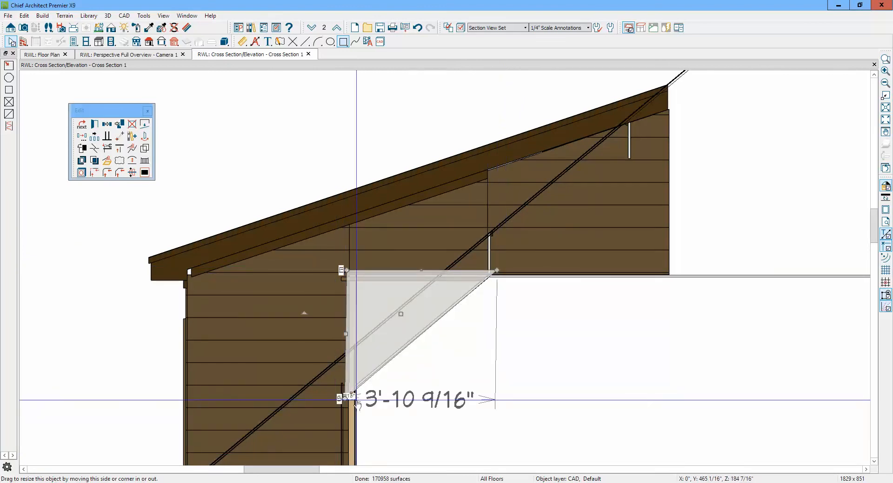
Convert the triangular polyline to a 3" thick polyline solid with CAD Stops Move and Wall Stops Move turned off
click(107, 163)
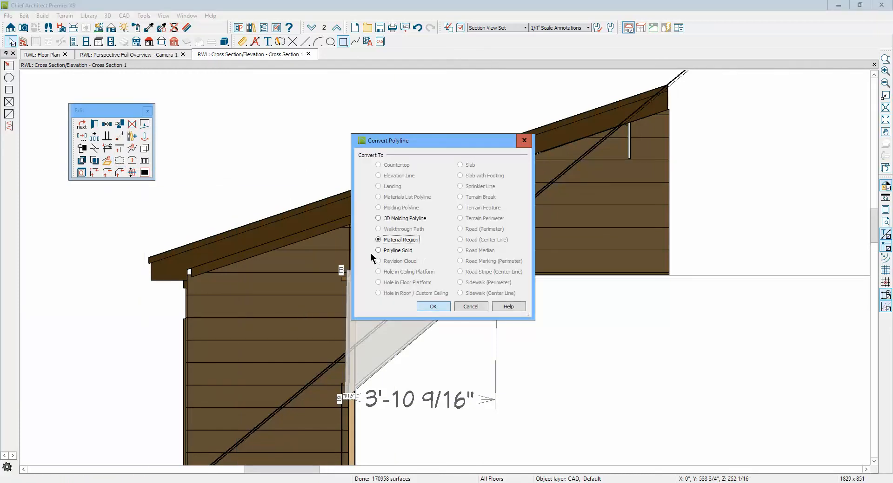
click(443, 306)
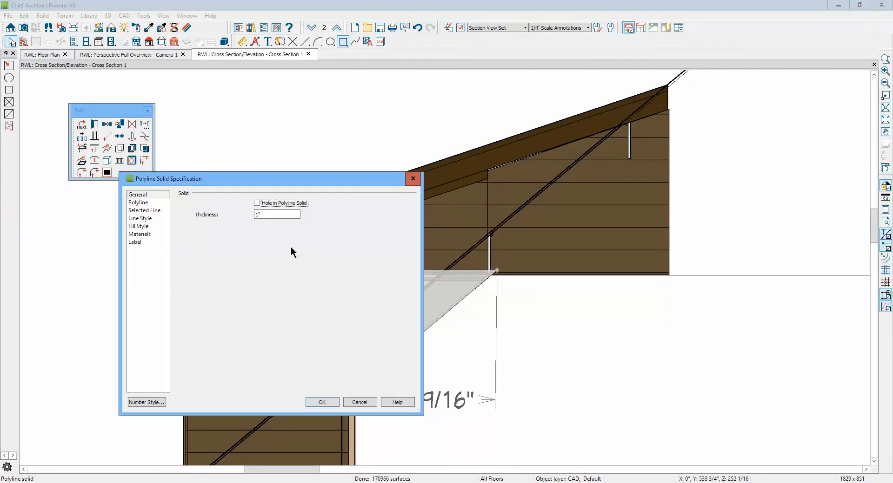
key(Tab)
text(3)
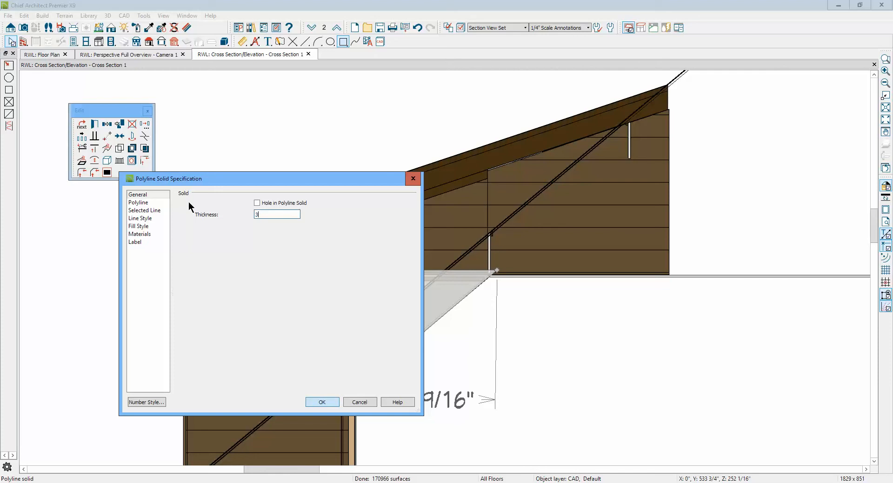
click(135, 219)
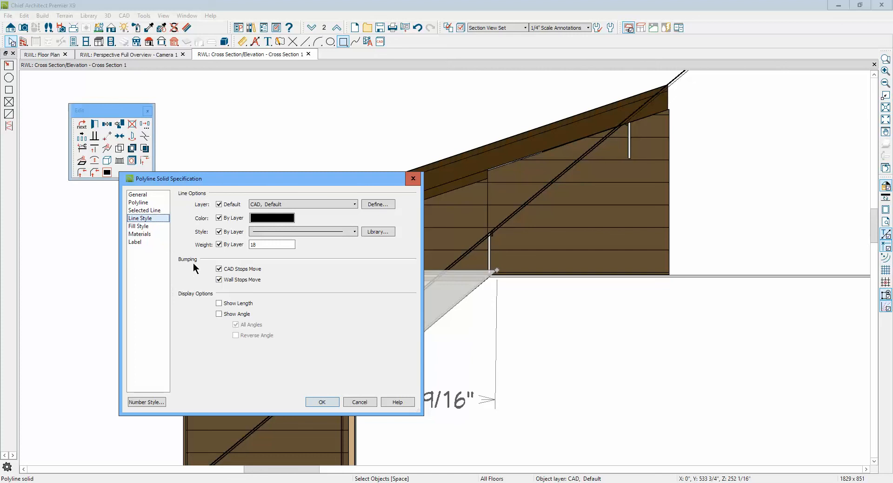
click(219, 279)
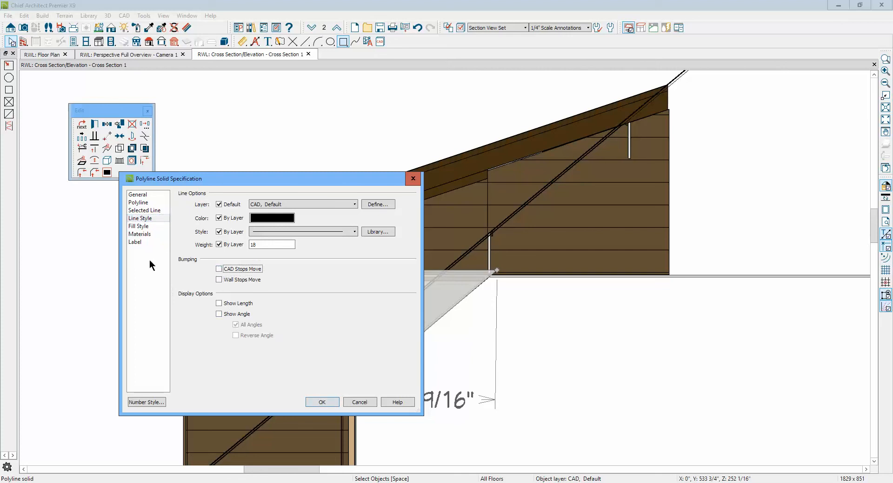
Assign the plan material Chestnut Brown to the triangular polyline solid and apply its specification
click(150, 235)
click(227, 214)
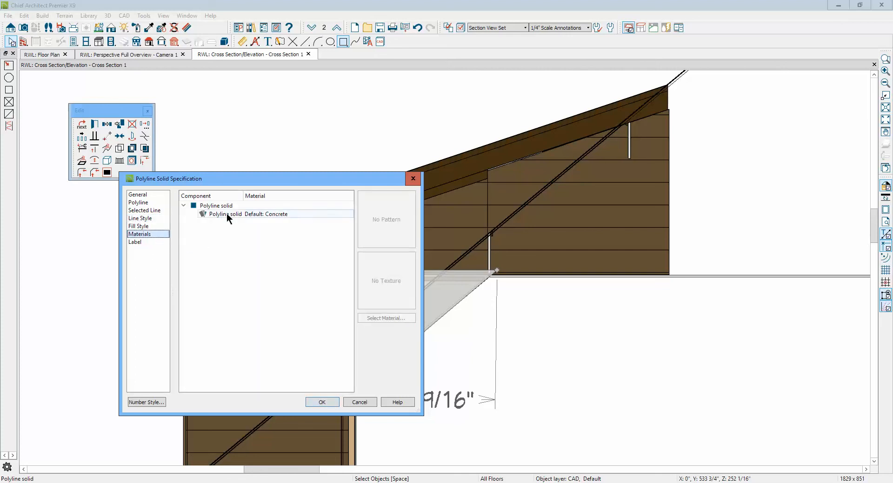
click(387, 317)
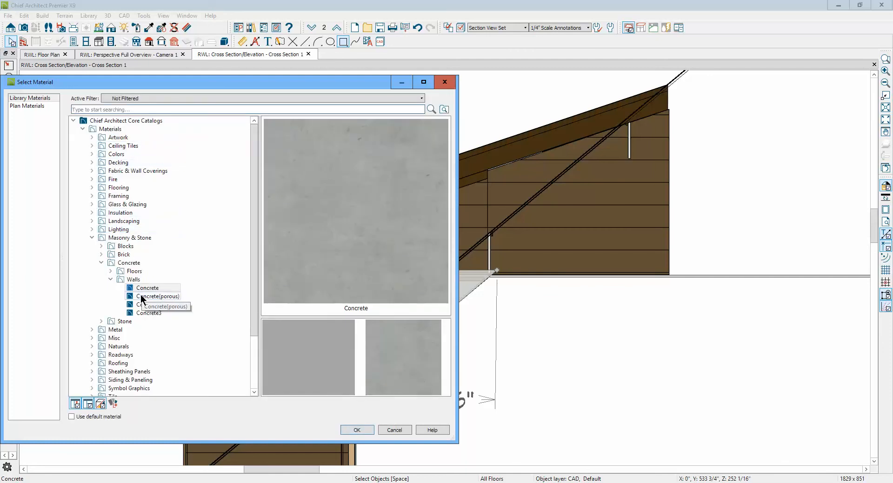
click(92, 237)
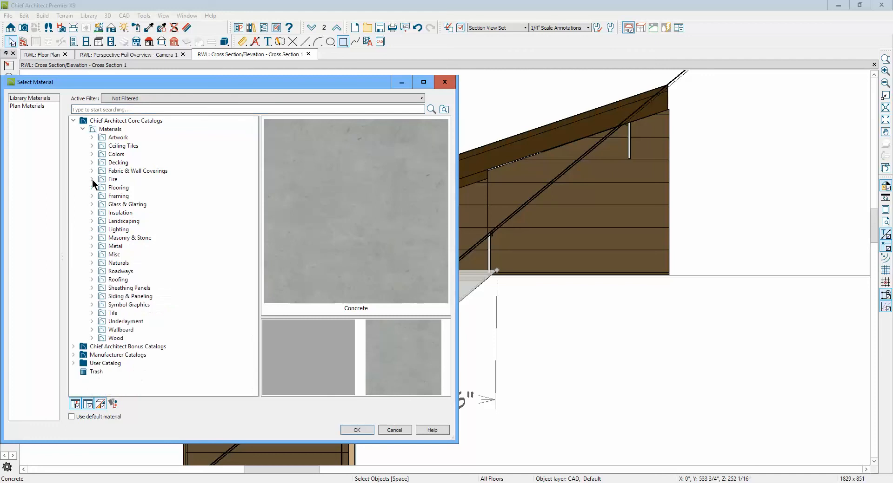
click(34, 106)
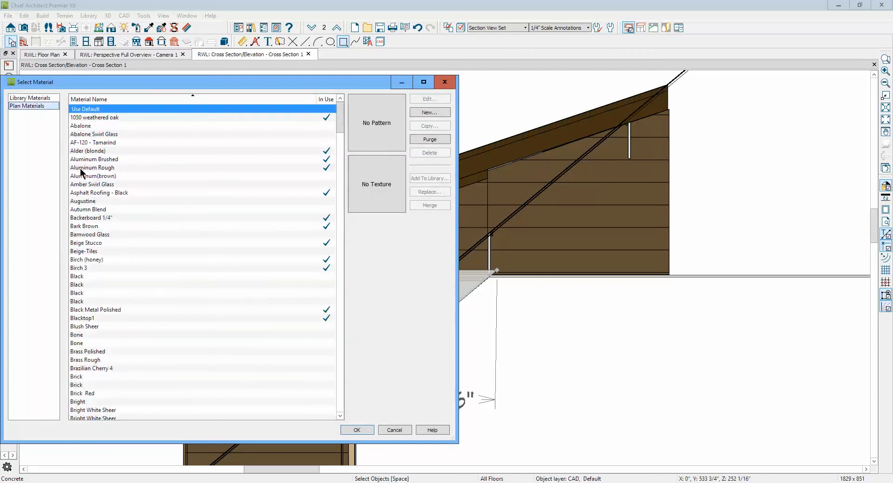
click(83, 209)
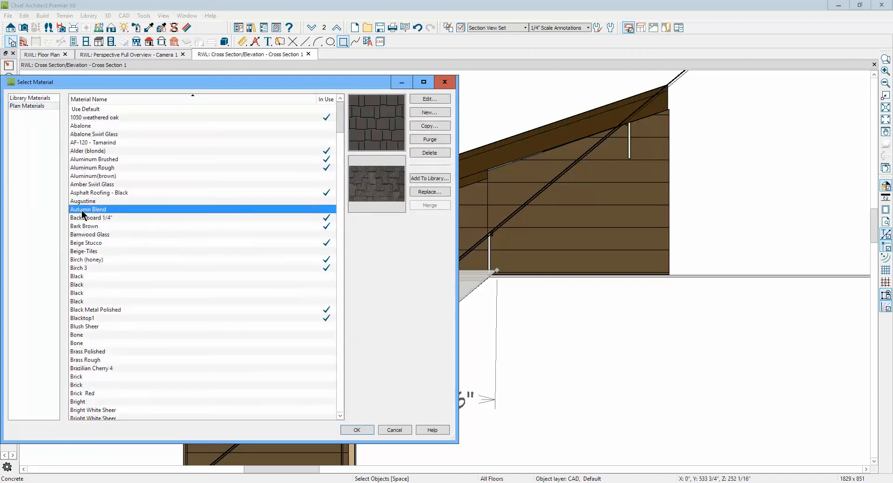
key(c)
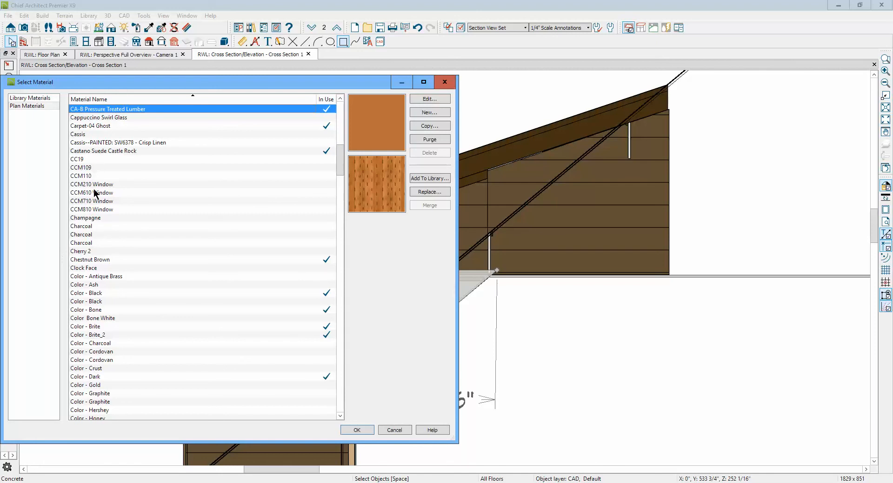
click(97, 260)
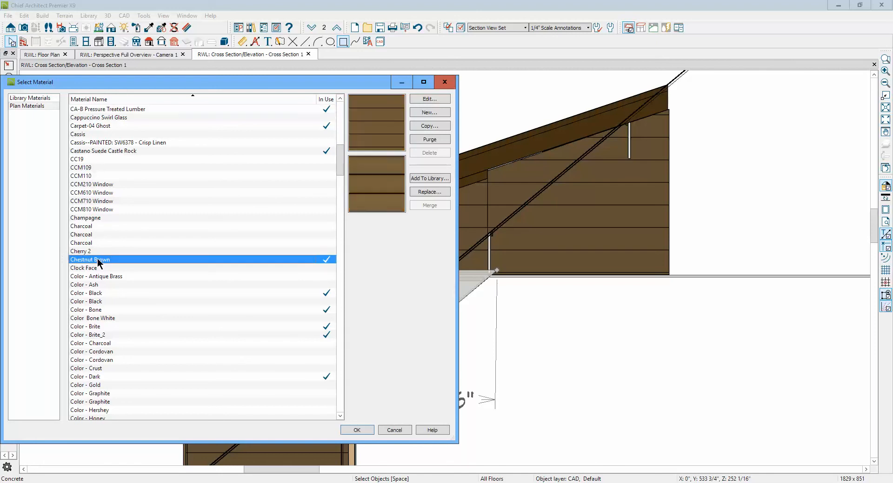
click(356, 430)
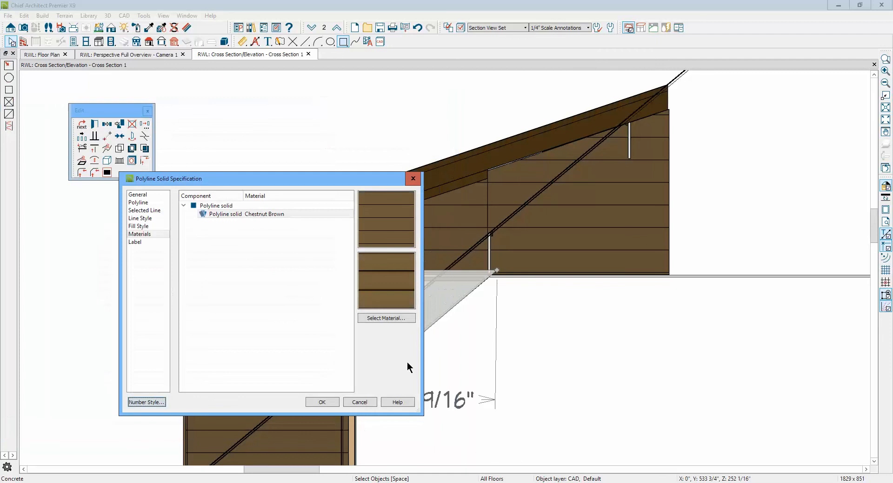
click(321, 402)
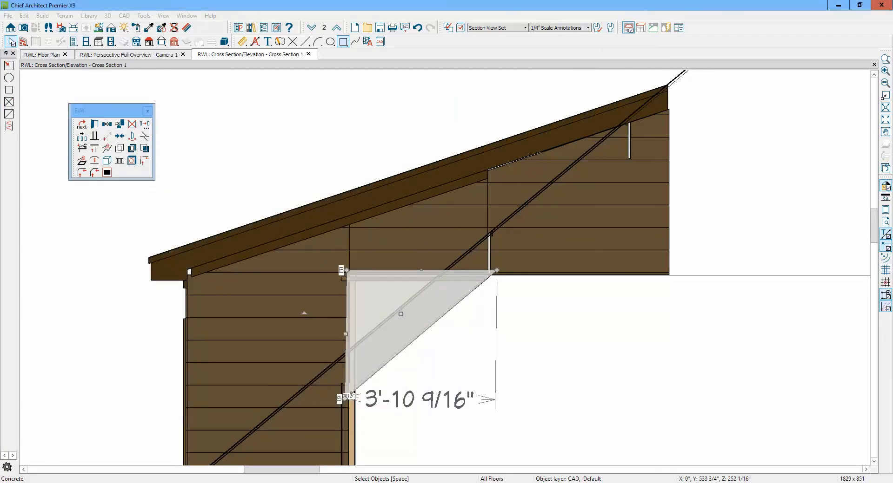
click(465, 344)
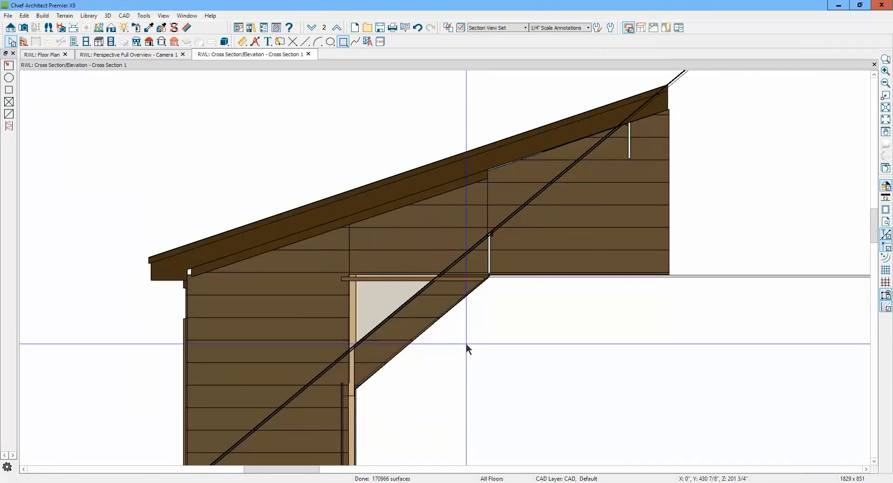
Check the second- and first-floor plans around the master bedroom for the triangular polyline solid
key(ctrl+Tab)
scroll(435, 305, down, 3)
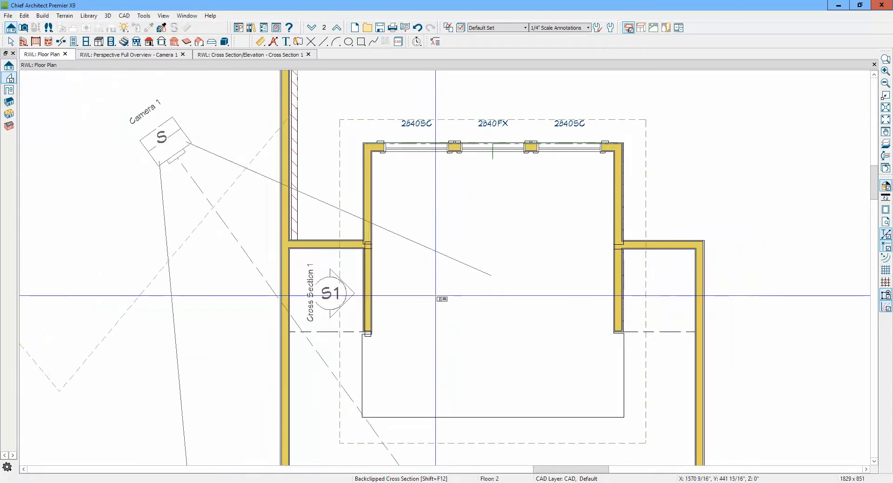
scroll(337, 325, up, 4)
key(space)
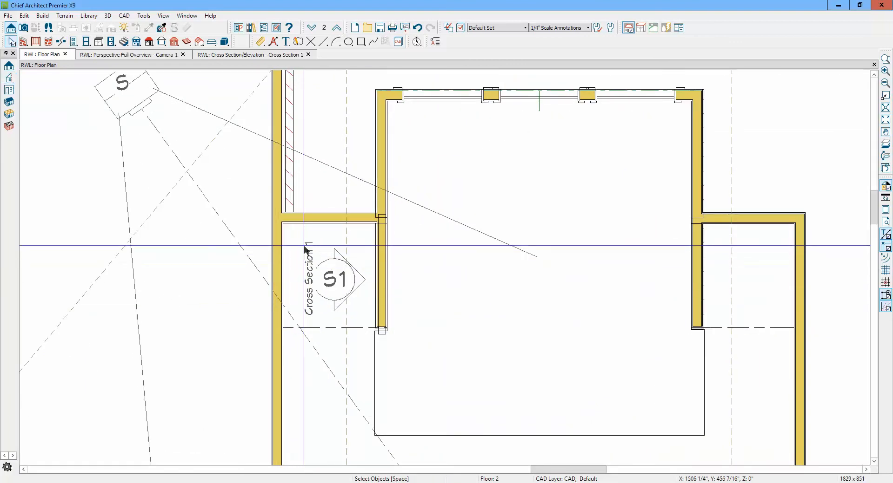
click(313, 29)
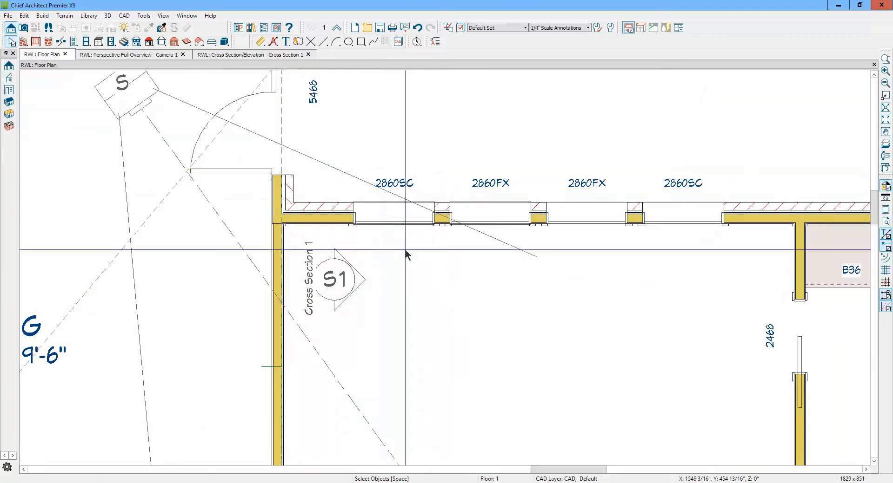
scroll(488, 179, down, 3)
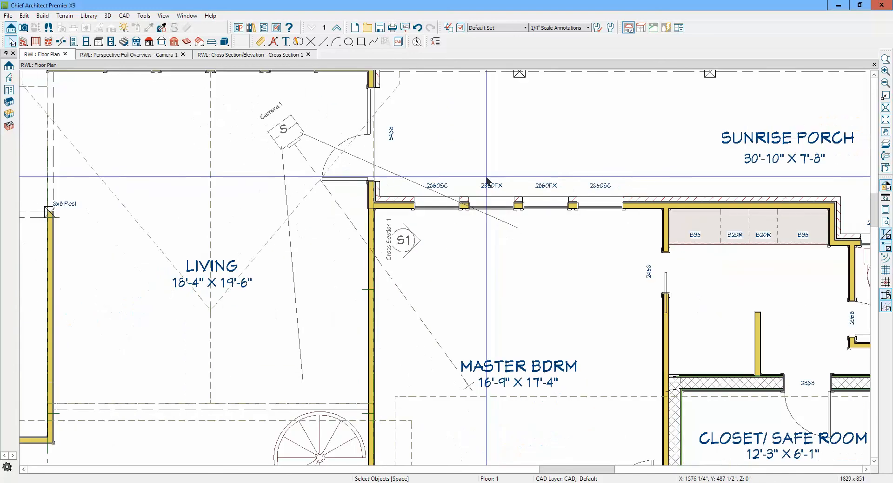
scroll(486, 178, down, 3)
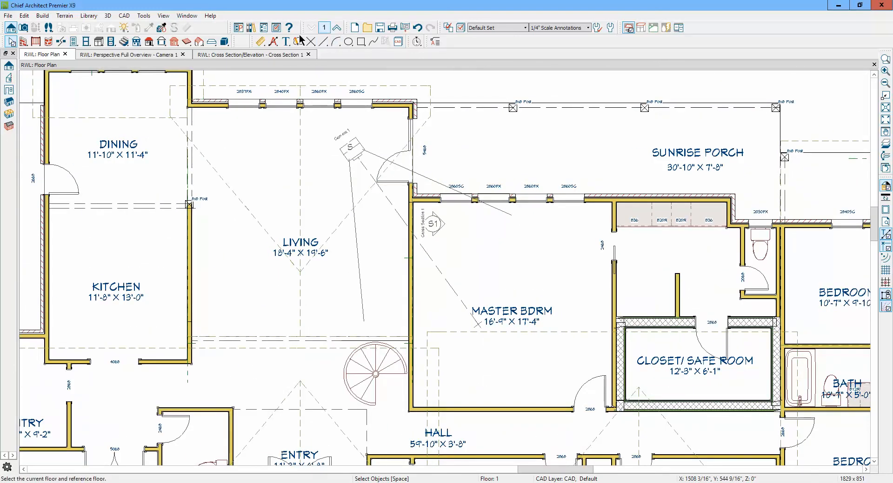
Look through the Default Set layer list for the layer display settings that affect the polyline solid
click(461, 28)
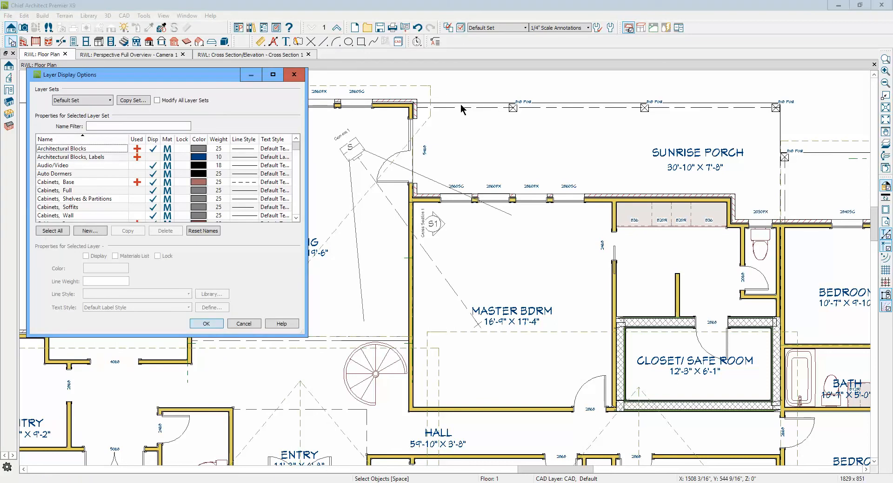
click(99, 181)
scroll(110, 175, down, 2)
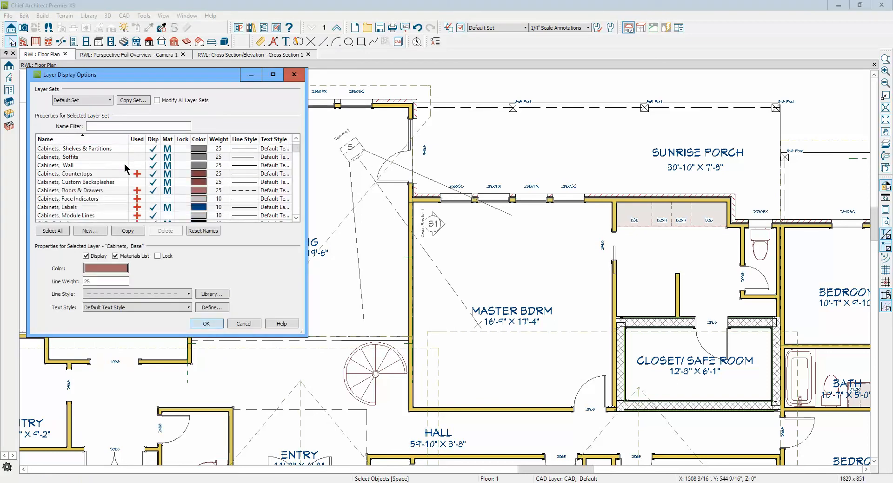
scroll(125, 168, down, 1)
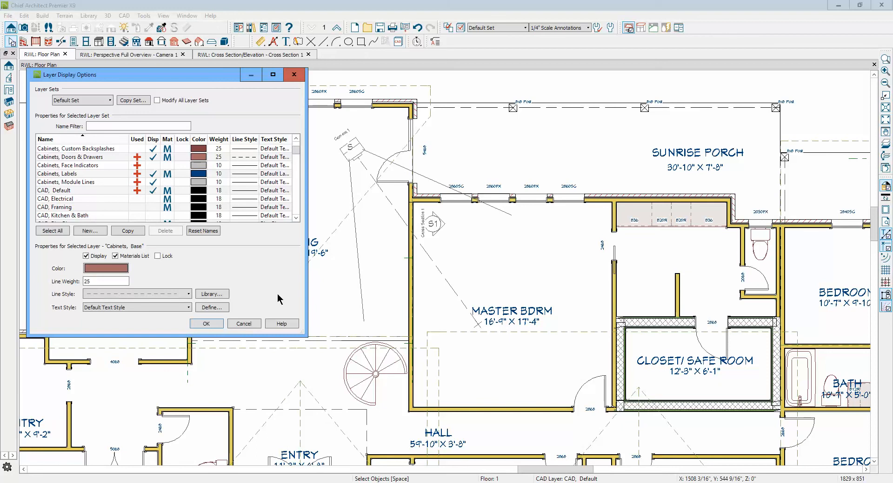
click(246, 324)
Search the first-, second- and third-floor plans for the polyline solid near the dormer
scroll(351, 215, down, 1)
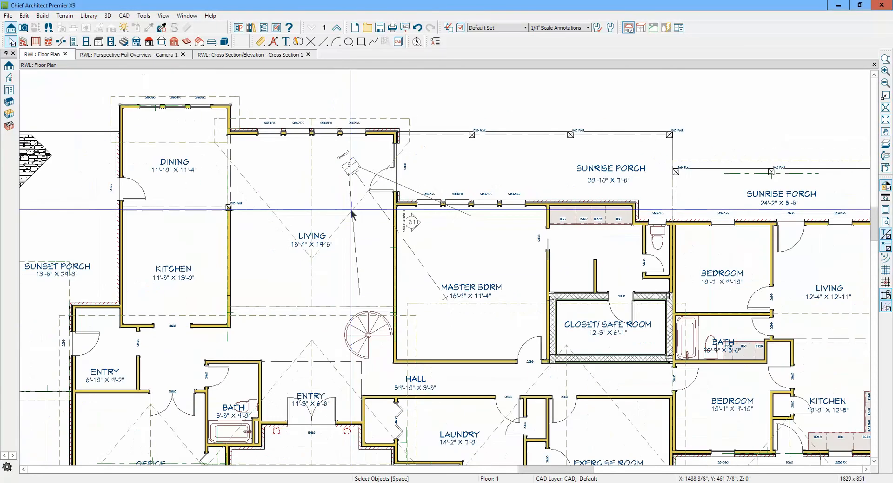
scroll(352, 215, down, 1)
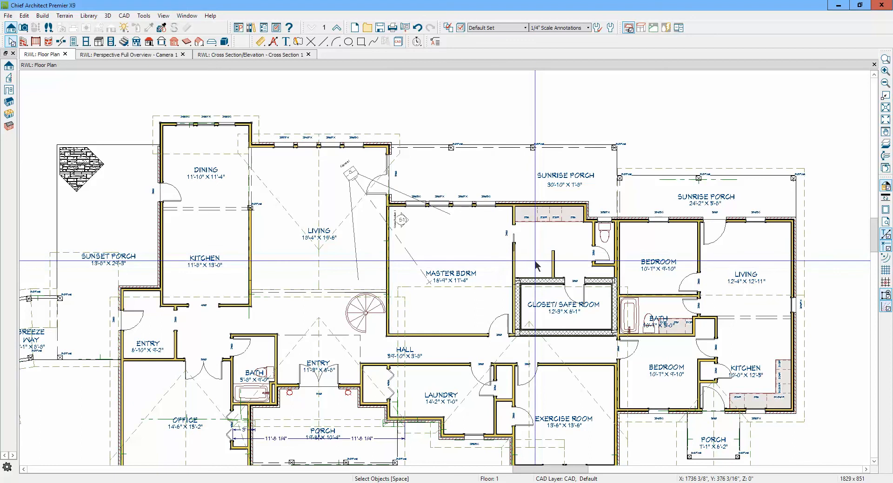
scroll(618, 242, up, 1)
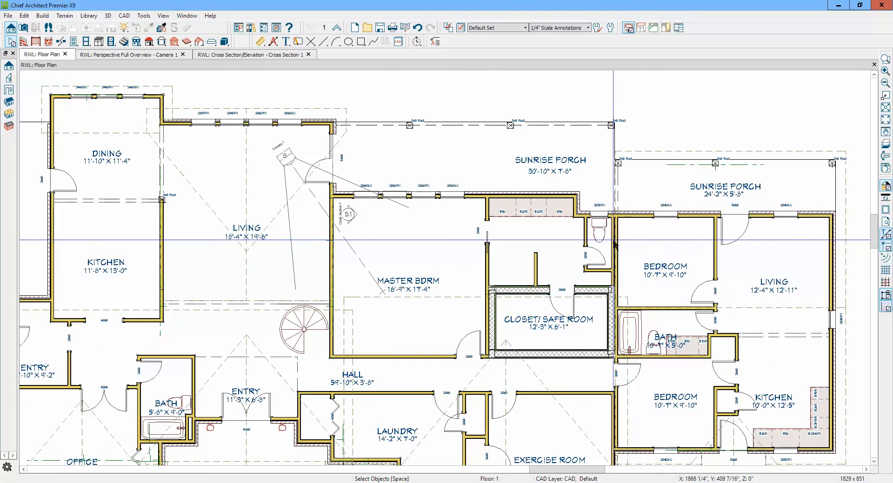
click(337, 28)
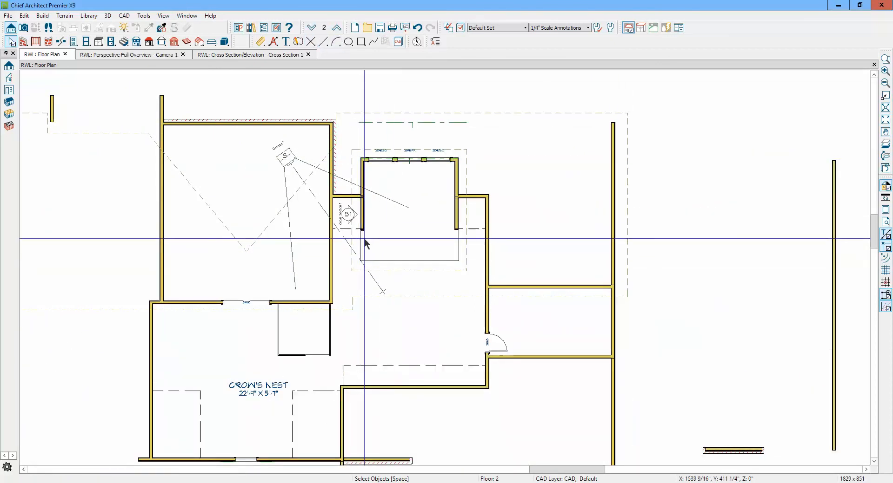
scroll(363, 238, down, 1)
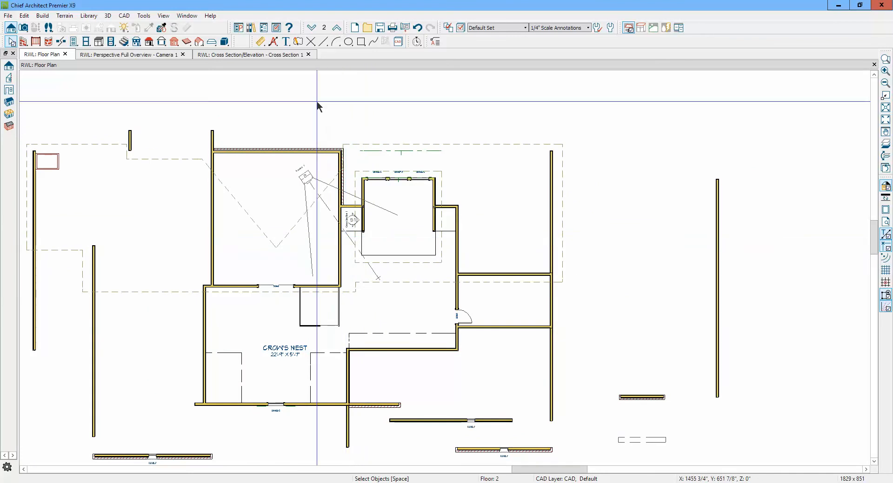
click(338, 28)
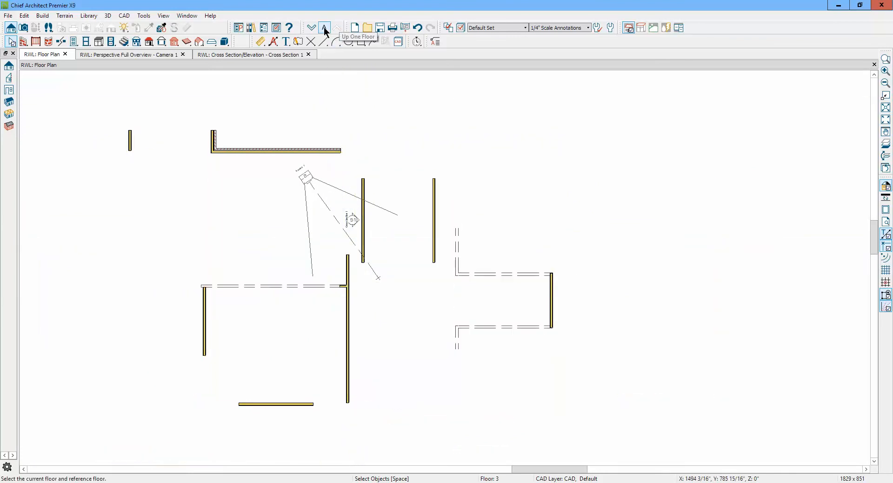
click(311, 28)
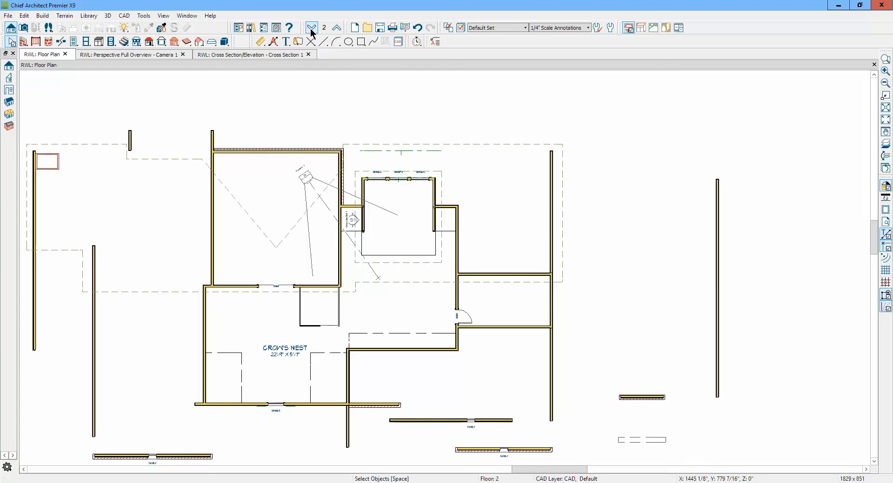
click(311, 29)
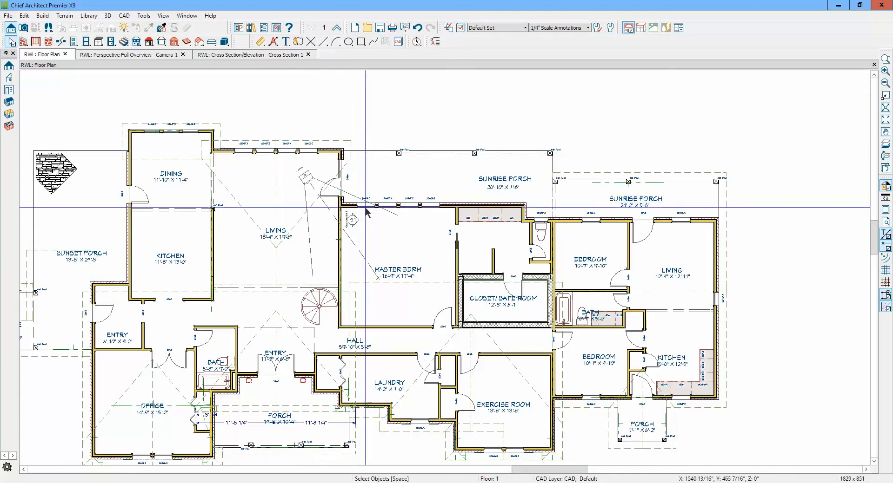
scroll(357, 193, up, 3)
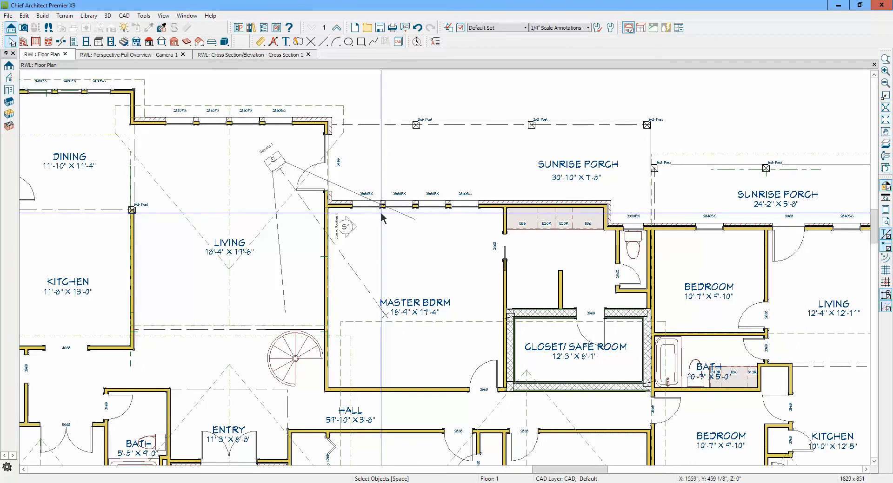
scroll(400, 270, up, 2)
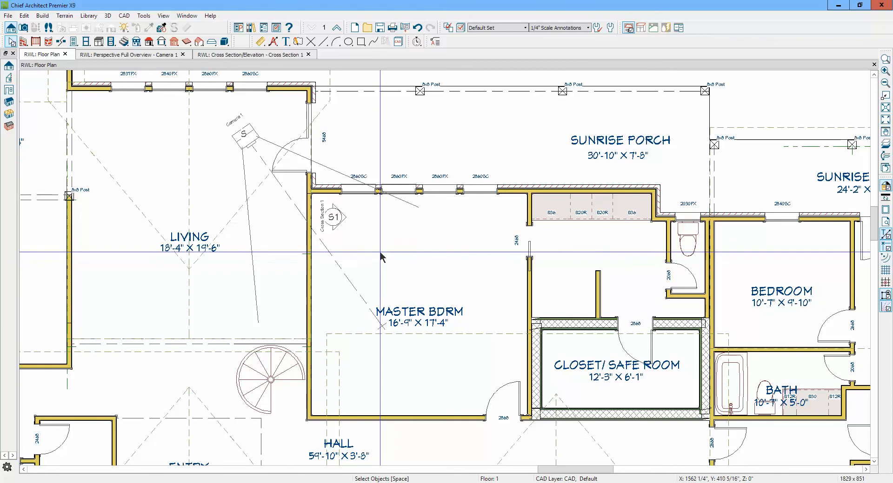
In the cross section, select the triangular polyline solid and move it clear of the dormer, out past the eave
key(ctrl+Tab)
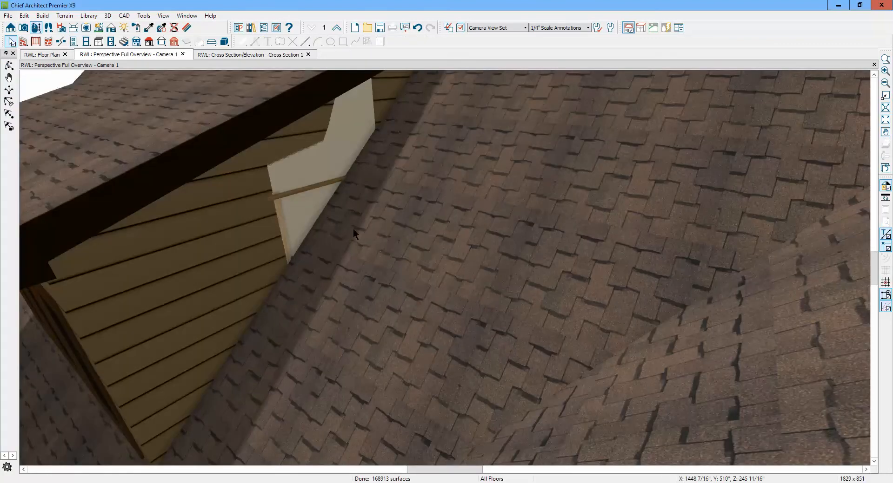
key(ctrl+Tab)
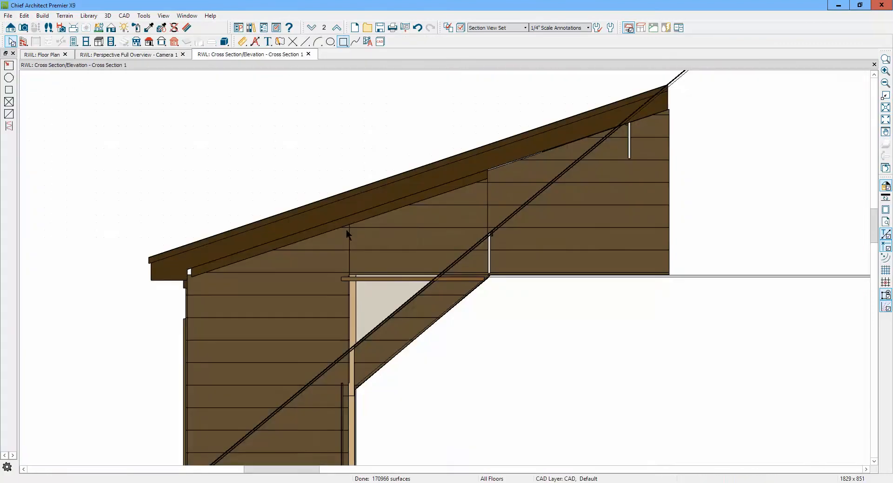
click(449, 222)
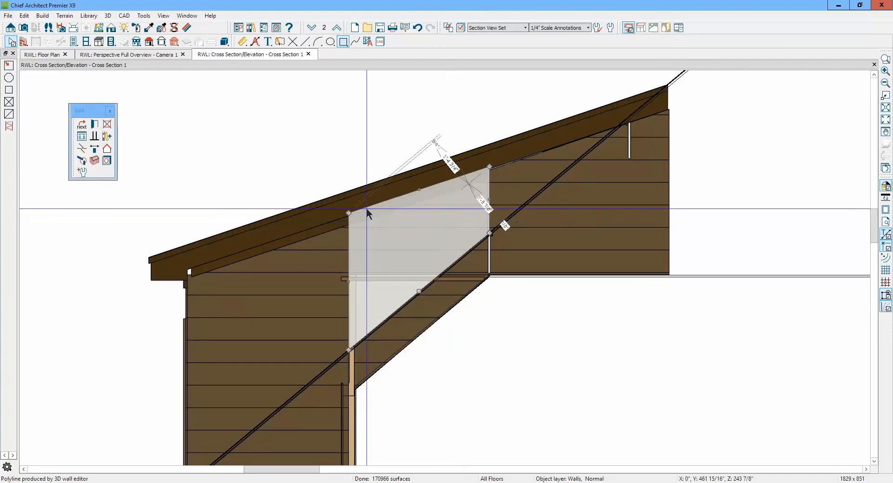
click(394, 325)
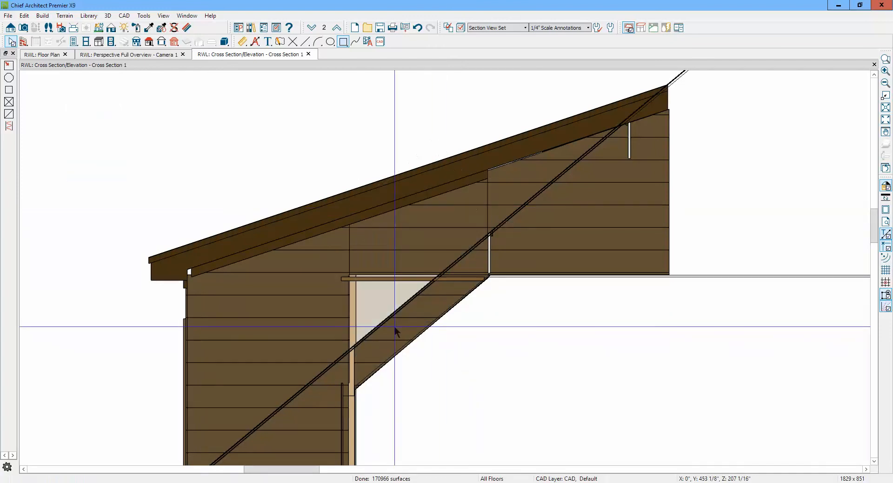
click(369, 306)
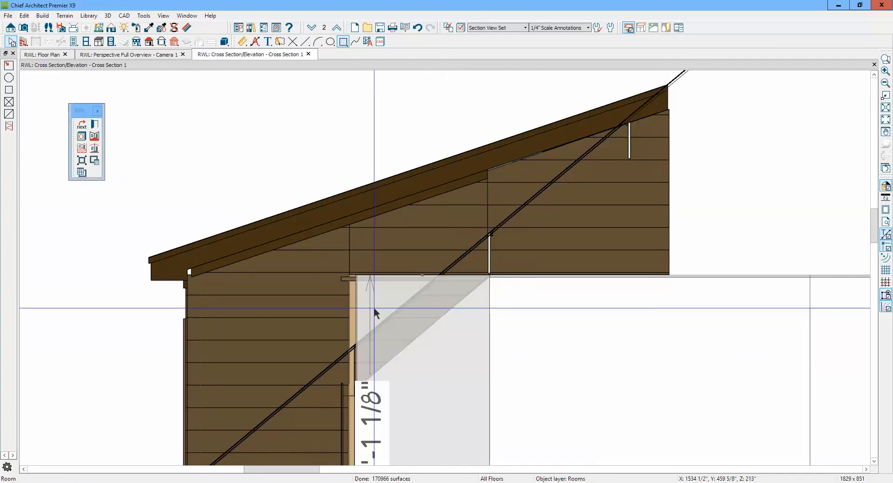
key(Tab)
key(Escape)
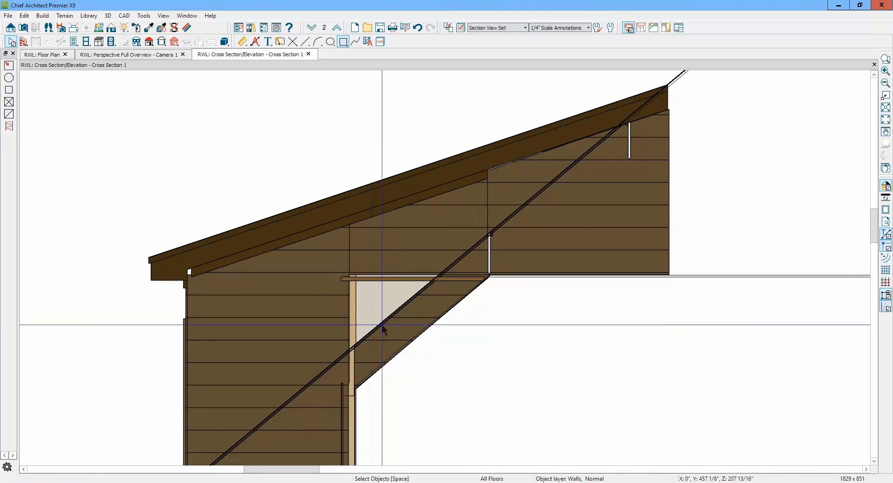
click(411, 332)
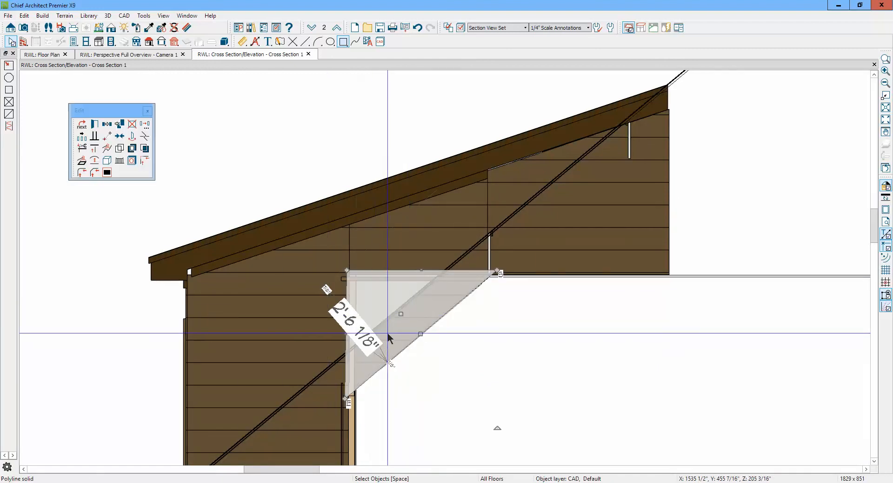
drag(400, 315, 37, 368)
On the second-floor plan, move the polyline solid onto the dormer's left side wall and shift it to the wall's outer face
key(ctrl+Tab)
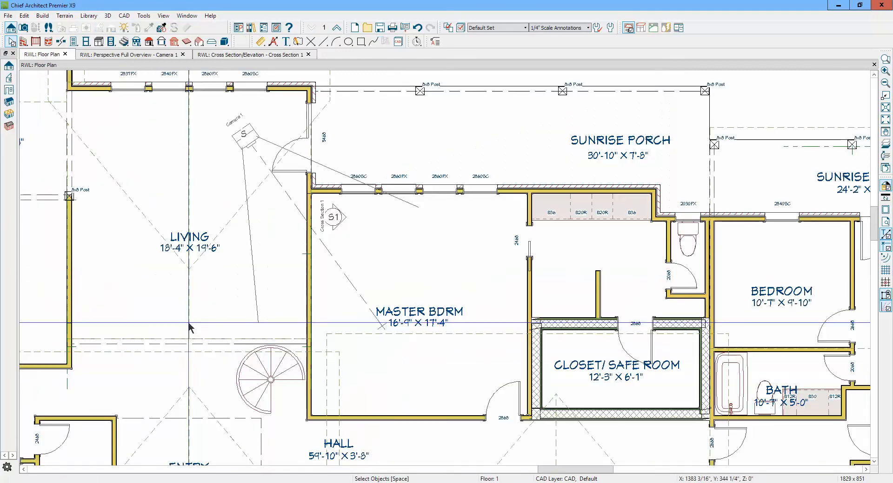
scroll(269, 320, down, 3)
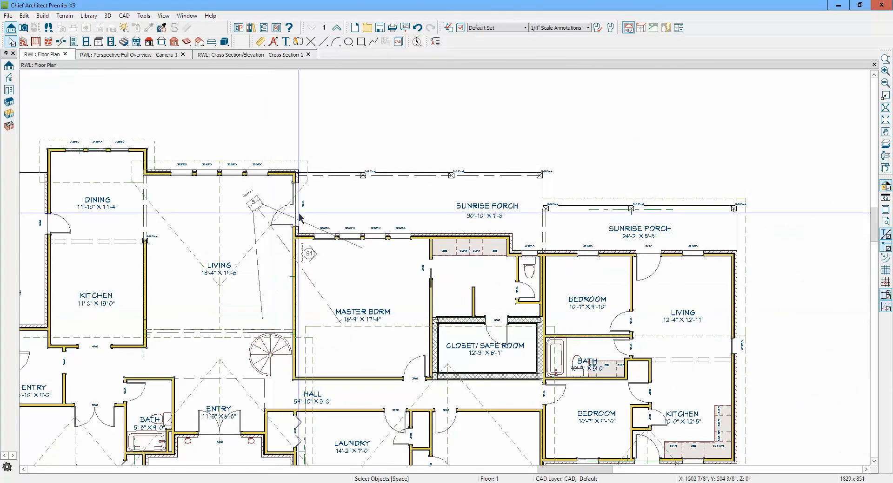
click(336, 28)
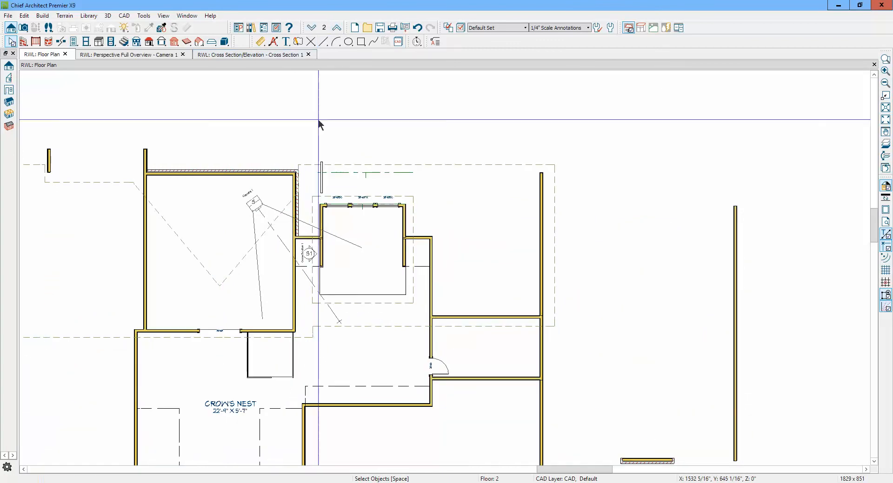
scroll(320, 203, up, 4)
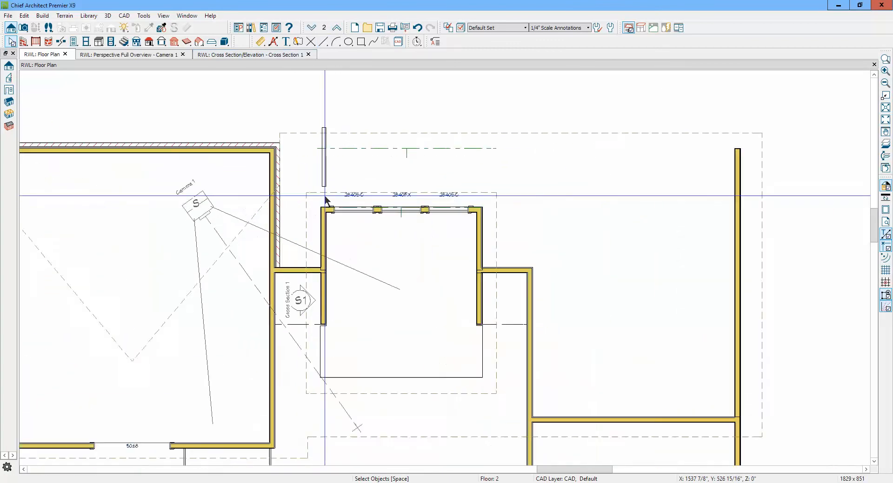
click(324, 169)
drag(321, 138, 325, 272)
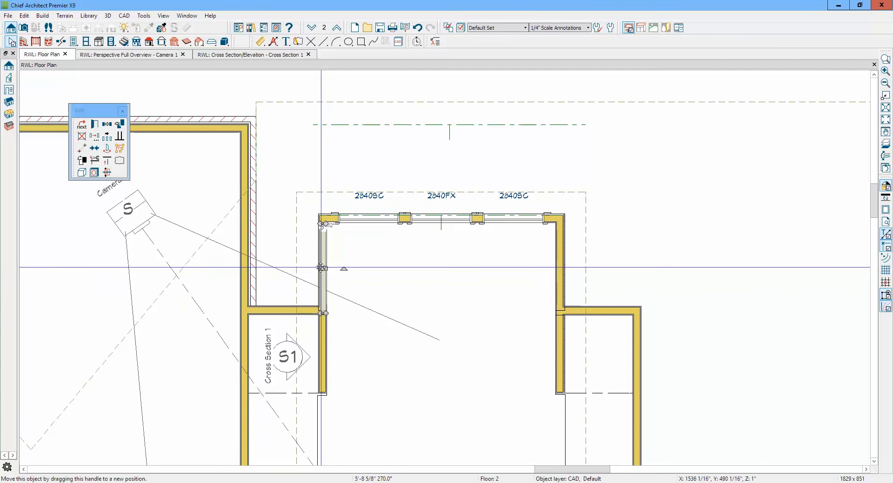
scroll(325, 272, up, 4)
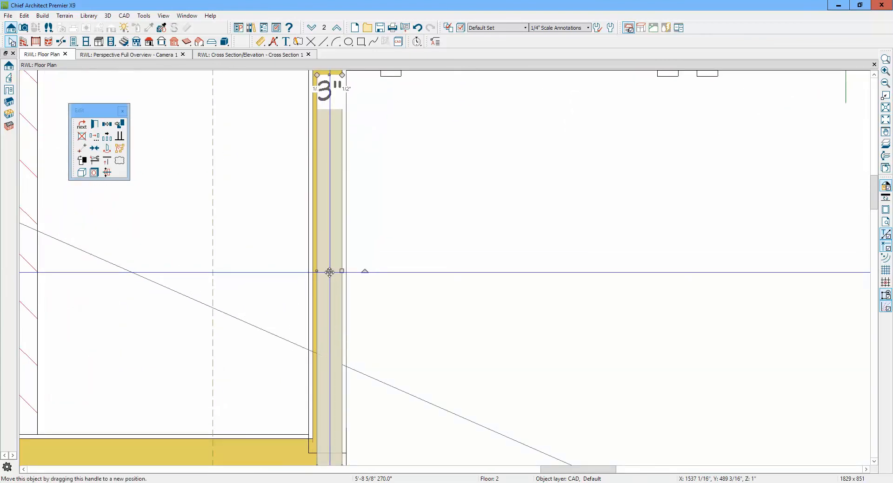
mouse_move(329, 273)
mouse_down()
mouse_move(317, 273)
mouse_move(333, 288)
mouse_move(322, 273)
mouse_up()
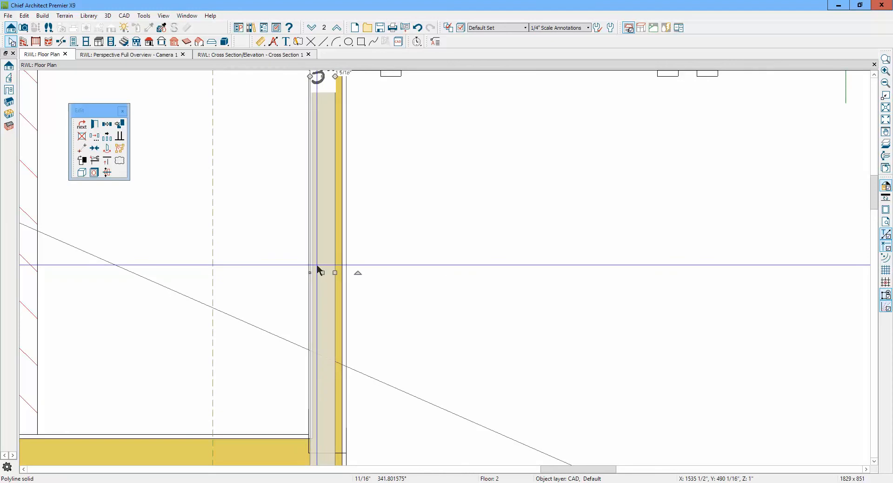
Check the pale patch on the dormer side wall in the camera view and the cross section for coverage by the solid
key(ctrl+Tab)
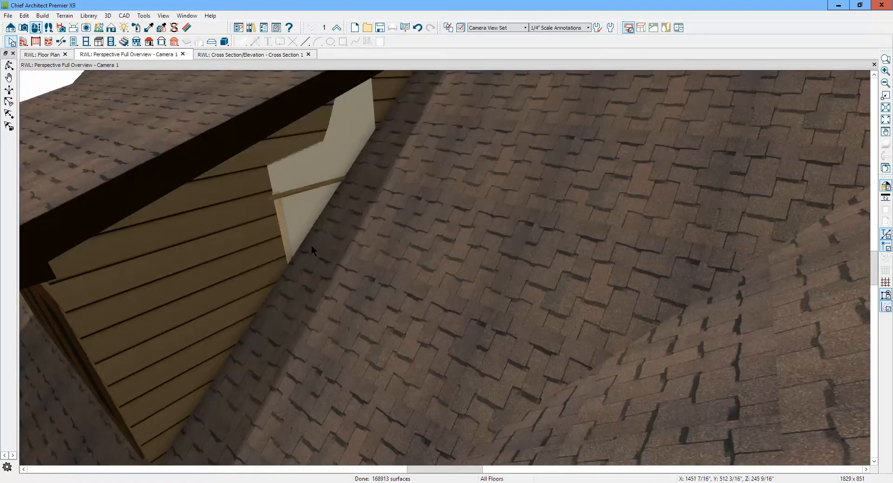
key(ctrl+Tab)
click(388, 309)
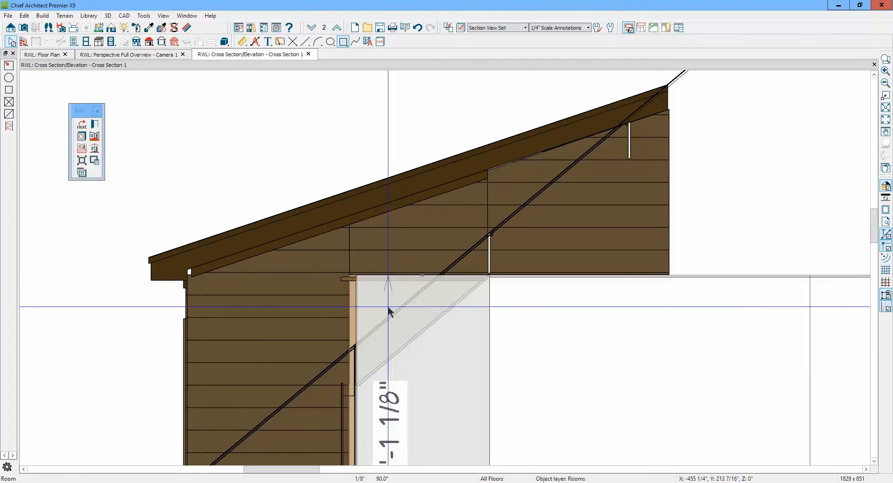
key(Tab)
key(Escape)
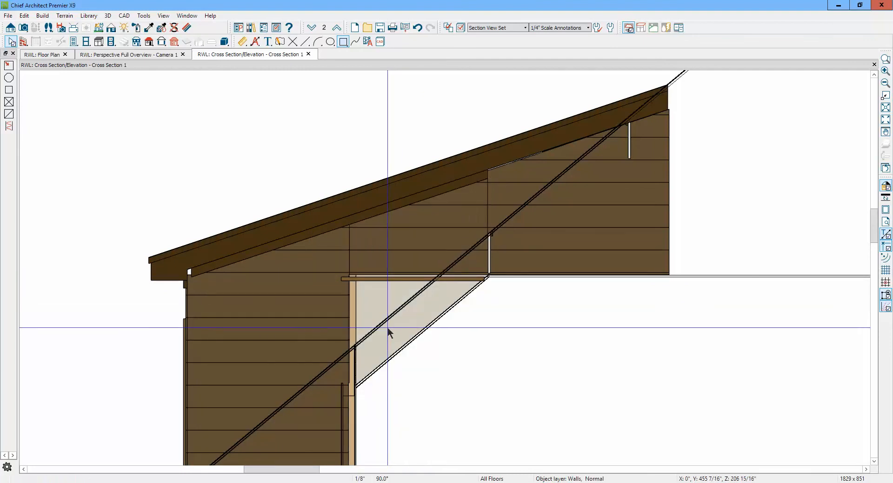
On the second-floor plan, move the polyline solid about 8 1/2 inches outward, clear of the dormer's side wall
key(ctrl+Tab)
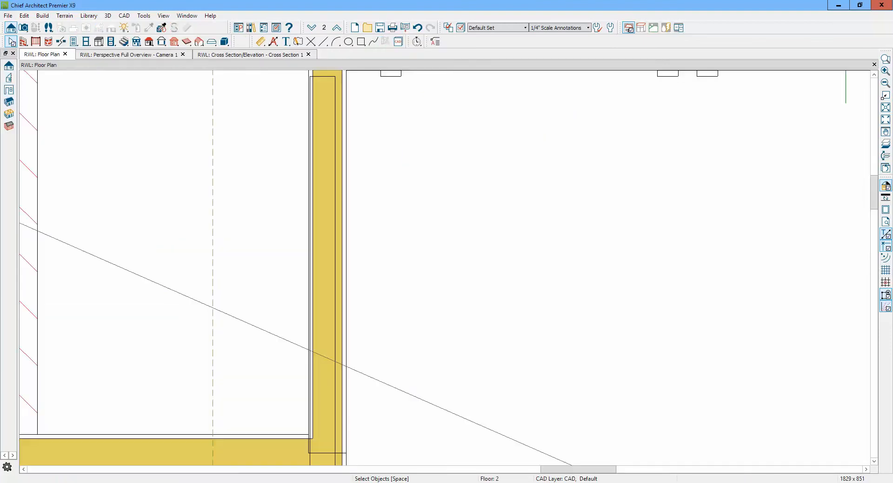
key(ctrl+Tab)
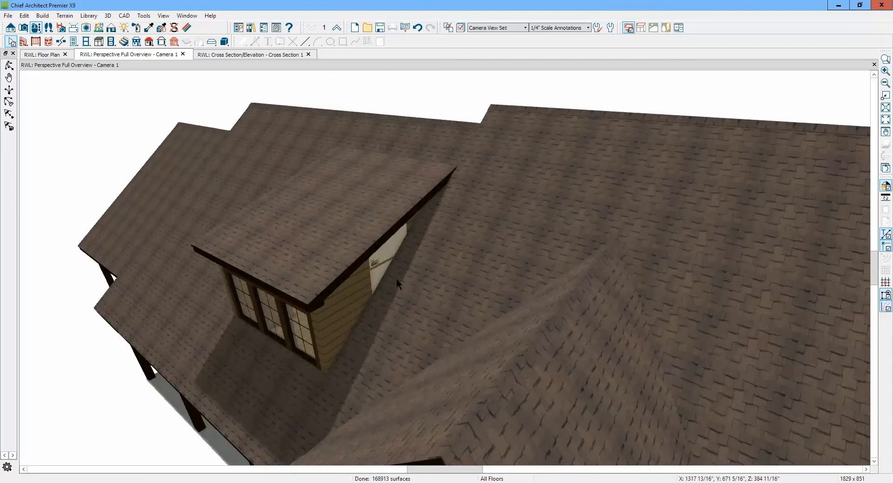
scroll(396, 279, up, 2)
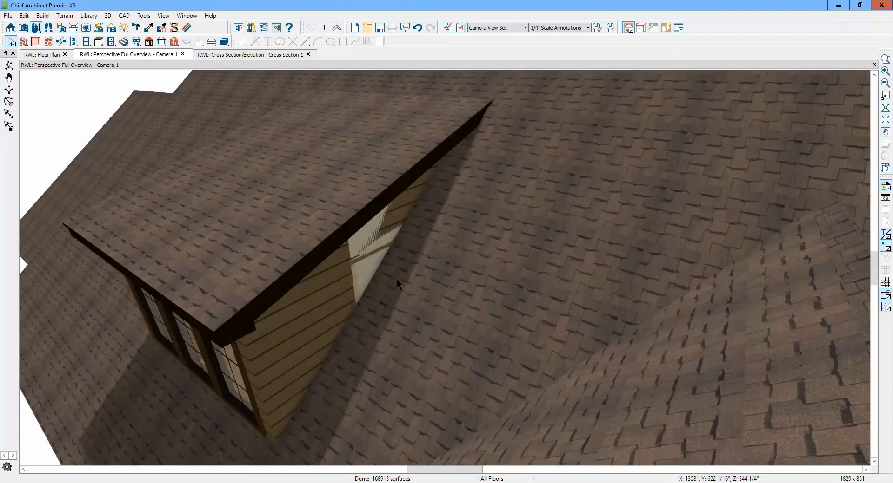
key(ctrl+Tab)
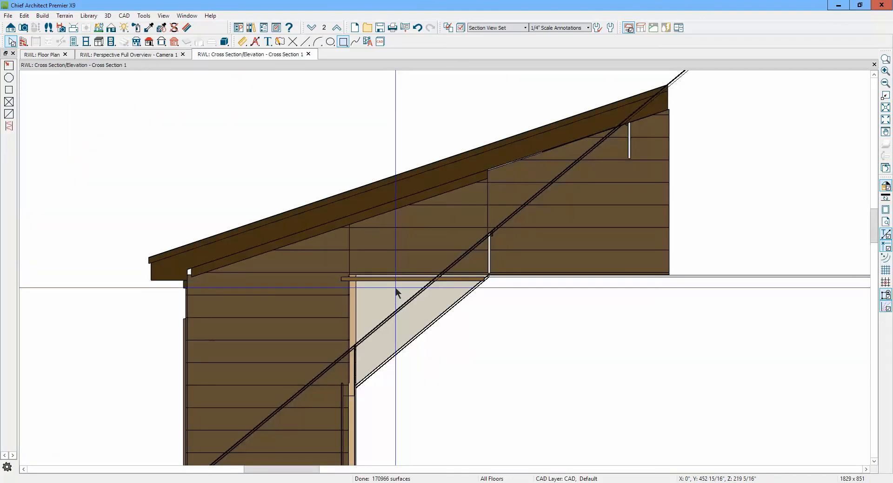
key(ctrl+Tab)
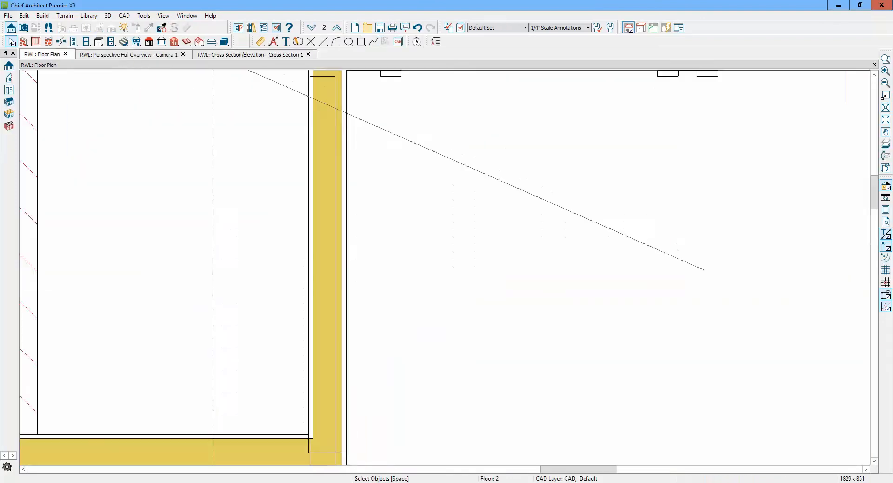
scroll(437, 249, down, 3)
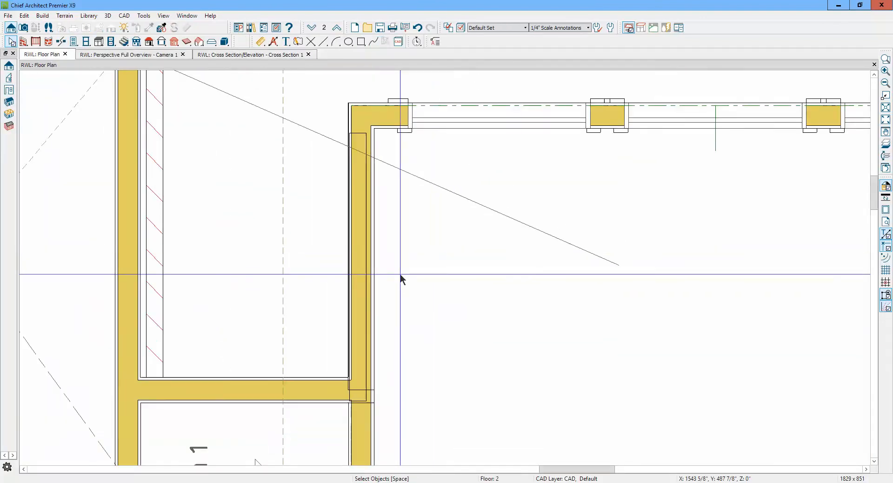
click(365, 391)
click(366, 392)
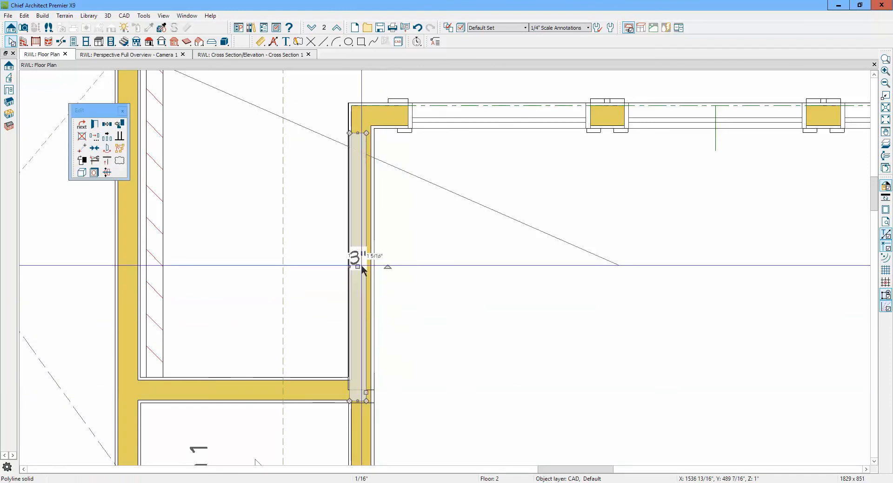
drag(357, 266, 308, 266)
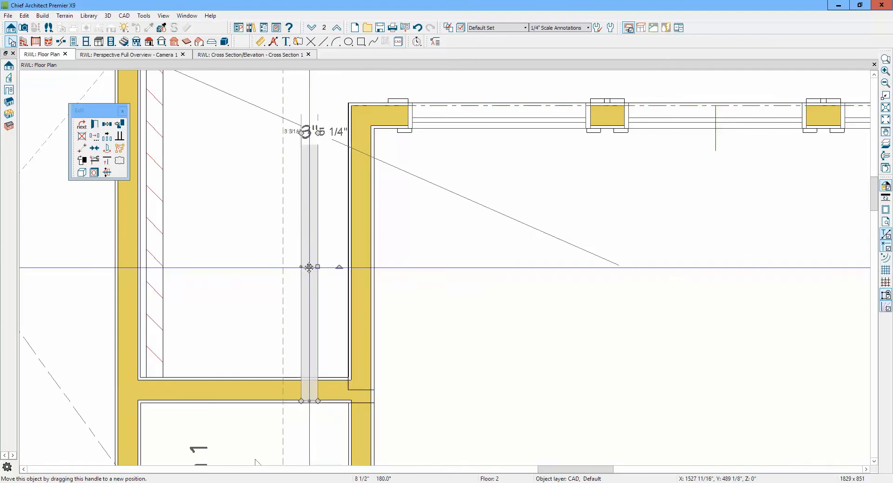
click(322, 211)
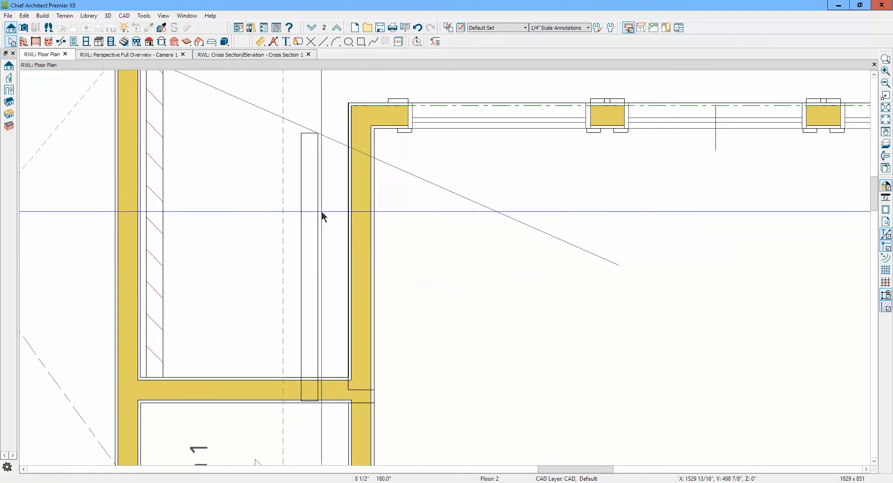
Create a backclipped cross section from outside the dormer, looking through the polyline solid toward the side wall
click(10, 29)
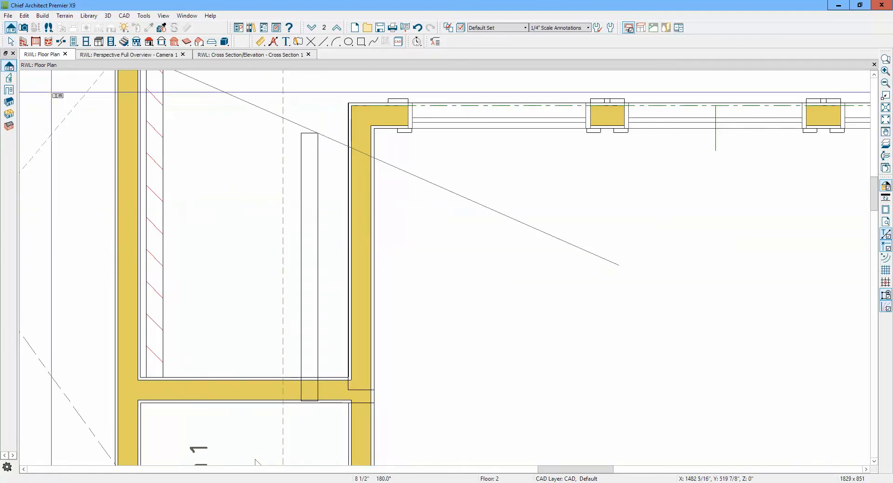
click(8, 78)
mouse_move(216, 251)
mouse_down()
mouse_move(427, 251)
mouse_move(400, 253)
mouse_up()
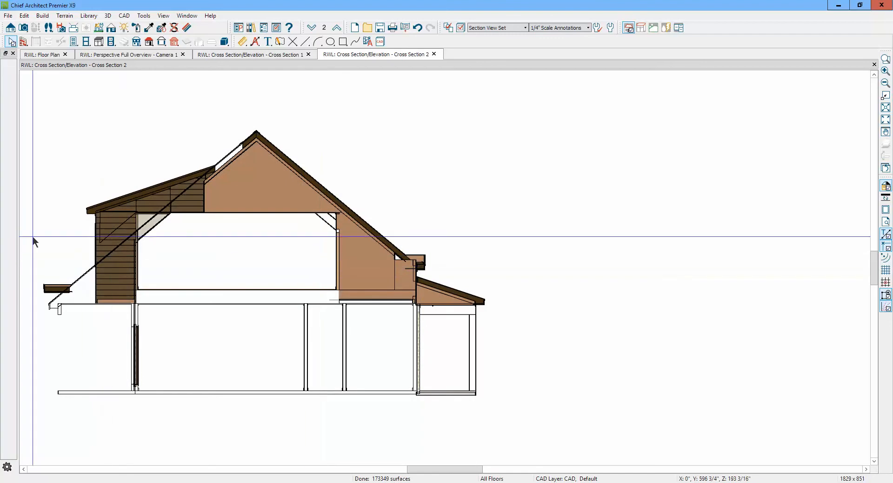
In the new cross section, move the triangular polyline solid over the pale patch beside the dormer's siding
scroll(41, 216, up, 8)
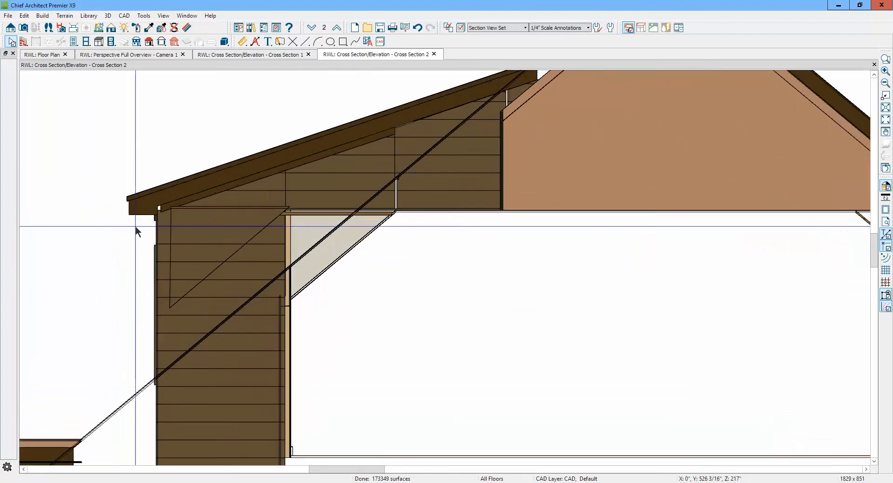
click(214, 234)
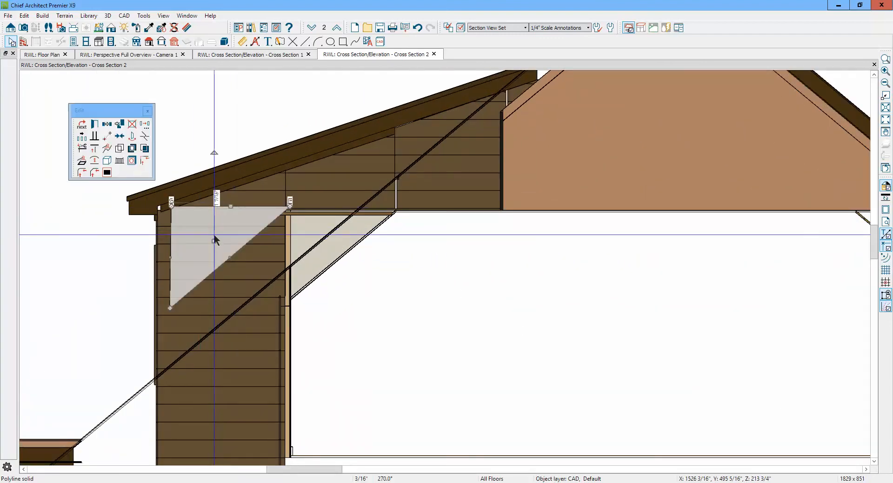
drag(214, 240, 285, 291)
click(405, 270)
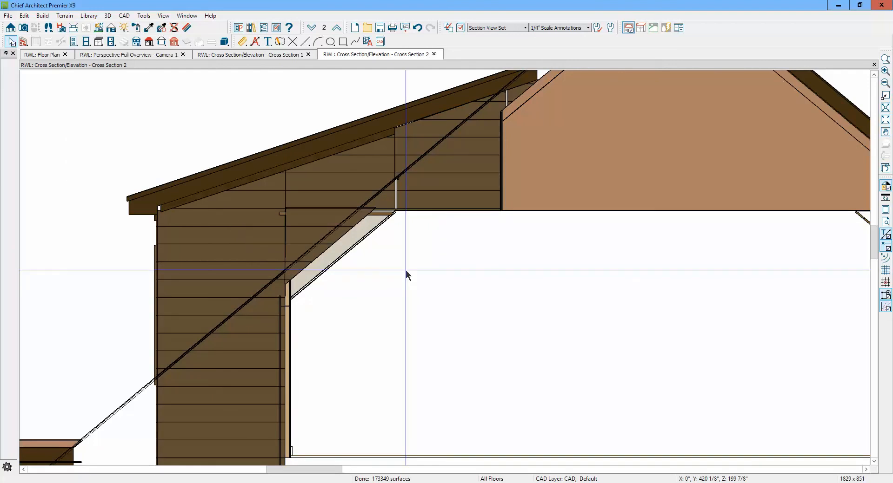
In the camera view, nudge the polyline solid slightly down and in against the dormer's side wall
key(ctrl+Tab)
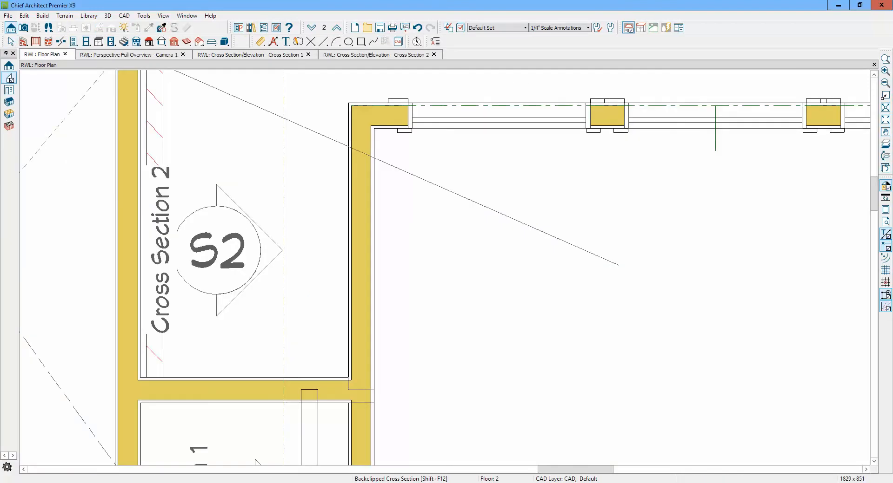
key(ctrl+Tab)
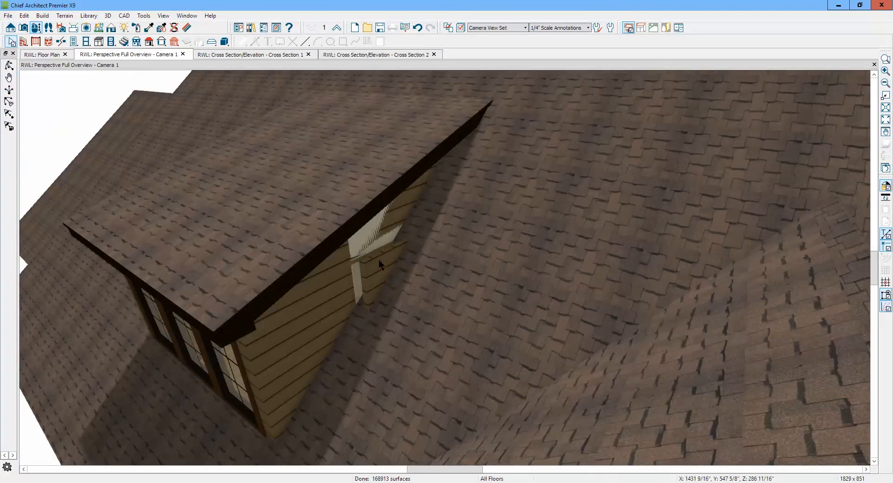
click(363, 281)
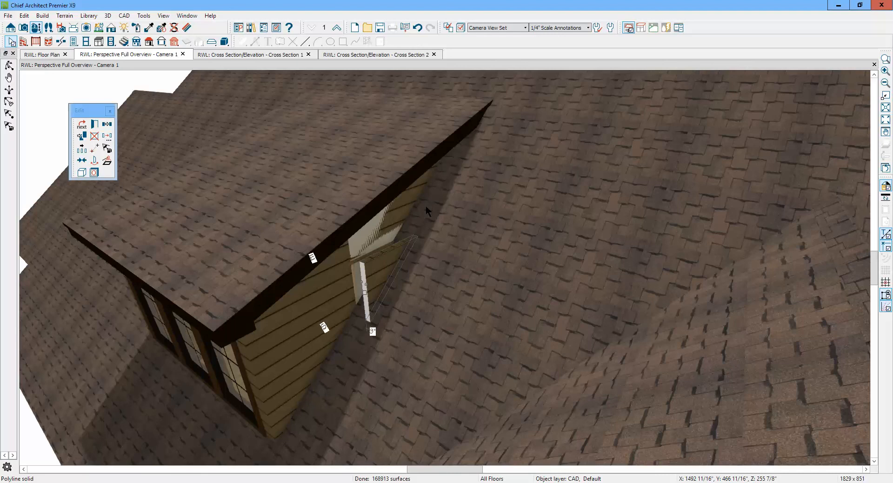
key(Down)
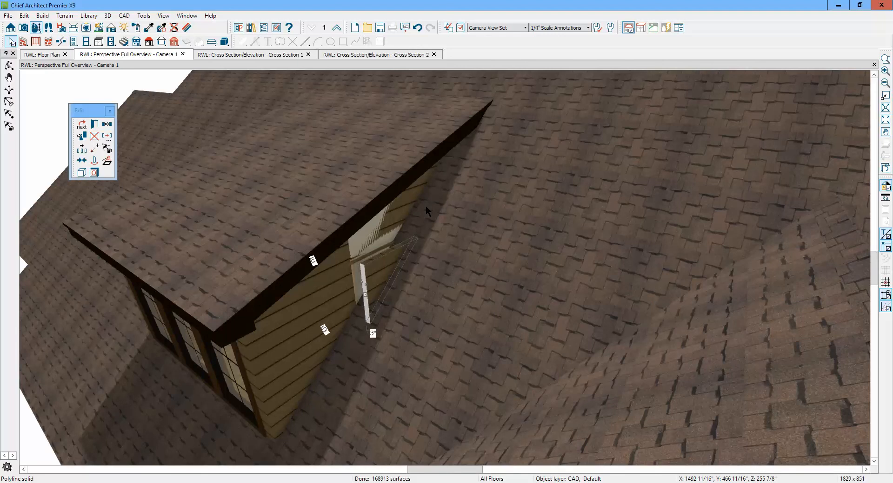
key(Left)
key(Left)
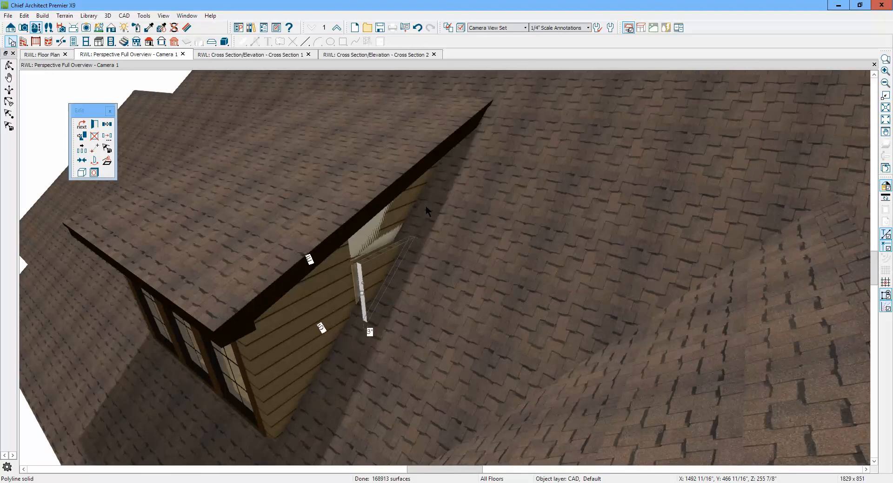
key(Left)
key(Left)
key(Left)
key(Left)
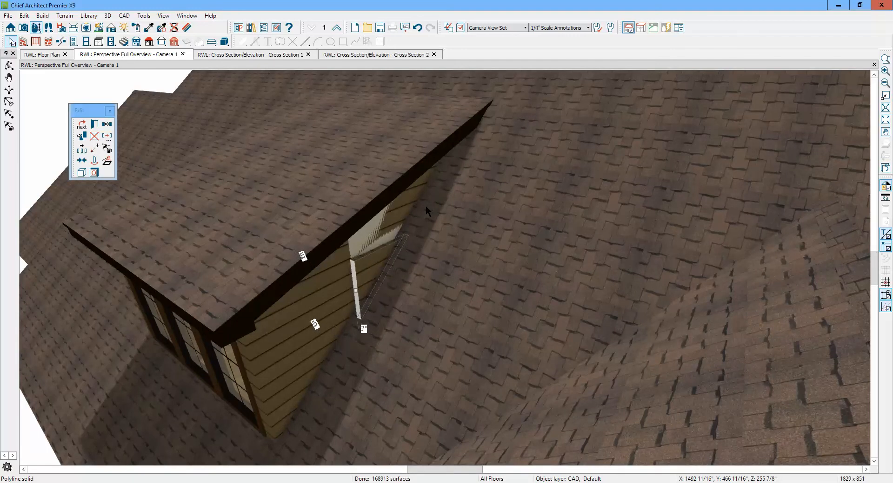
key(Left)
key(Delete)
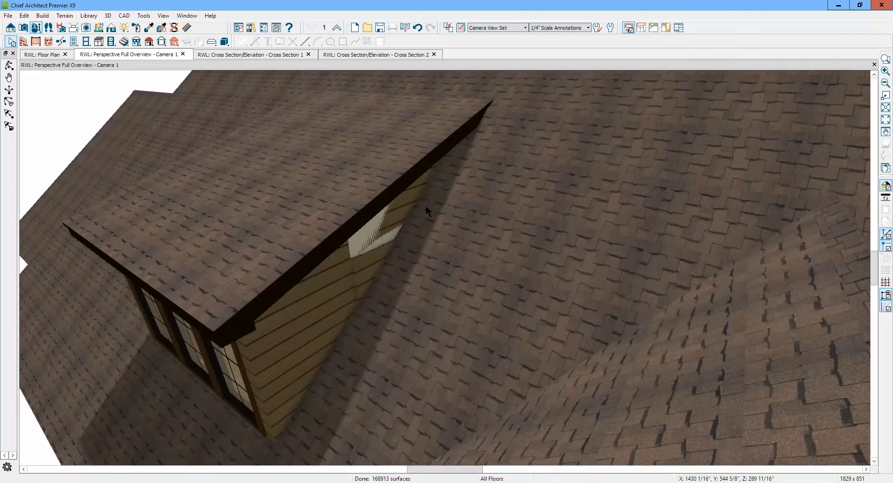
Nudge the solid once more toward the front siding and raise its upper edge to just below the dormer eave
click(363, 265)
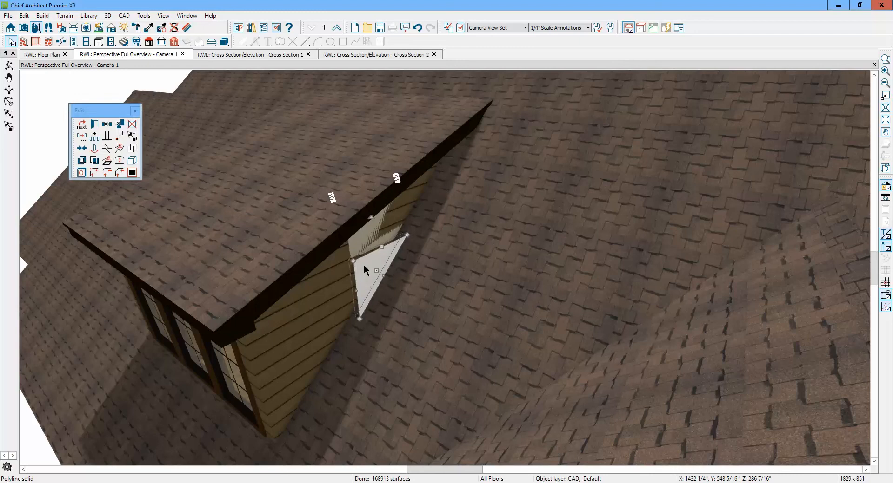
key(Left)
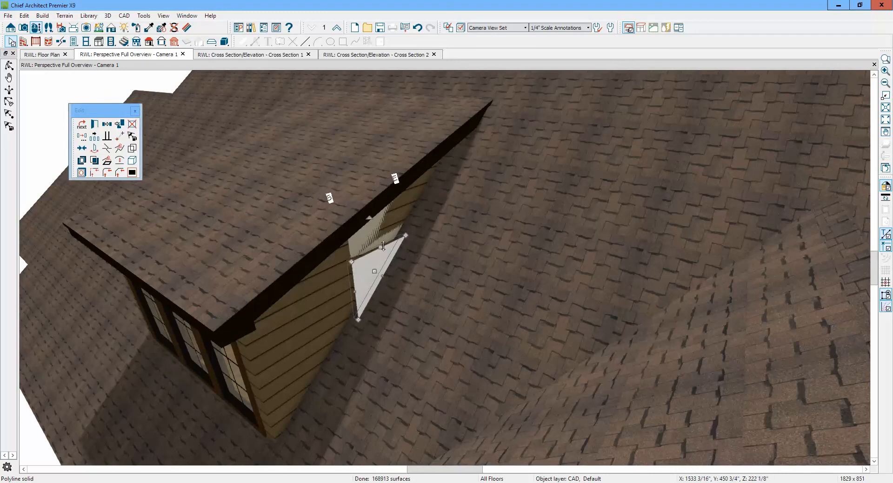
drag(383, 247, 394, 203)
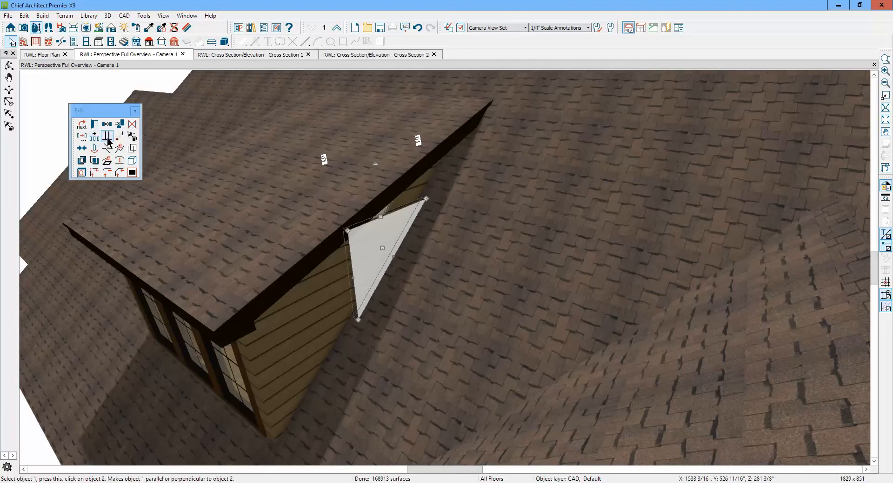
Add a break to the solid's upper edge and pull the rear segment up to follow the dormer roof slope
click(99, 149)
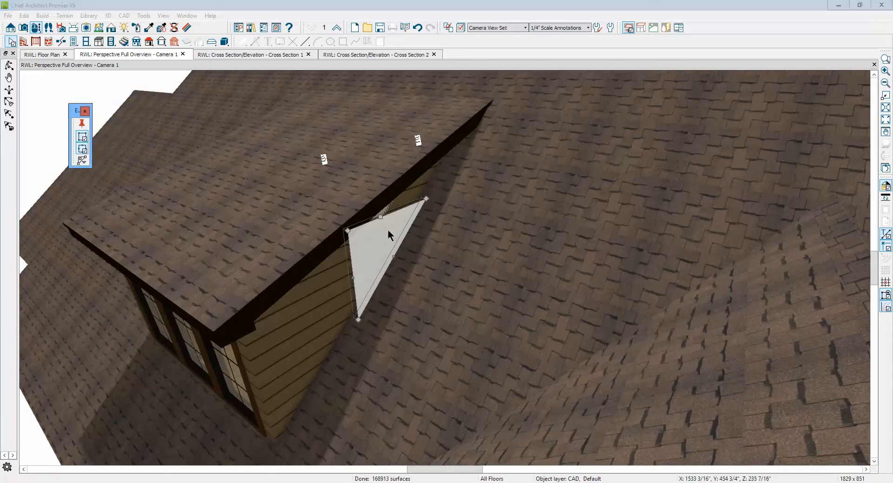
click(401, 214)
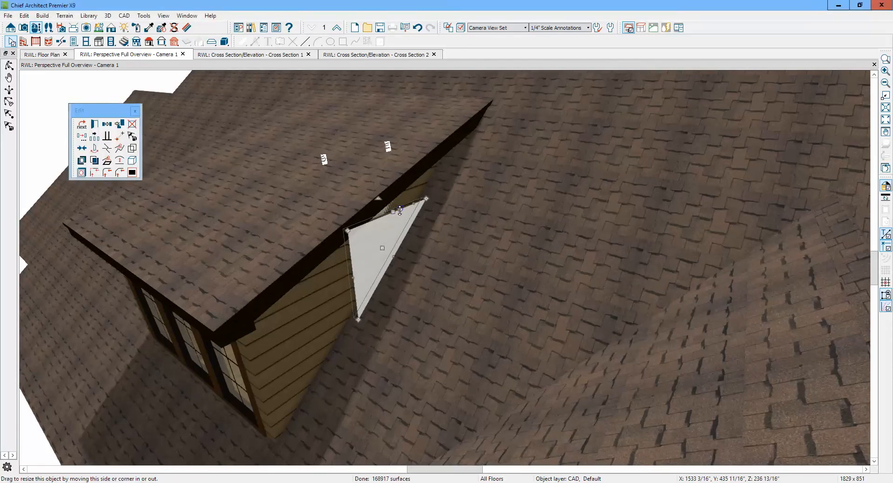
drag(400, 211, 423, 168)
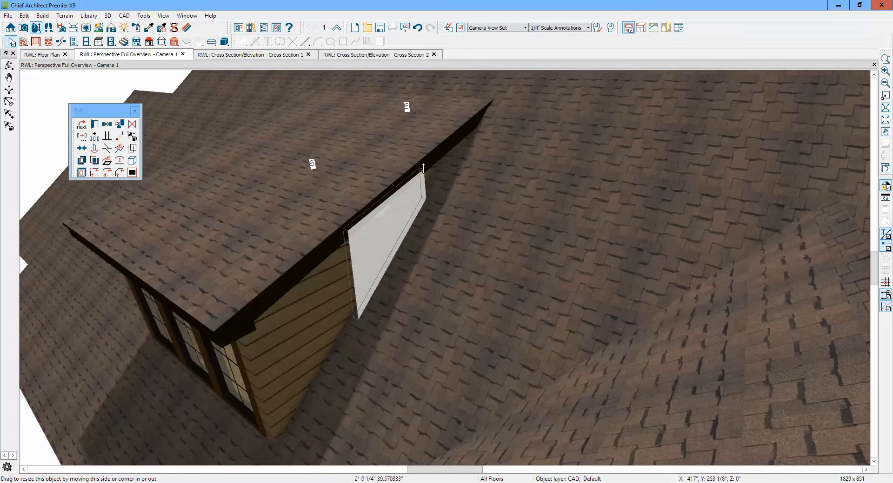
click(482, 213)
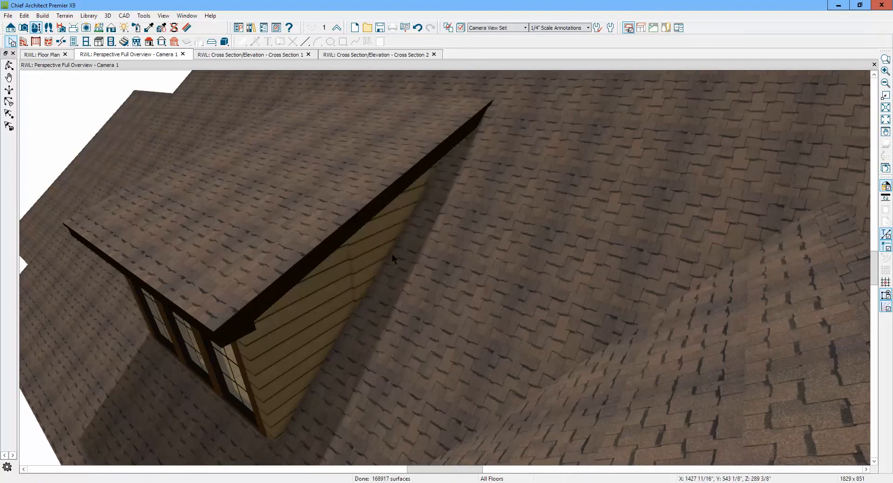
Fine-tune the reshaped solid's position on the side wall, nudging it slightly upward under the dormer roof
click(367, 260)
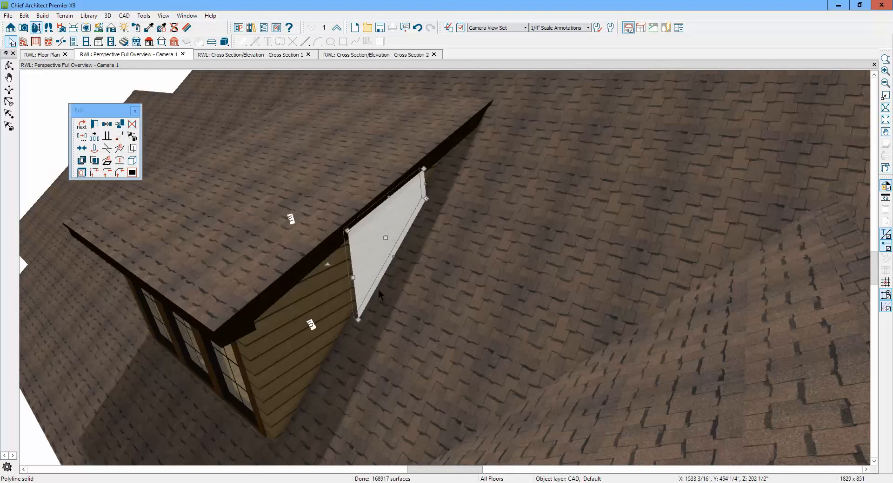
key(Left)
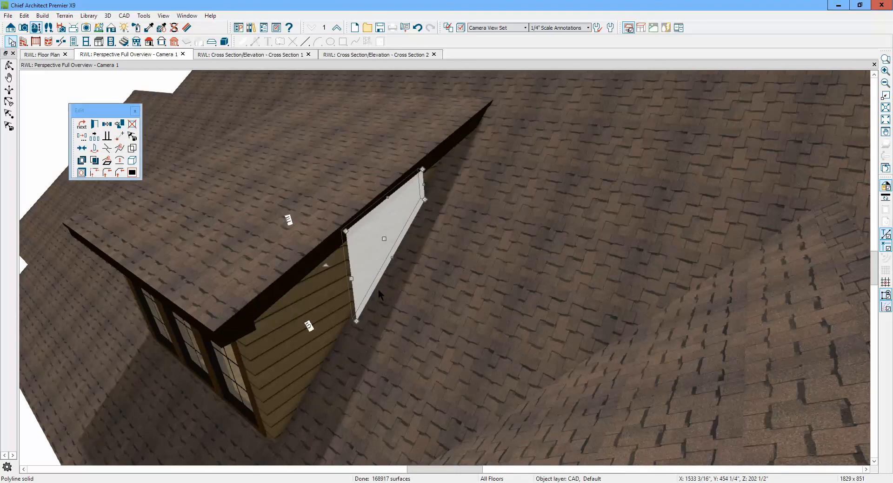
key(Right)
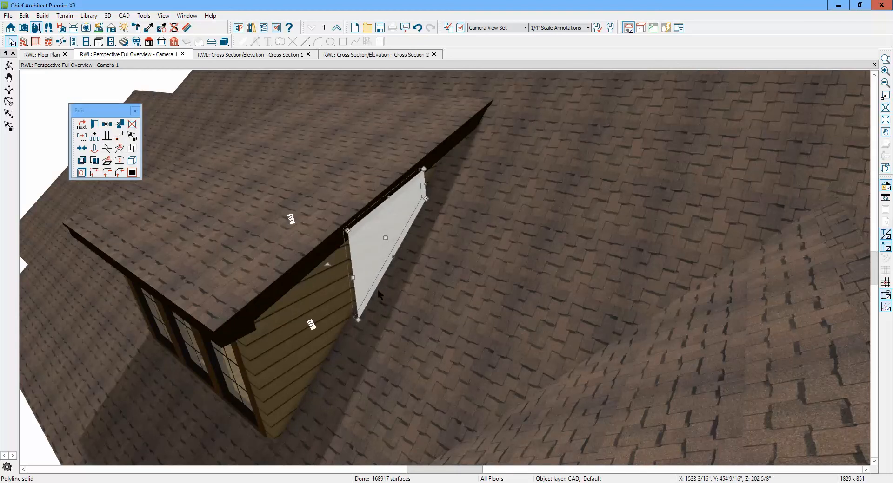
key(Up)
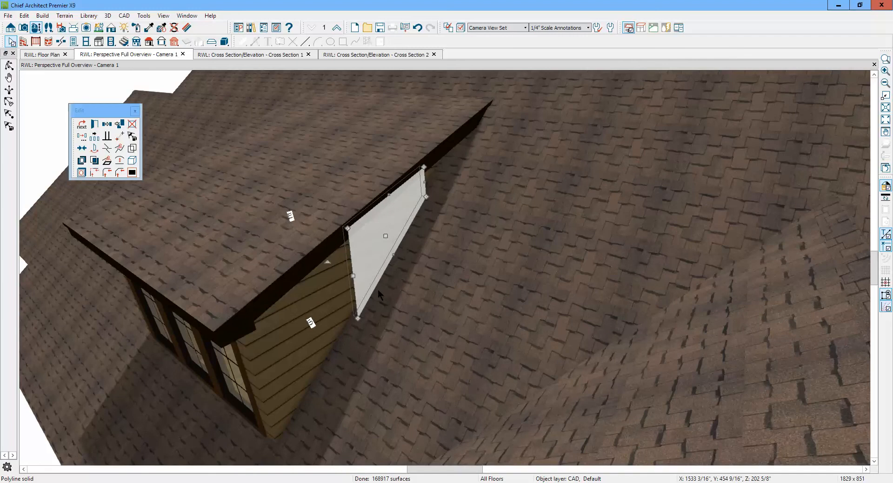
key(Delete)
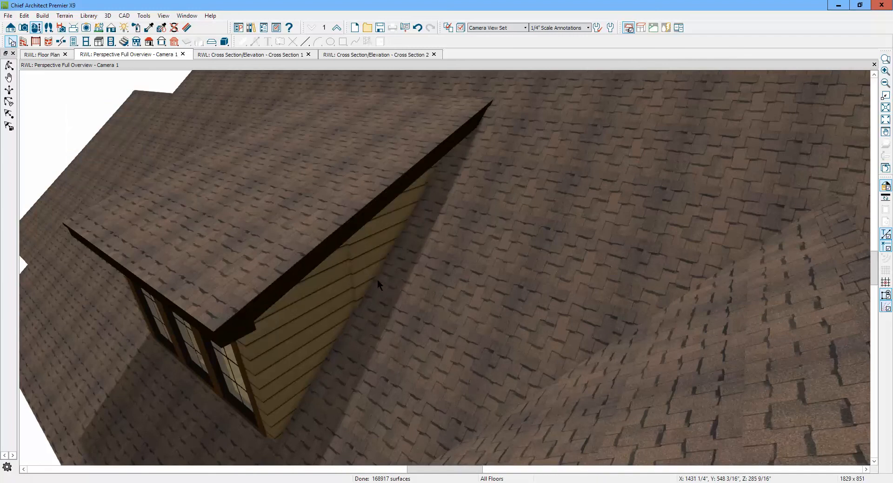
In the floor plan, move the polyline solid inward so its outer edge sits close to the exterior face of the dormer's side wall
key(ctrl+Tab)
key(ctrl+Tab)
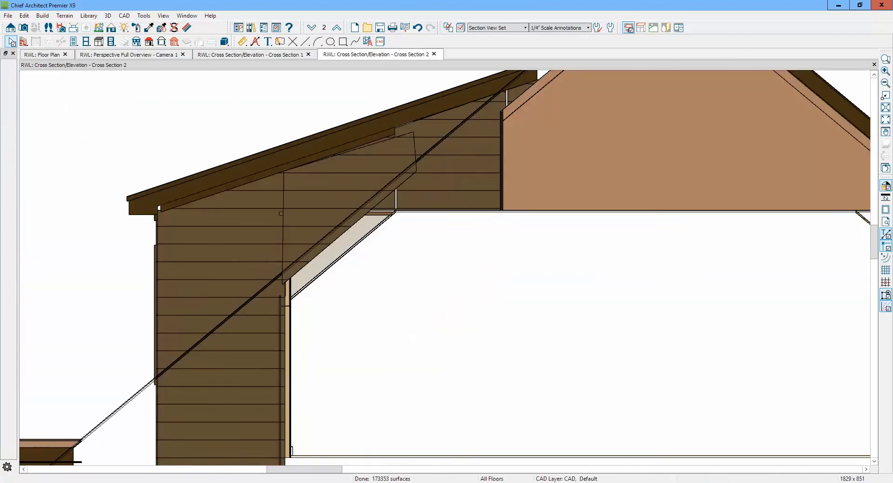
key(ctrl+Tab)
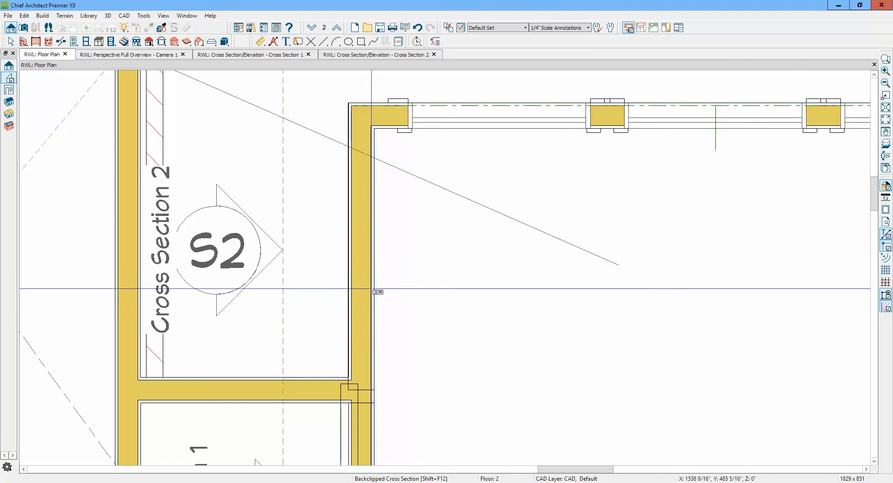
scroll(368, 281, down, 1)
scroll(367, 281, down, 3)
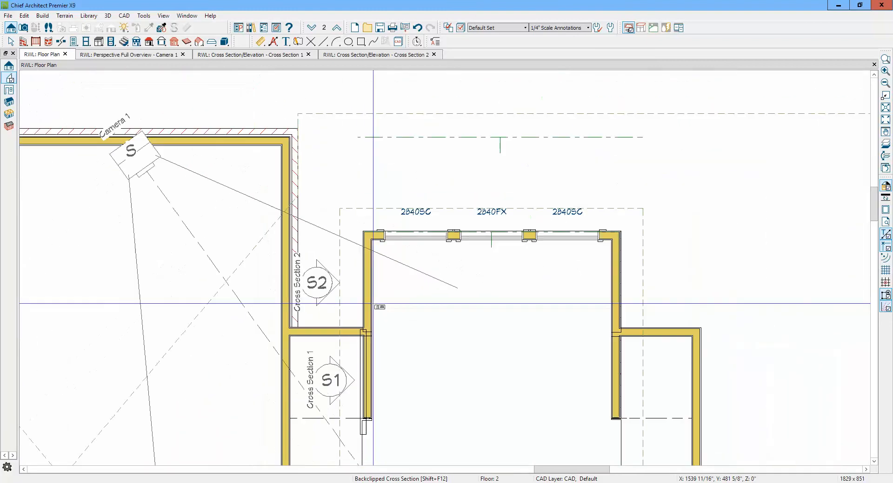
scroll(368, 386, up, 4)
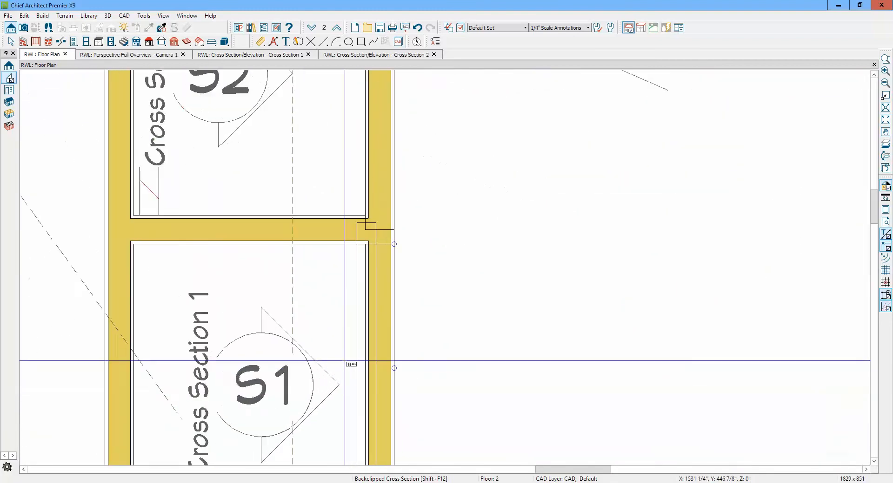
key(space)
click(356, 306)
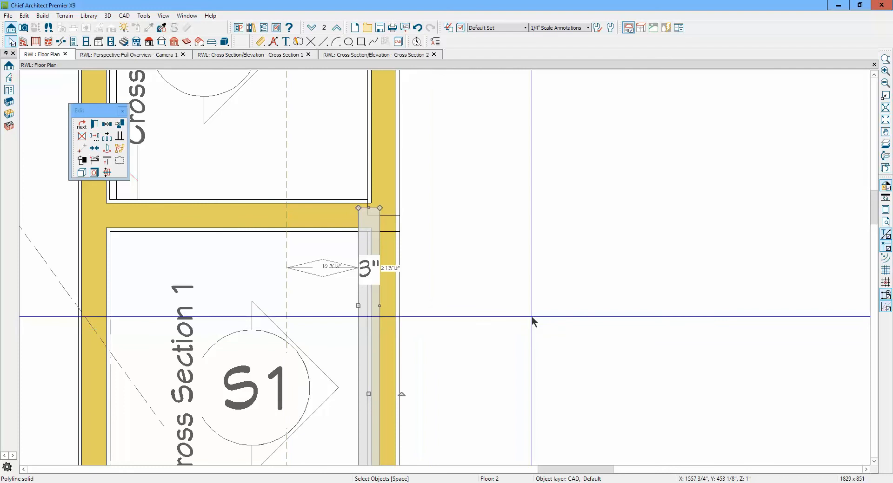
key(Right)
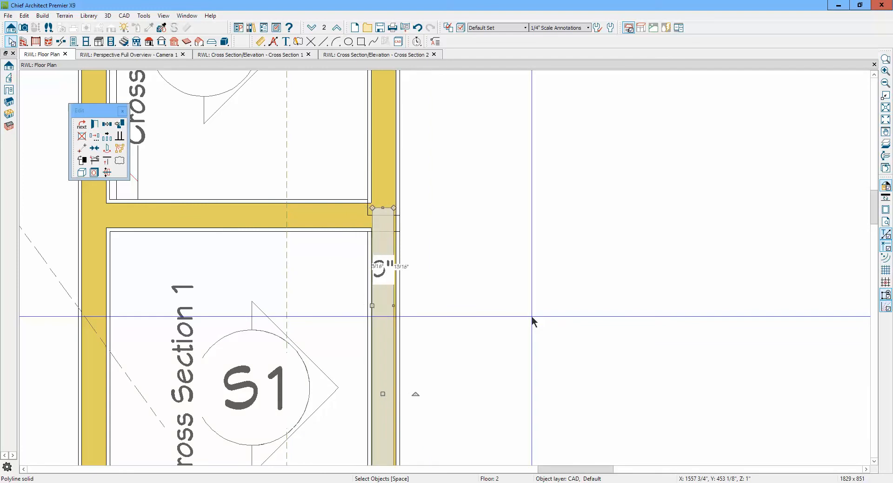
key(Left)
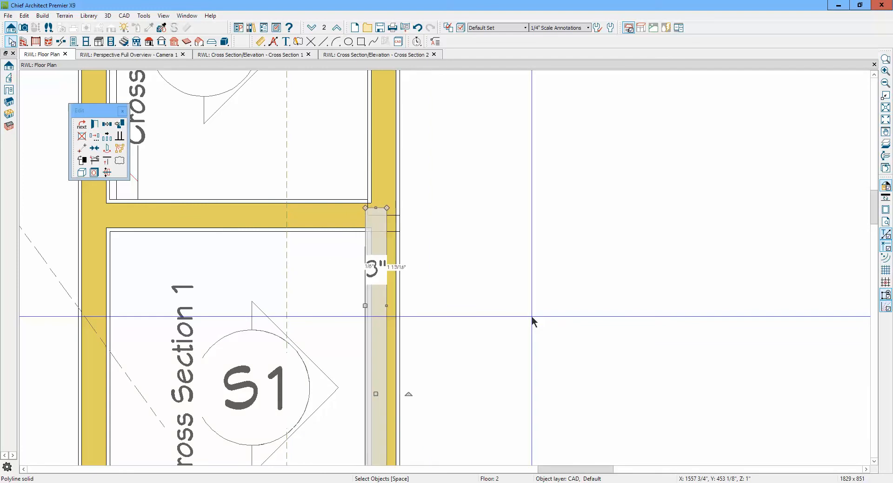
Pull the polyline solid's outer edge in to the wall's exterior face, making the solid 2 3/4" wide
scroll(350, 316, up, 8)
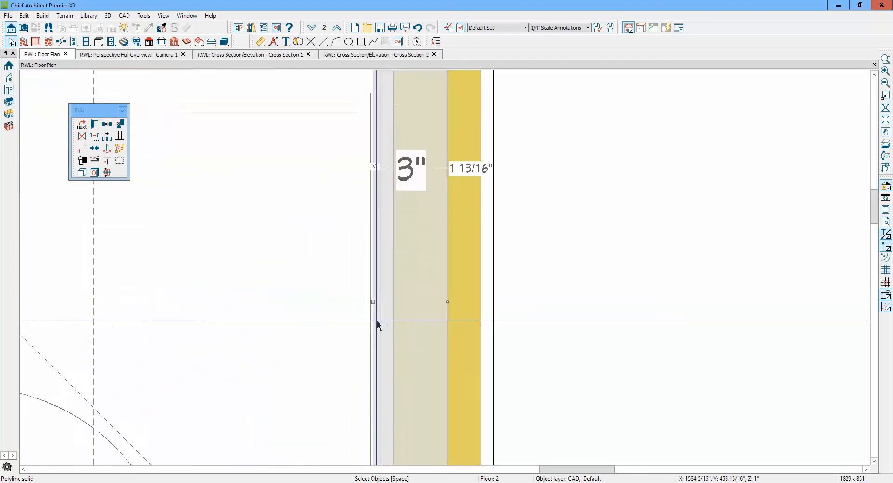
drag(370, 290, 384, 321)
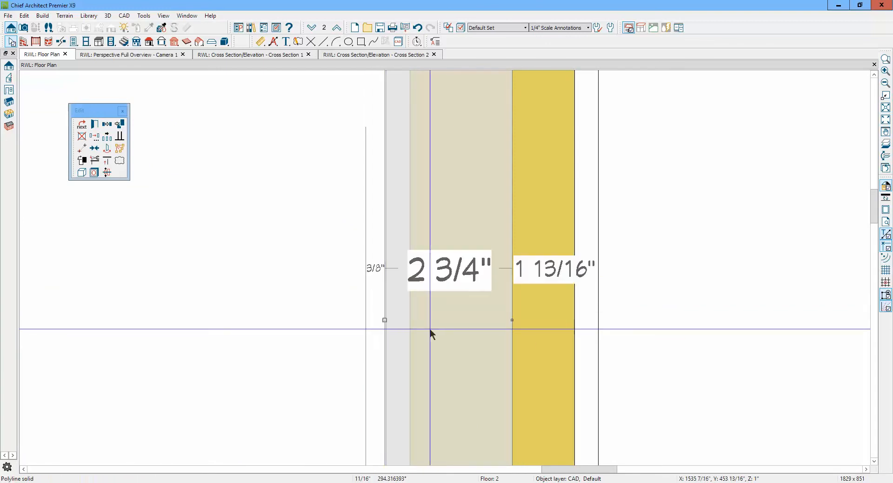
key(Escape)
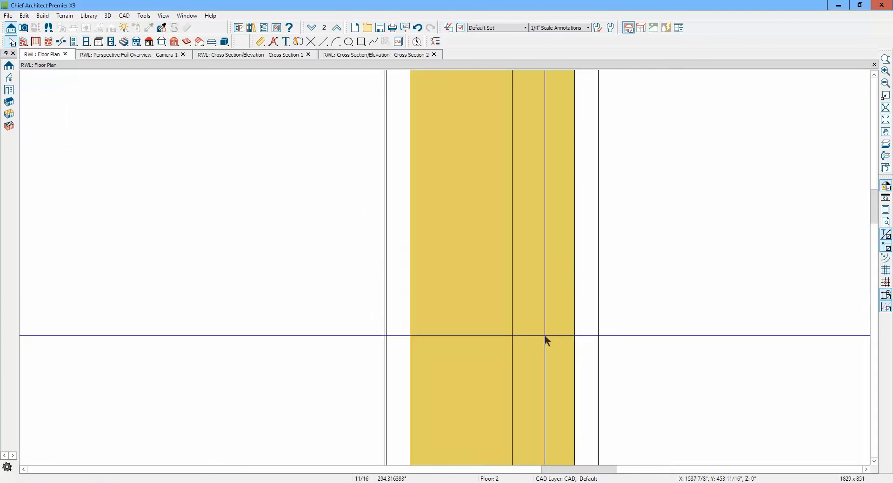
Inspect the dormer's side siding and roof edge in the camera view, both close up and from a distance
key(ctrl+Tab)
scroll(575, 275, down, 3)
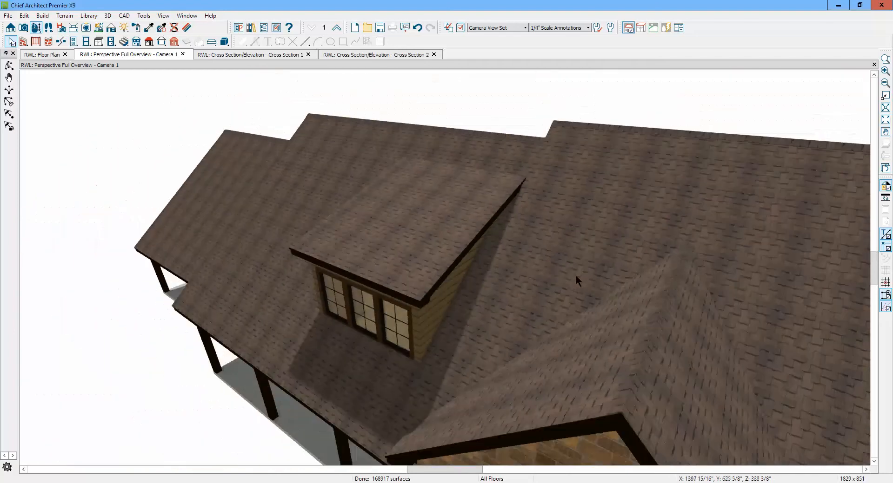
scroll(456, 276, up, 5)
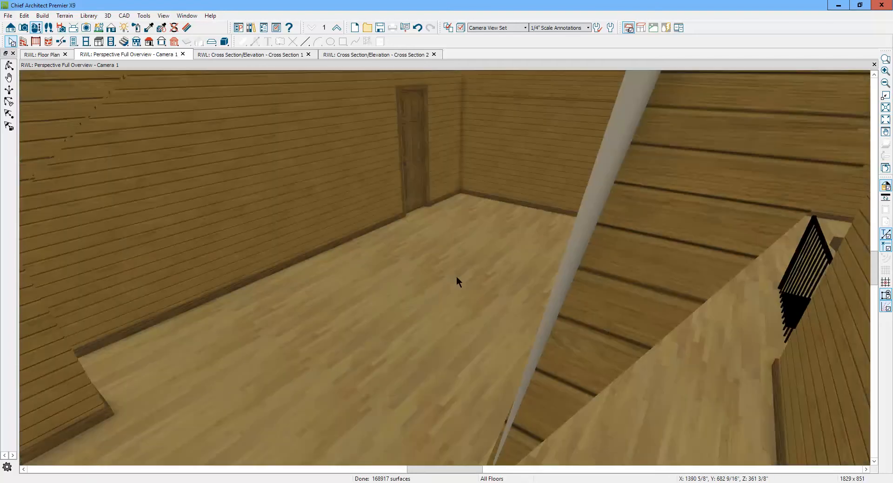
scroll(456, 276, down, 2)
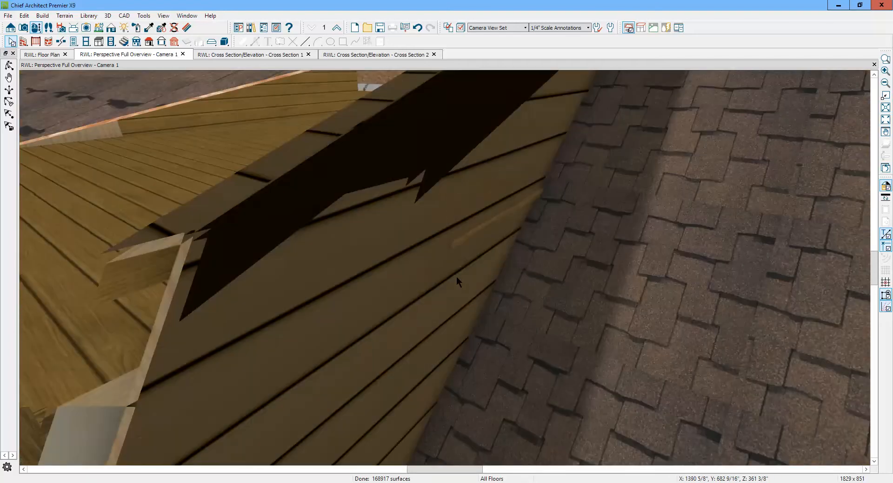
click(457, 241)
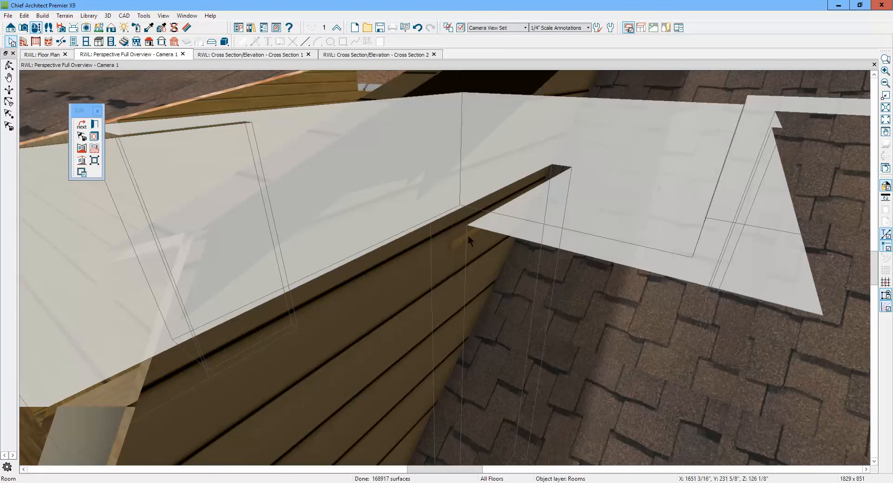
key(Escape)
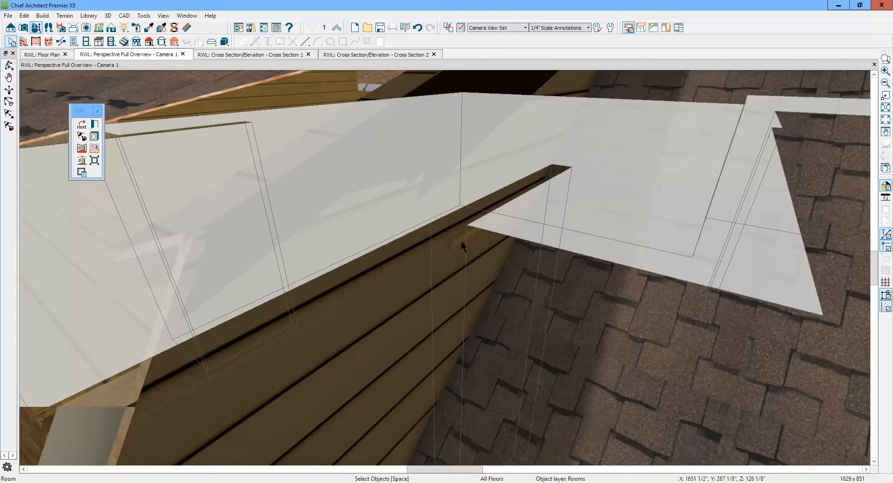
scroll(537, 197, down, 10)
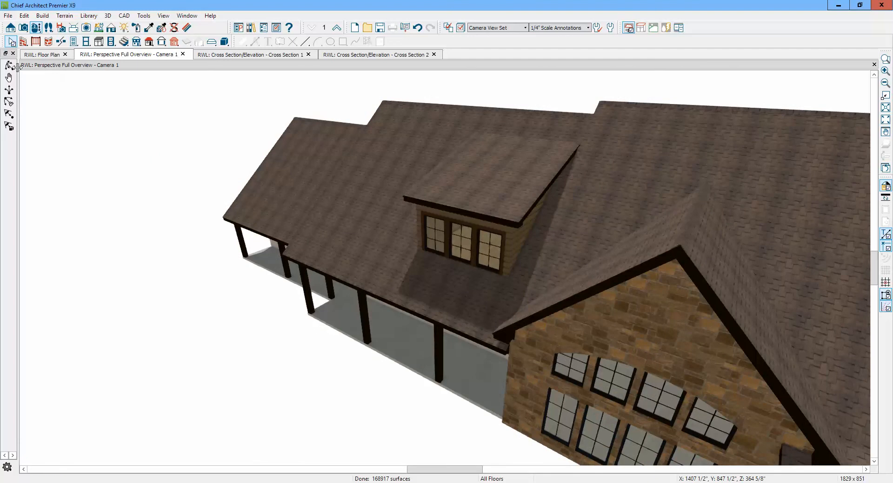
Orbit to the far end of the house and examine the pale patch on the gable siding above the porch
click(10, 65)
drag(199, 219, 264, 190)
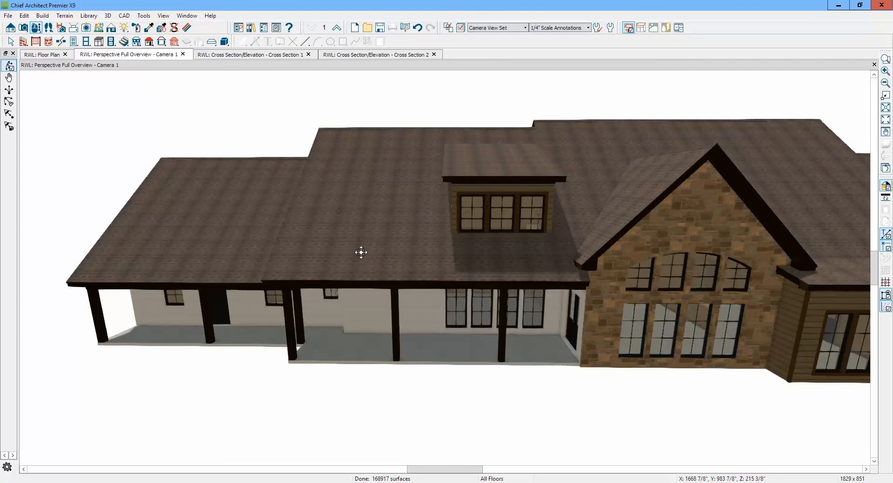
drag(361, 252, 464, 252)
scroll(464, 253, down, 3)
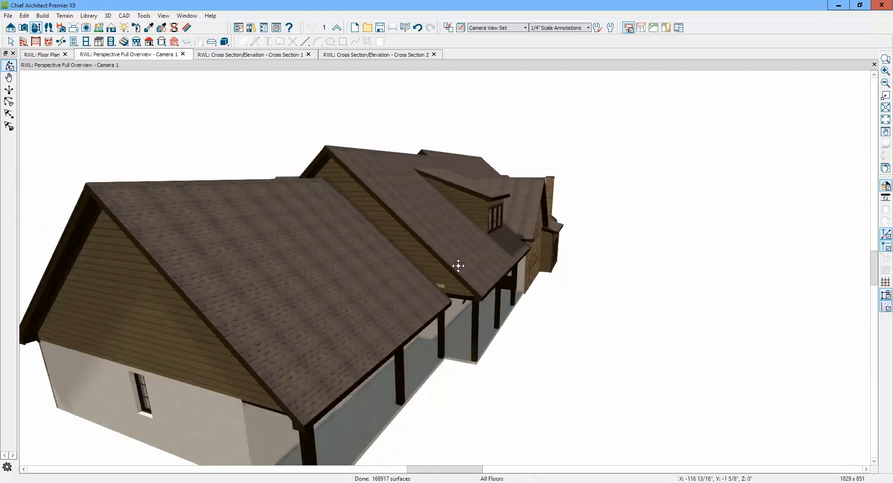
scroll(420, 305, up, 5)
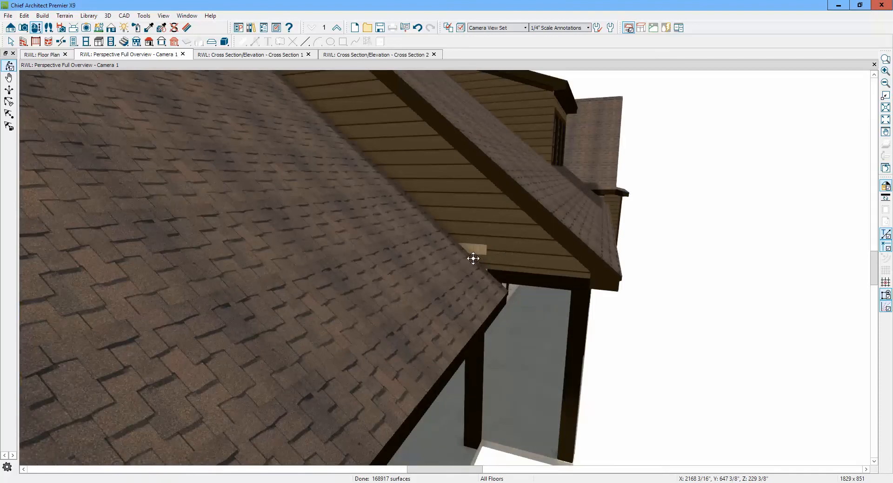
key(space)
click(473, 254)
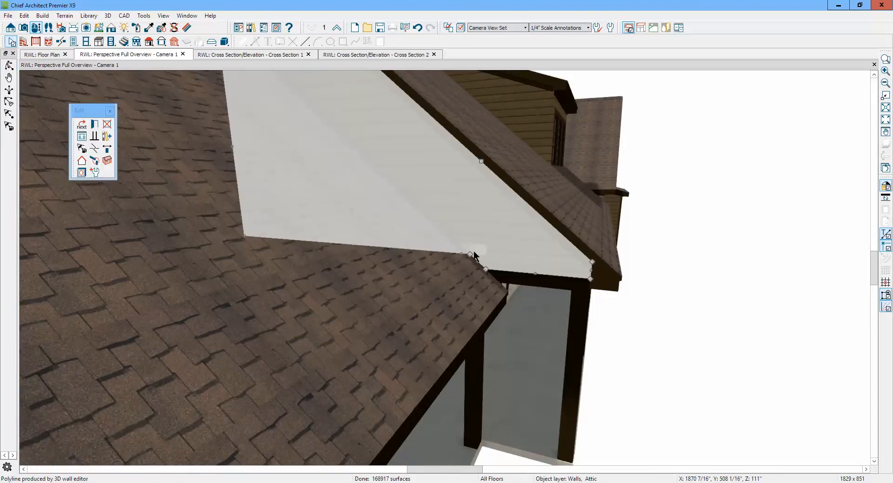
key(Escape)
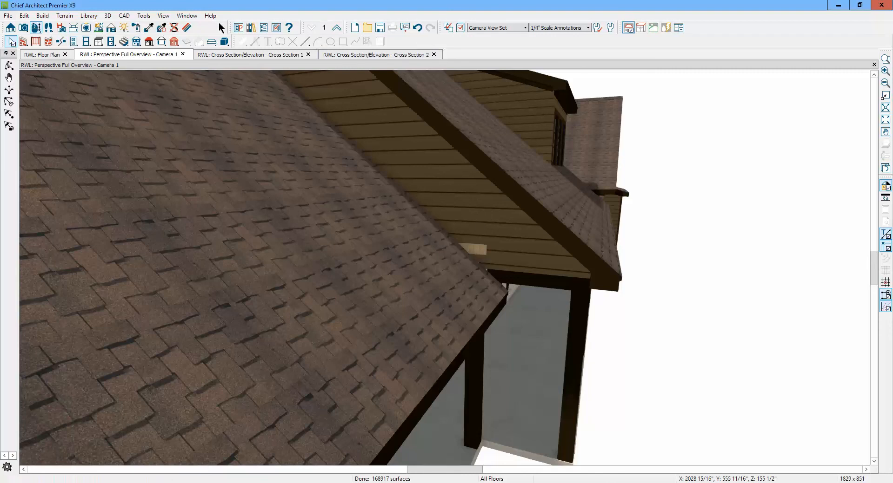
Try to remove the pale patch from the gable siding by deleting its surfaces
click(176, 29)
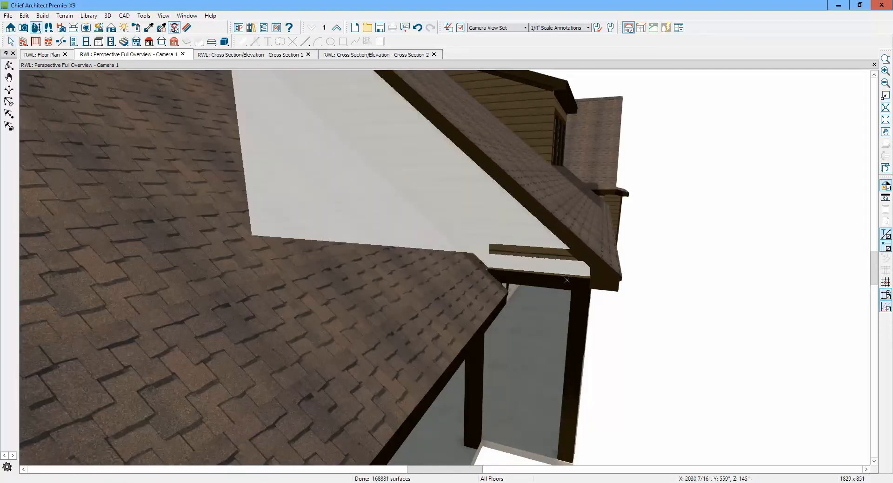
click(480, 252)
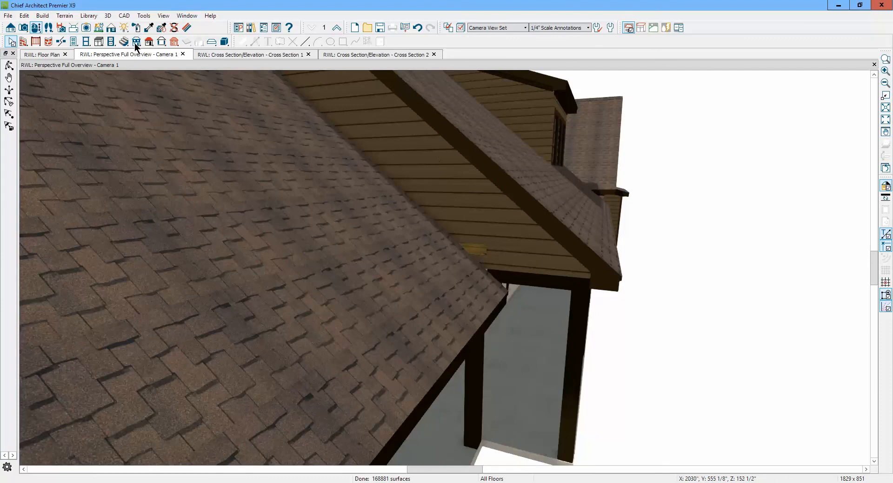
click(174, 28)
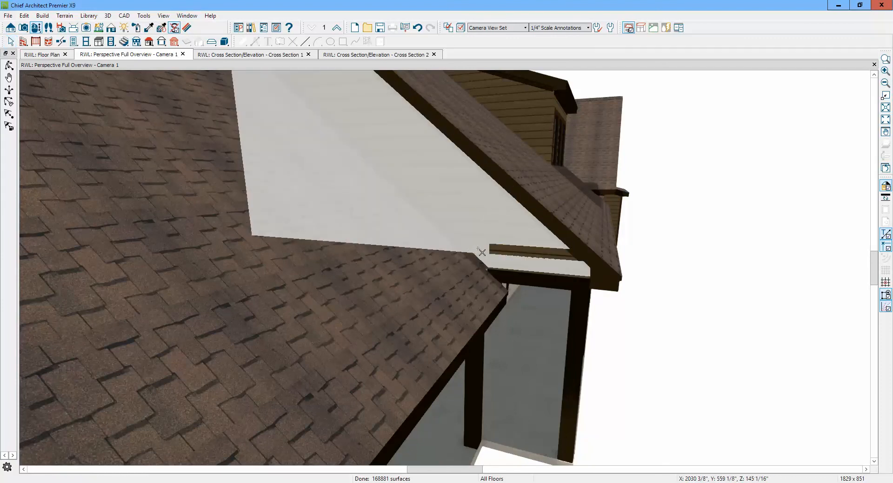
click(482, 252)
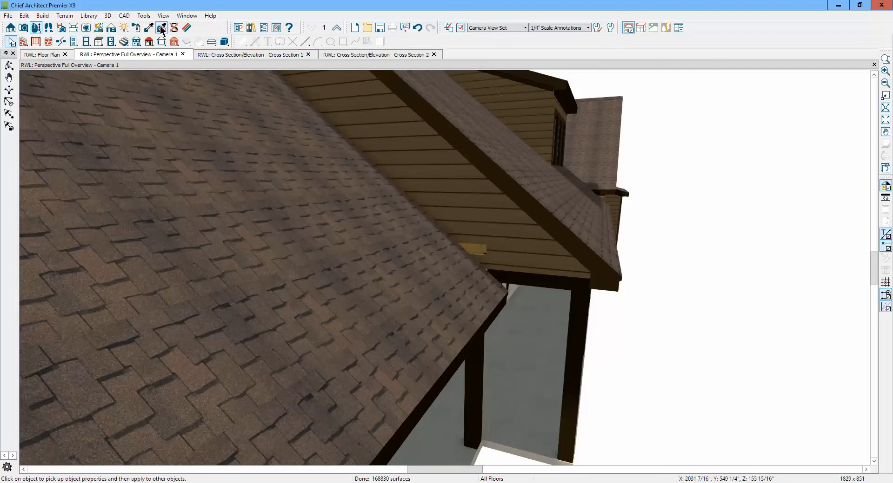
click(178, 29)
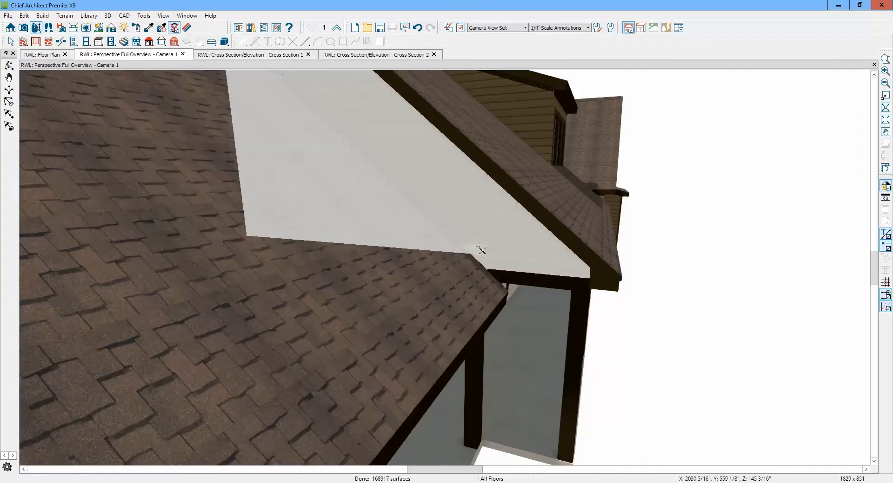
click(478, 251)
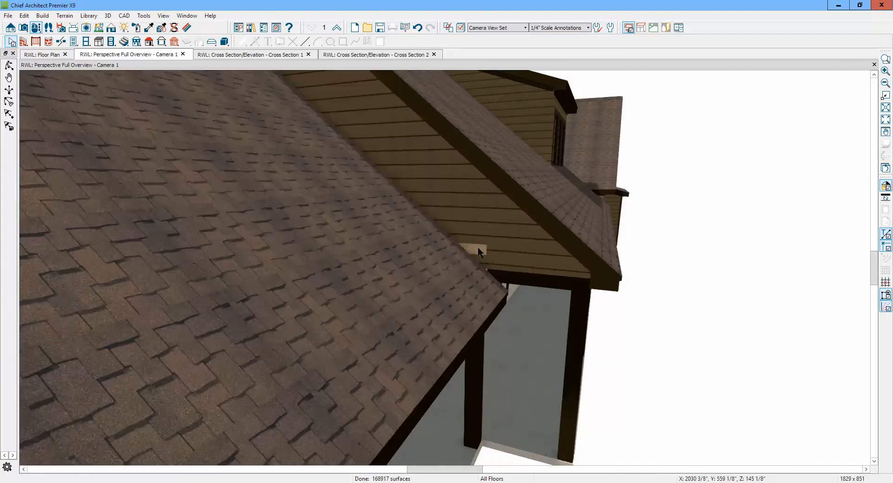
Examine the area around and behind the pale gable patch, including the wall framing above the porch
scroll(467, 243, down, 4)
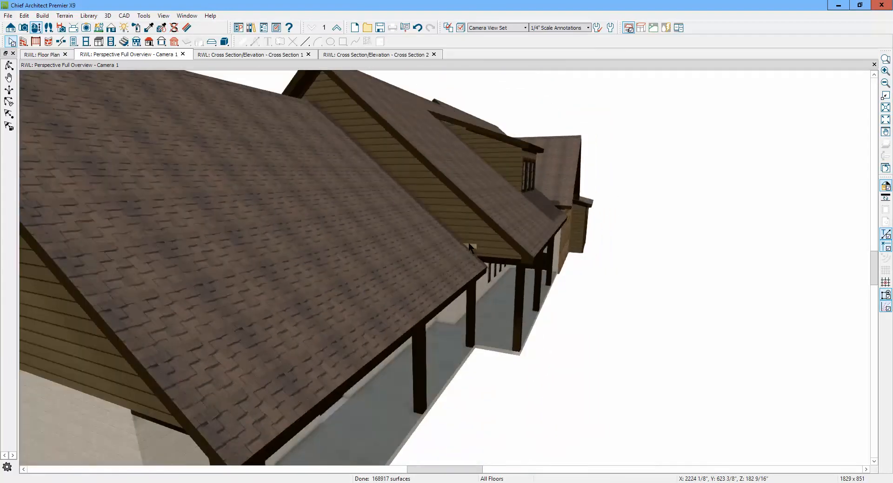
click(471, 249)
key(Escape)
scroll(472, 249, up, 10)
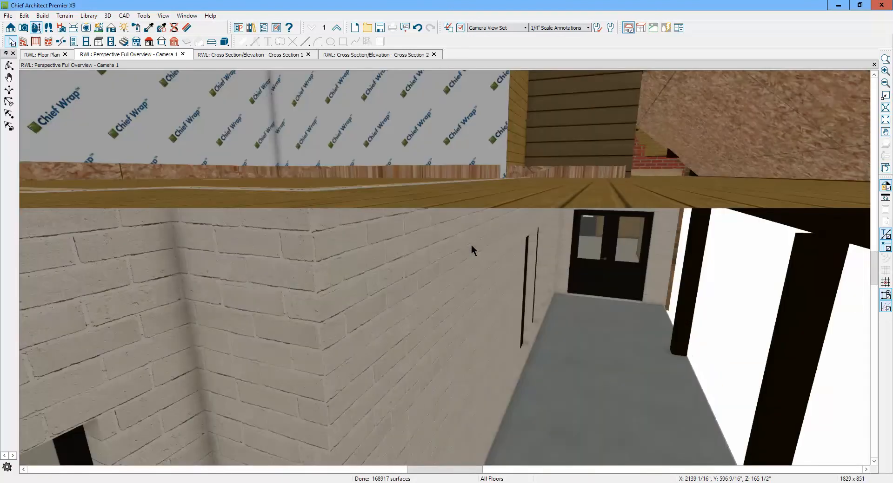
scroll(472, 251, down, 5)
scroll(476, 253, up, 3)
scroll(476, 250, down, 6)
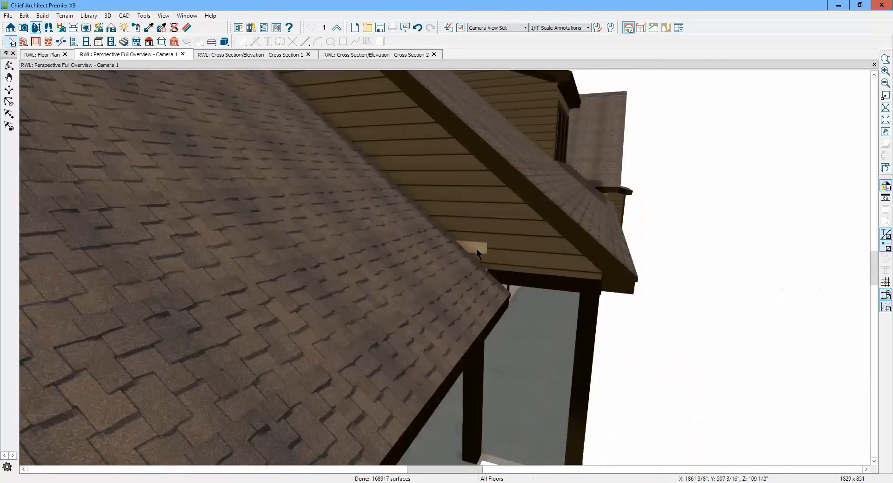
scroll(476, 250, down, 10)
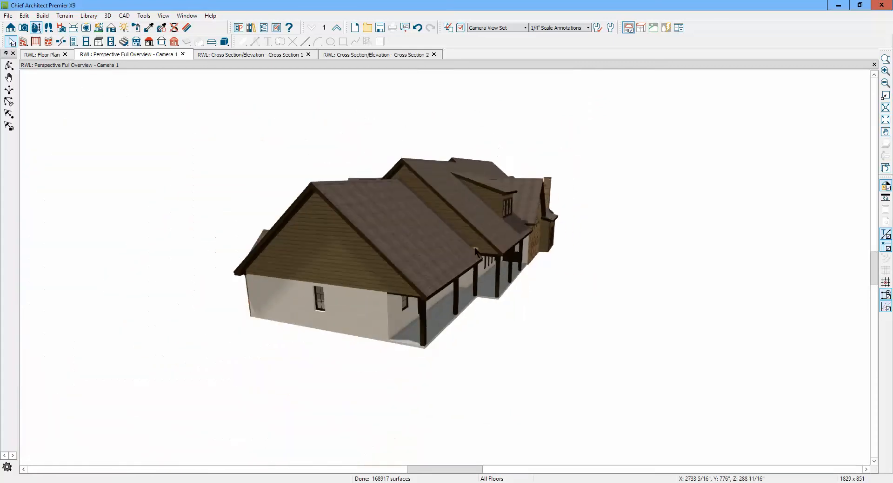
Orbit around to the front of the house and review the front gables, roofs and garage connection
click(9, 65)
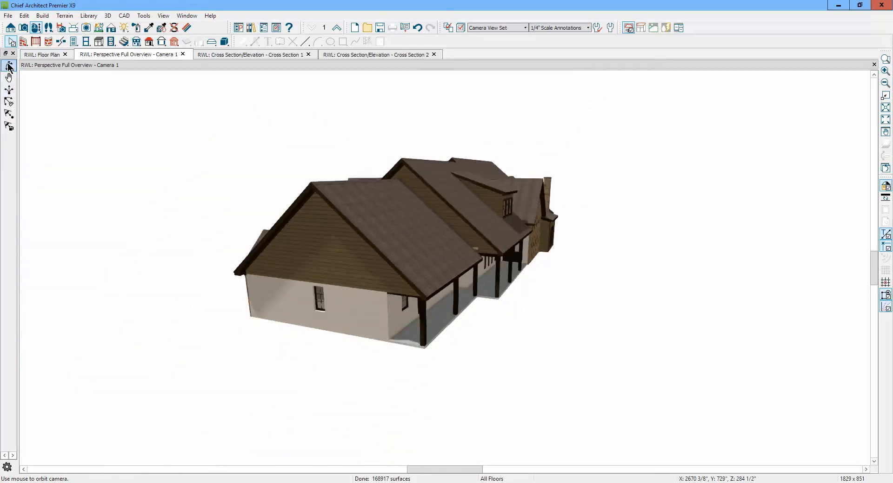
drag(227, 251, 456, 250)
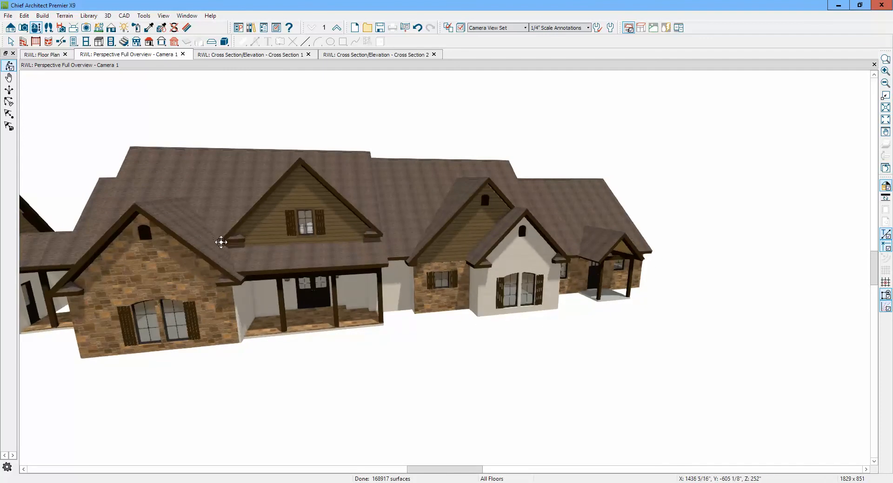
drag(200, 235, 197, 227)
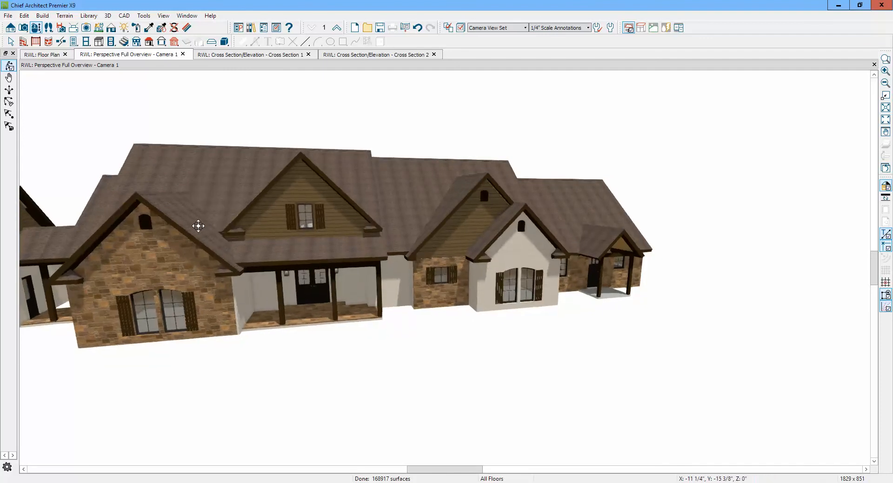
scroll(264, 238, down, 3)
scroll(90, 302, down, 5)
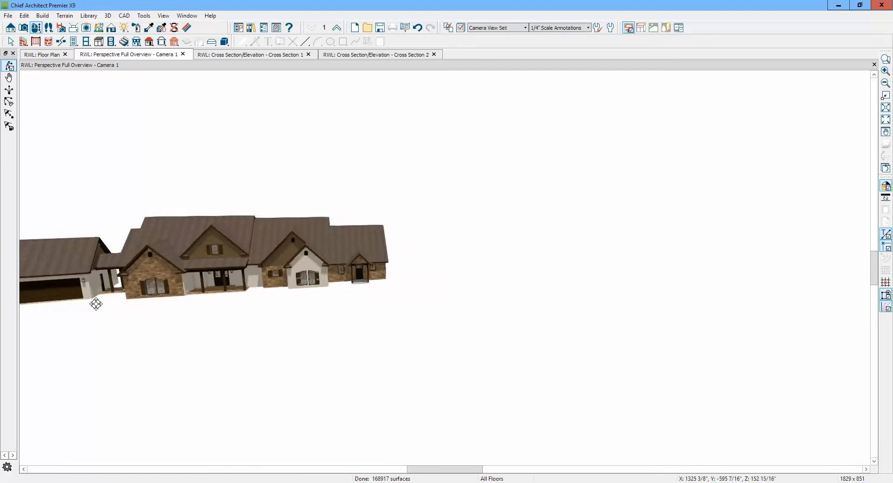
drag(96, 305, 181, 303)
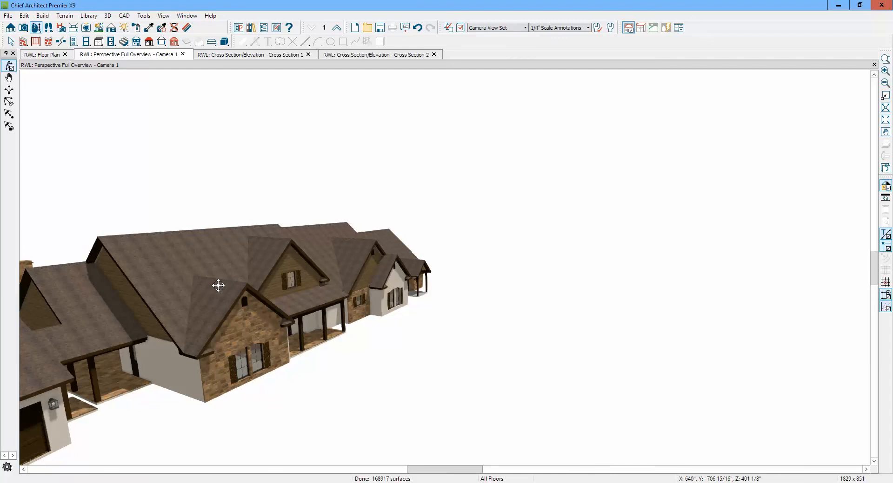